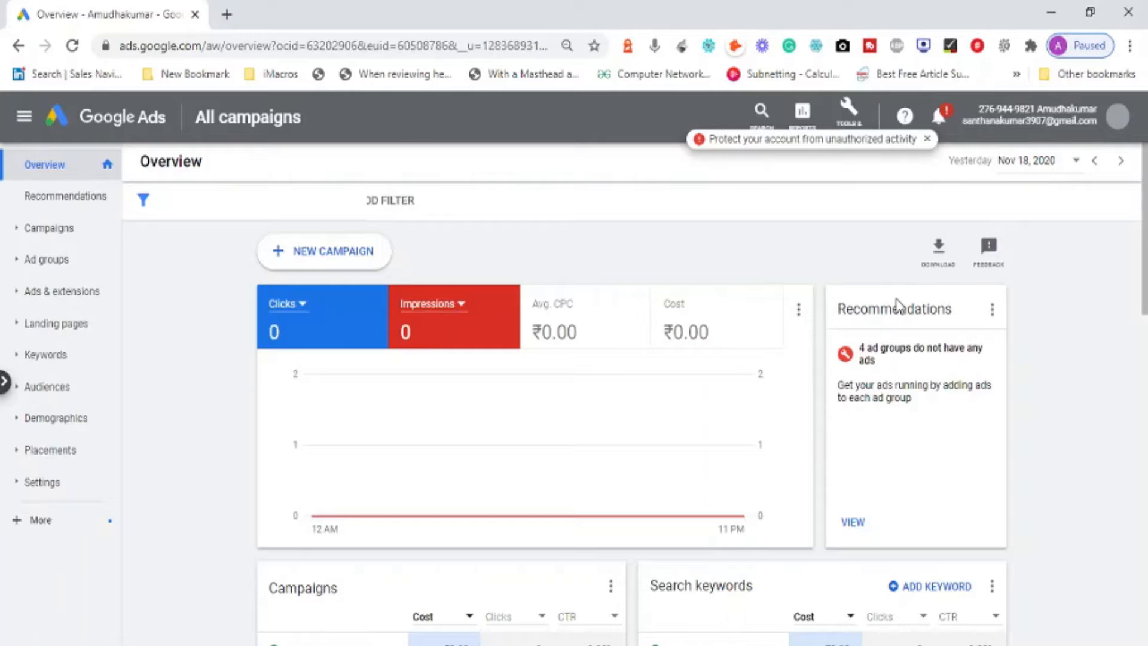
# Open the campaigns list and start creating a new campaign.
pyautogui.press('/')
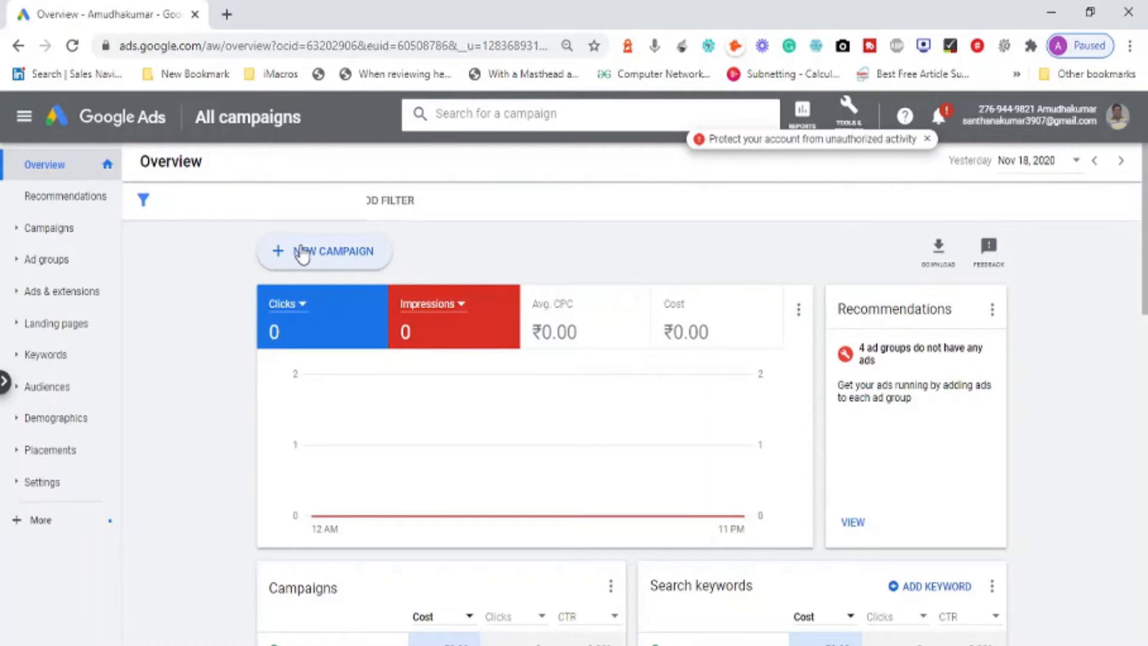
pyautogui.click(10, 229)
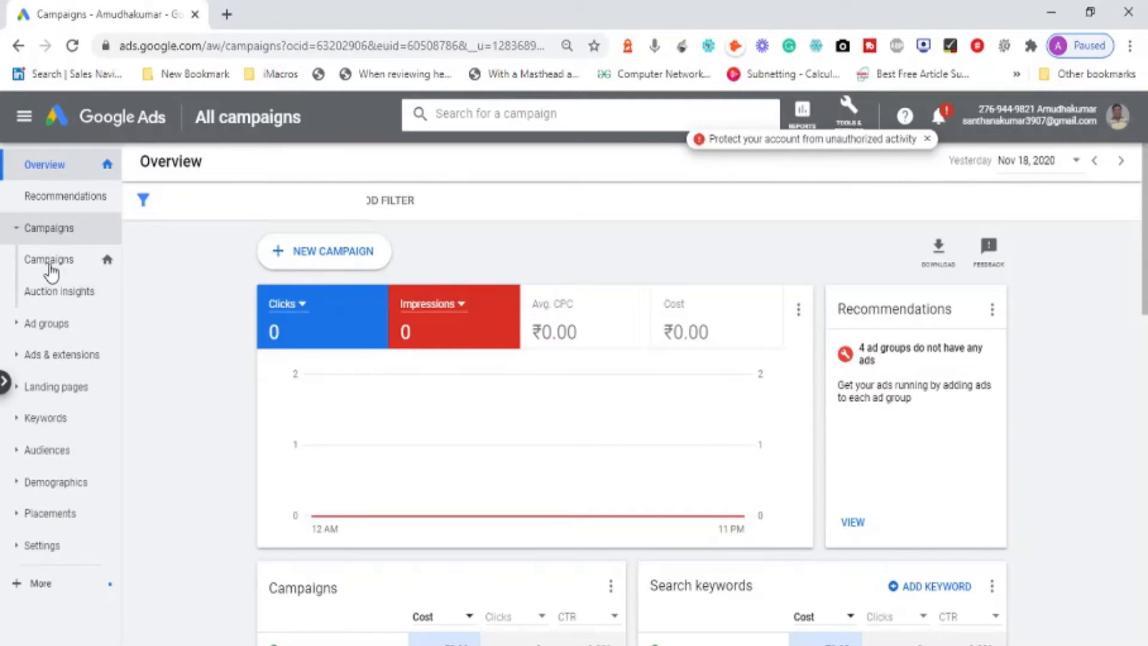
pyautogui.click(50, 269)
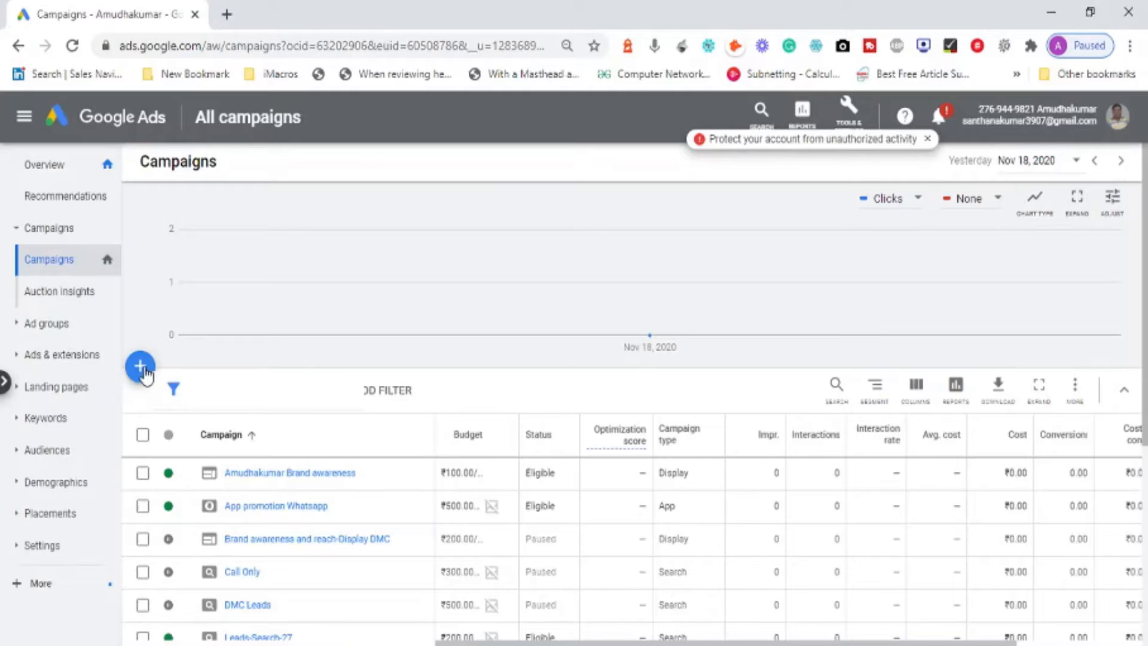
pyautogui.click(141, 366)
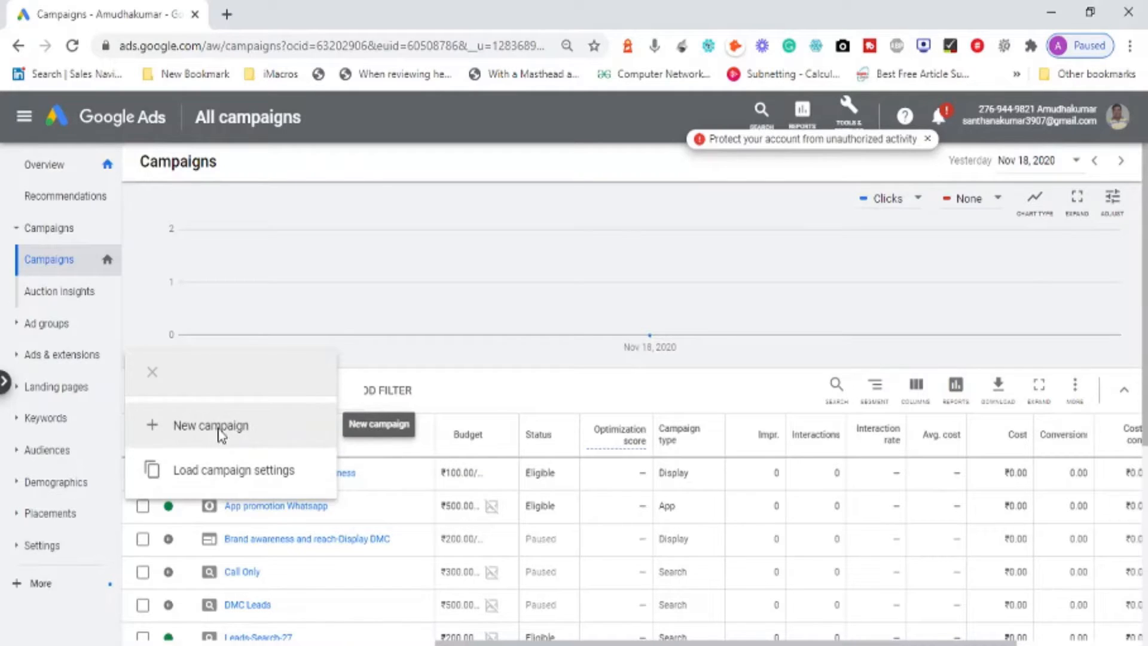
pyautogui.click(219, 433)
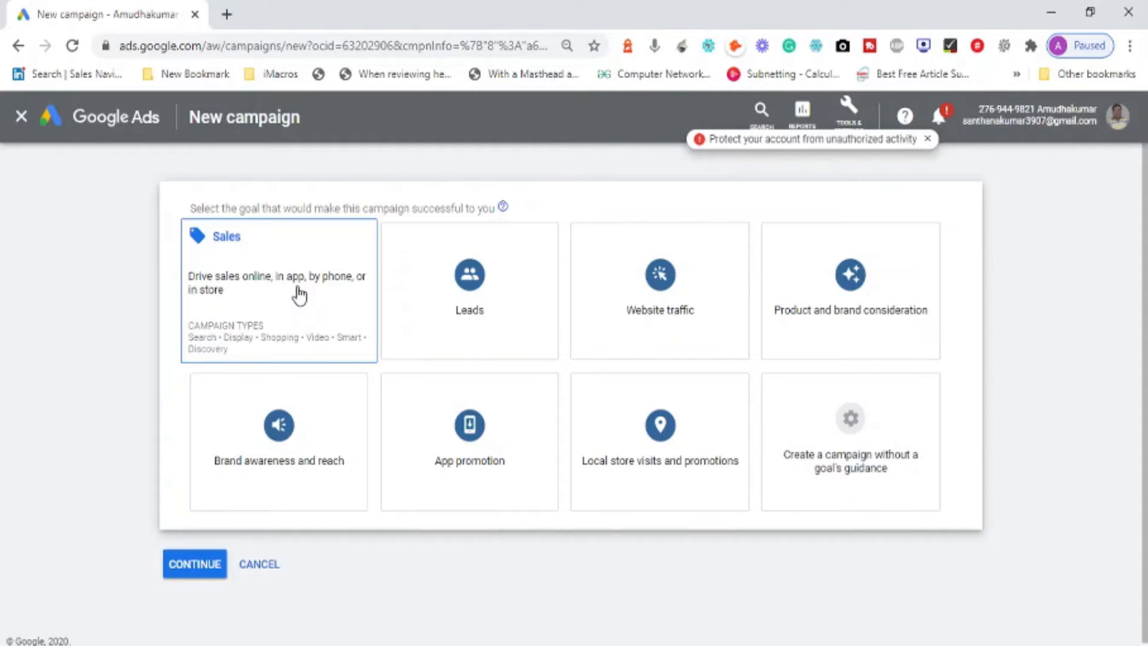
# Choose Sales as the campaign goal and Search as the campaign type.
pyautogui.moveTo(462, 305)
pyautogui.click(279, 302)
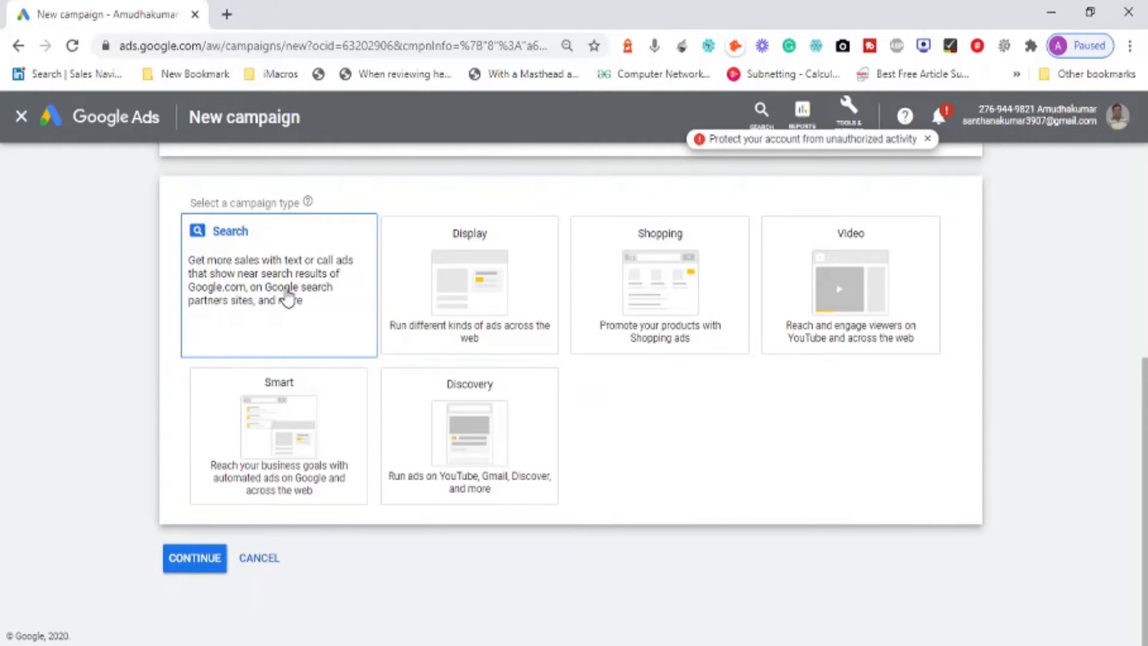
pyautogui.click(198, 562)
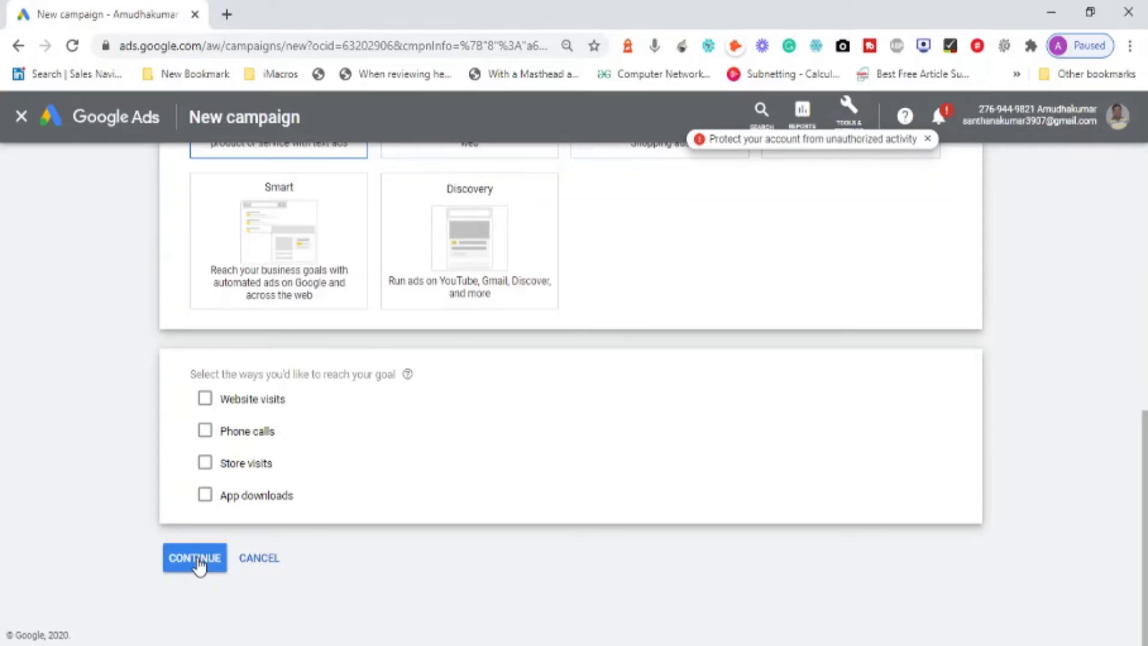
# Search Google for "somethng" in a new browser tab.
pyautogui.click(232, 19)
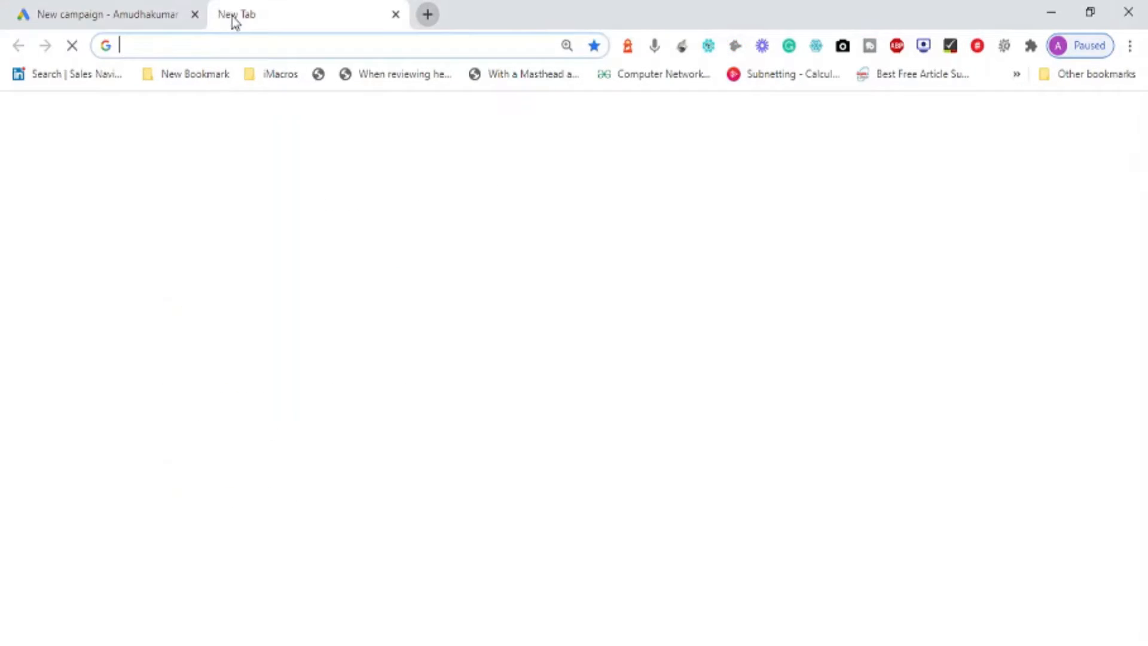
pyautogui.write('som')
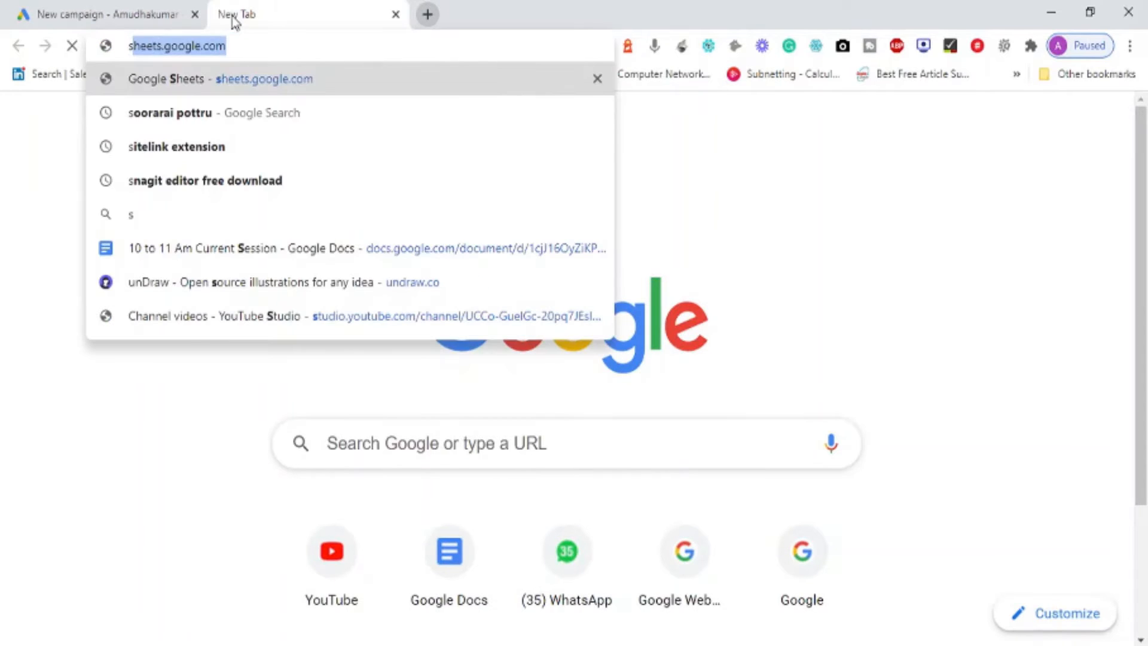
pyautogui.write('ethng')
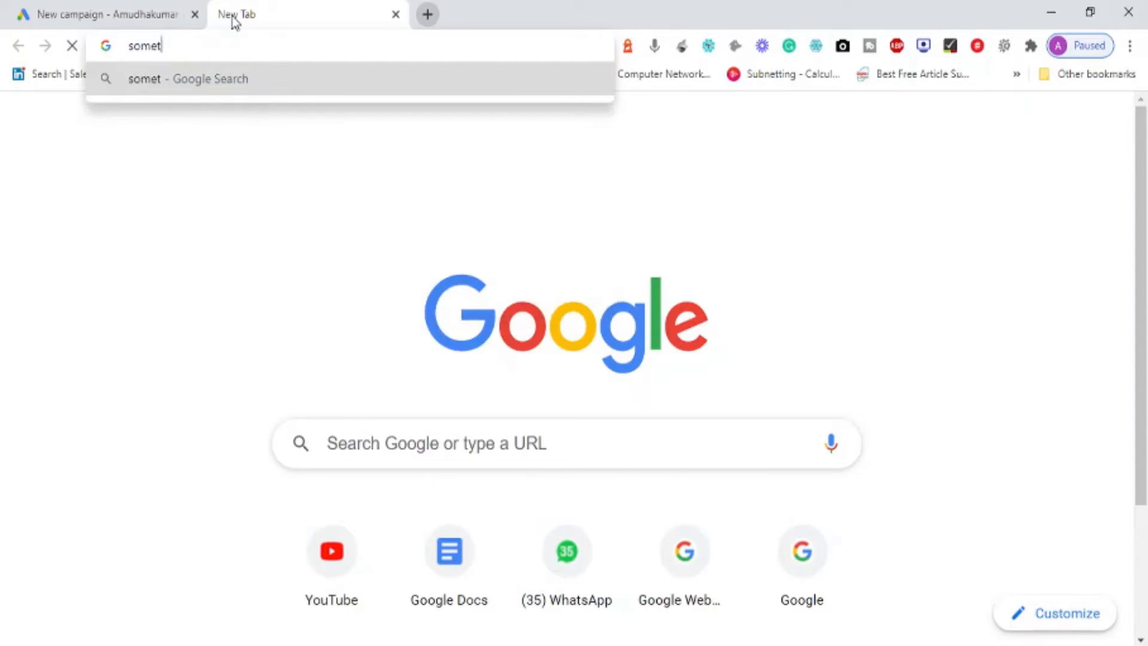
pyautogui.press('Return')
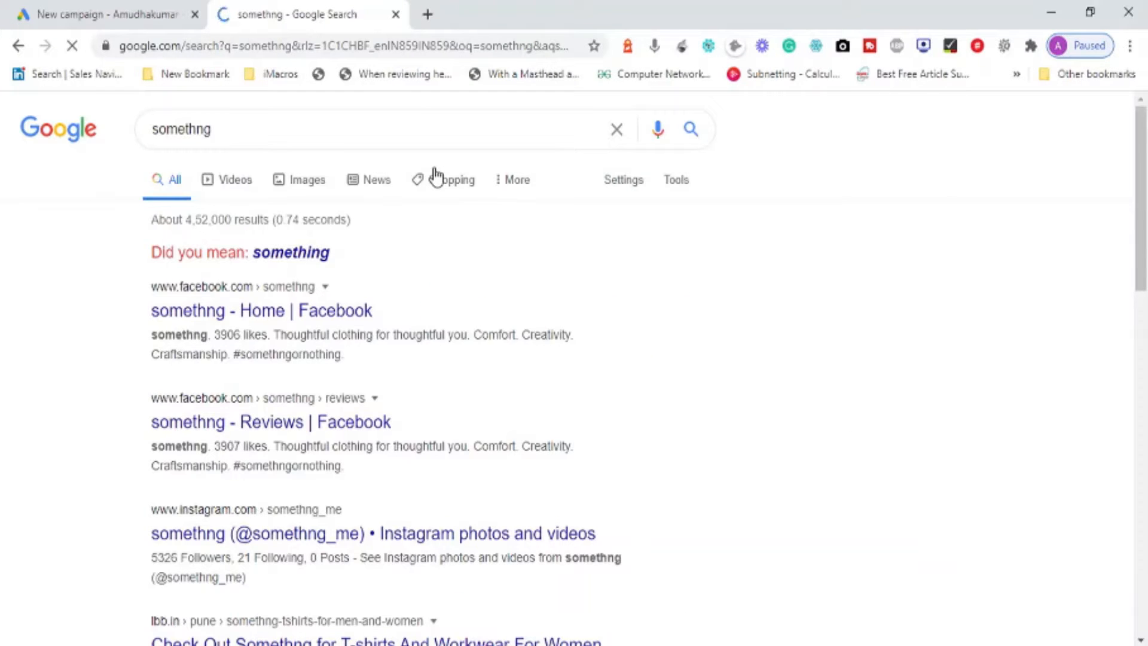
# Search Google for "water bottle" to view its results page and ads.
pyautogui.doubleClick(242, 133)
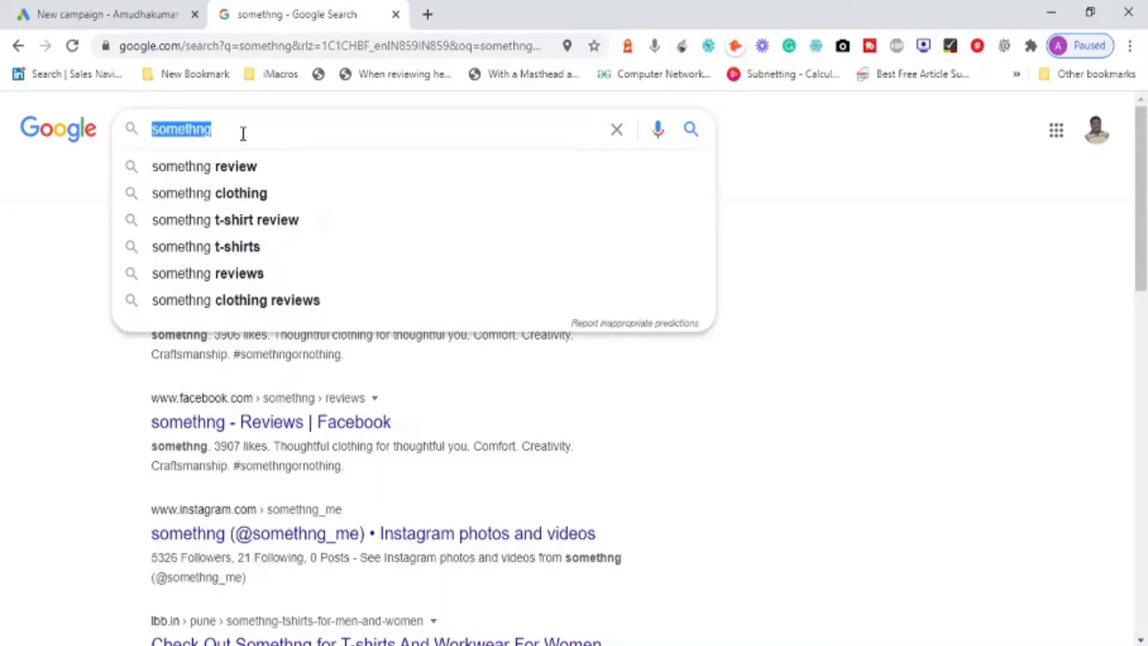
pyautogui.write('water bottle')
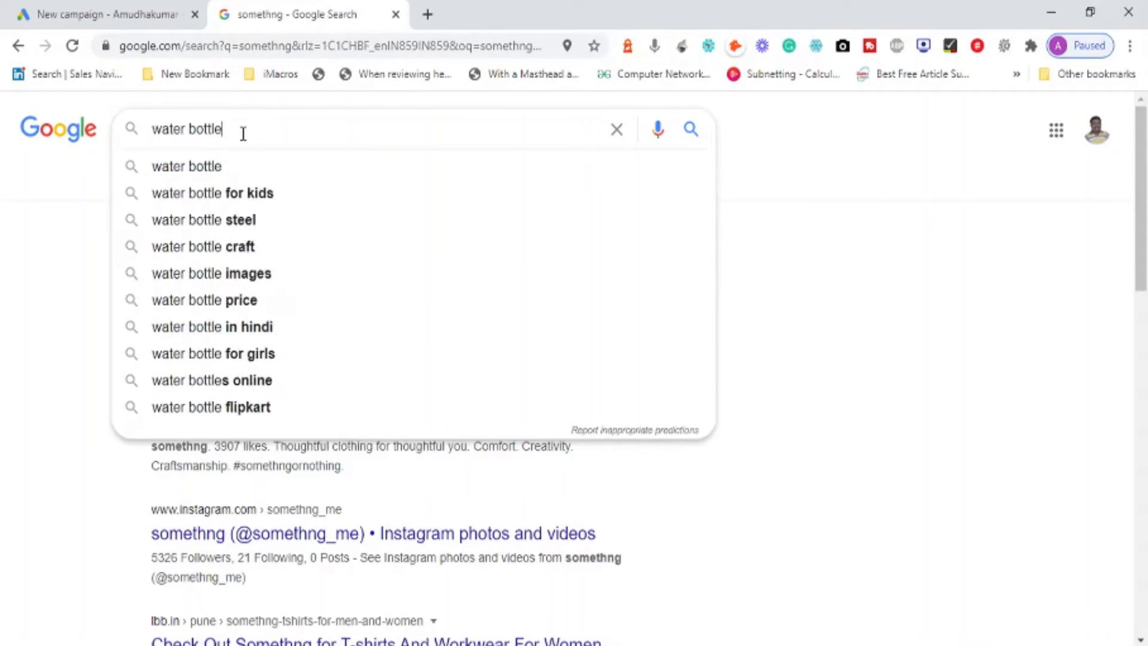
pyautogui.press('Return')
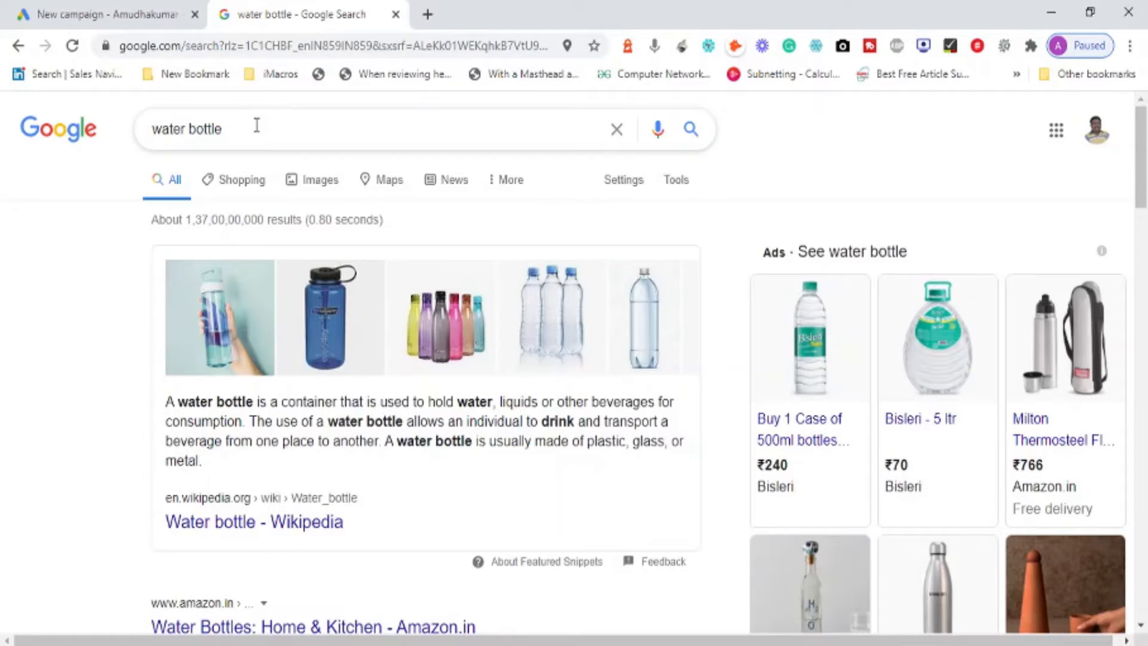
# Back in the Google Ads campaign setup, enable Website visits as a way to reach the goal and enter the business's website address.
pyautogui.click(142, 16)
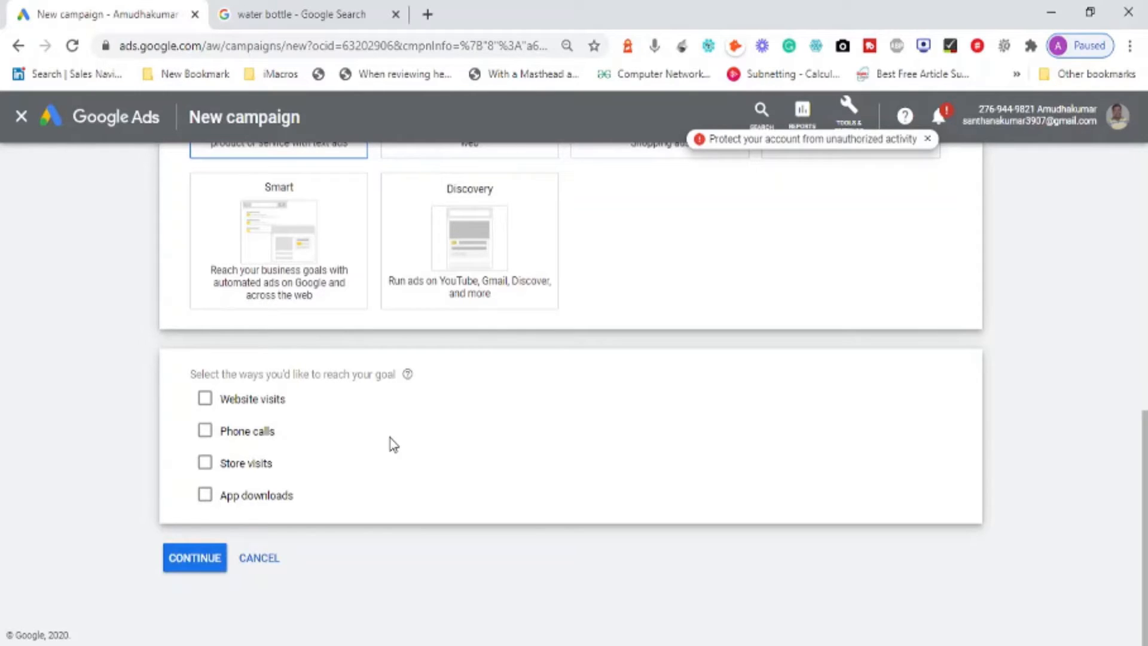
pyautogui.click(204, 410)
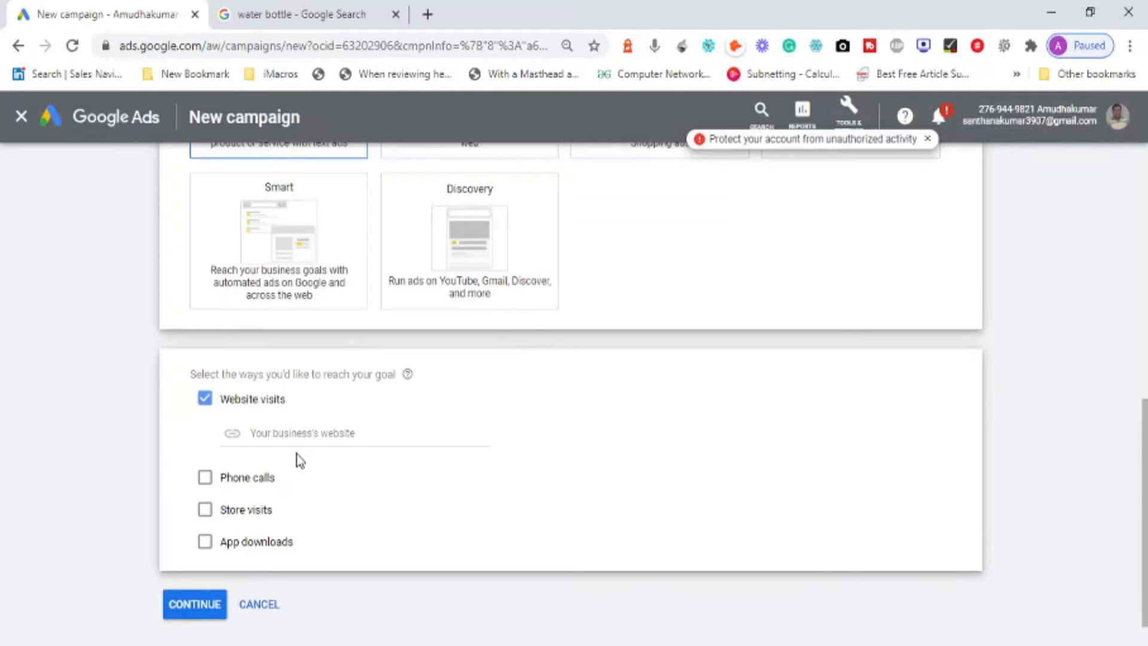
pyautogui.click(323, 436)
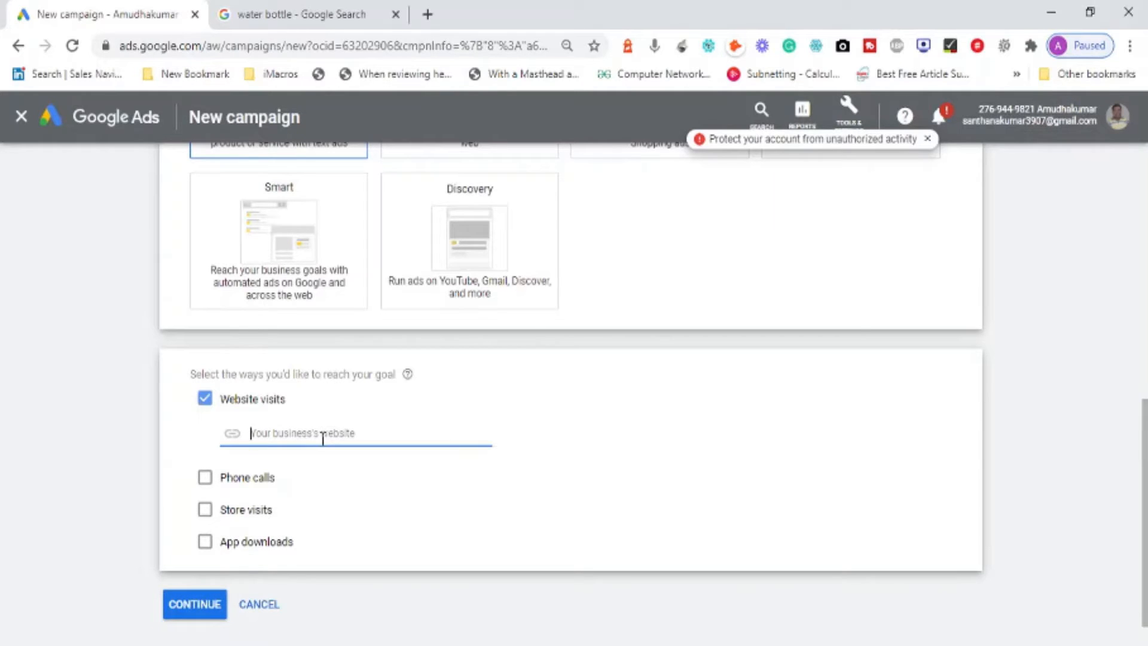
pyautogui.write('https://www.amudhaku')
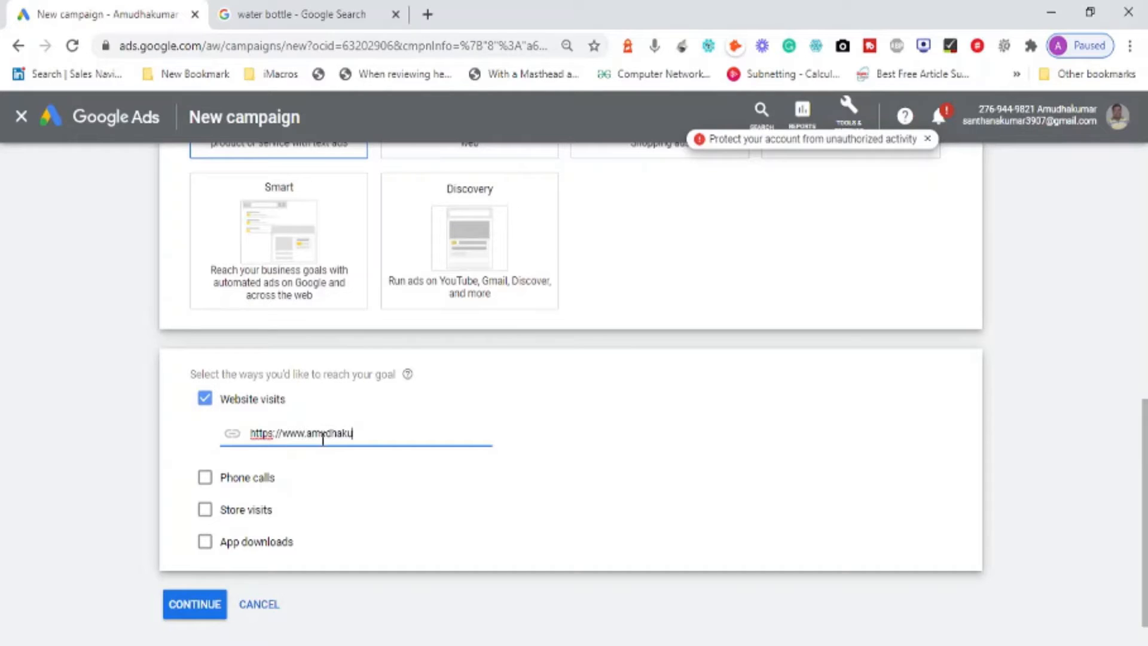
pyautogui.write('mar.com/')
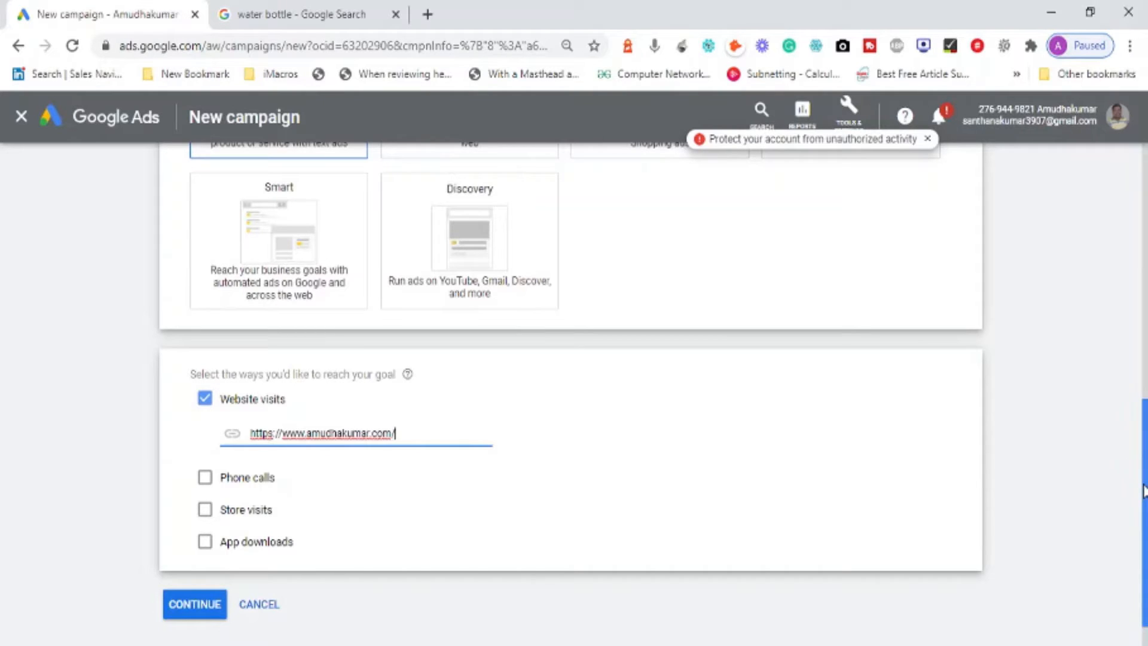
# Review the goal choices and duplicate the campaign setup page in a second browser tab.
pyautogui.scroll(1, 1143, 503)
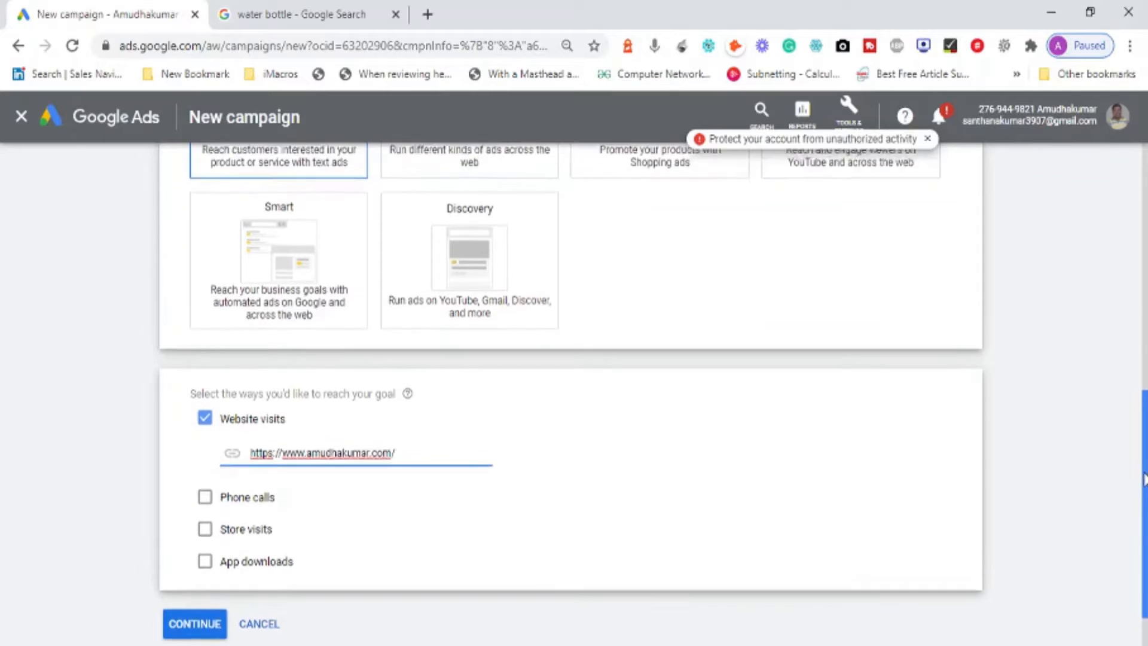
pyautogui.scroll(-2, 1144, 517)
pyautogui.moveTo(1144, 517); pyautogui.dragTo(1144, 262)
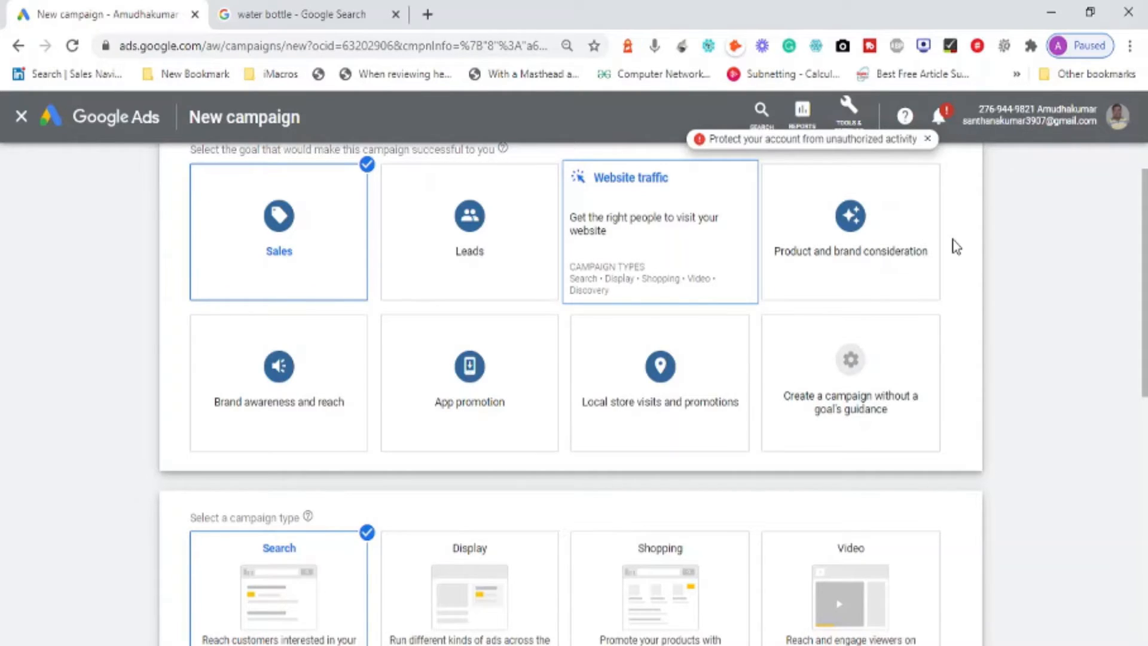
pyautogui.moveTo(774, 204)
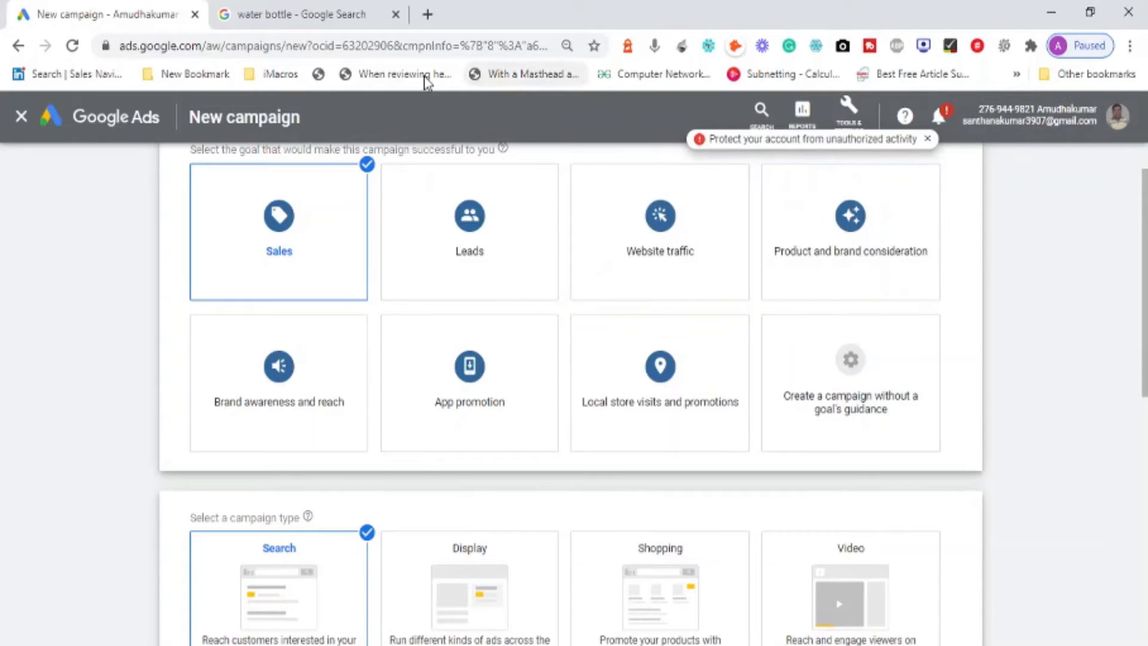
pyautogui.rightClick(140, 18)
pyautogui.click(196, 116)
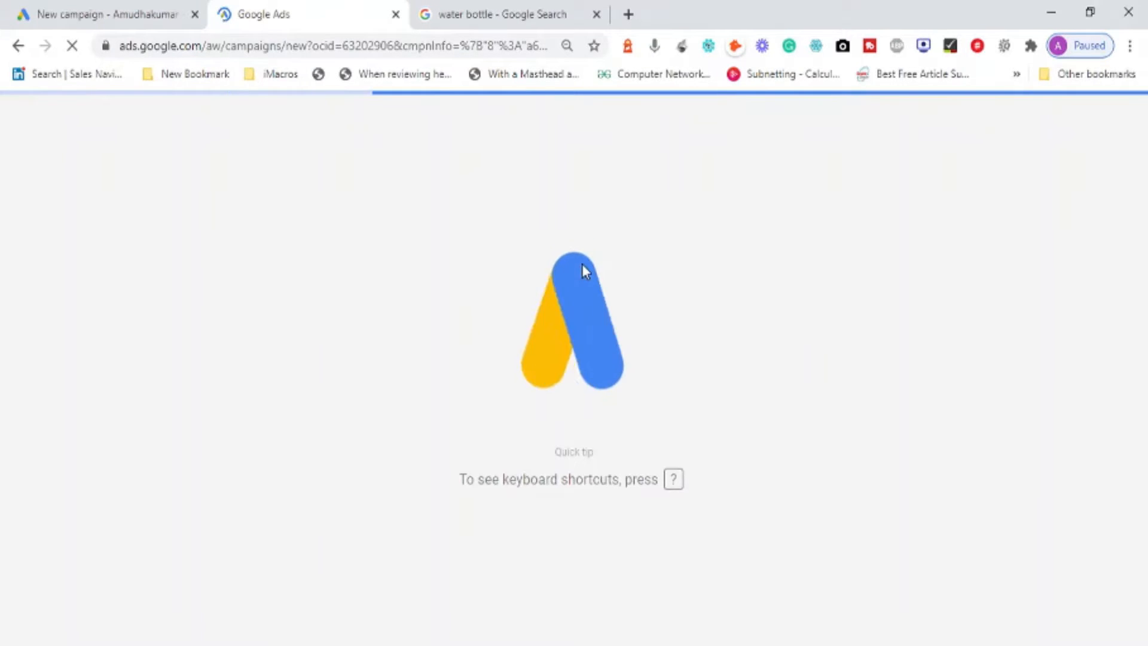
# In the duplicated campaign setup, choose Website traffic as the goal and Search as the campaign type.
pyautogui.click(105, 21)
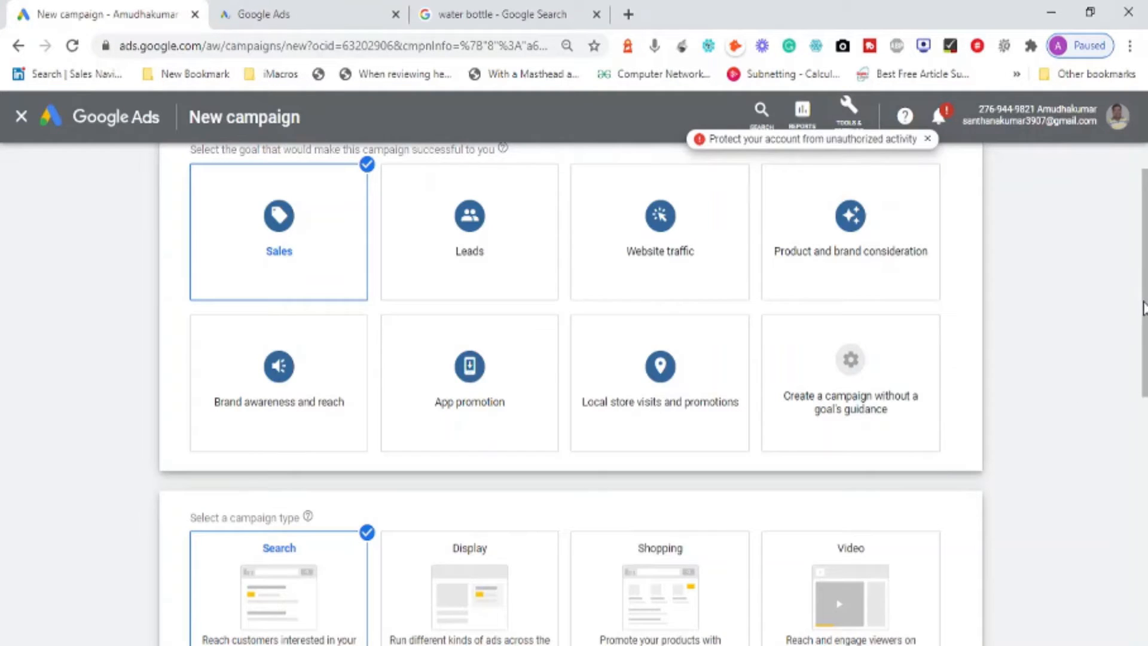
pyautogui.moveTo(1143, 306); pyautogui.dragTo(1144, 417)
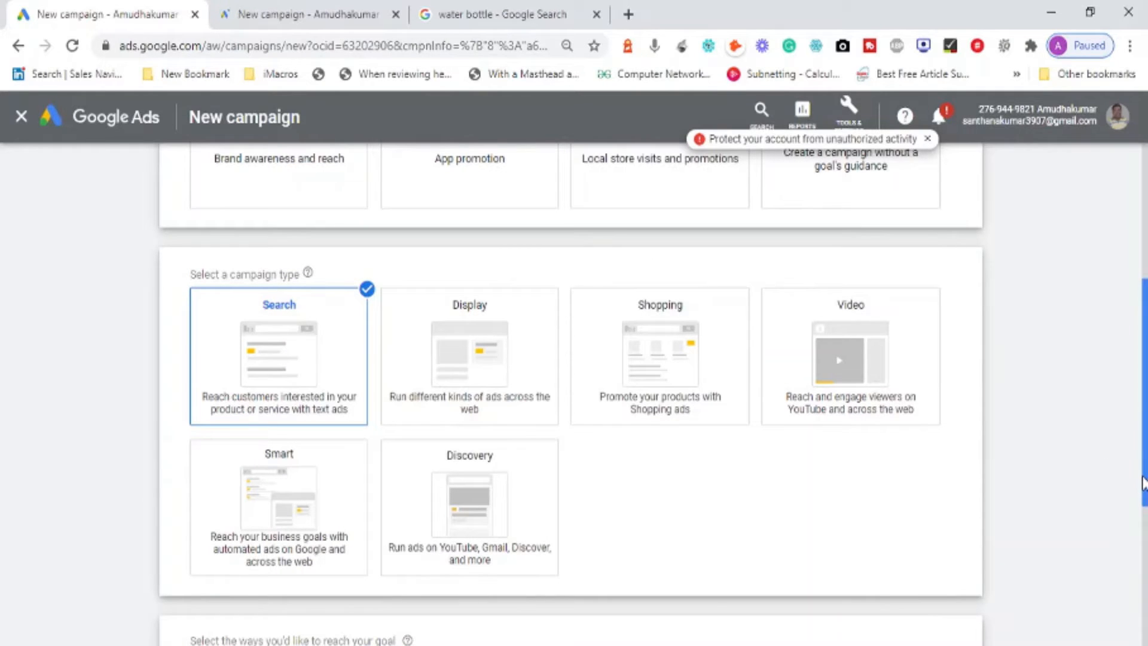
pyautogui.click(1142, 586)
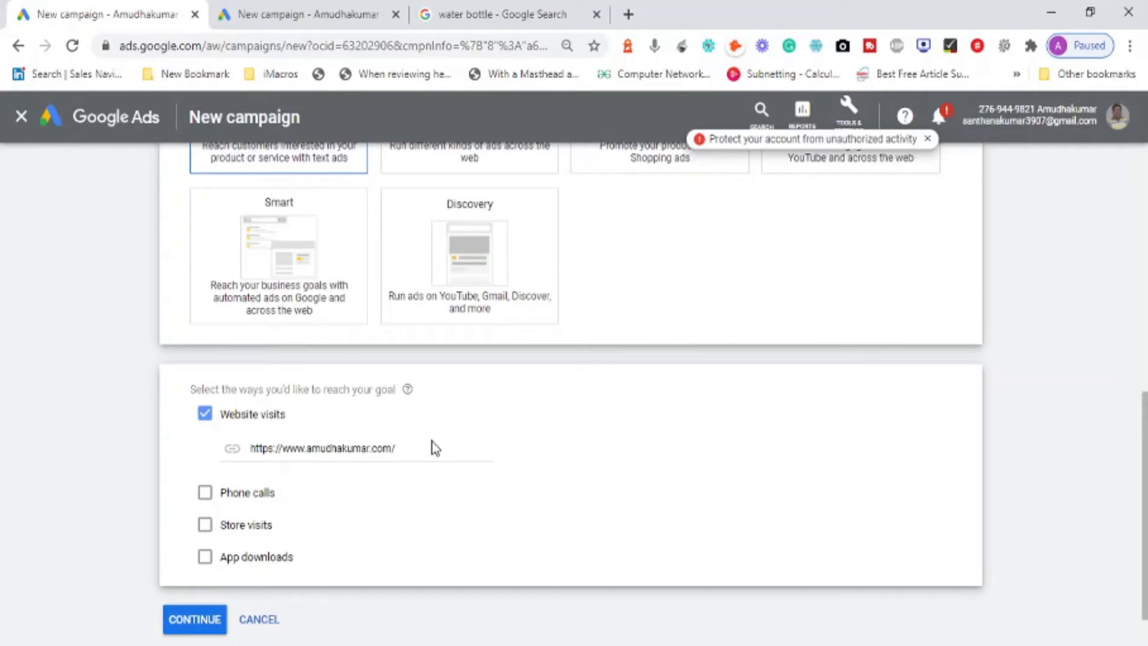
pyautogui.click(341, 13)
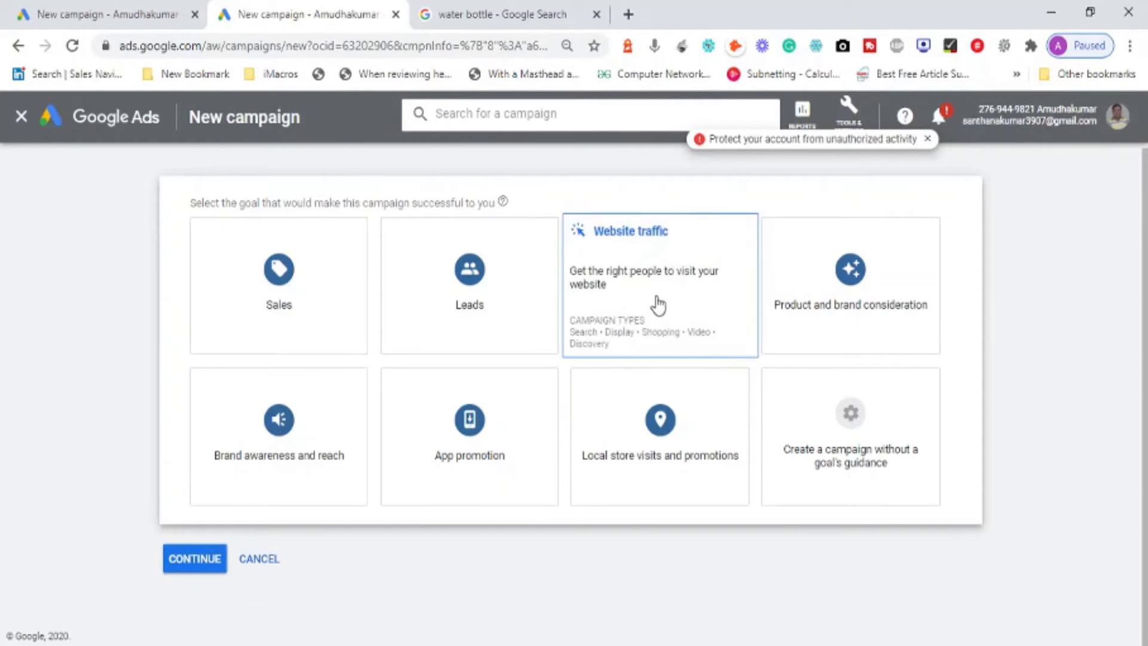
pyautogui.click(659, 302)
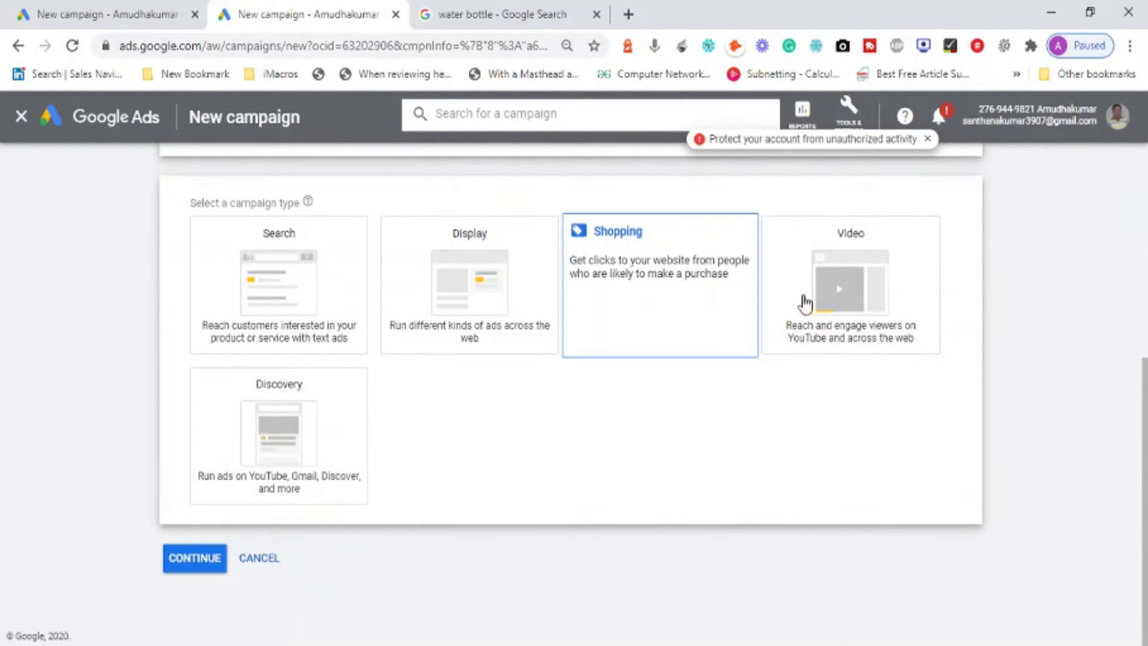
pyautogui.click(278, 308)
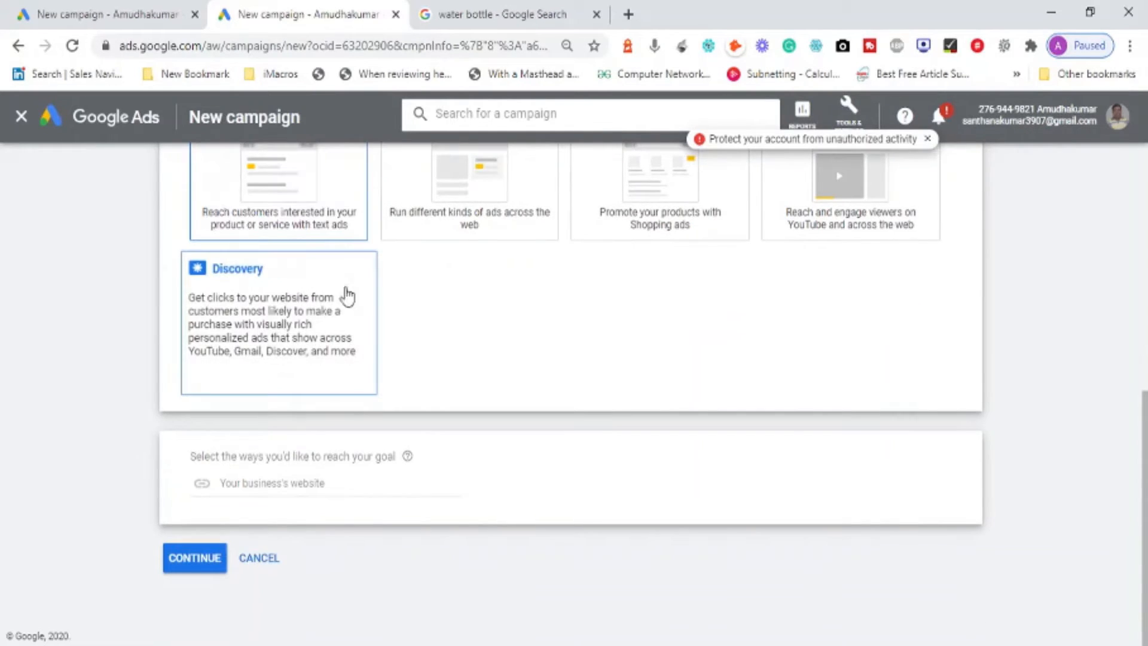
# Enter the business's website address for the Website traffic campaign.
pyautogui.click(310, 496)
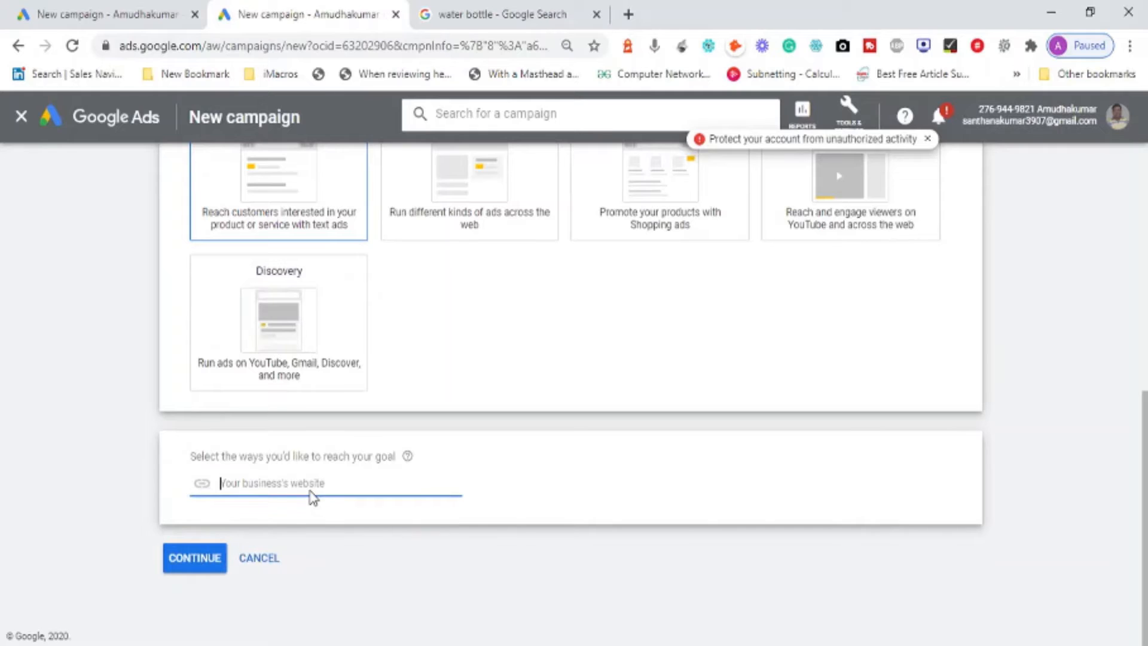
pyautogui.write('htt')
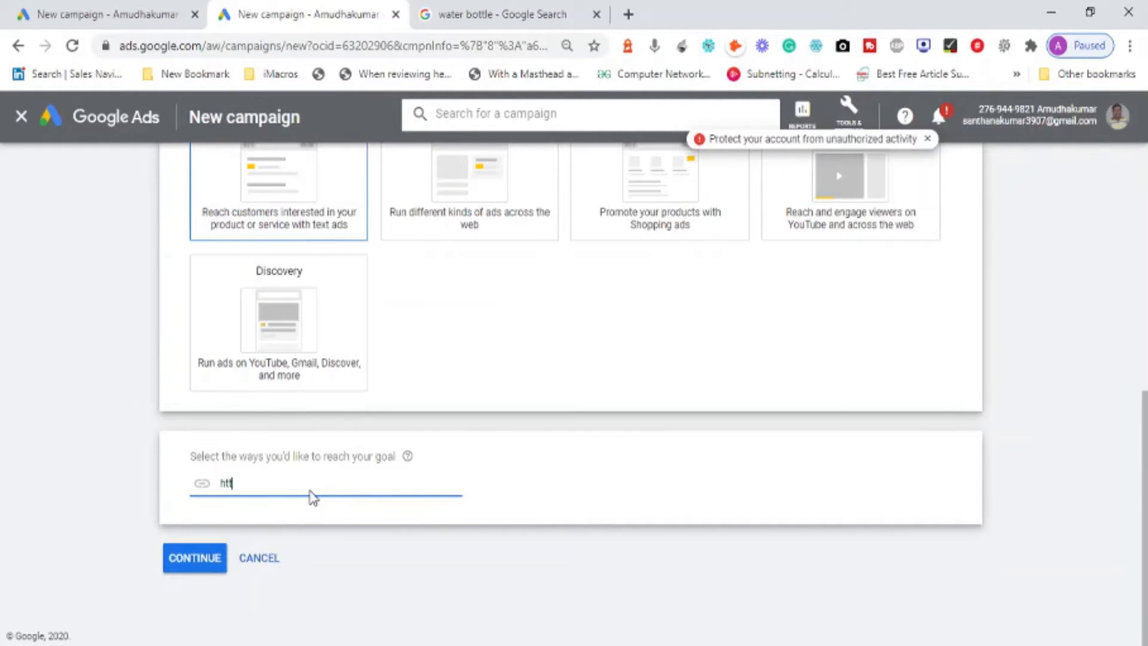
pyautogui.write('ps://www.amudhakumar.c')
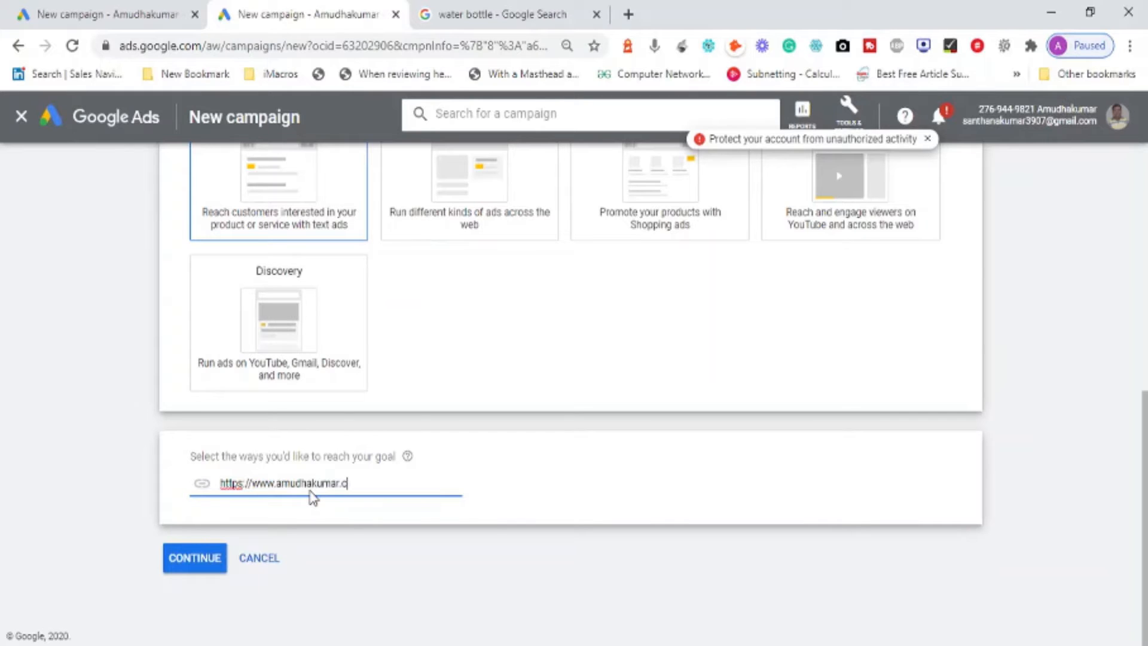
pyautogui.write('om/')
# Compare the ways to reach the goal in the Sales campaign setup with those in the Website traffic setup.
pyautogui.click(139, 27)
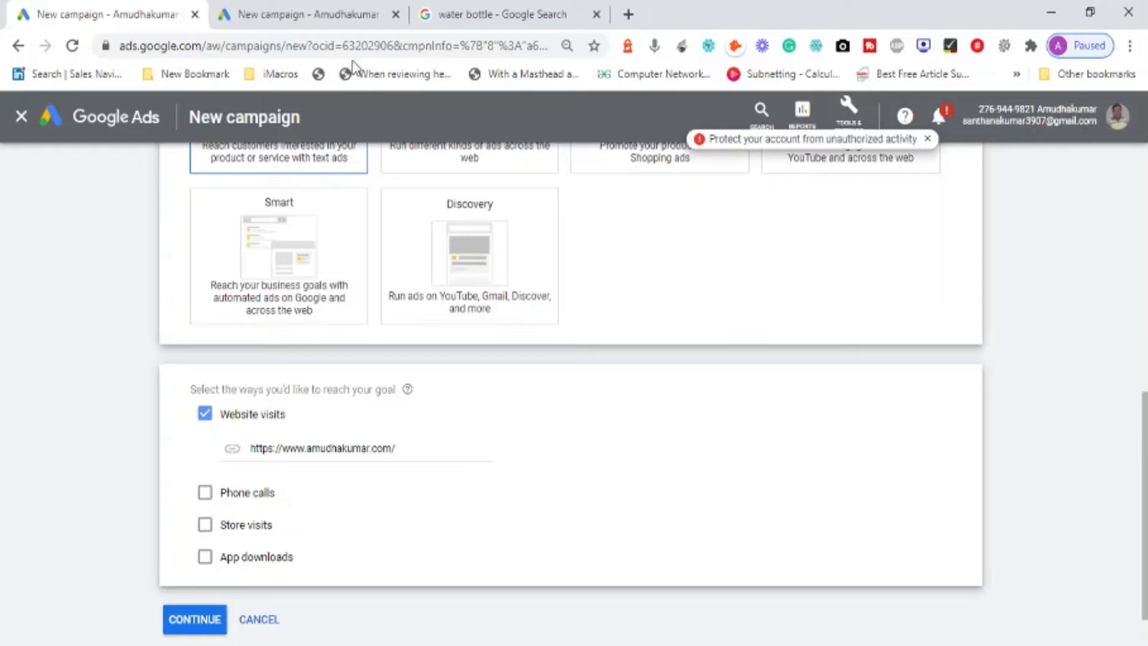
pyautogui.click(308, 16)
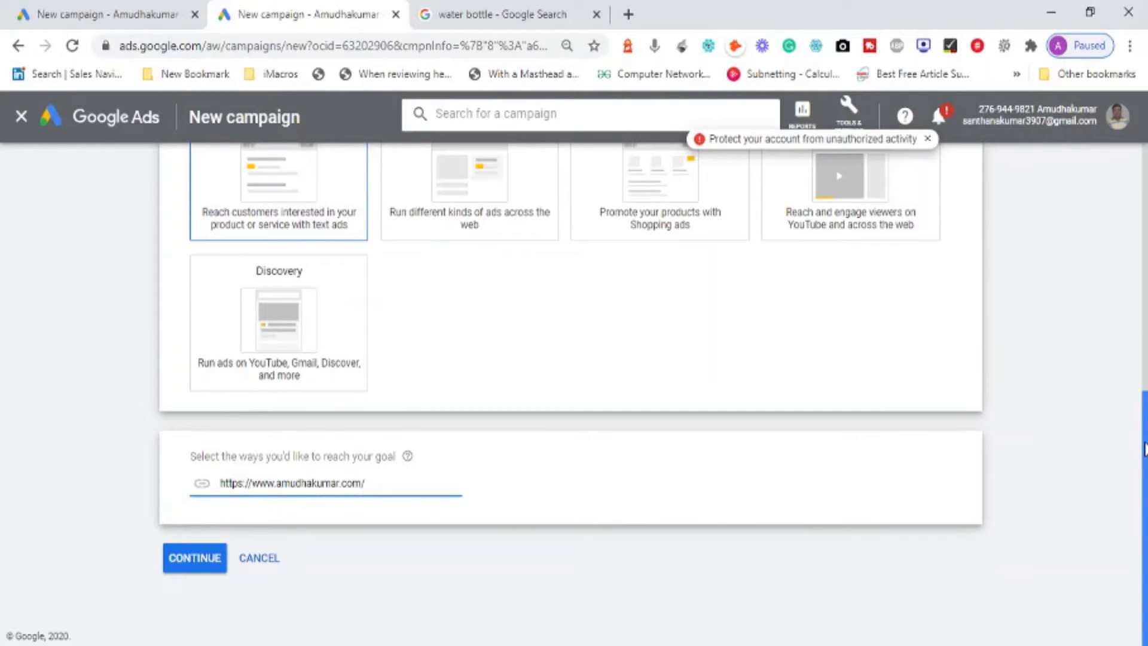
pyautogui.moveTo(1144, 449); pyautogui.dragTo(1142, 420)
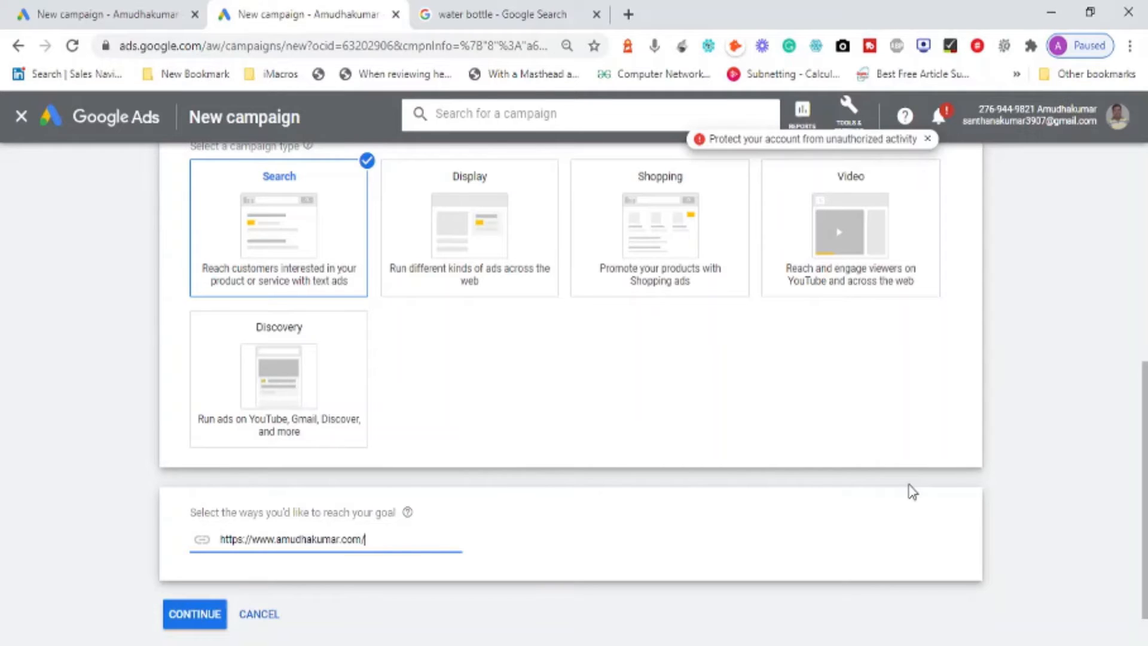
# In the Sales campaign setup, enable Phone calls for India, enter the business phone number, and enable Store visits.
pyautogui.click(135, 27)
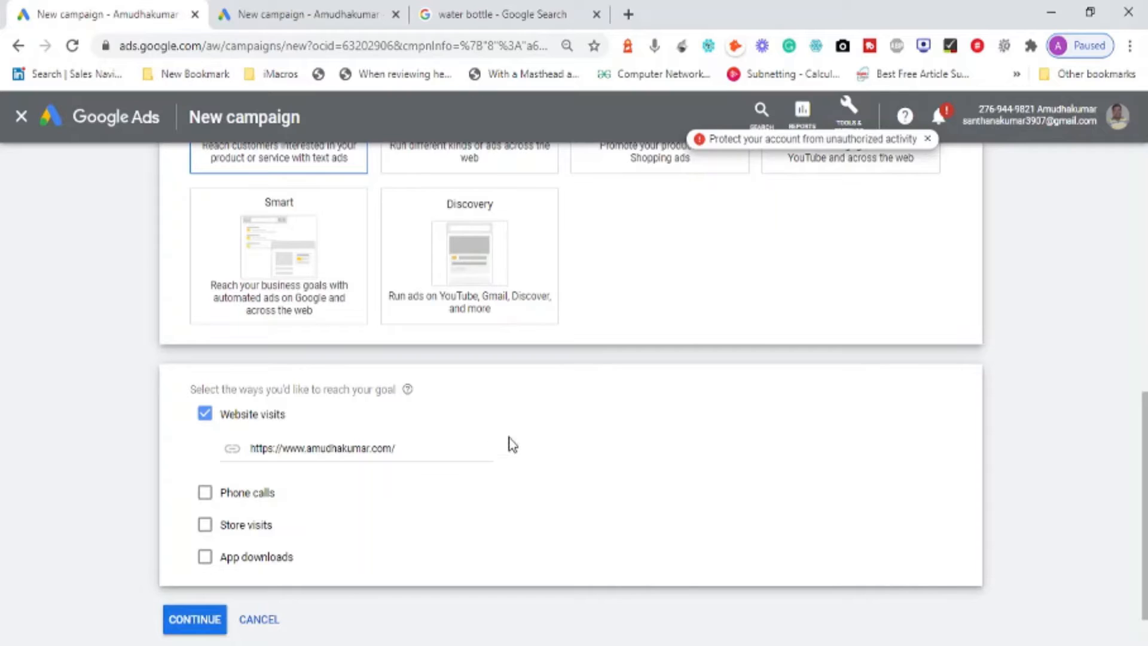
pyautogui.click(205, 493)
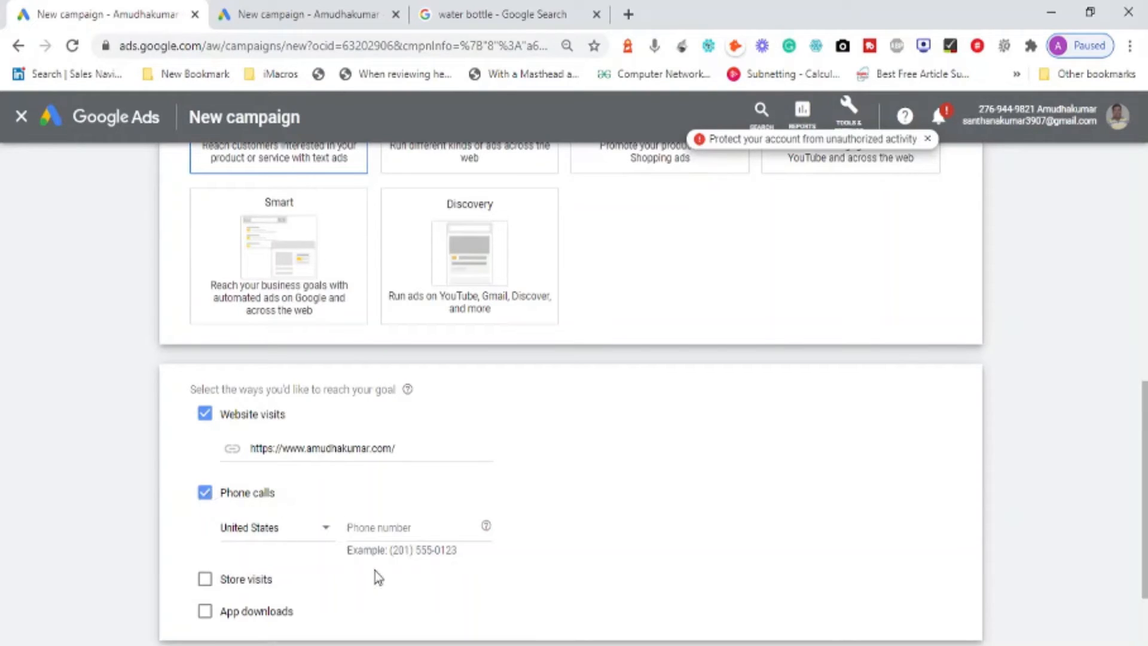
pyautogui.click(324, 535)
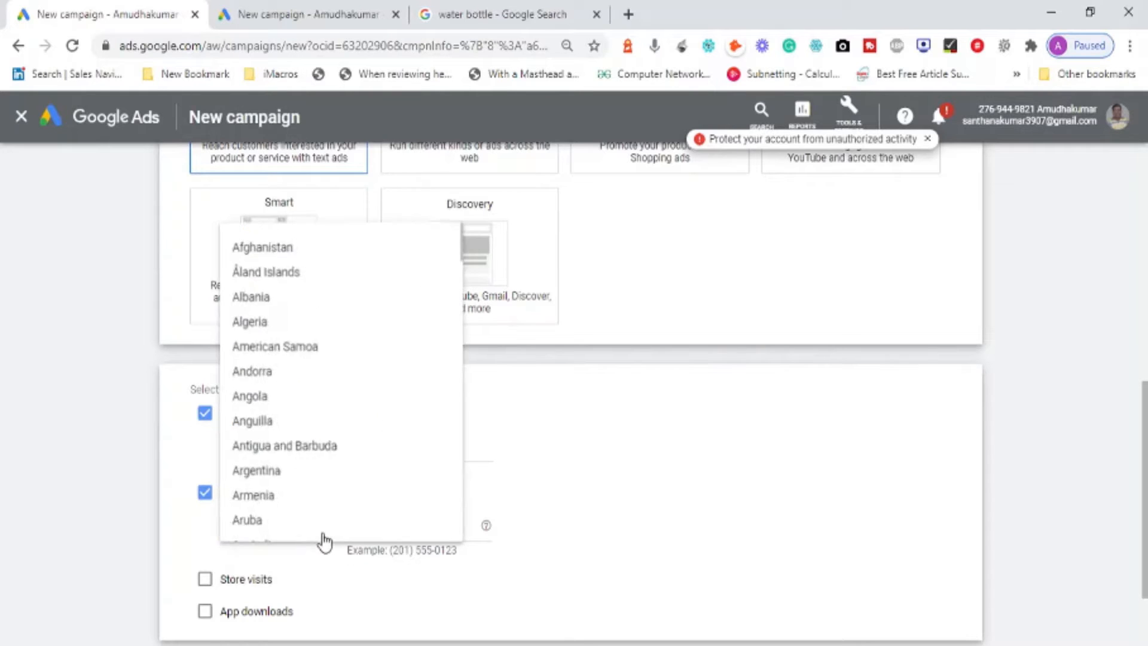
pyautogui.write('in')
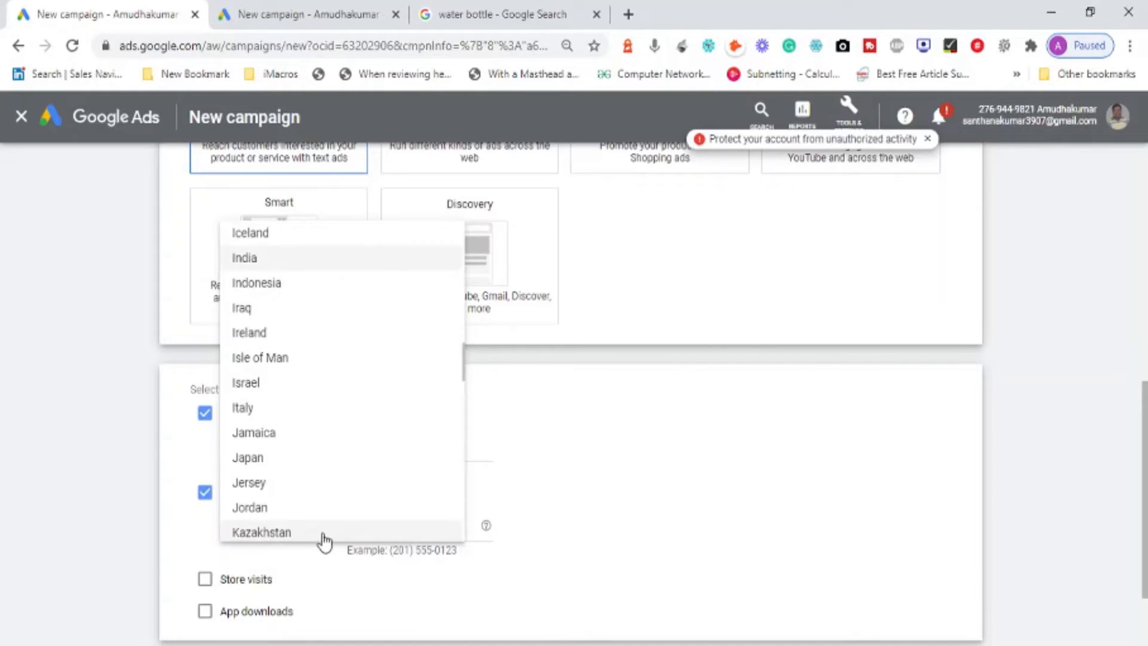
pyautogui.click(249, 266)
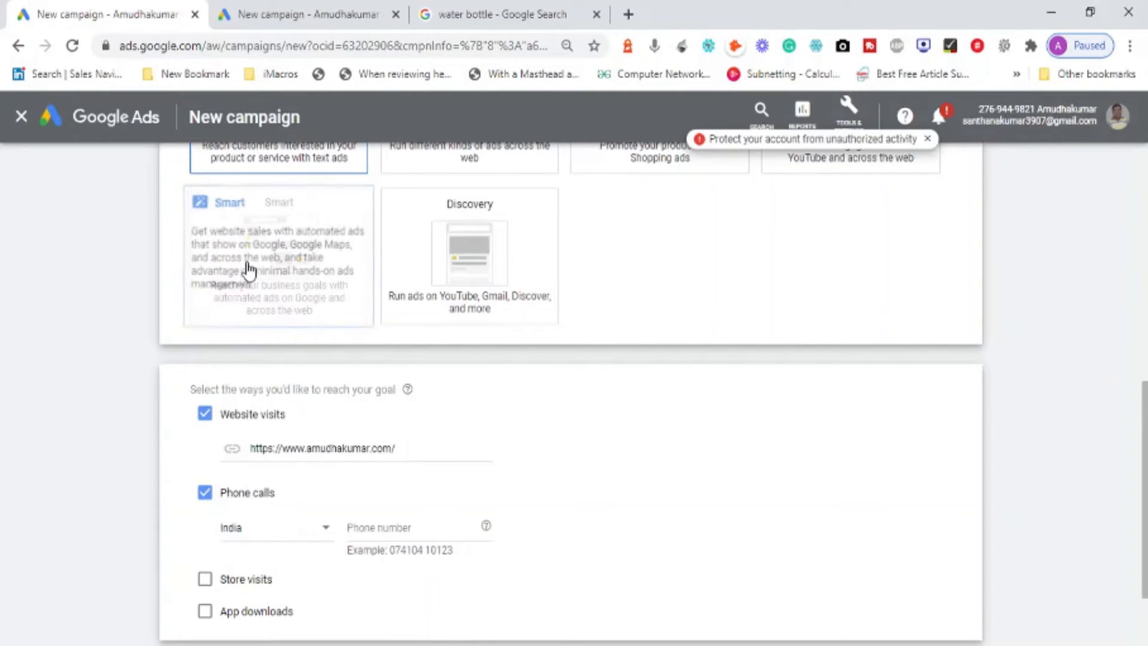
pyautogui.click(384, 529)
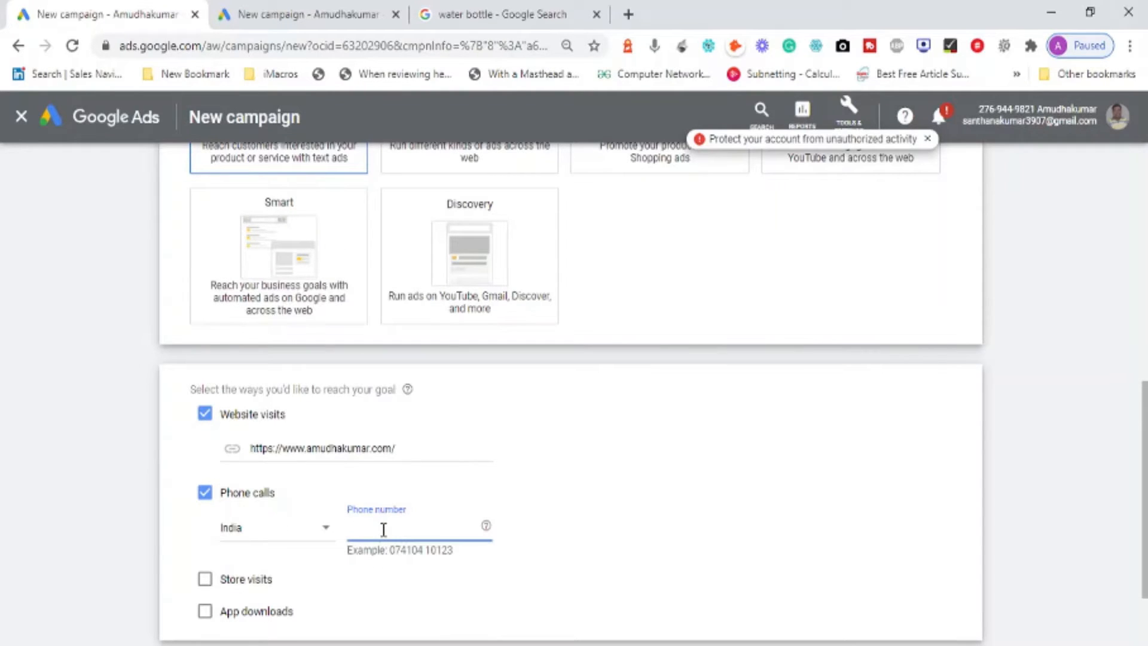
pyautogui.hotkey('ctrl', 'v')
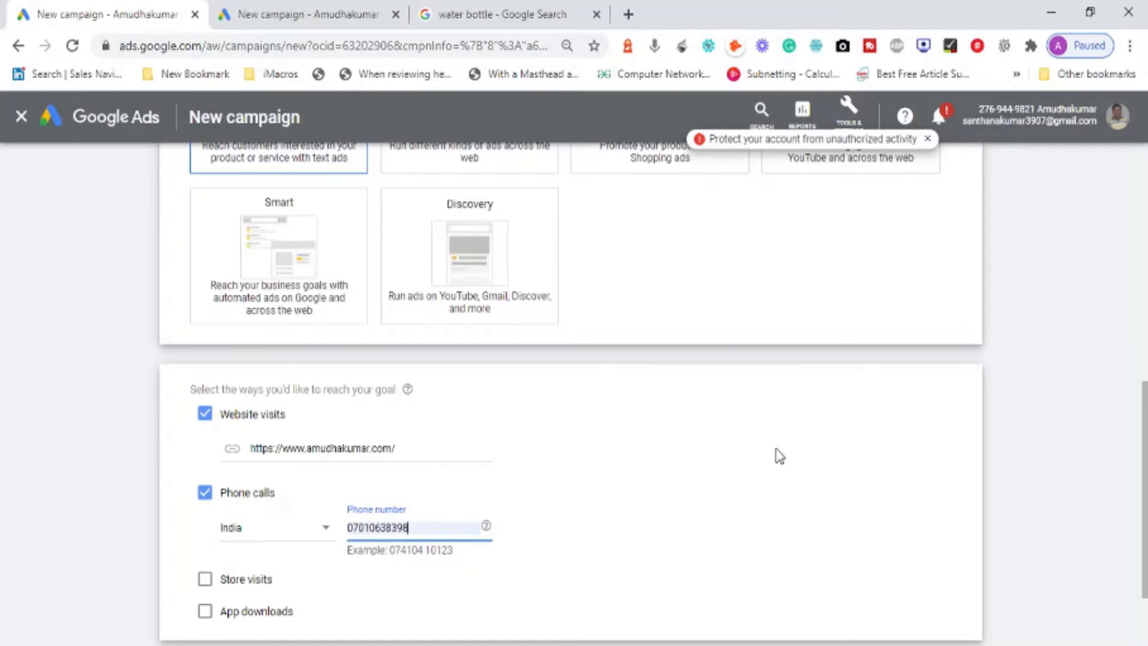
pyautogui.moveTo(1145, 430); pyautogui.dragTo(1144, 474)
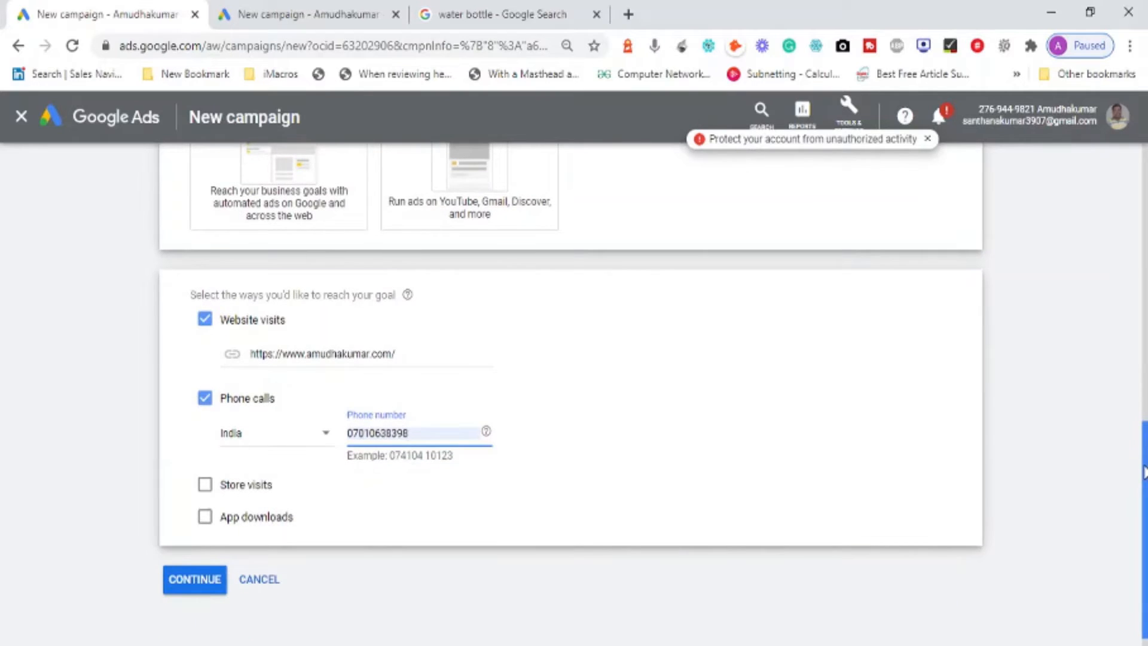
pyautogui.click(205, 486)
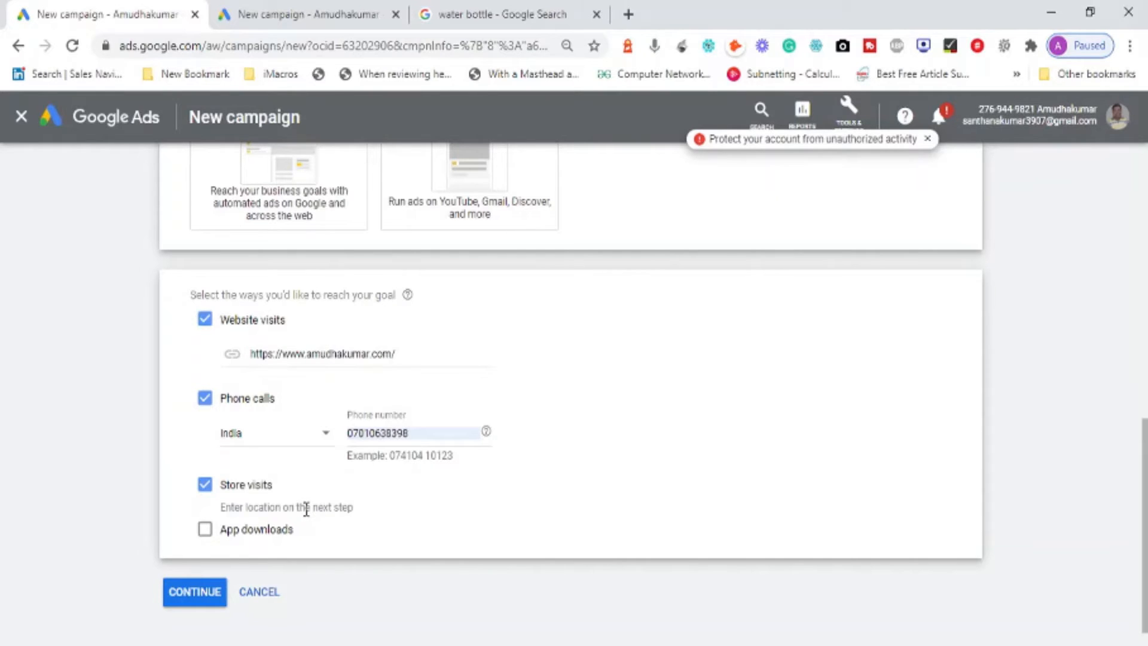
# Search Google in a new browser tab for the trainer's digital marketing training and examine the local business listings.
pyautogui.click(629, 23)
pyautogui.write('a mudha')
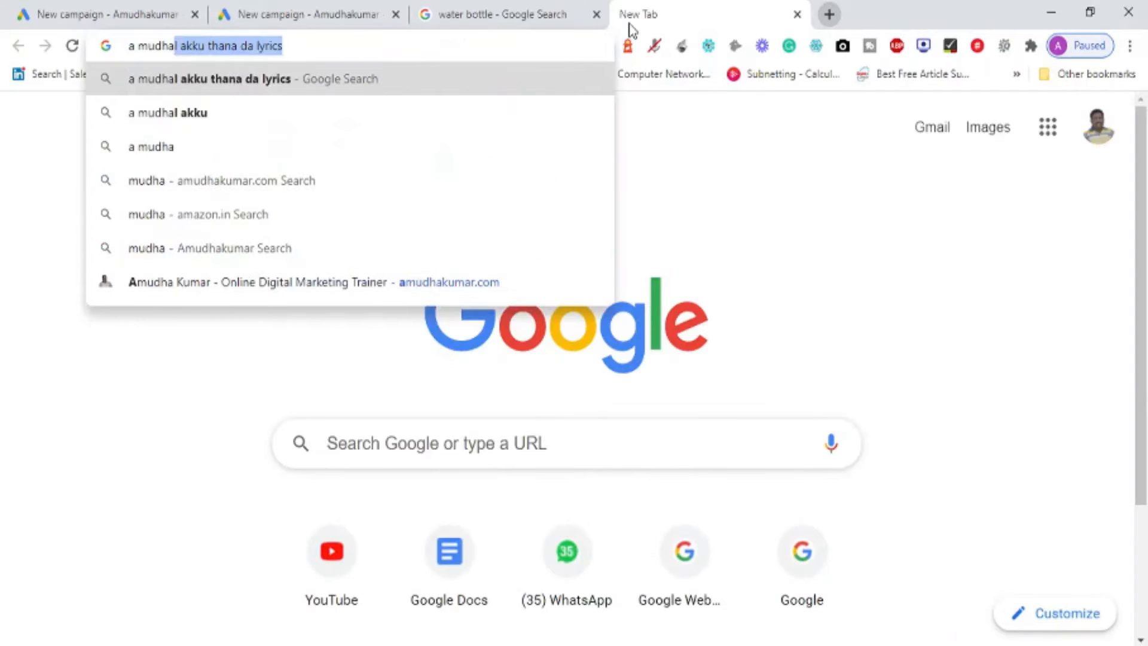
pyautogui.hotkey('ctrl', 'a')
pyautogui.write('amudha')
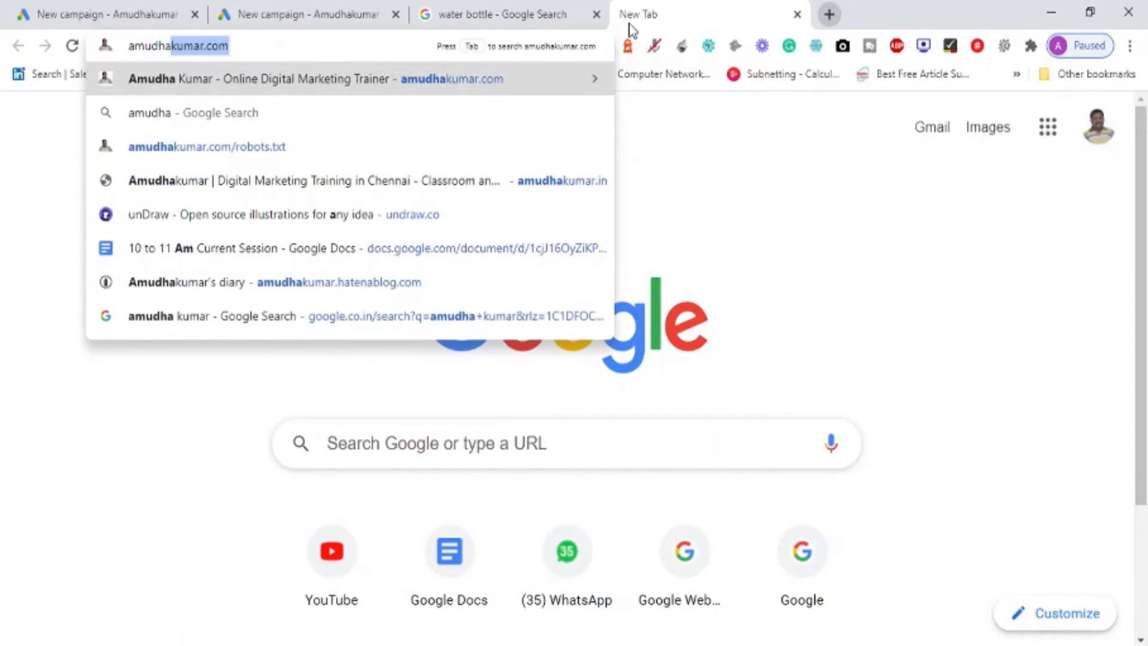
pyautogui.write('kumar')
pyautogui.press('Down')
pyautogui.press('Return')
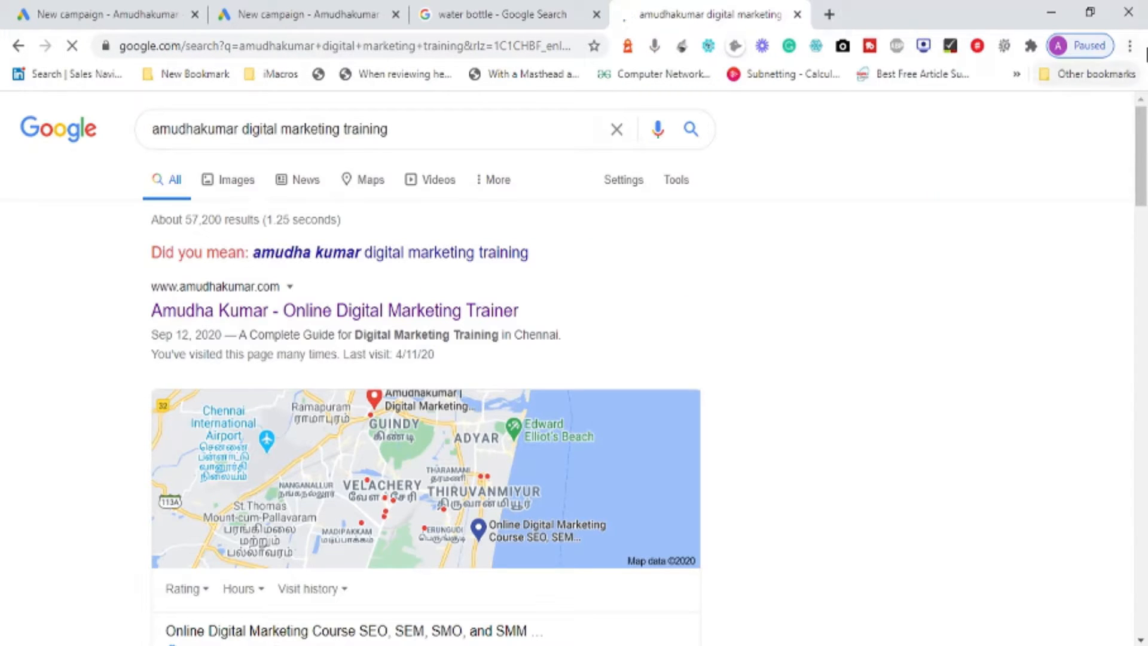
pyautogui.moveTo(1142, 150); pyautogui.dragTo(1145, 223)
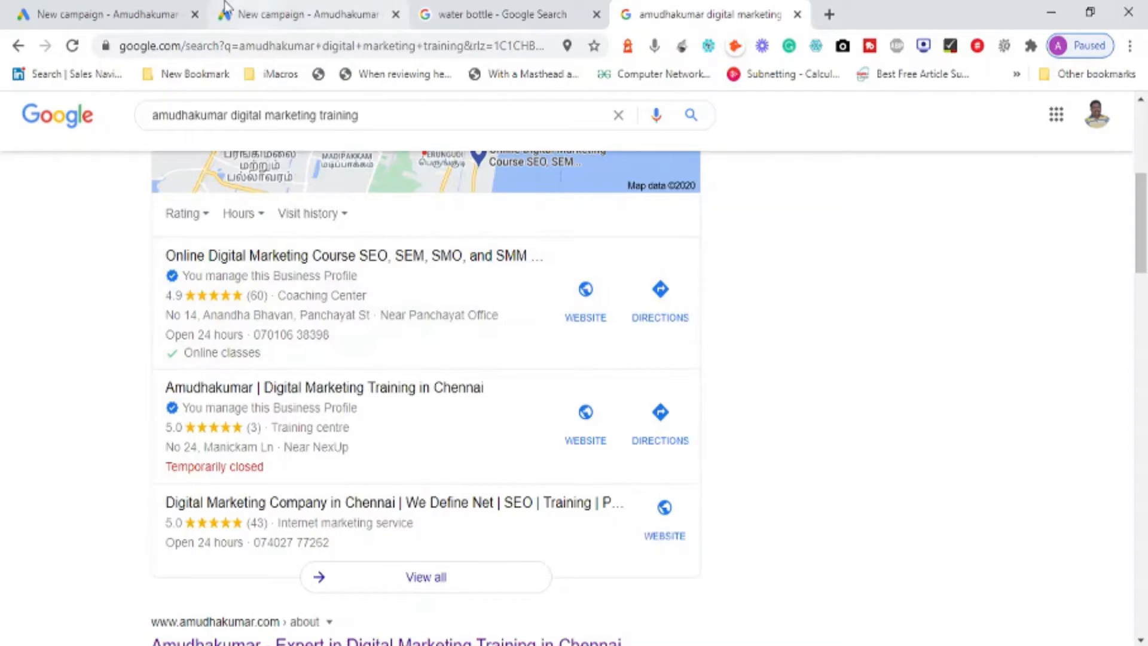
# Enable App downloads in the Sales campaign setup and review its mobile platform and app lookup options.
pyautogui.click(127, 13)
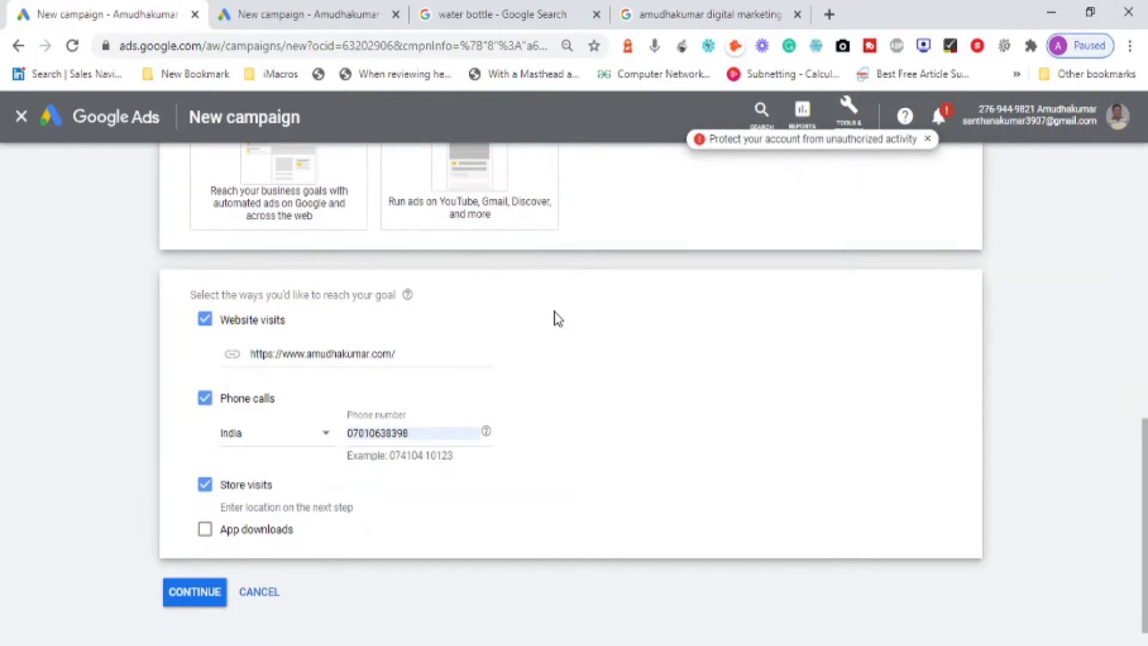
pyautogui.click(204, 534)
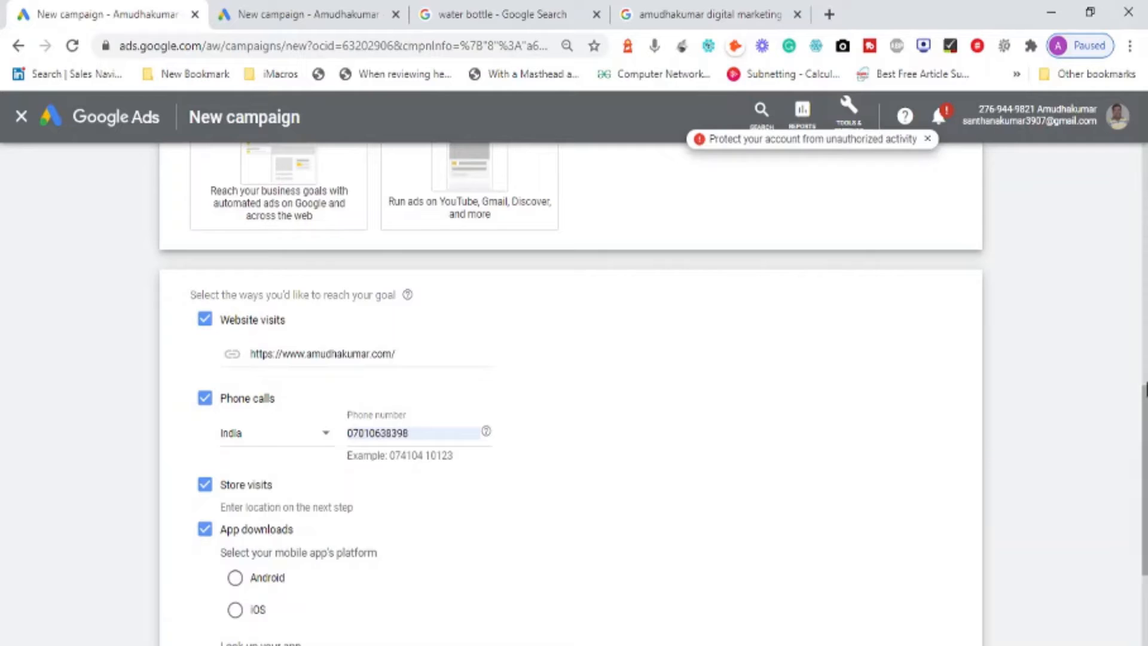
pyautogui.scroll(-3, 1143, 429)
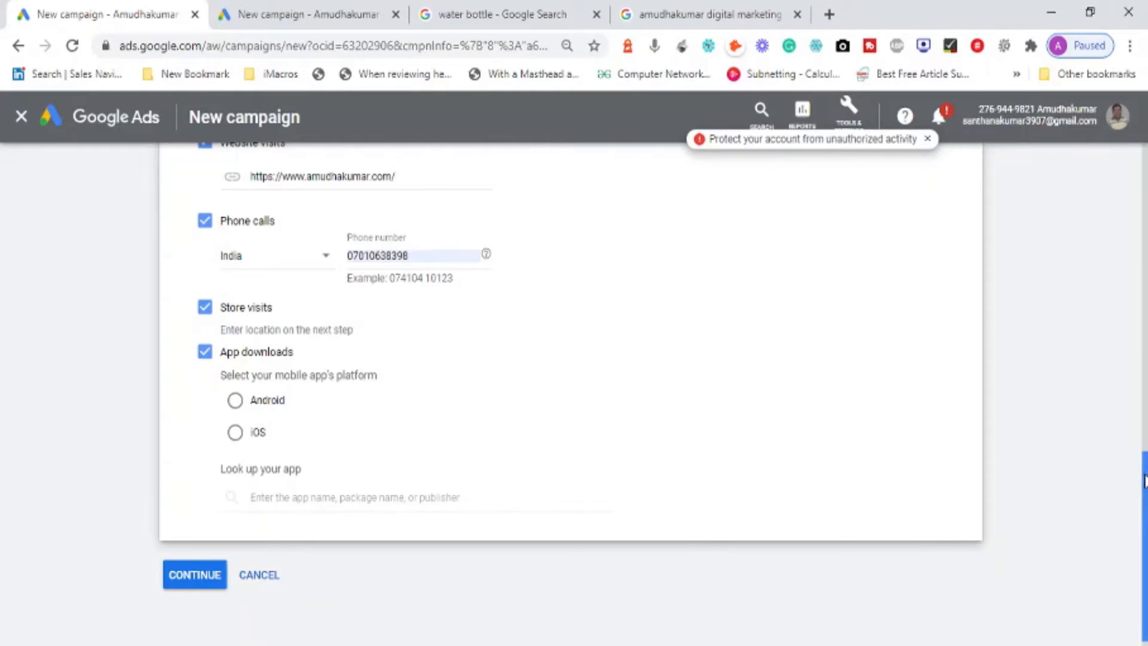
pyautogui.moveTo(1145, 482); pyautogui.dragTo(1144, 429)
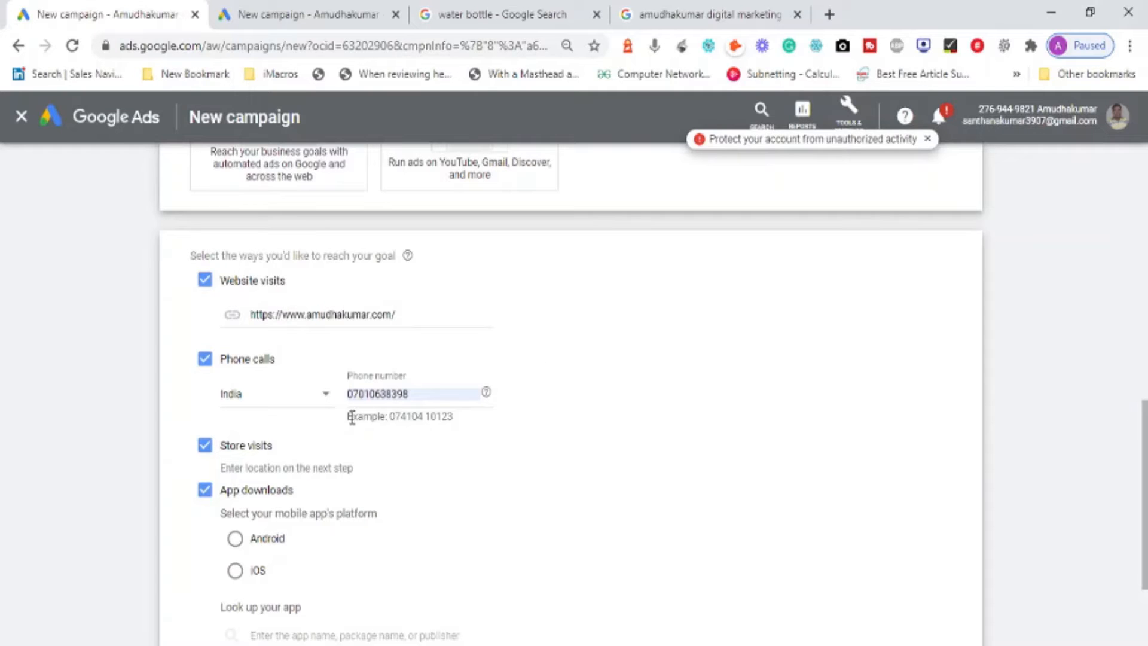
# Deselect App downloads, Store visits and Phone calls as ways to reach the Sales goal.
pyautogui.click(206, 491)
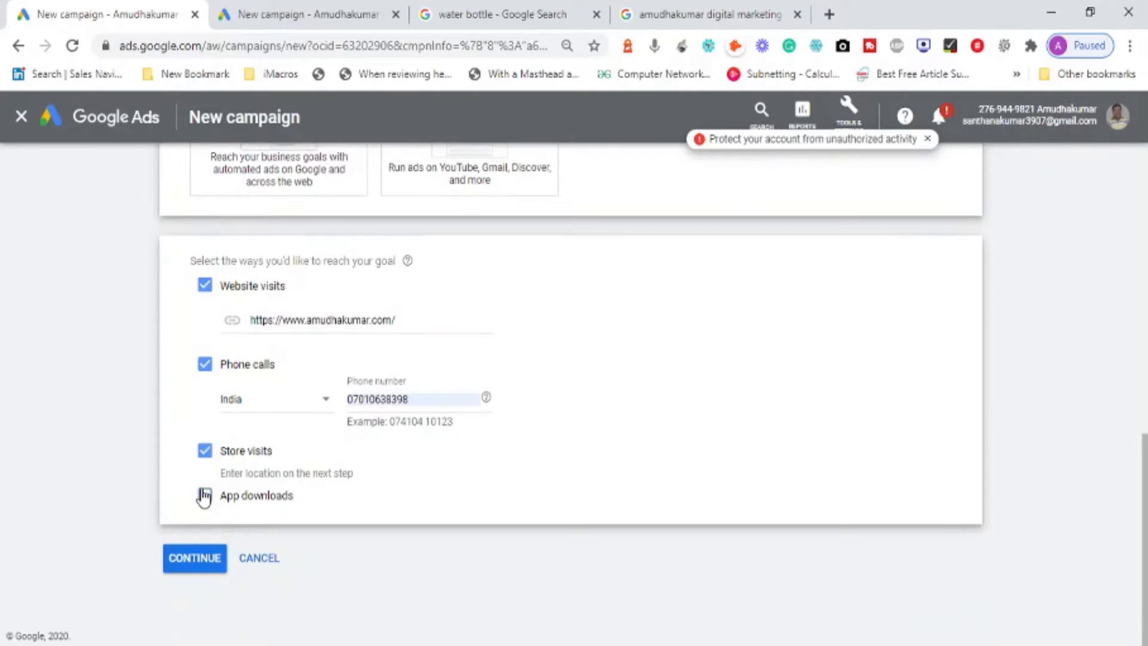
pyautogui.click(205, 454)
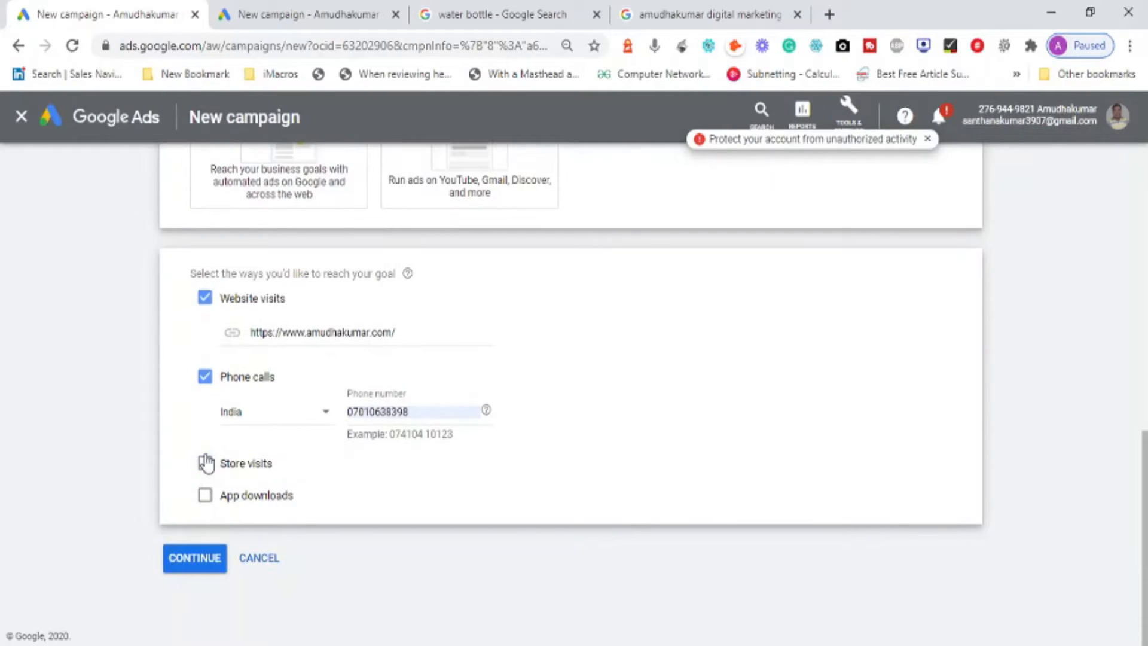
pyautogui.click(205, 377)
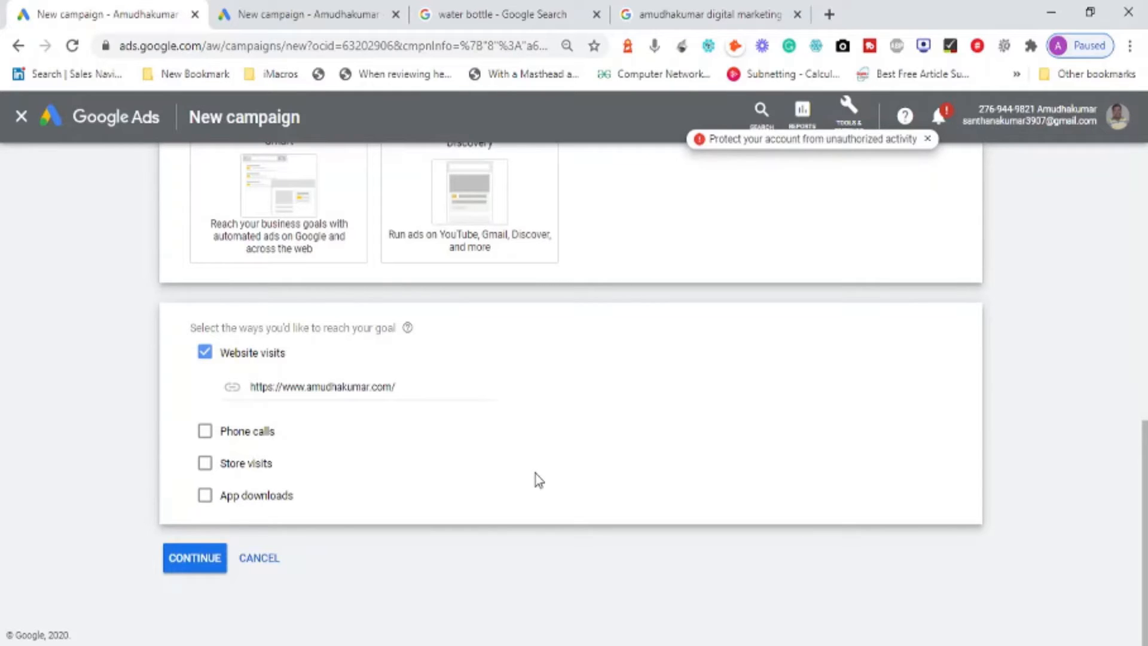
# Review the selected goal, campaign type and website address in the Website traffic campaign setup.
pyautogui.click(274, 27)
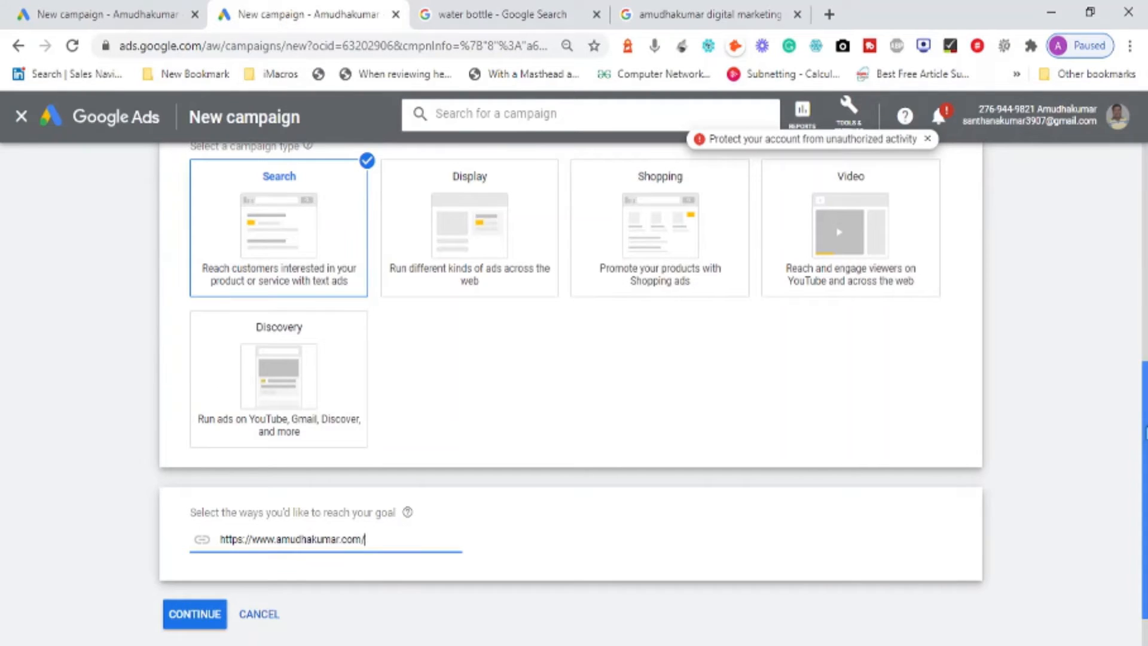
pyautogui.moveTo(1147, 435); pyautogui.dragTo(1146, 261)
pyautogui.moveTo(684, 182)
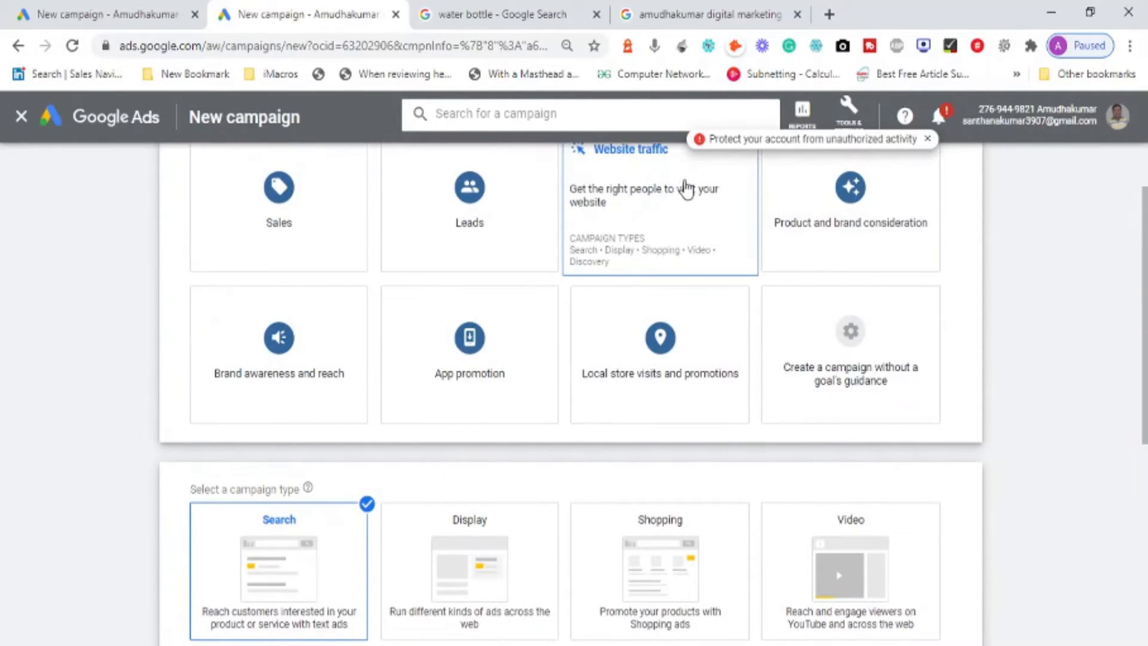
pyautogui.moveTo(1147, 353); pyautogui.dragTo(1146, 506)
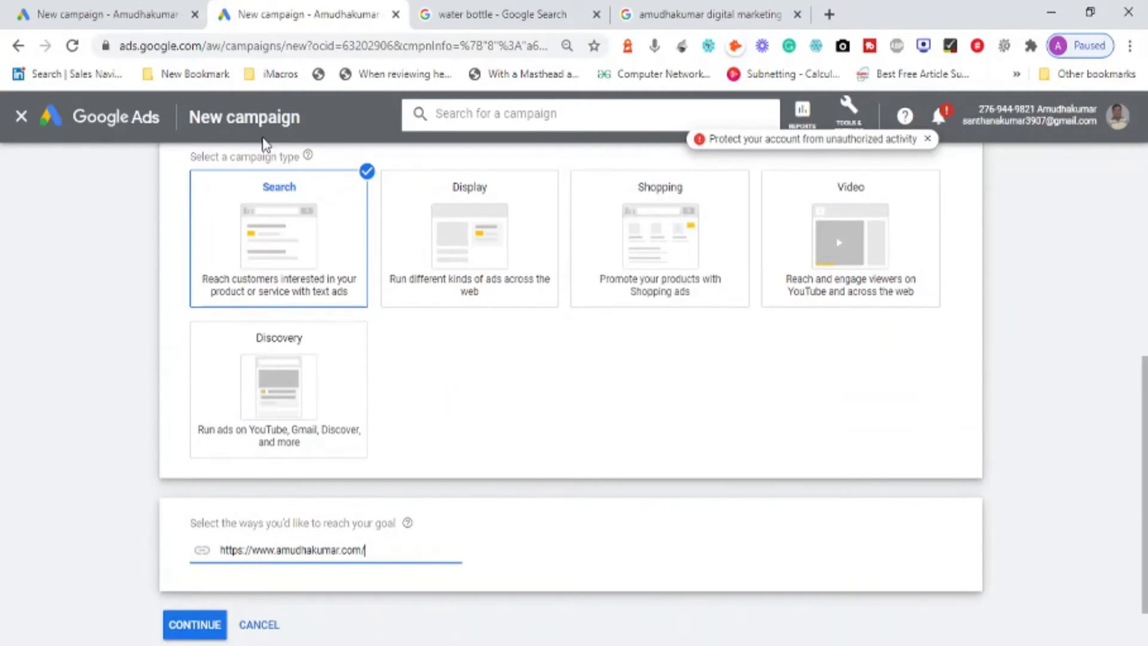
# Continue the Sales campaign to its settings page and check the campaign type and goal.
pyautogui.click(103, 13)
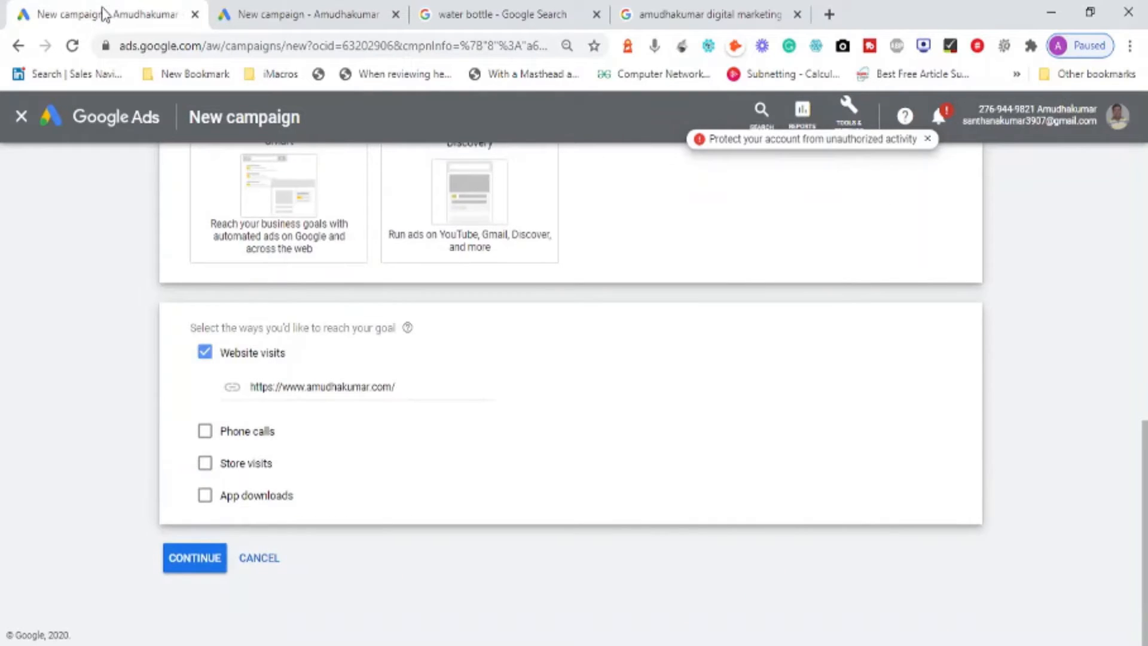
pyautogui.click(178, 558)
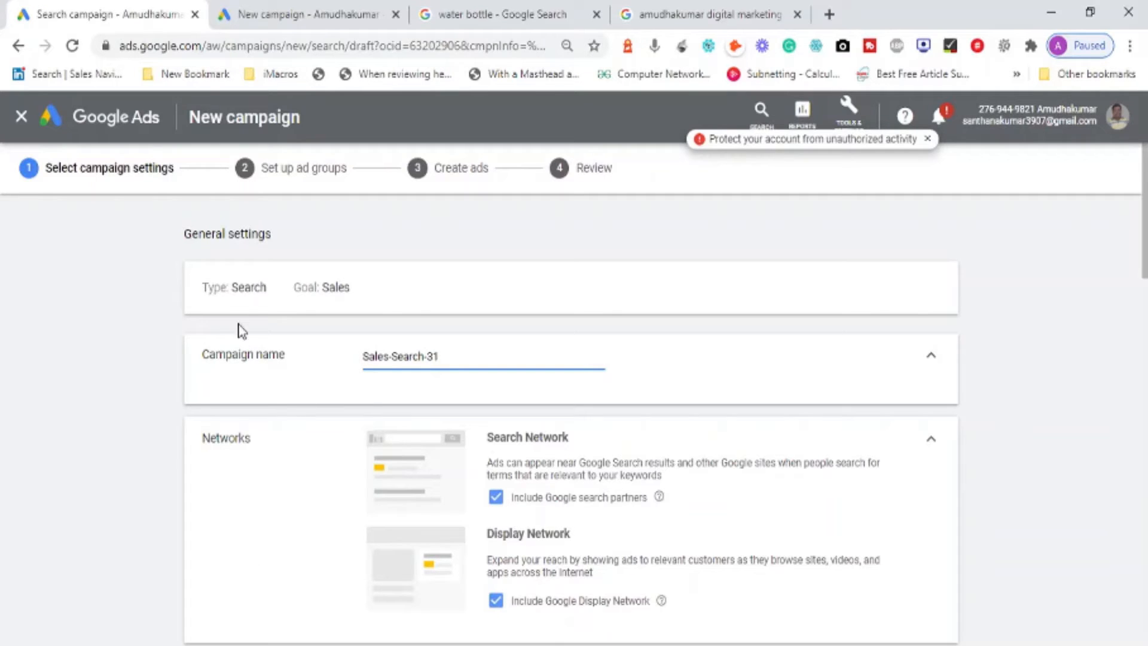
pyautogui.doubleClick(249, 290)
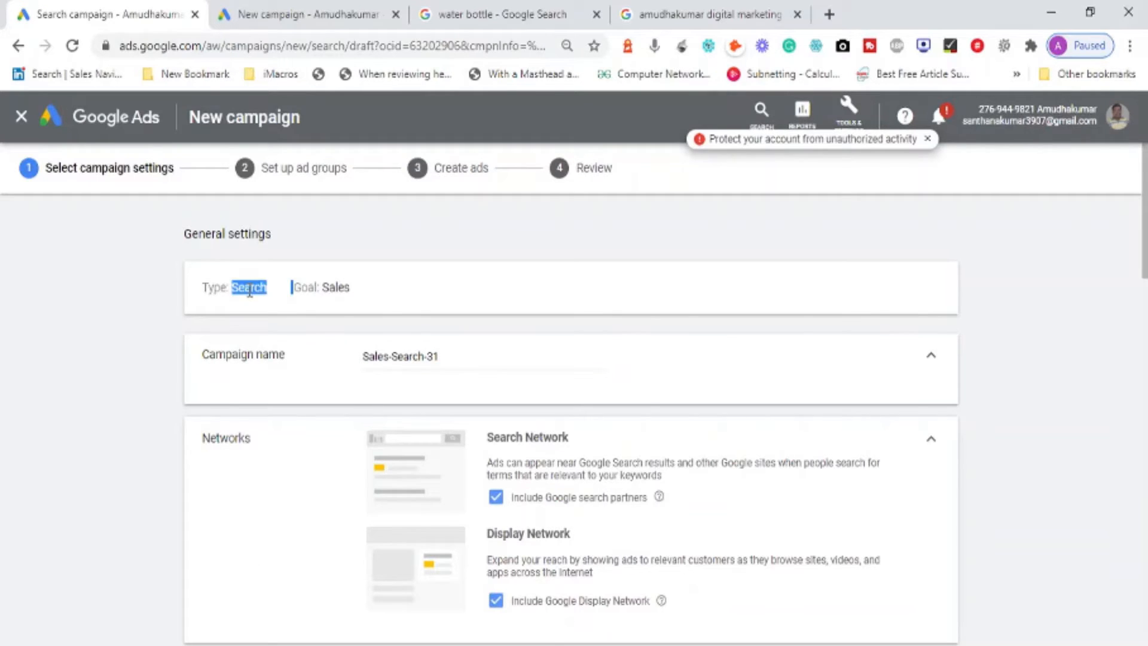
pyautogui.click(342, 288)
pyautogui.doubleClick(342, 287)
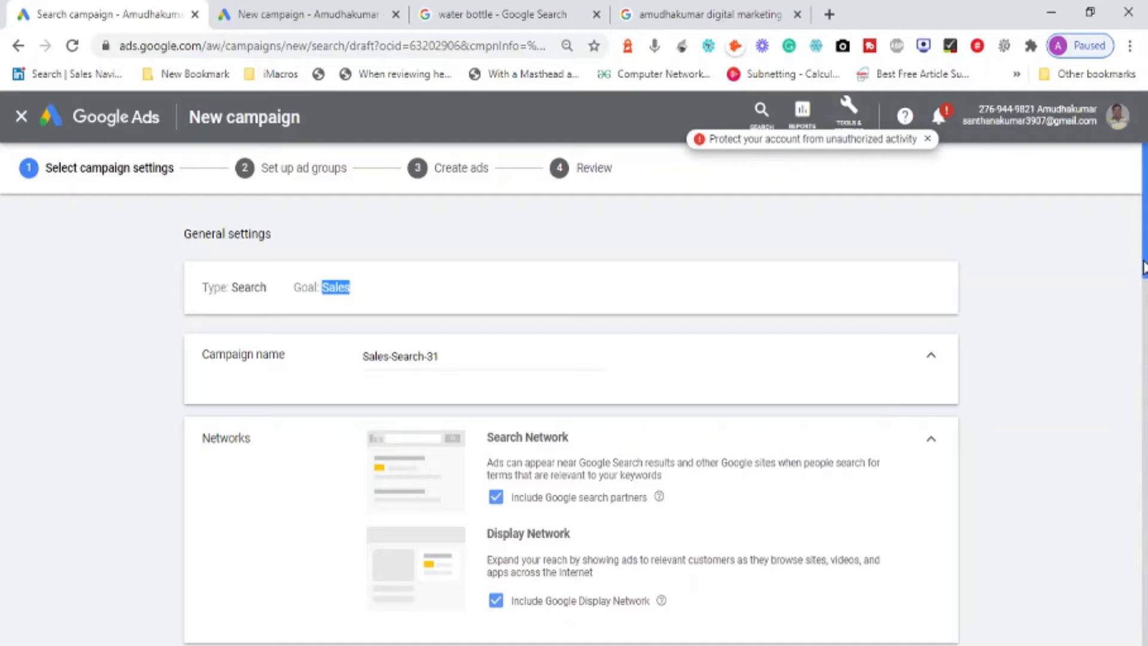
# Rename the campaign as "Sales DMC Che 24 to 40".
pyautogui.scroll(-2, 1143, 269)
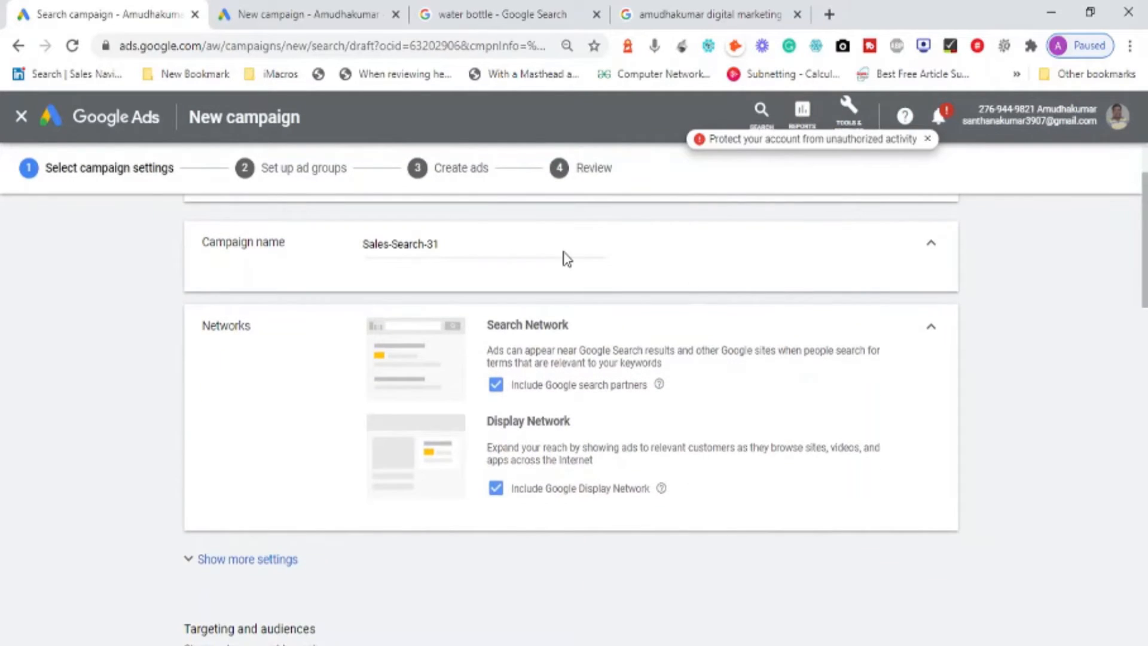
pyautogui.tripleClick(433, 245)
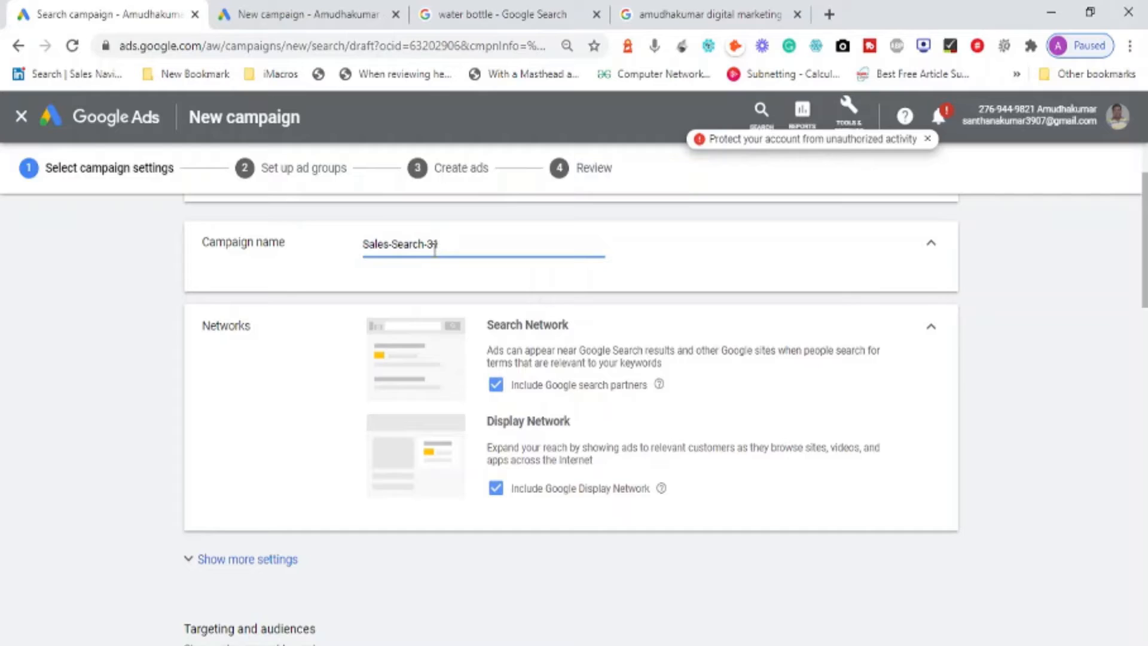
pyautogui.press('Home')
pyautogui.press('Right')
pyautogui.press('Right')
pyautogui.press('Right')
pyautogui.press('Right')
pyautogui.press('Right')
pyautogui.press('Delete')
pyautogui.write('DMC')
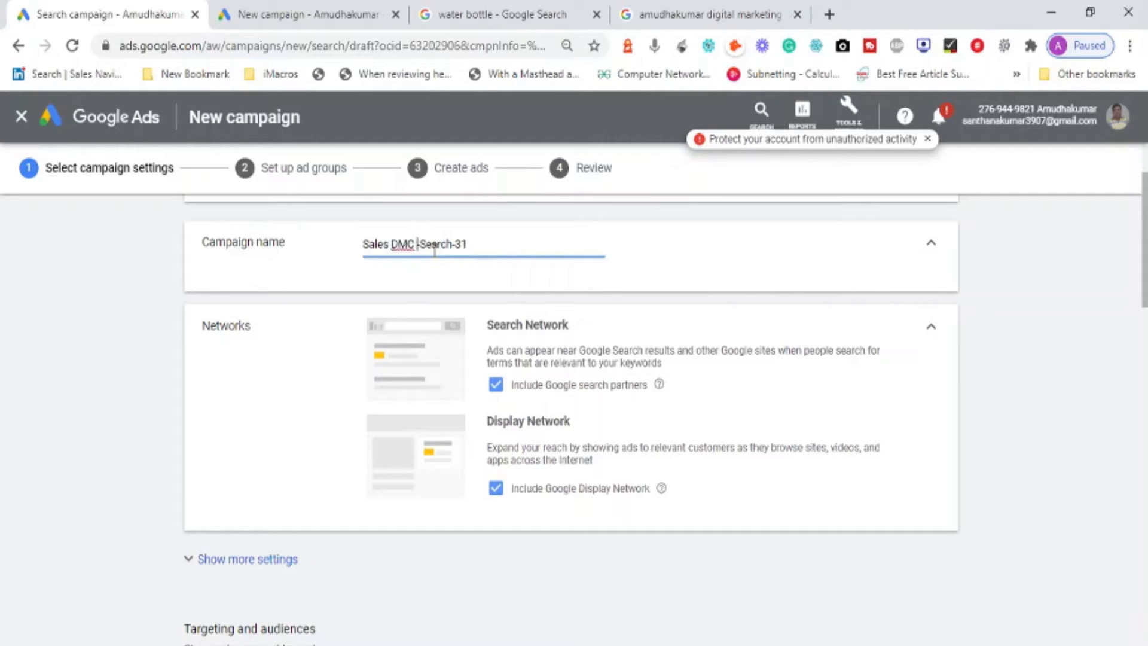
pyautogui.press('Delete')
pyautogui.press('Delete')
pyautogui.press('Delete')
pyautogui.press('Delete')
pyautogui.press('Delete')
pyautogui.press('Delete')
pyautogui.press('Delete')
pyautogui.press('Delete')
pyautogui.press('Delete')
pyautogui.write('Chen')
pyautogui.press('BackSpace')
pyautogui.write('-24 to ')
pyautogui.write('40')
pyautogui.click(1070, 364)
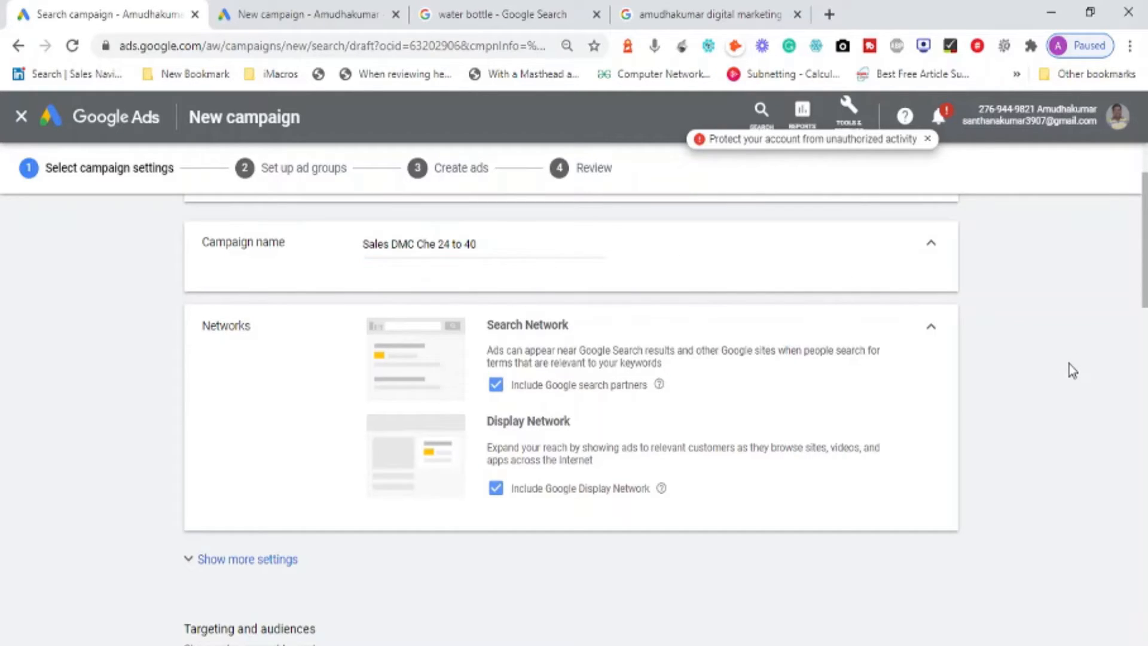
# Review the course, city and age parts of the campaign name and examine the Networks settings.
pyautogui.doubleClick(404, 244)
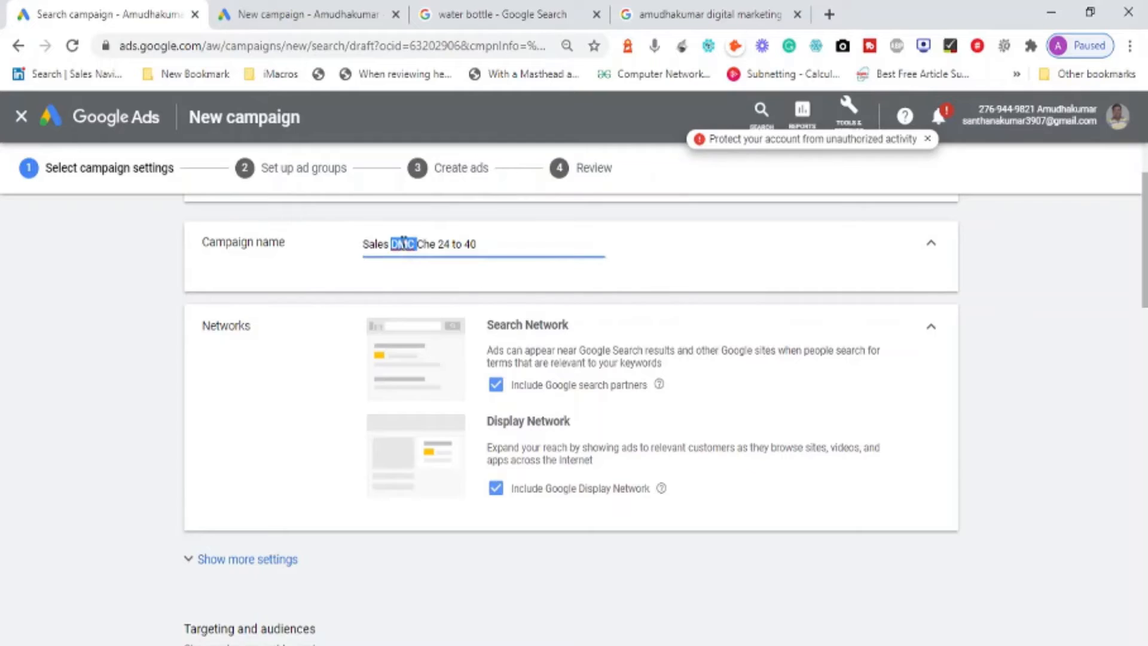
pyautogui.click(445, 244)
pyautogui.doubleClick(424, 244)
pyautogui.click(440, 244)
pyautogui.click(1012, 331)
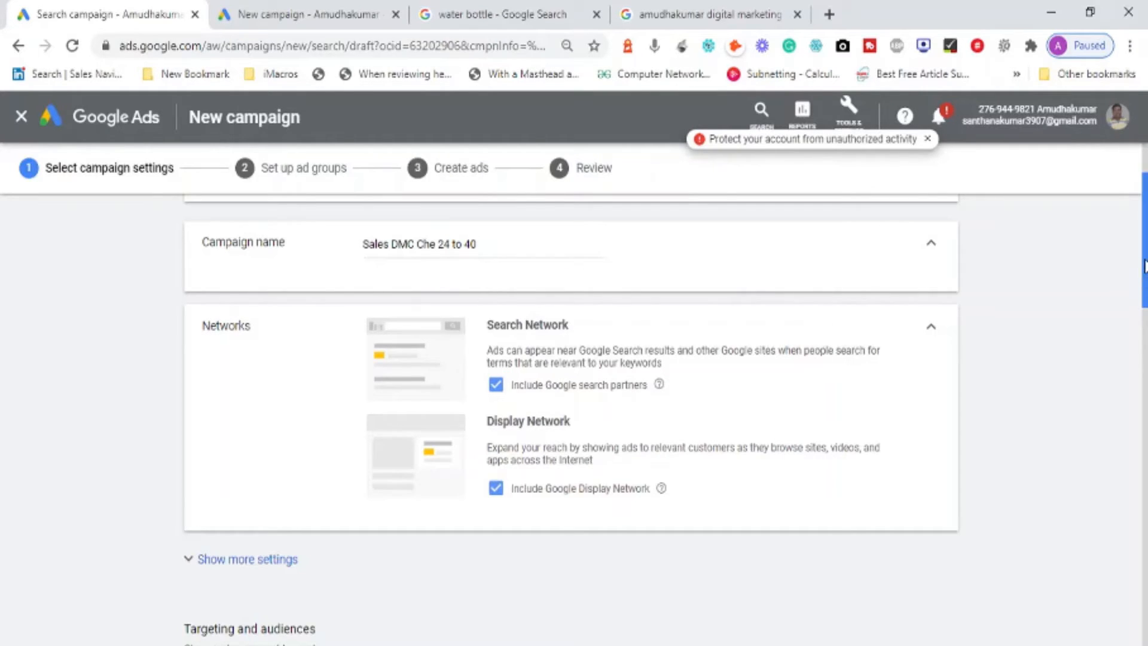
pyautogui.moveTo(1145, 266)
pyautogui.mouseDown()
pyautogui.moveTo(1146, 286)
pyautogui.moveTo(1145, 237)
pyautogui.moveTo(1145, 282)
pyautogui.mouseUp()
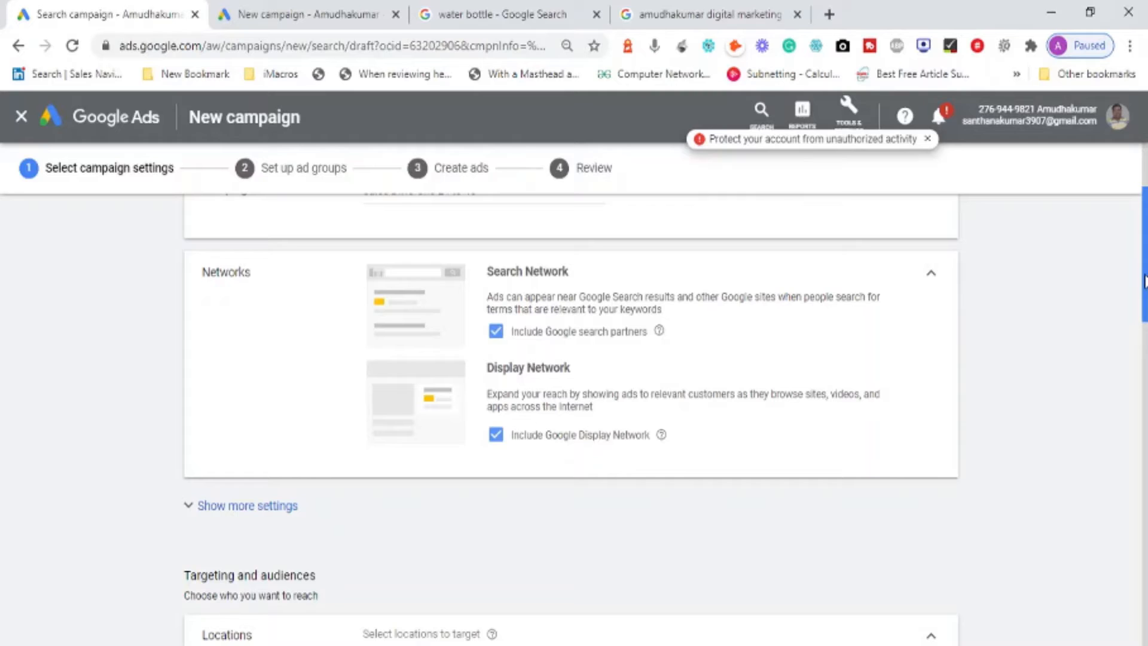
pyautogui.moveTo(1145, 281); pyautogui.dragTo(1146, 281)
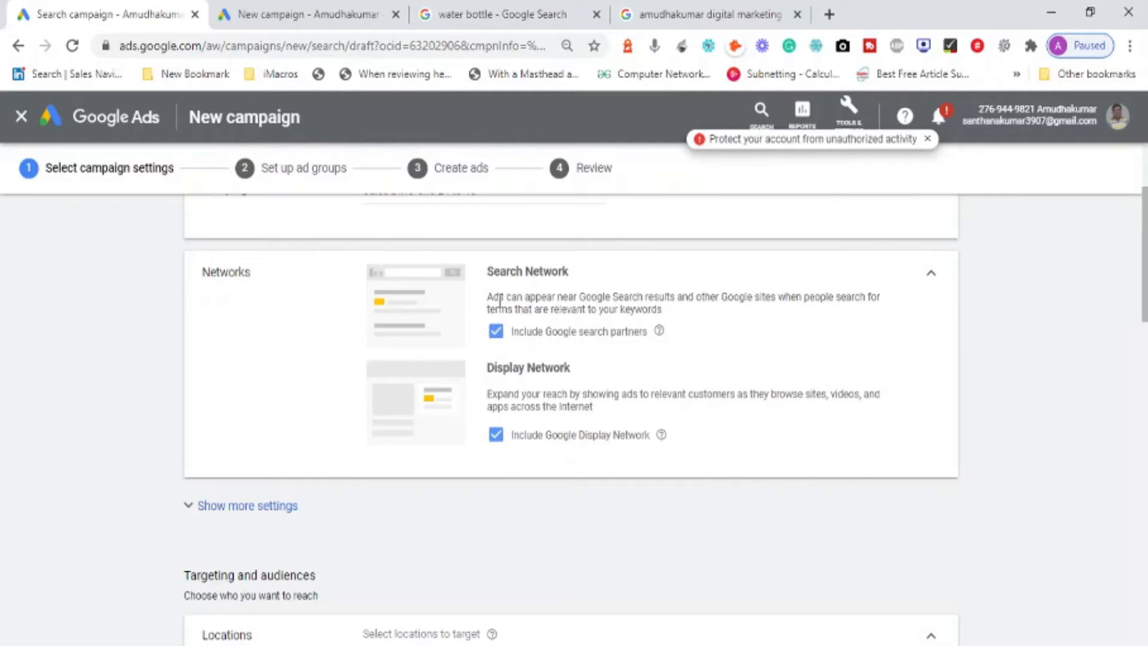
# Read the Search Network and Display Network descriptions and examine the ads beside the water bottle results on Google.
pyautogui.moveTo(487, 297); pyautogui.dragTo(665, 317)
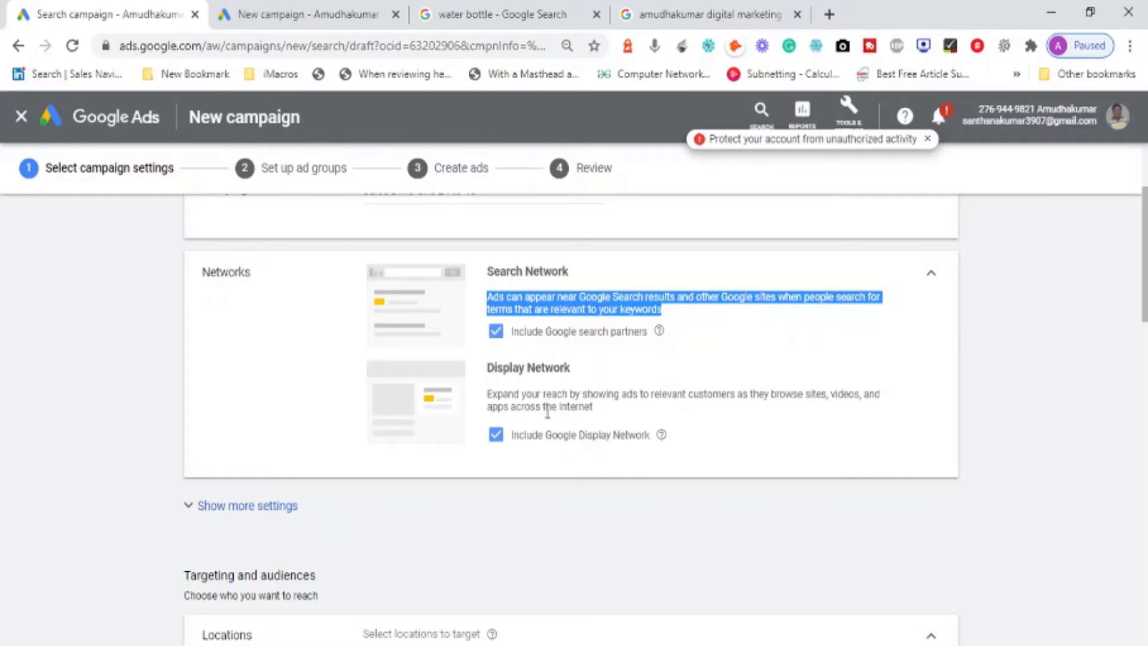
pyautogui.click(502, 391)
pyautogui.tripleClick(502, 392)
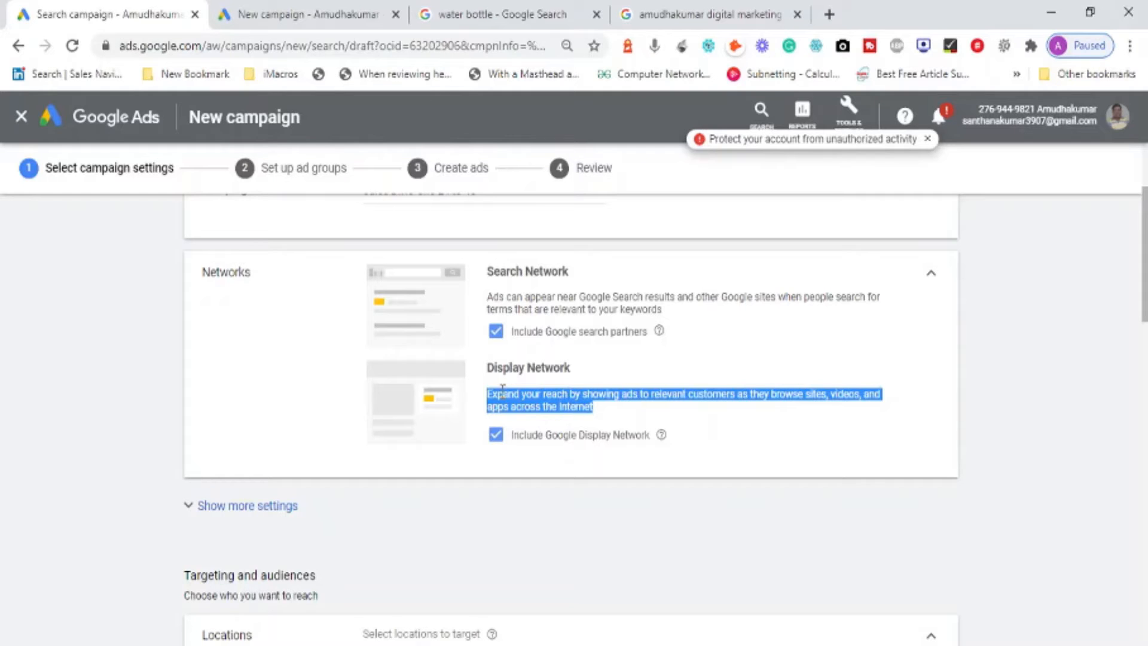
pyautogui.click(517, 20)
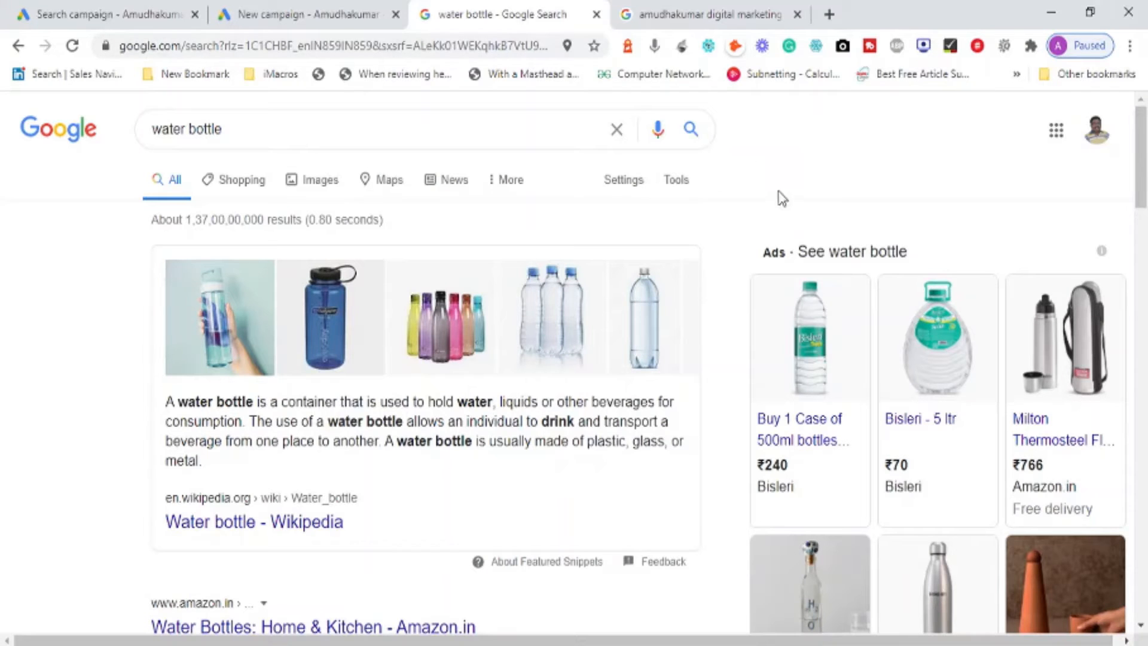
pyautogui.moveTo(761, 254); pyautogui.dragTo(886, 251)
# Visit appnol.com in place of the digital marketing search and examine the display ads on the page.
pyautogui.click(681, 12)
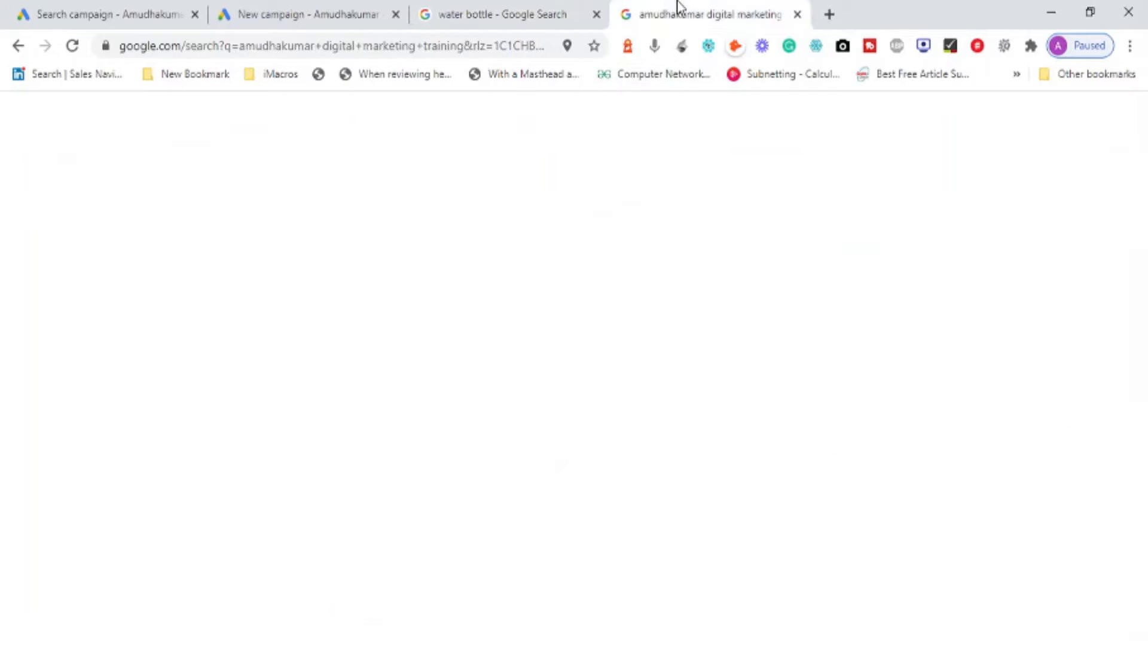
pyautogui.click(482, 36)
pyautogui.write('amud')
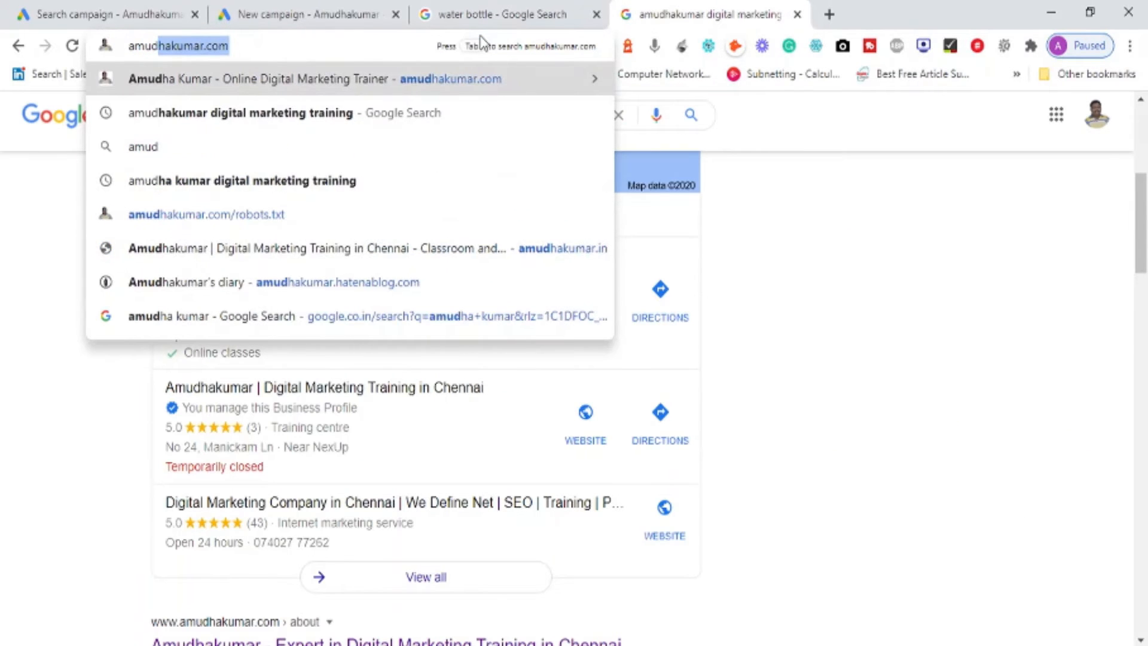
pyautogui.press('BackSpace')
pyautogui.press('BackSpace')
pyautogui.press('BackSpace')
pyautogui.press('BackSpace')
pyautogui.write('pp')
pyautogui.press('Return')
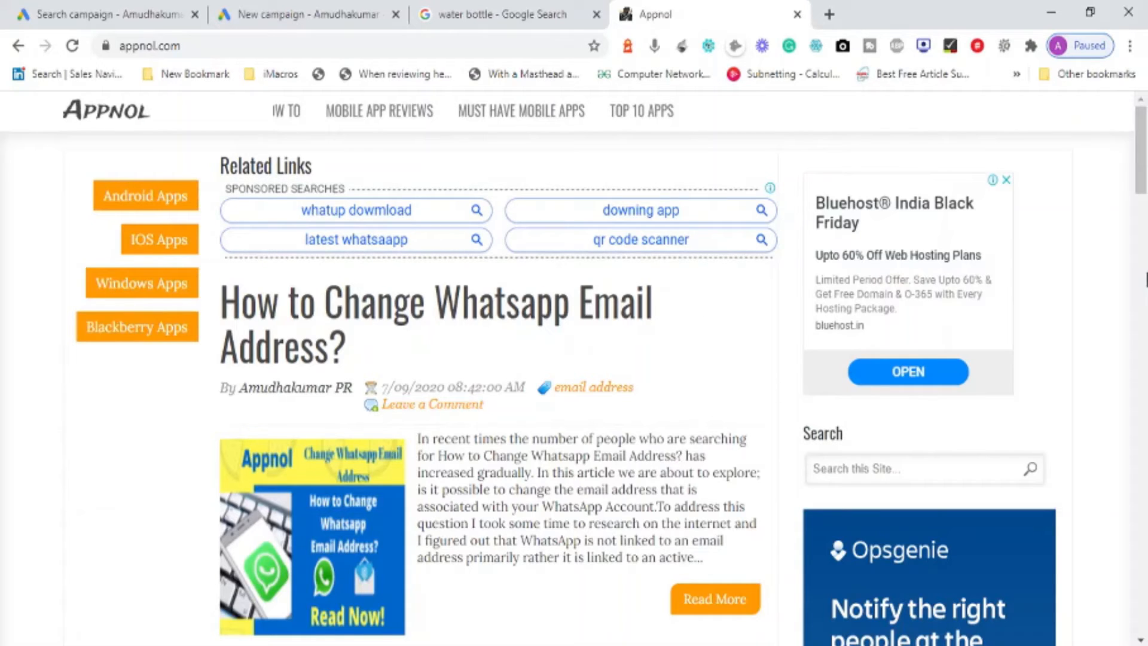
pyautogui.moveTo(1143, 144); pyautogui.dragTo(1146, 52)
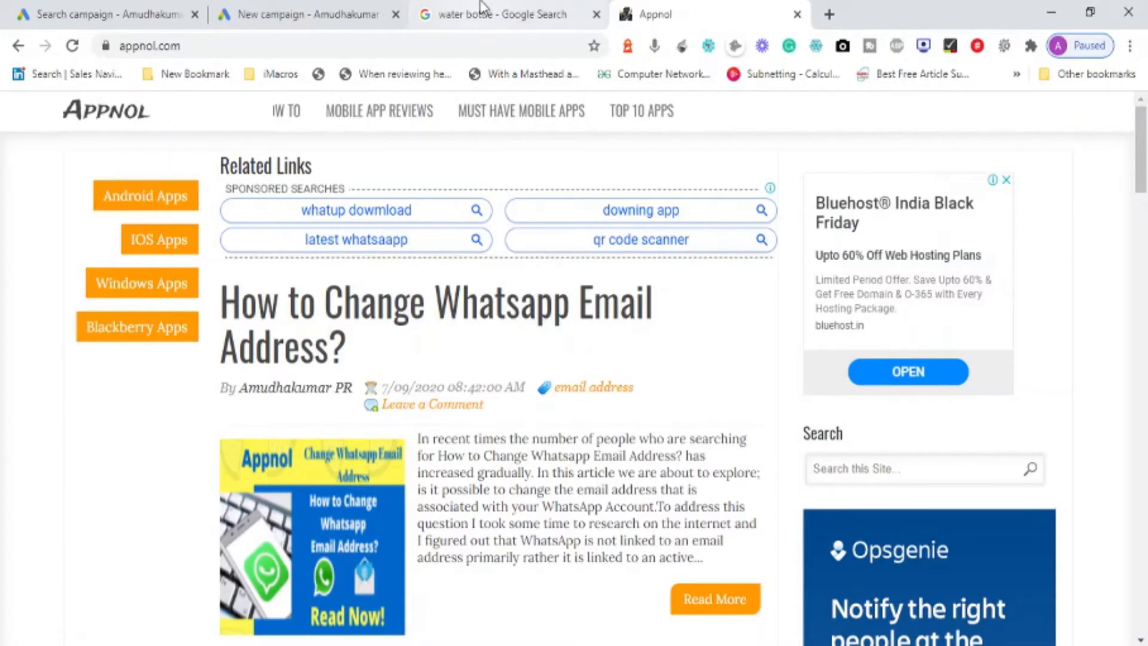
# Return to the Google Ads Search campaign draft and exclude the Google Display Network from its networks.
pyautogui.click(326, 21)
pyautogui.click(151, 22)
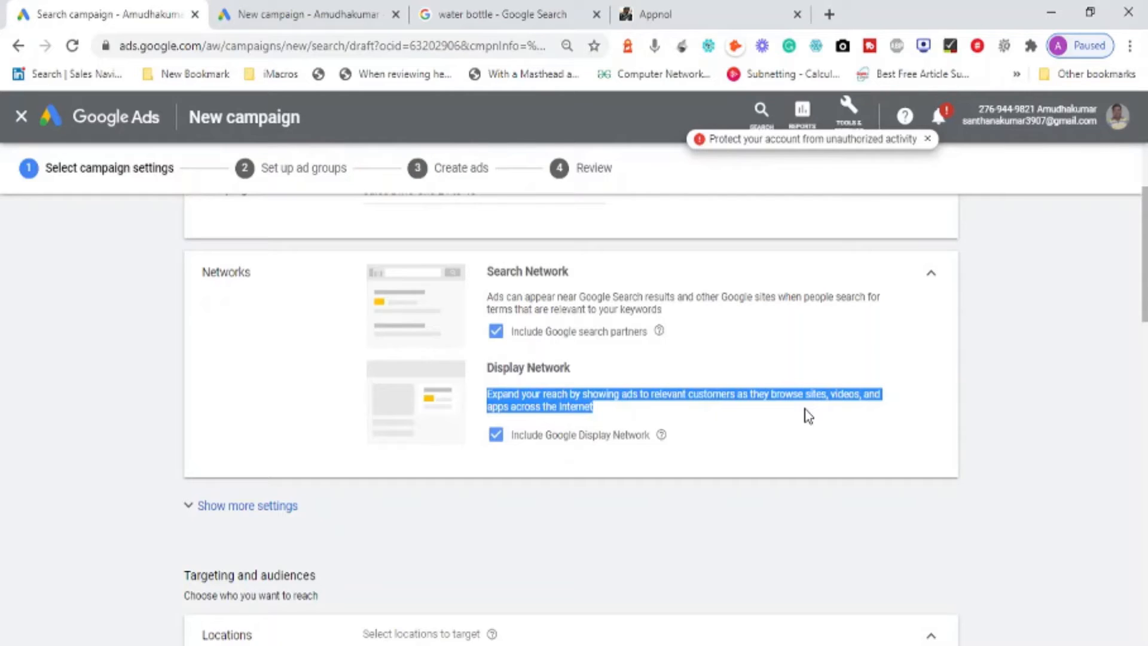
pyautogui.click(496, 436)
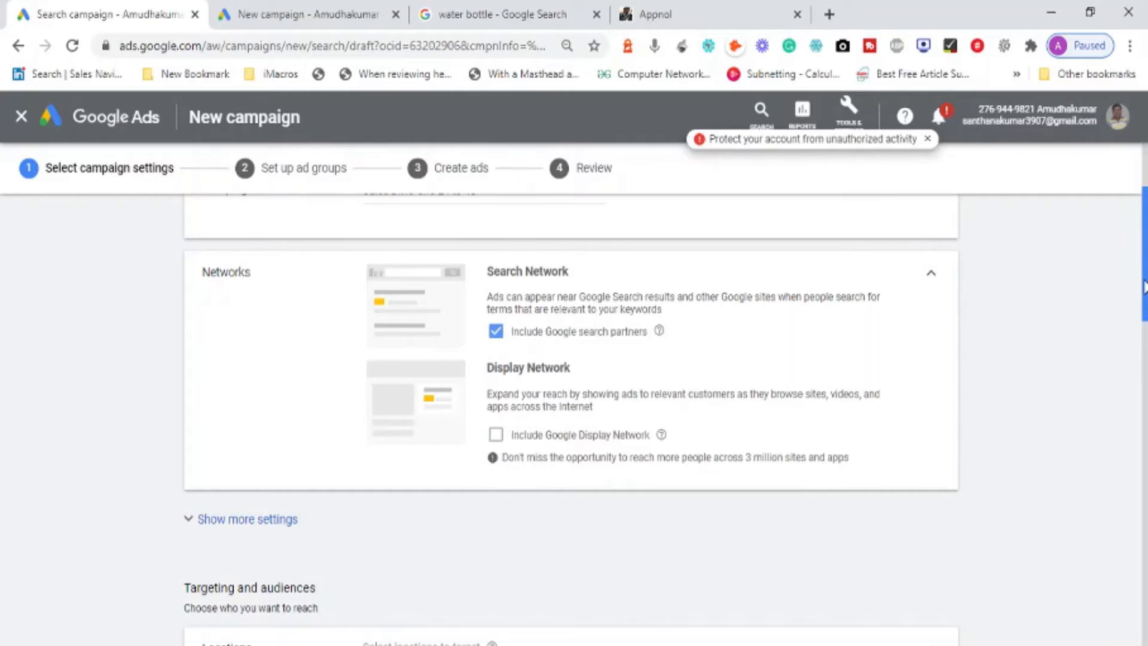
# Set the location options to target people in or regularly in the targeted locations, and choose to enter another location.
pyautogui.moveTo(1144, 287); pyautogui.dragTo(1145, 387)
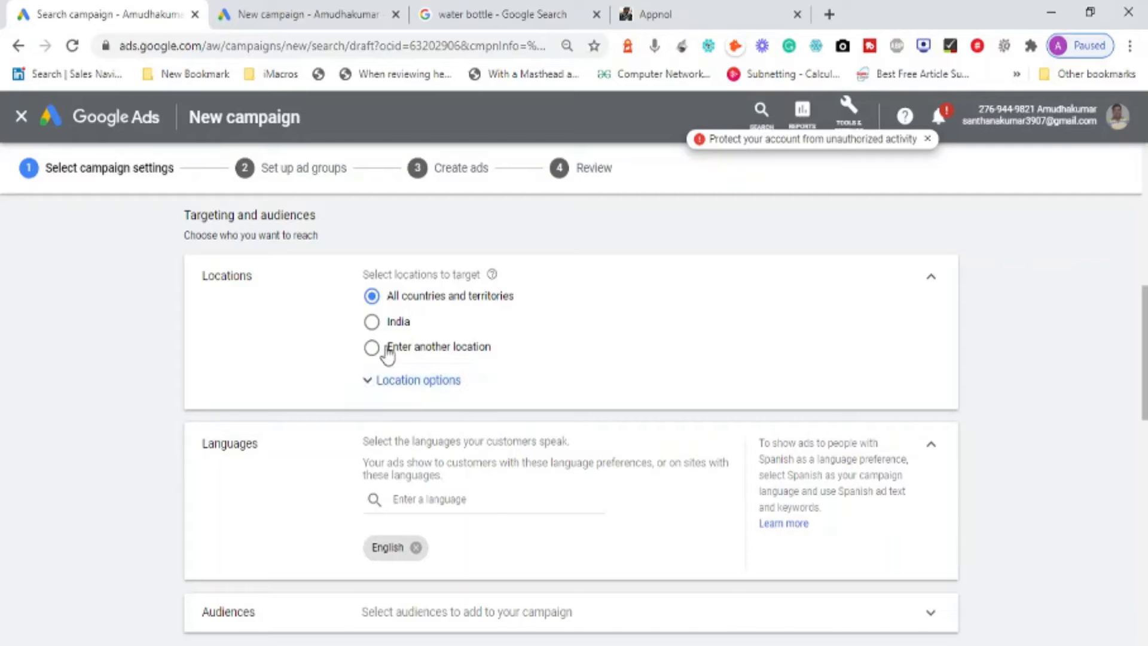
pyautogui.click(369, 383)
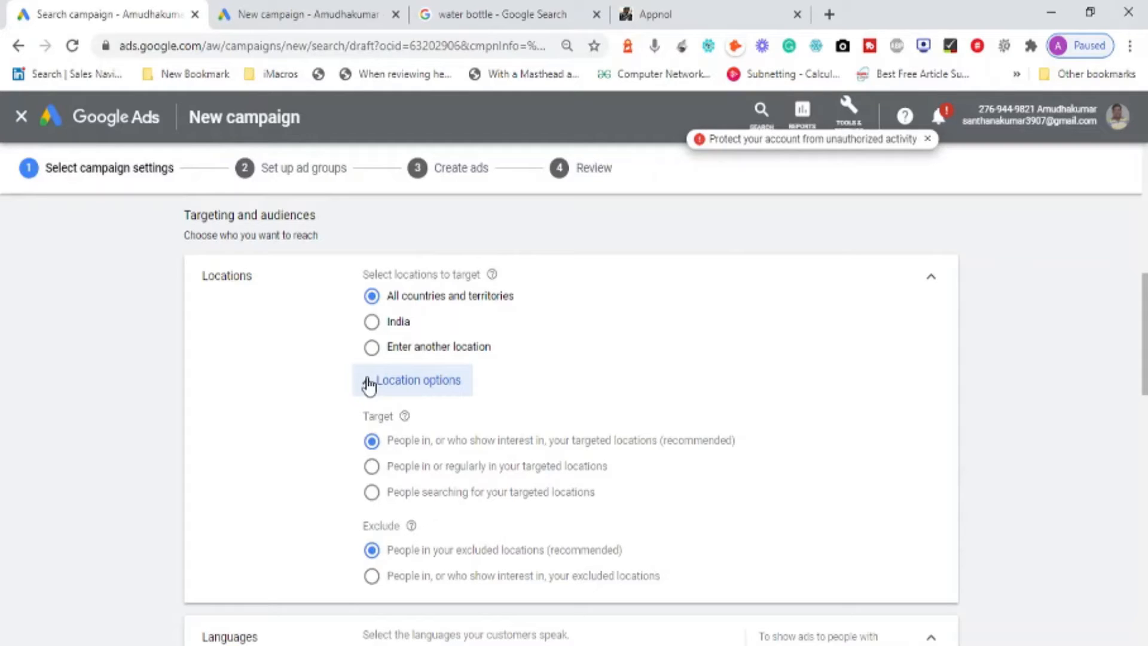
pyautogui.click(387, 446)
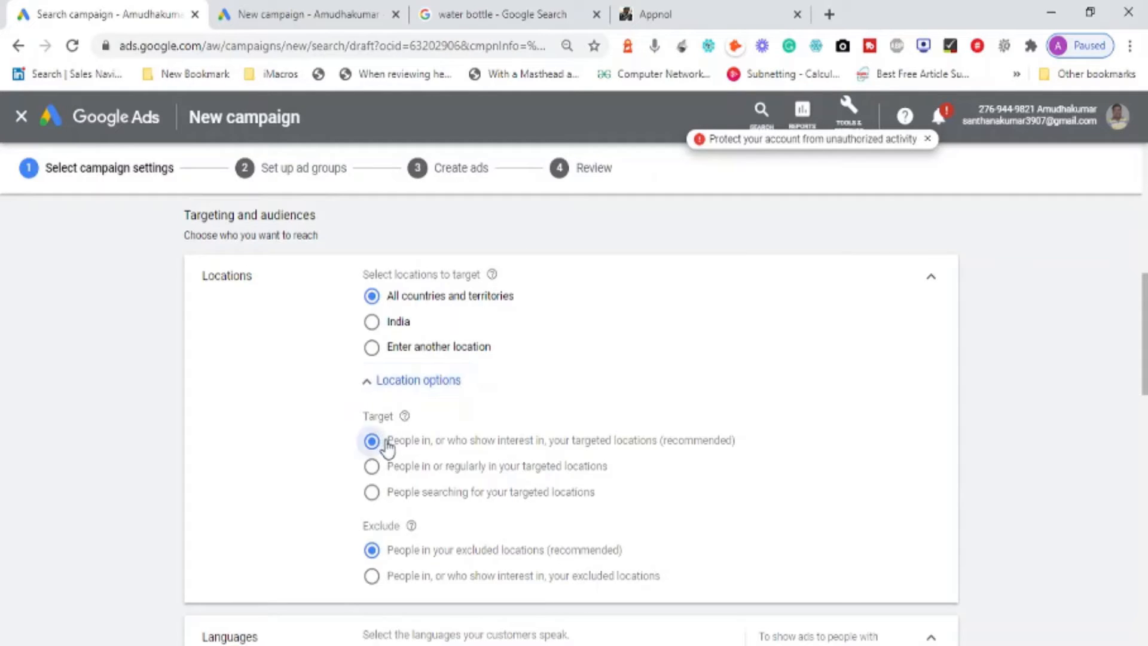
pyautogui.moveTo(387, 446); pyautogui.dragTo(737, 449)
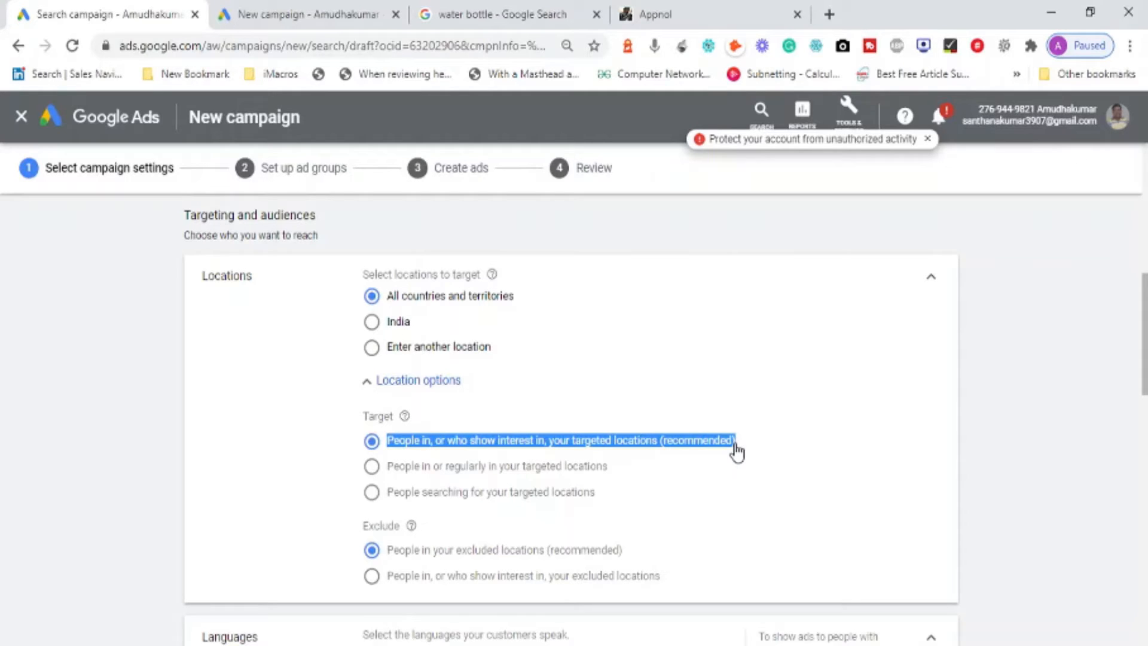
pyautogui.click(372, 467)
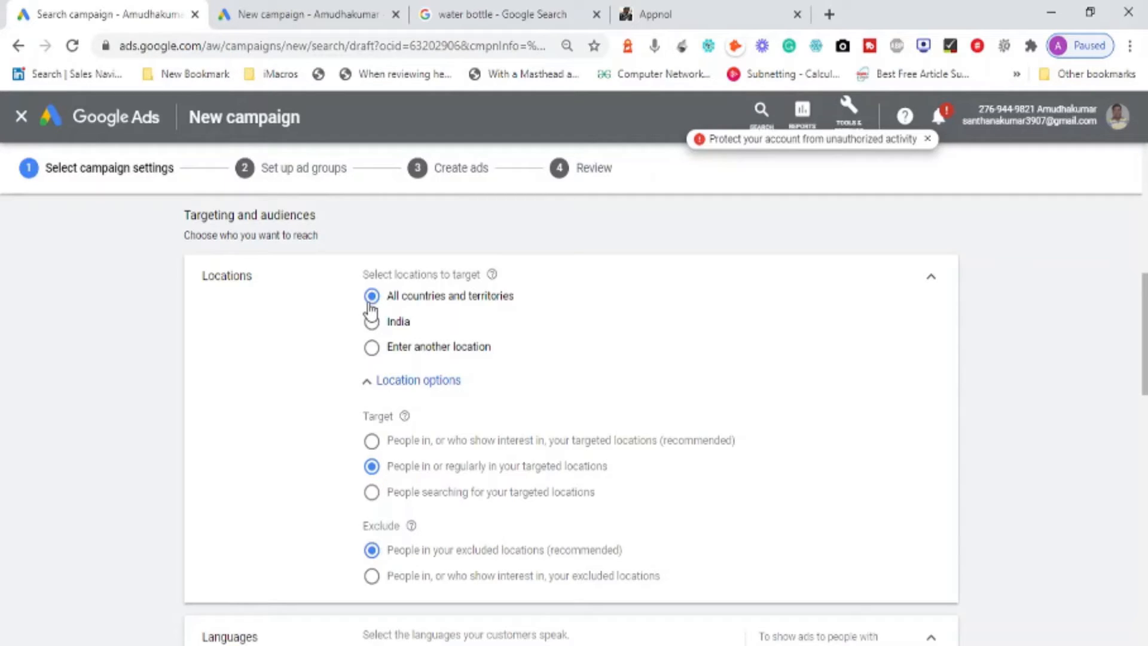
pyautogui.click(373, 350)
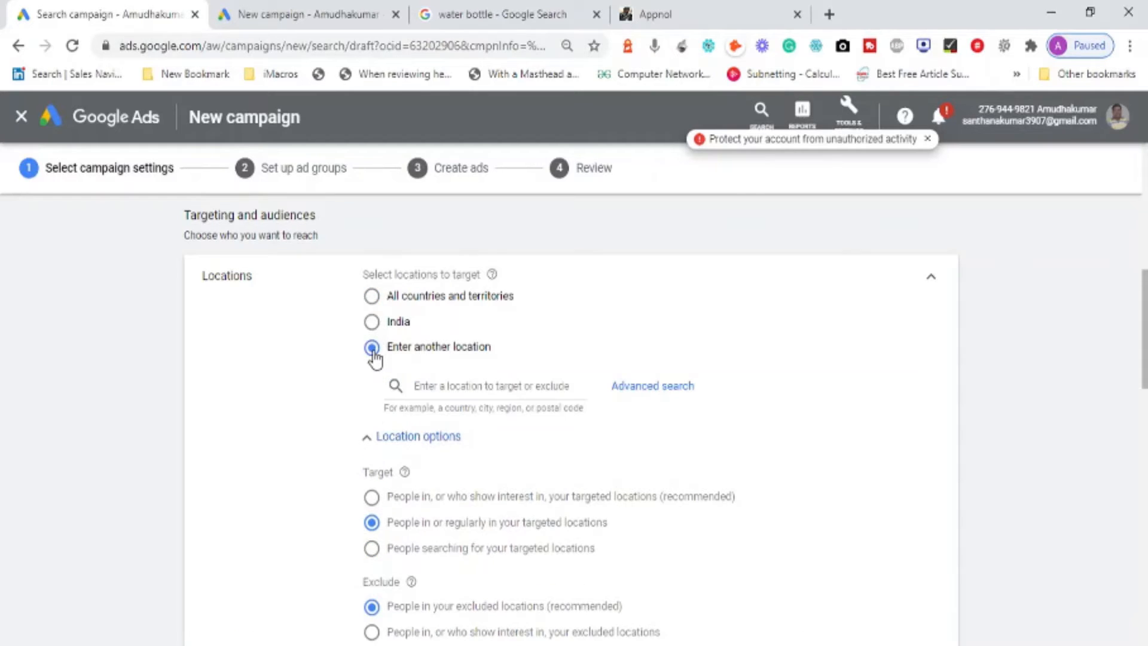
# Target the city Theni Allinagaram, Tamil Nadu, India, and check its reach.
pyautogui.click(472, 390)
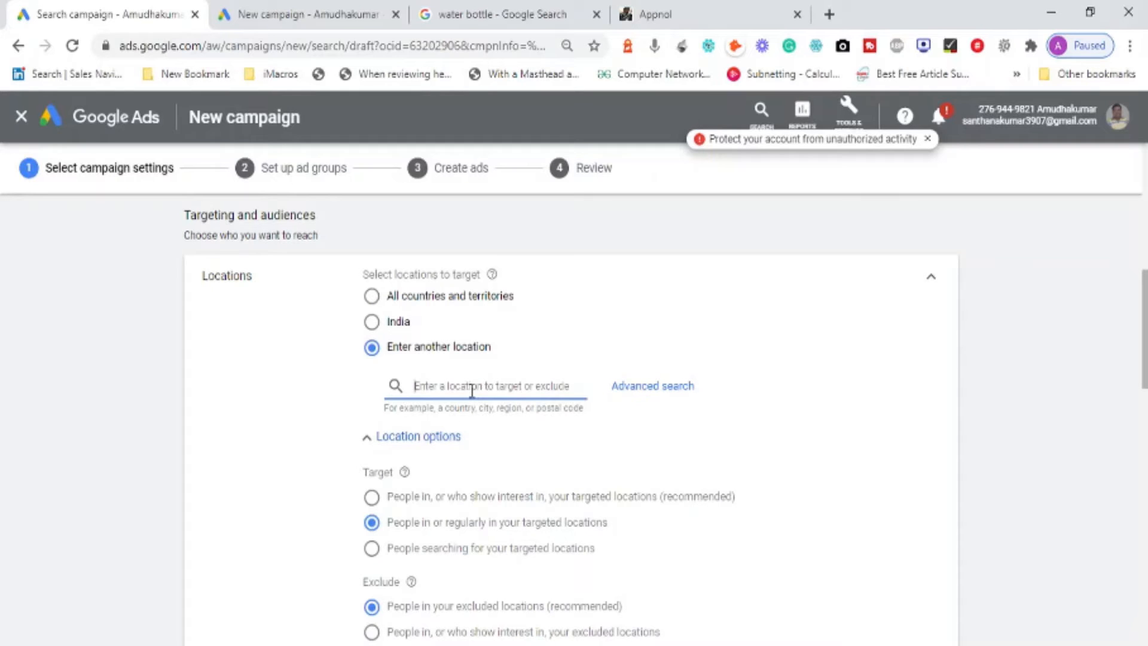
pyautogui.write('theni')
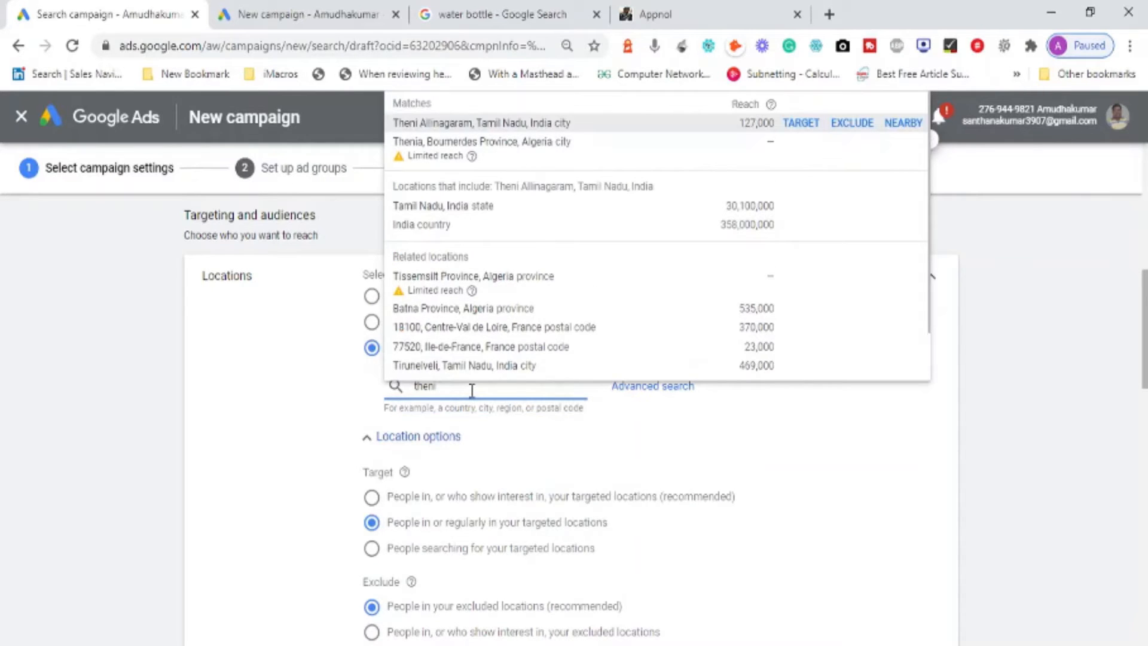
pyautogui.click(801, 125)
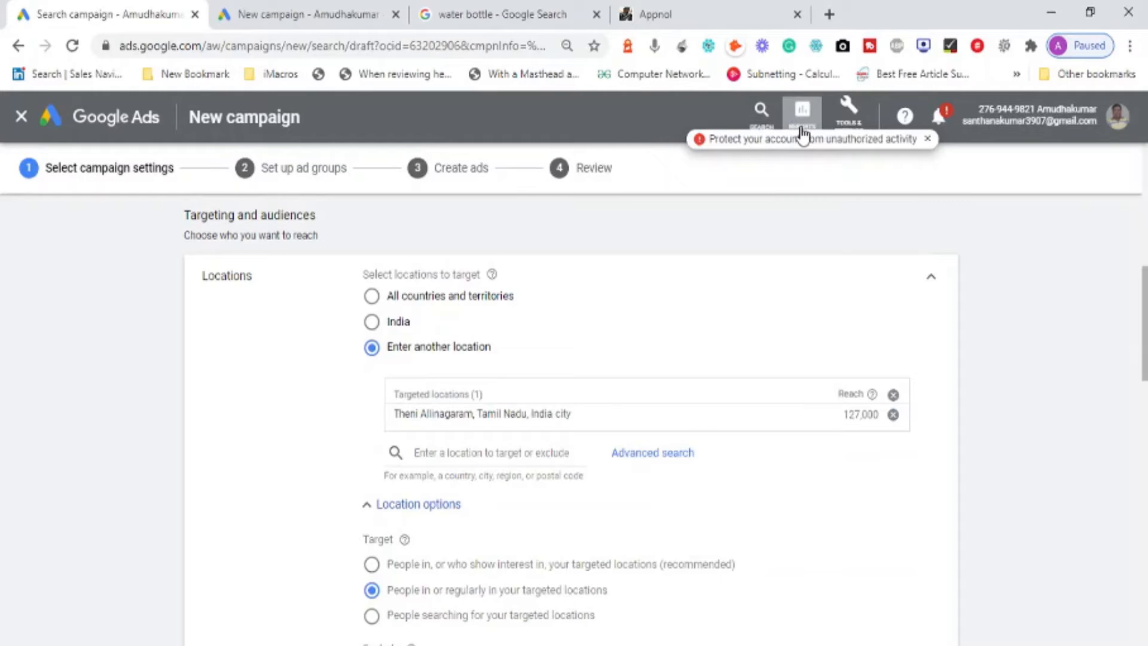
pyautogui.doubleClick(854, 414)
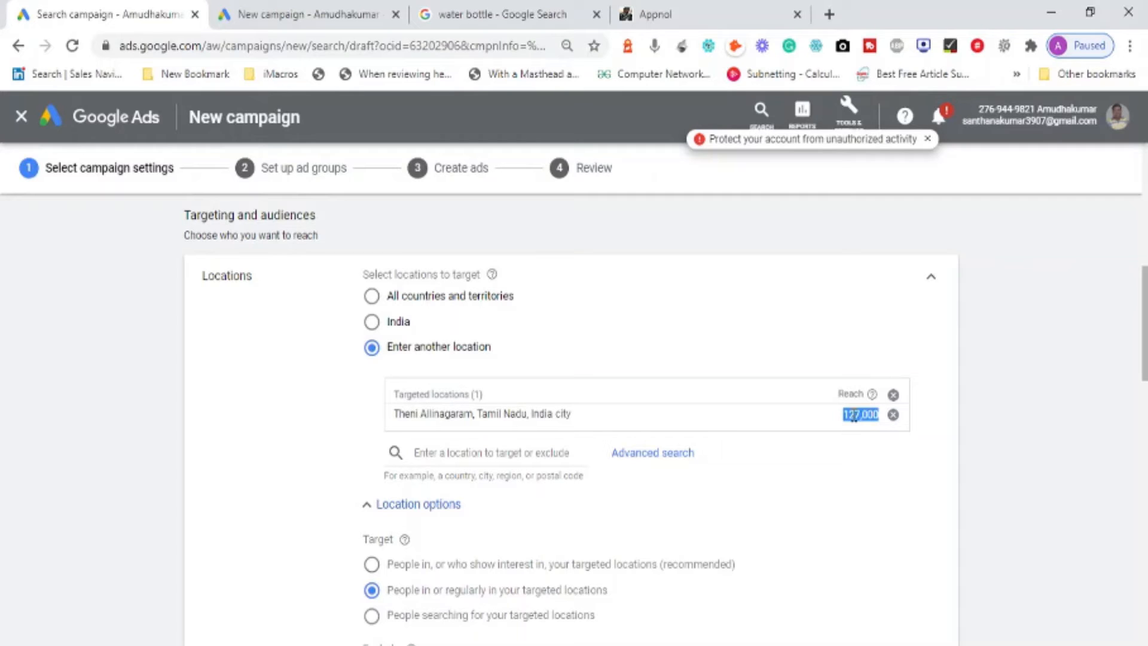
pyautogui.click(854, 414)
pyautogui.tripleClick(491, 415)
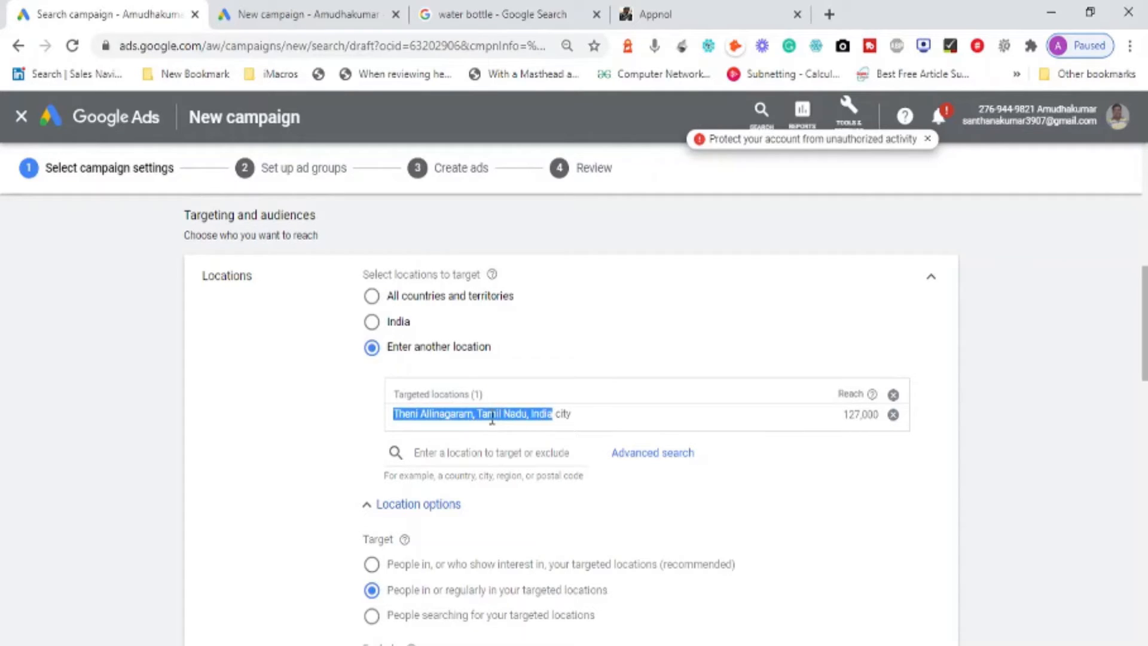
# Try finding "bodinayakka" as another location, clear the search, and remove Theni Allinagaram from the targeted locations.
pyautogui.click(471, 453)
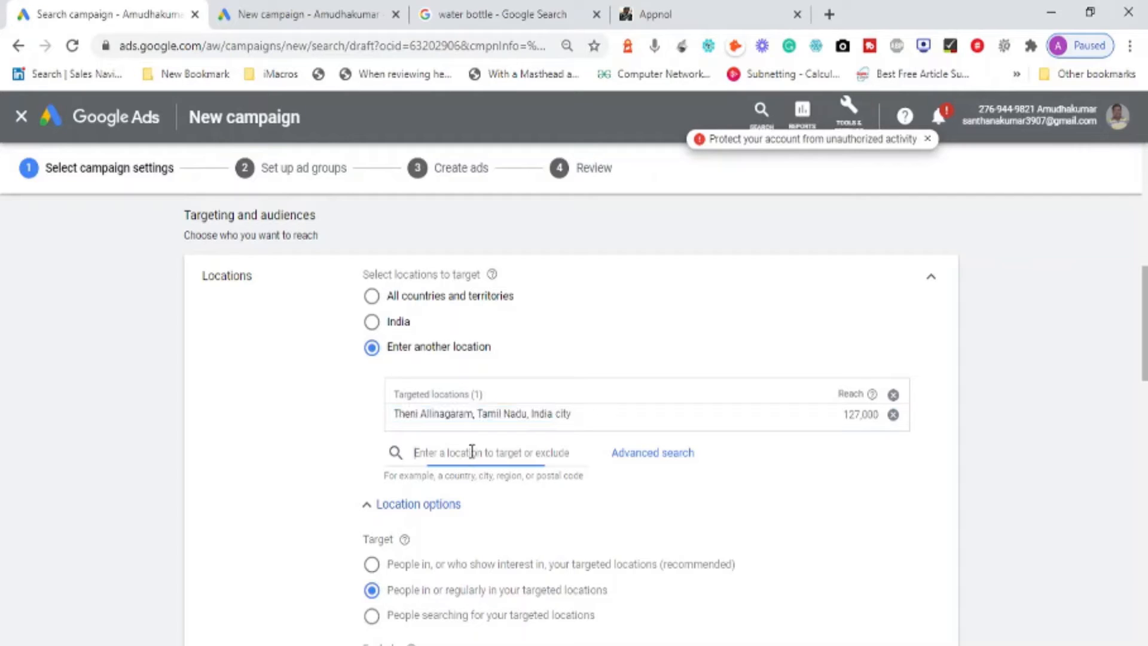
pyautogui.write('bodina')
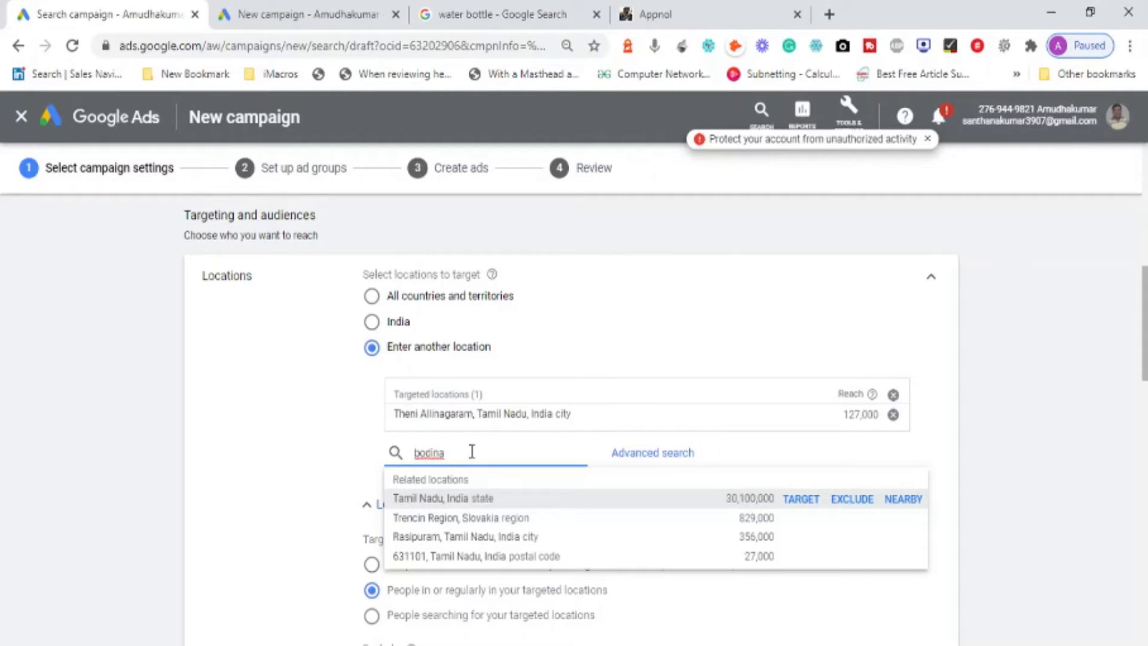
pyautogui.write('yakka')
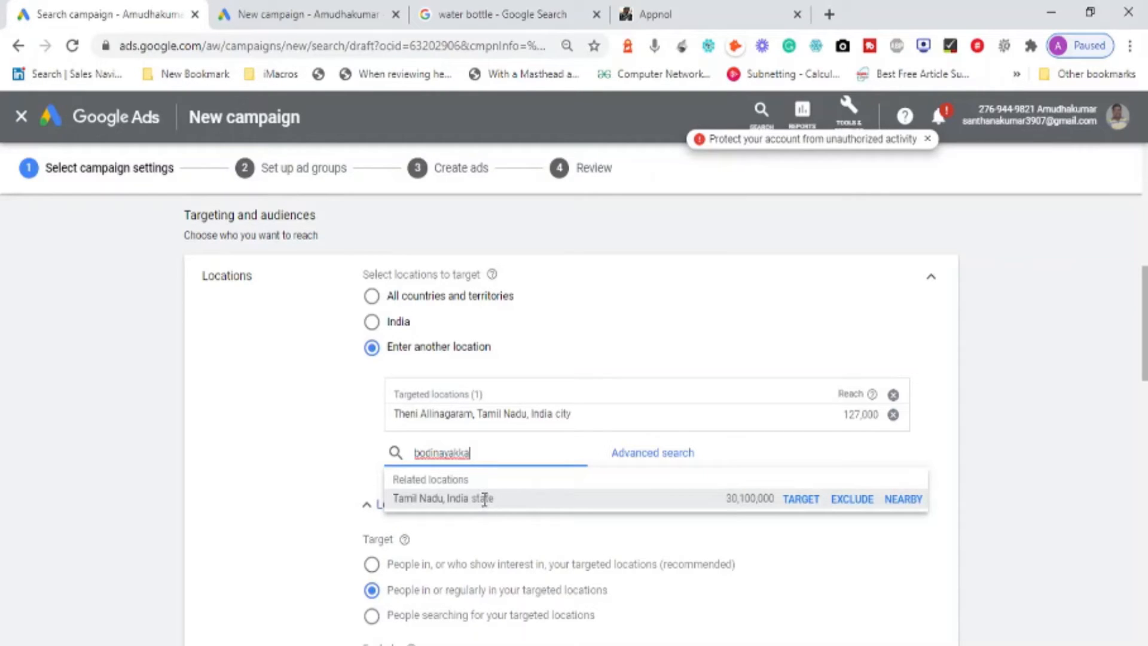
pyautogui.hotkey('ctrl', 'a')
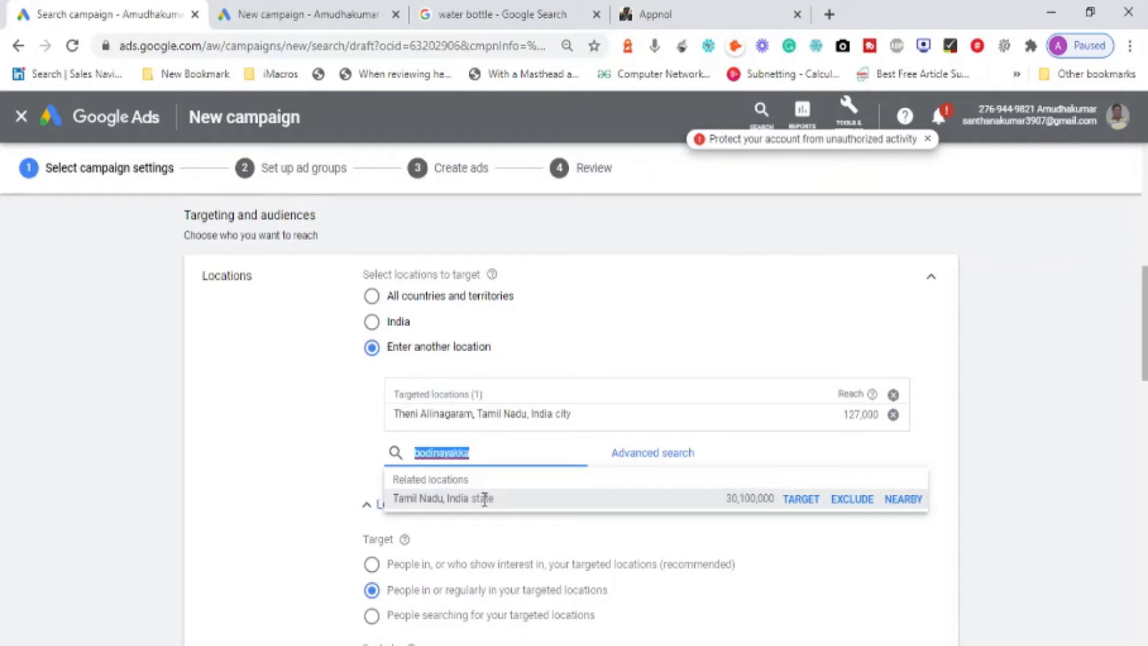
pyautogui.press('BackSpace')
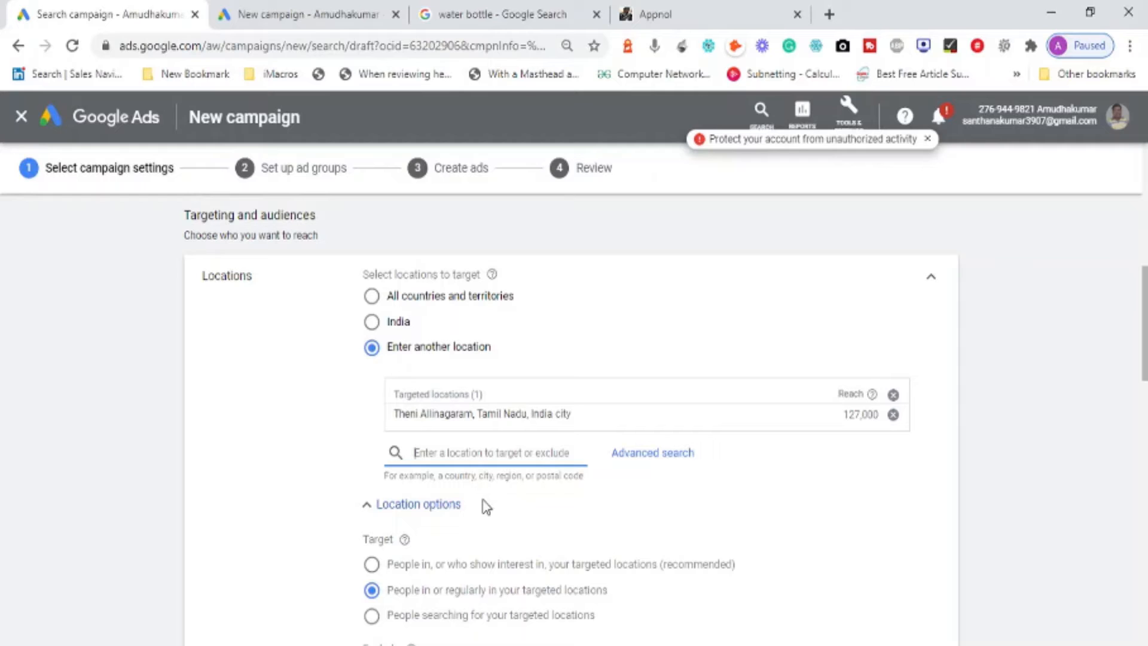
pyautogui.click(893, 415)
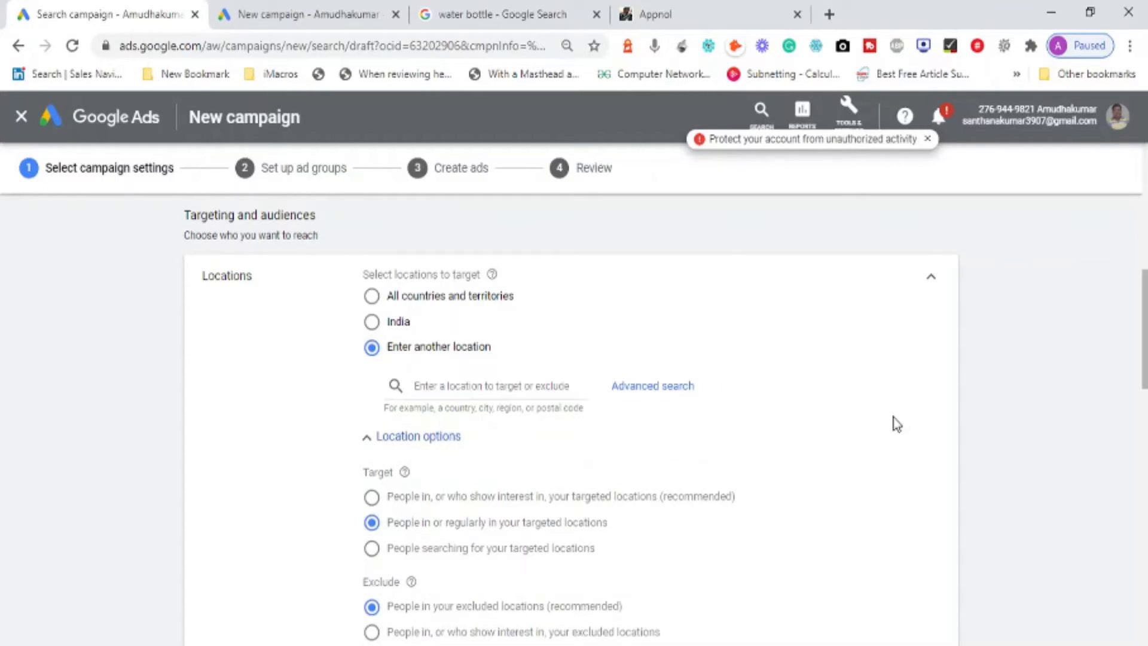
# Open the advanced location search and look for "bodinaya" as a location to target.
pyautogui.click(649, 395)
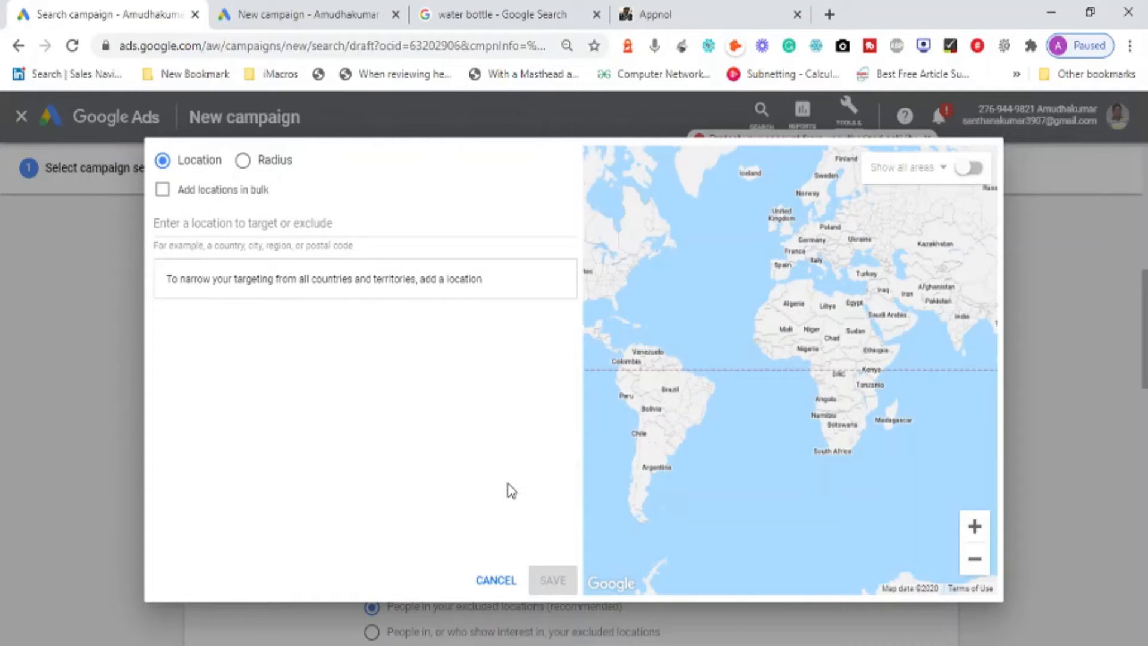
pyautogui.click(315, 223)
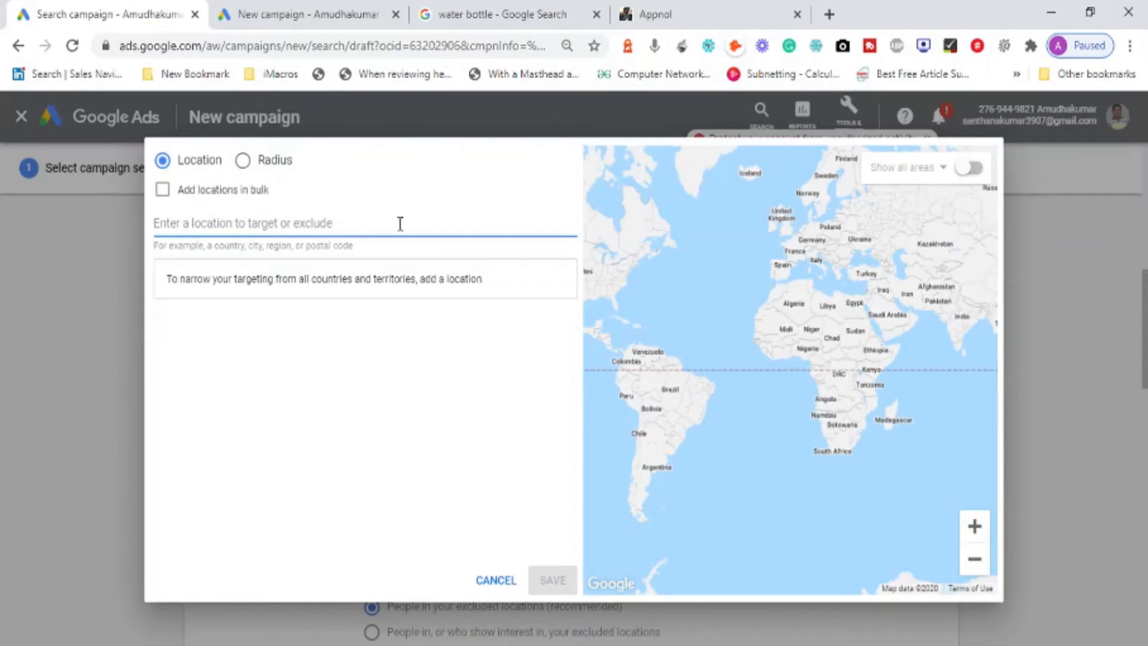
pyautogui.write('bod')
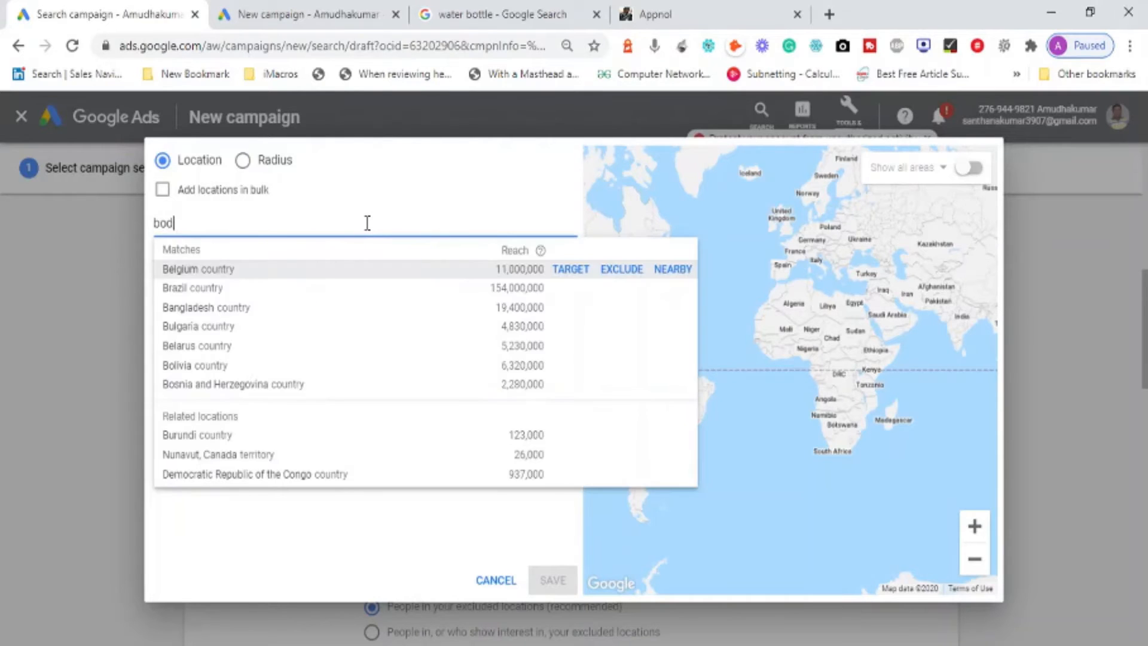
pyautogui.write('inaya')
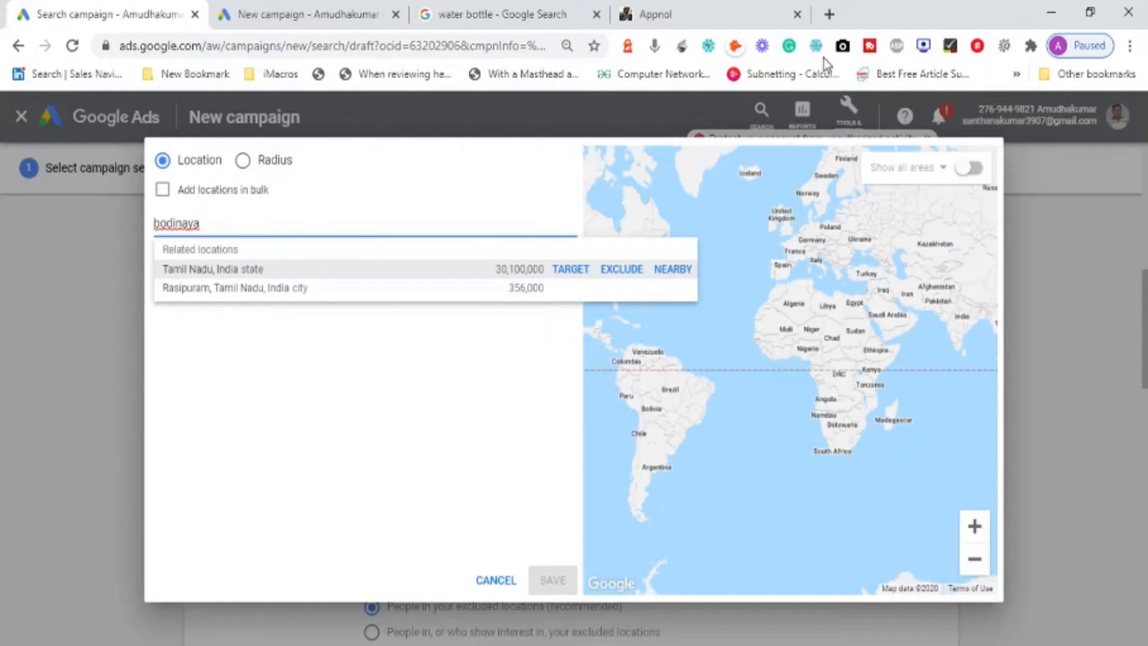
# Search Google for "bodinayakanur pincode" in a new browser tab.
pyautogui.click(829, 14)
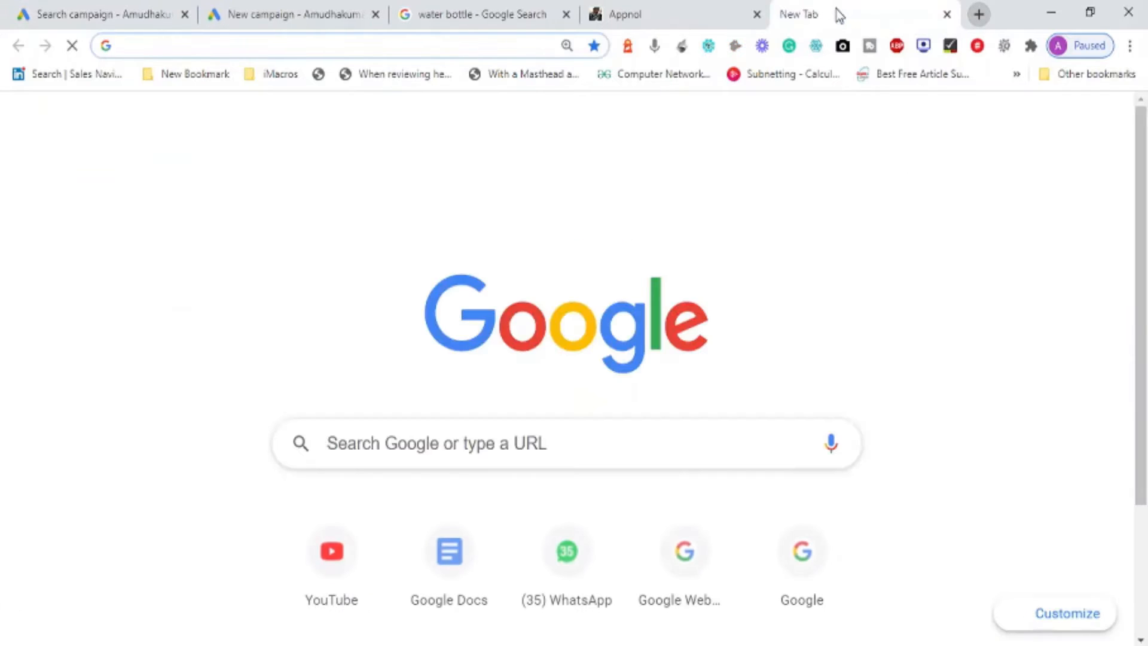
pyautogui.write('bodina')
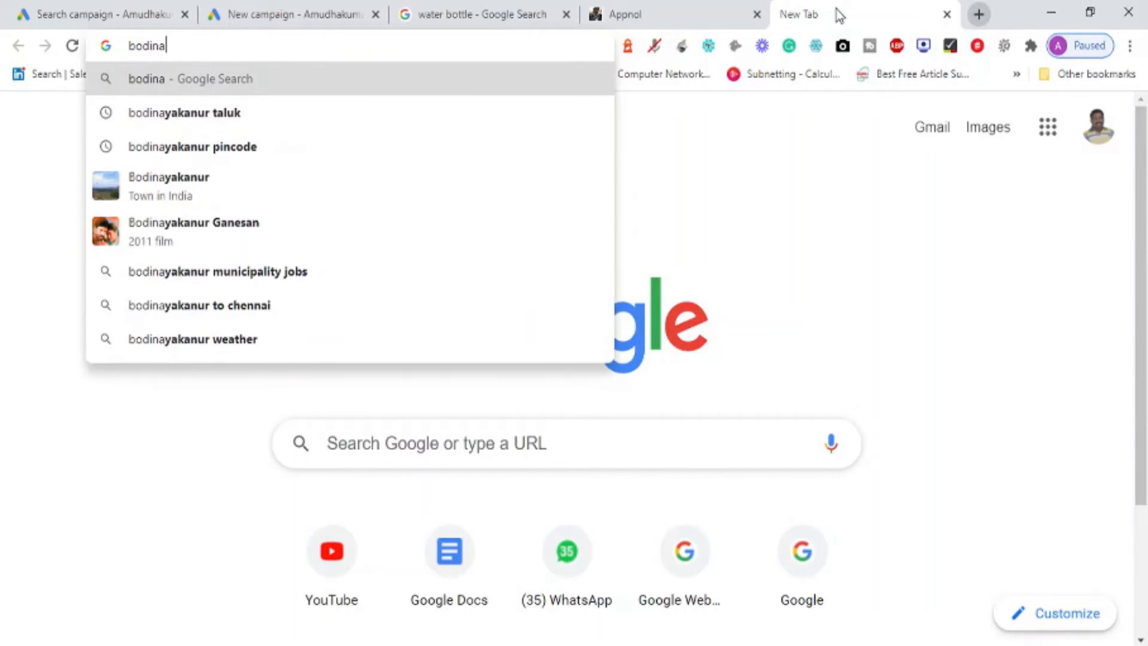
pyautogui.press('Down')
pyautogui.press('Down')
pyautogui.press('Return')
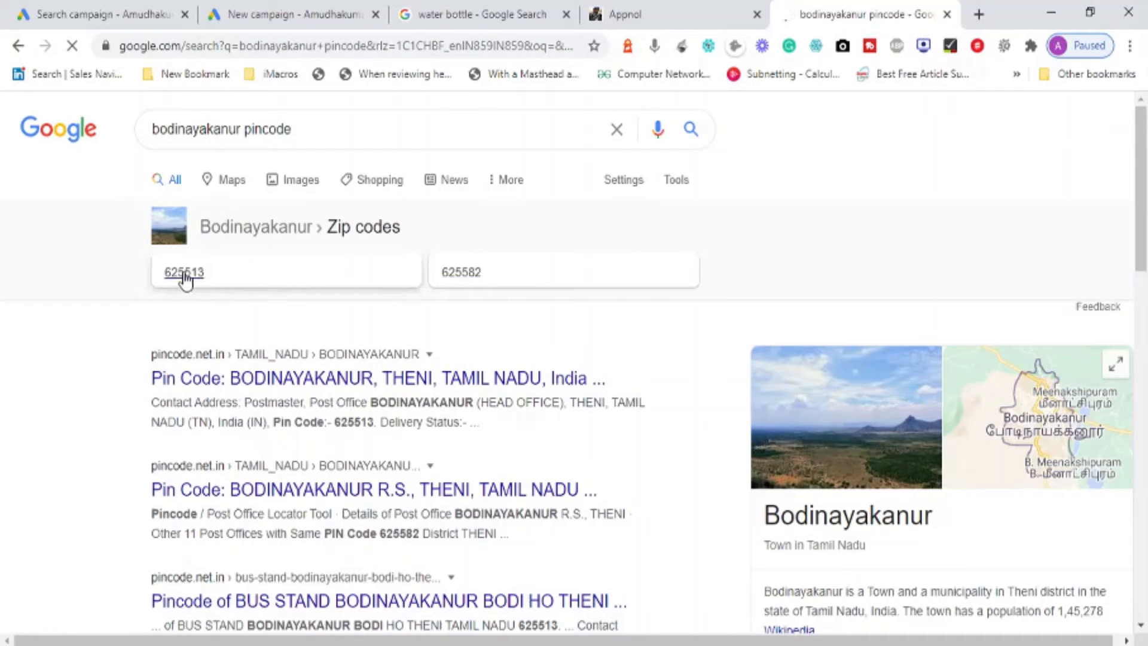
# Select the pin code 625513 in the first Bodinayakanur result and return to the advanced location search in Google Ads.
pyautogui.doubleClick(357, 418)
pyautogui.hotkey('ctrl', 'f')
pyautogui.press('BackSpace')
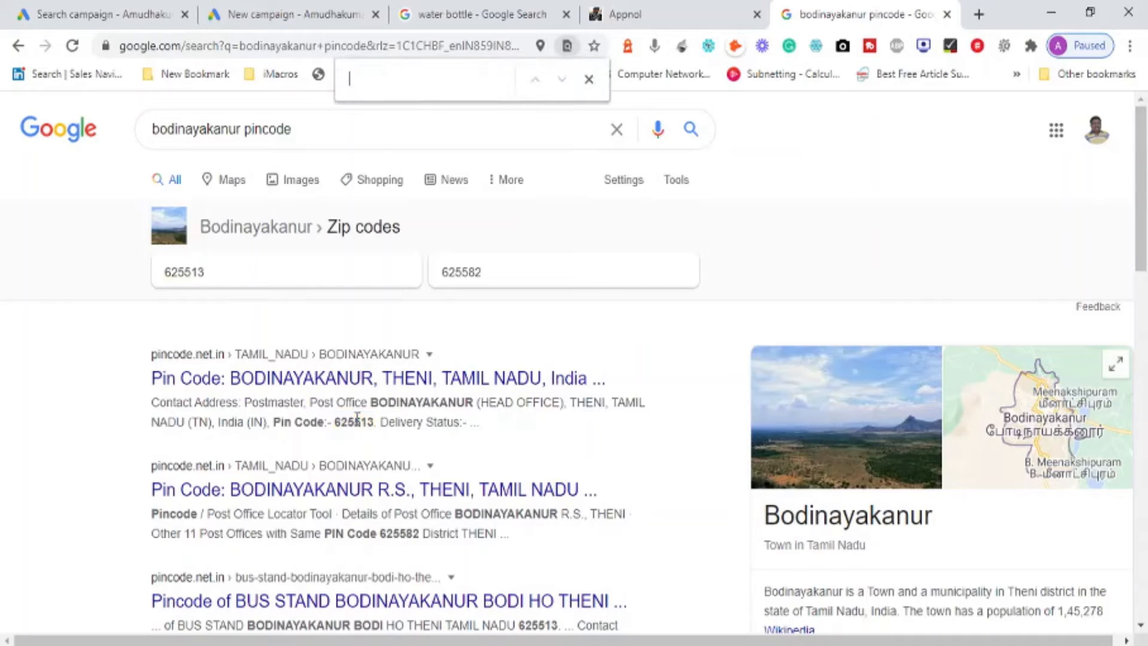
pyautogui.click(104, 23)
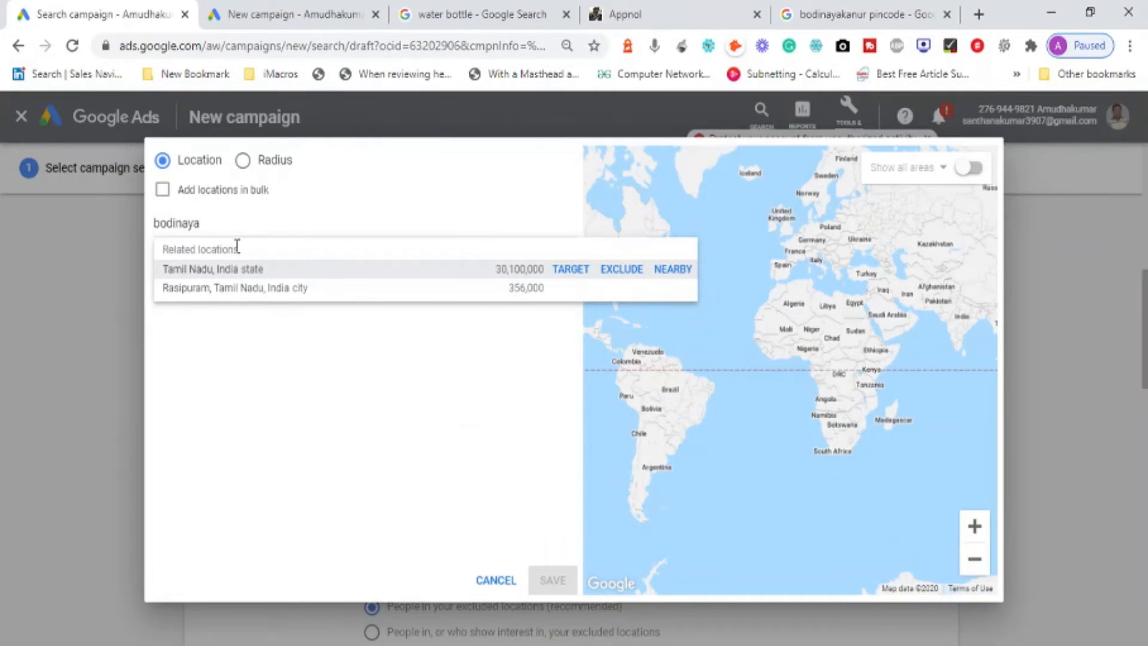
# Try finding postal code 625513 as a location to target and clear the location search.
pyautogui.hotkey('ctrl', 'a')
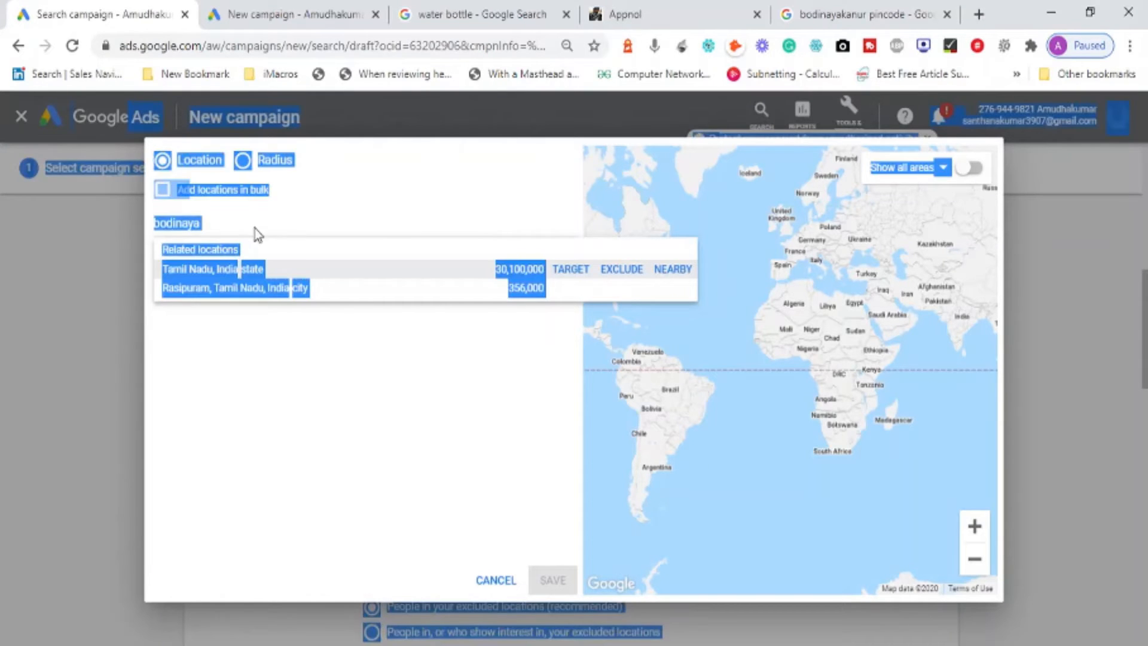
pyautogui.click(325, 219)
pyautogui.hotkey('ctrl', 'a')
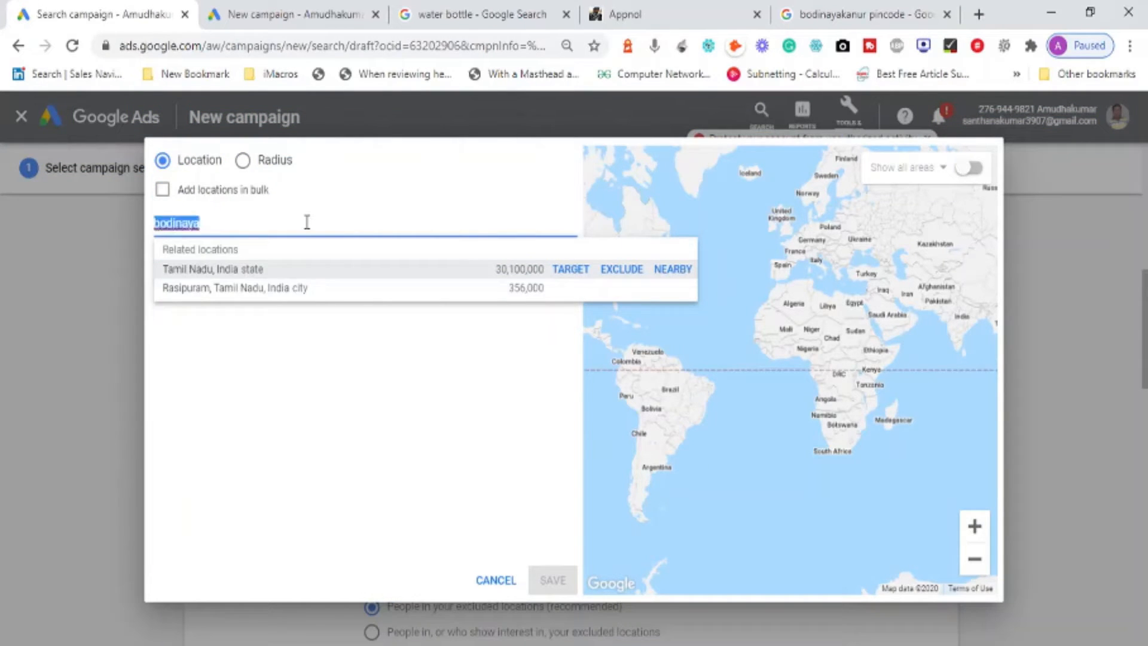
pyautogui.write('625513')
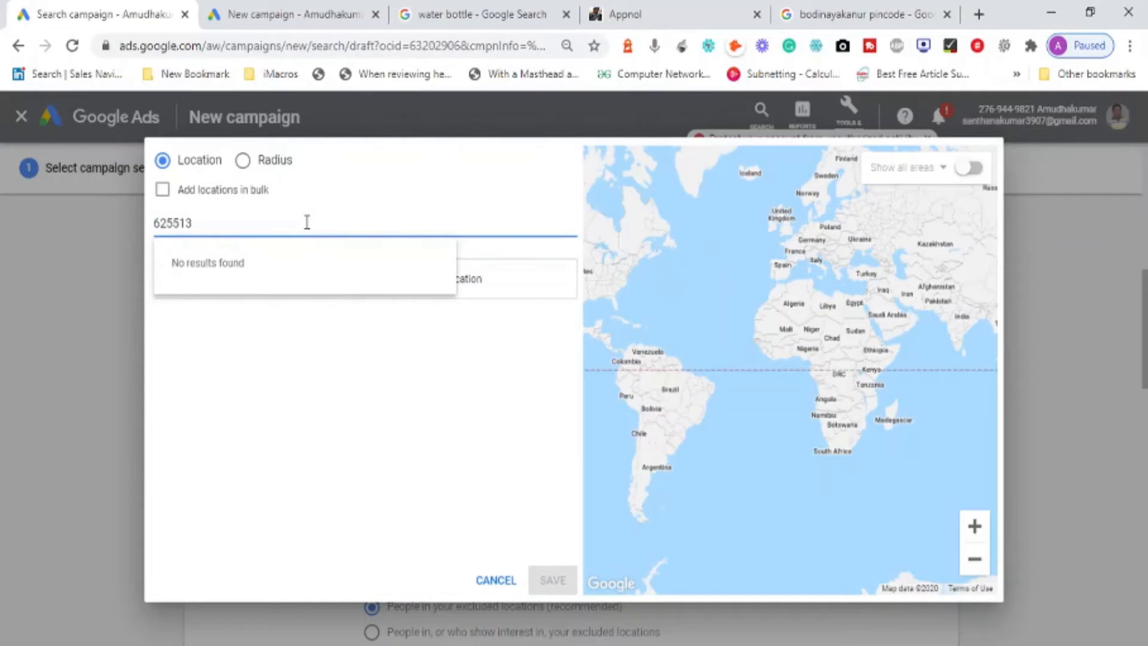
pyautogui.press('BackSpace')
pyautogui.press('BackSpace')
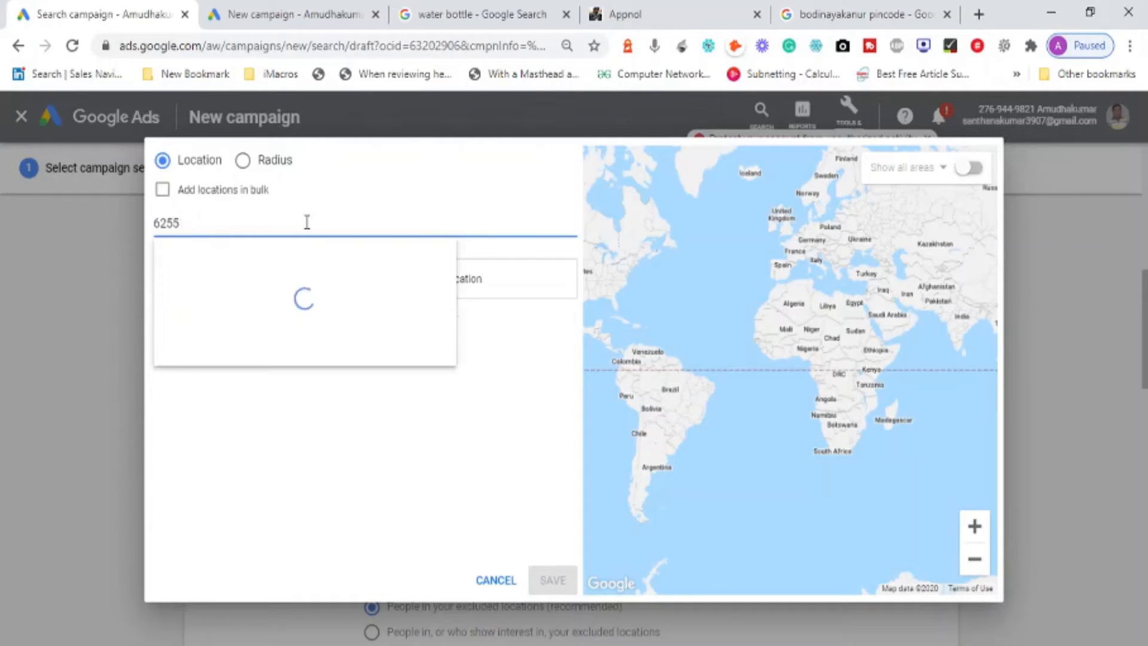
pyautogui.press('BackSpace')
pyautogui.press('BackSpace')
pyautogui.press('BackSpace')
pyautogui.press('BackSpace')
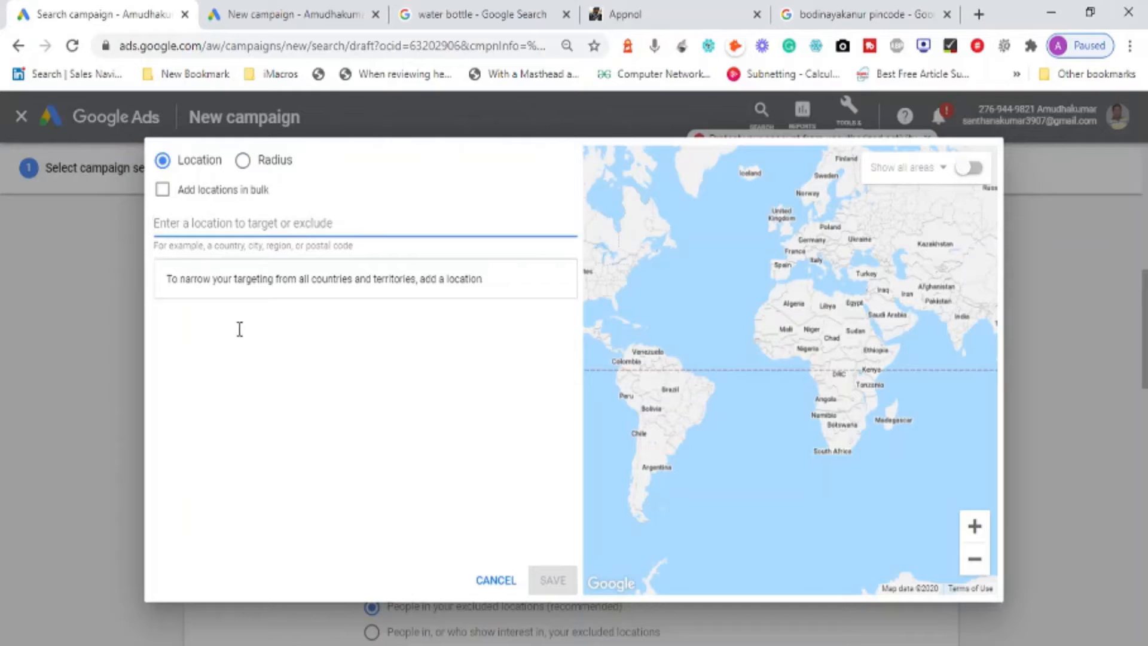
pyautogui.click(350, 406)
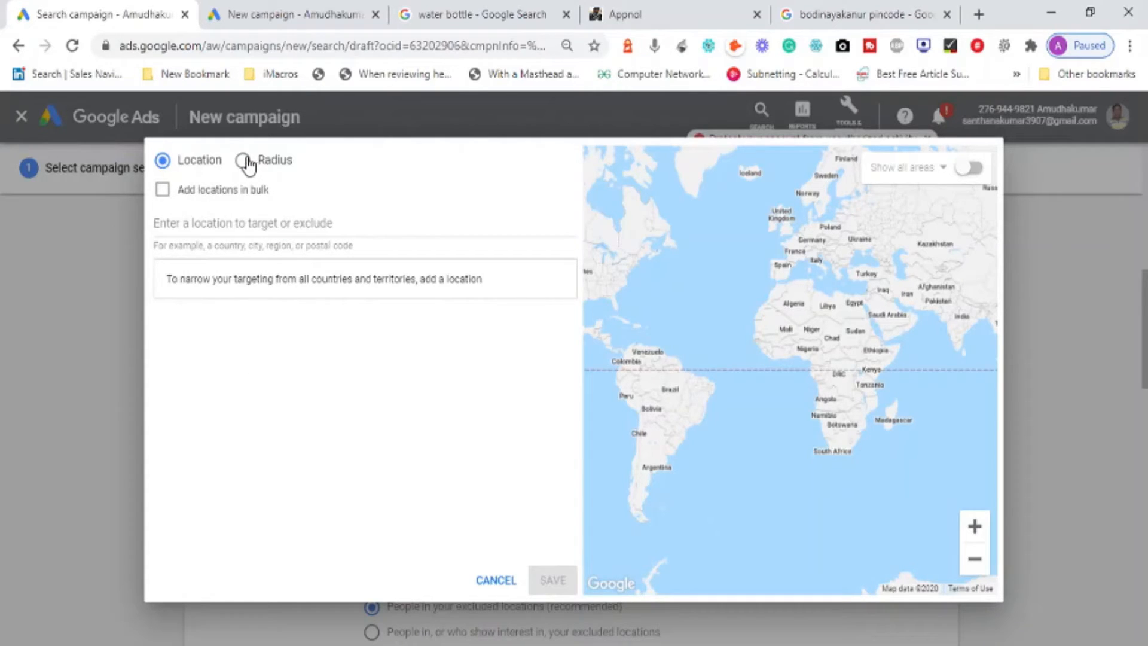
# Search for "theni", target Theni Allinagaram, Tamil Nadu, and remove it from the targeted locations.
pyautogui.click(211, 237)
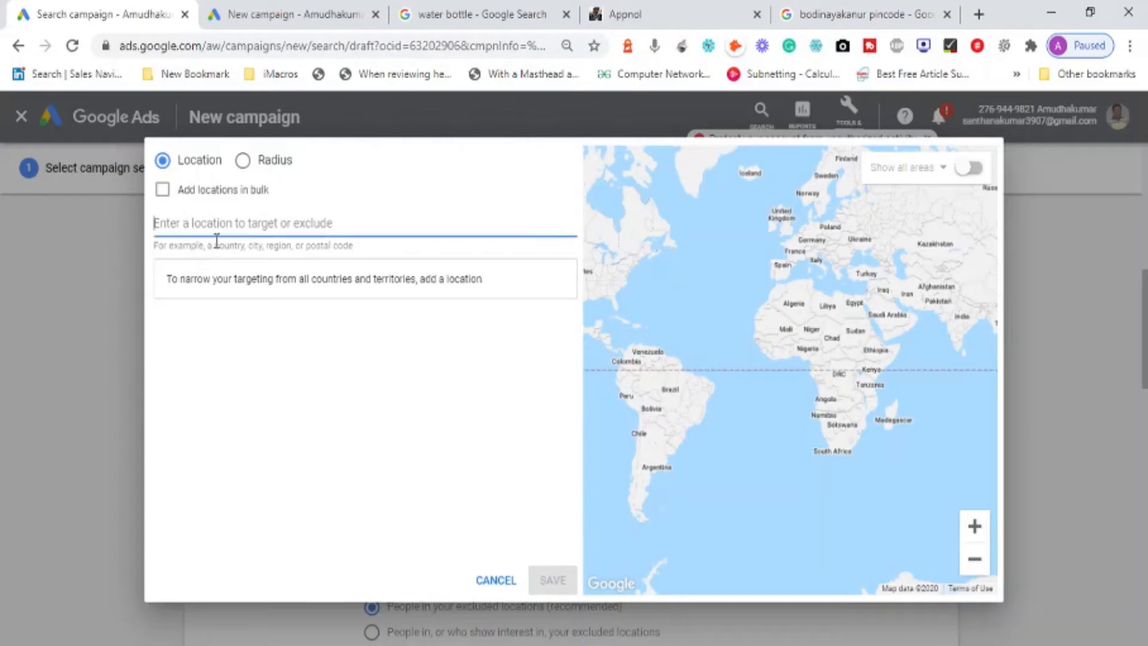
pyautogui.write('theni')
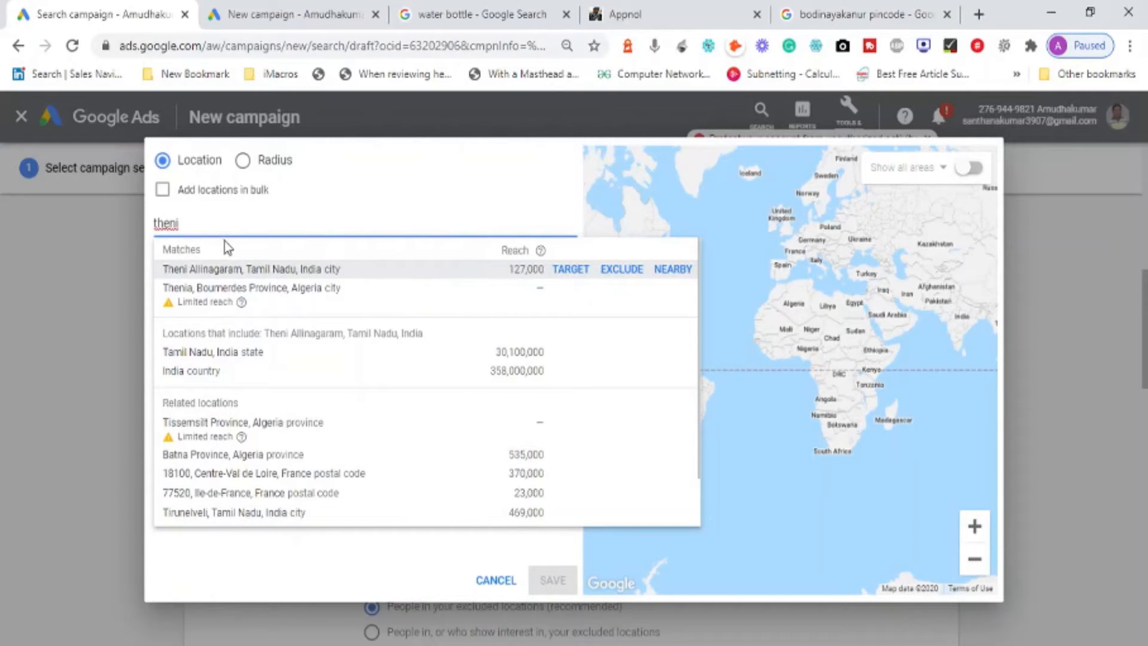
pyautogui.click(570, 268)
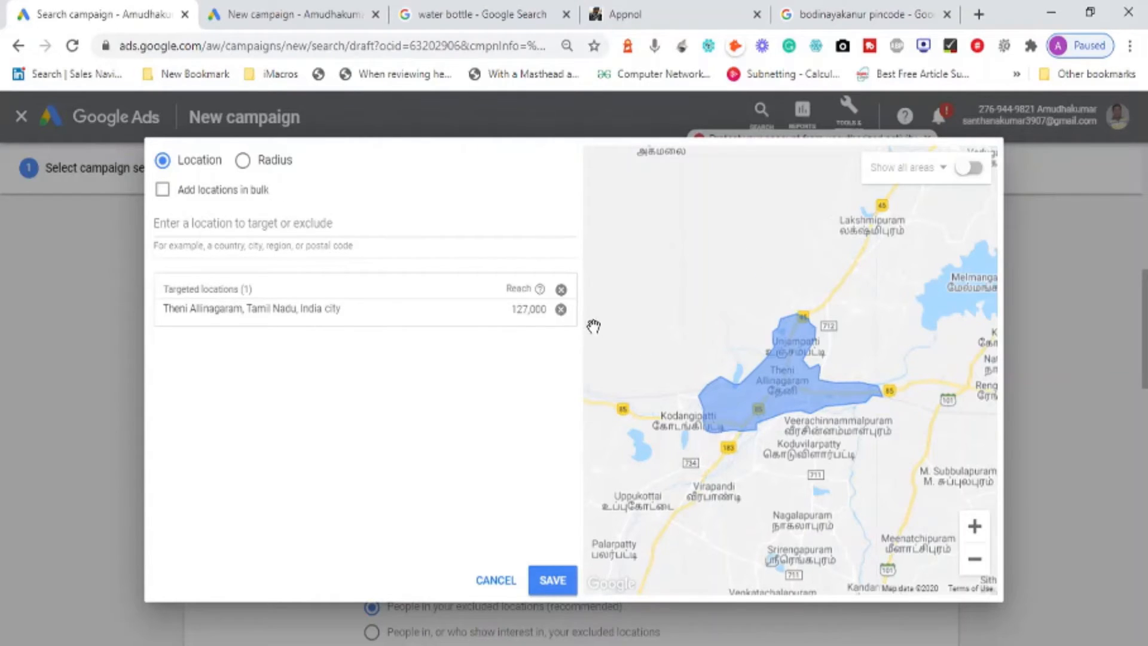
pyautogui.click(561, 309)
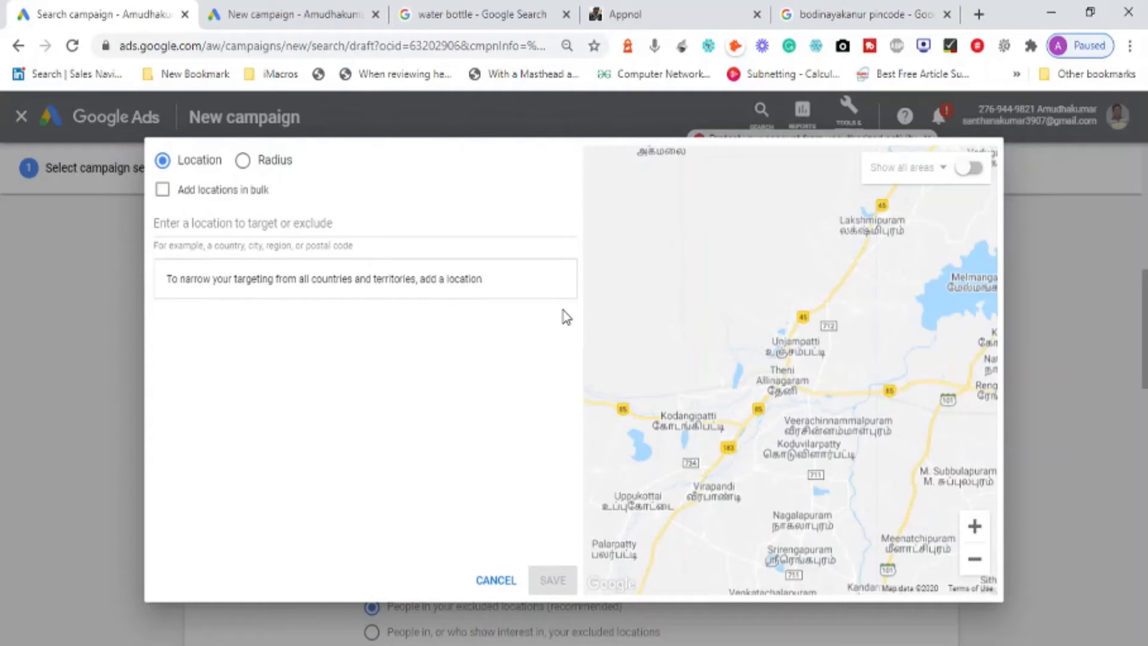
# Switch to radius targeting and target 20 mi around Bodinayakanur, Tamil Nadu.
pyautogui.click(243, 163)
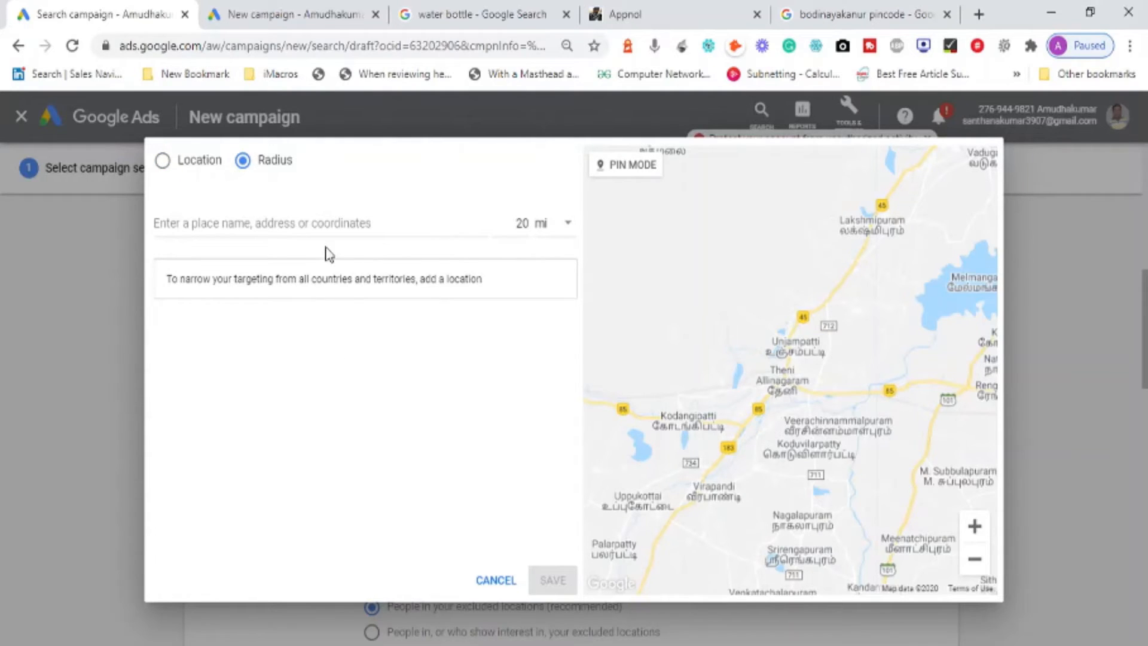
pyautogui.click(288, 220)
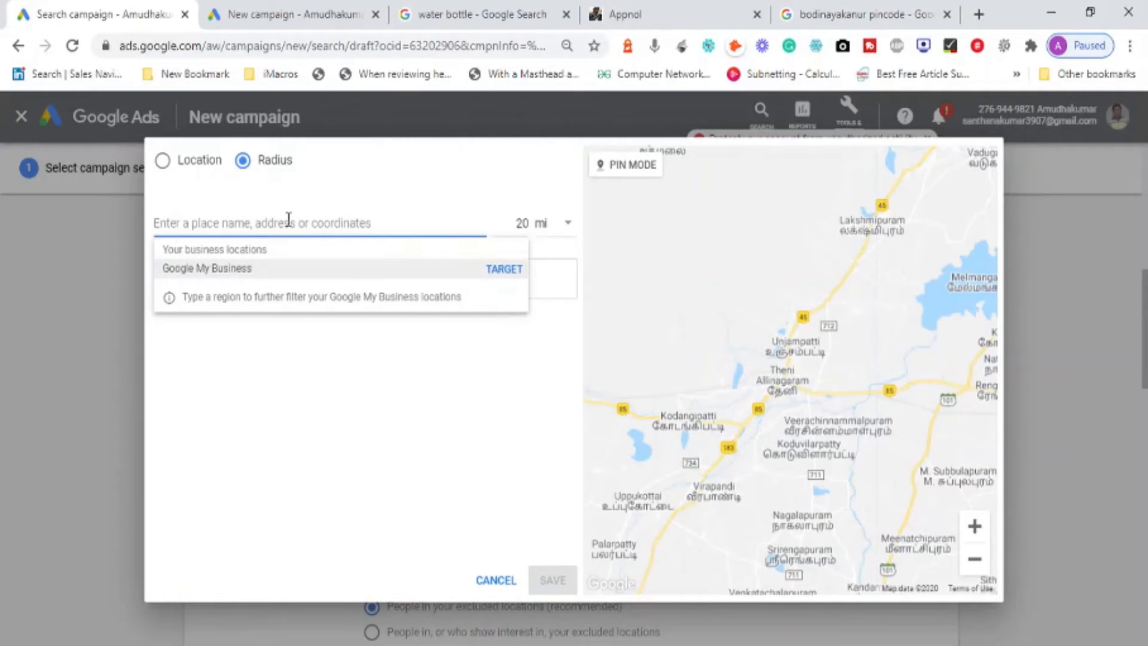
pyautogui.write('bodin')
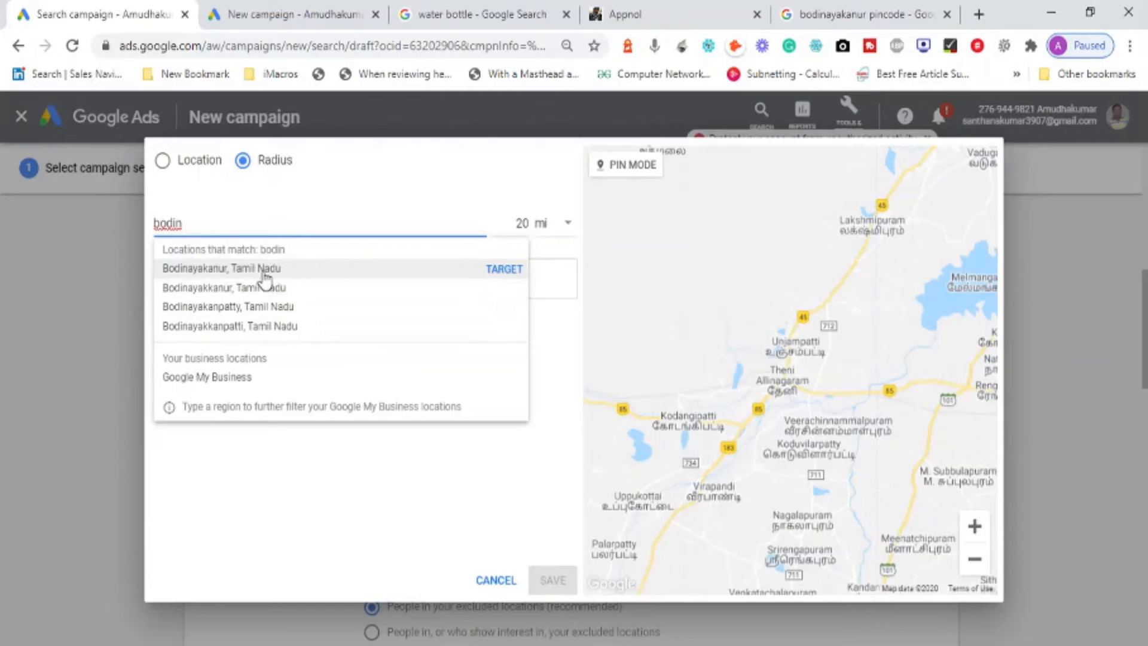
pyautogui.click(514, 270)
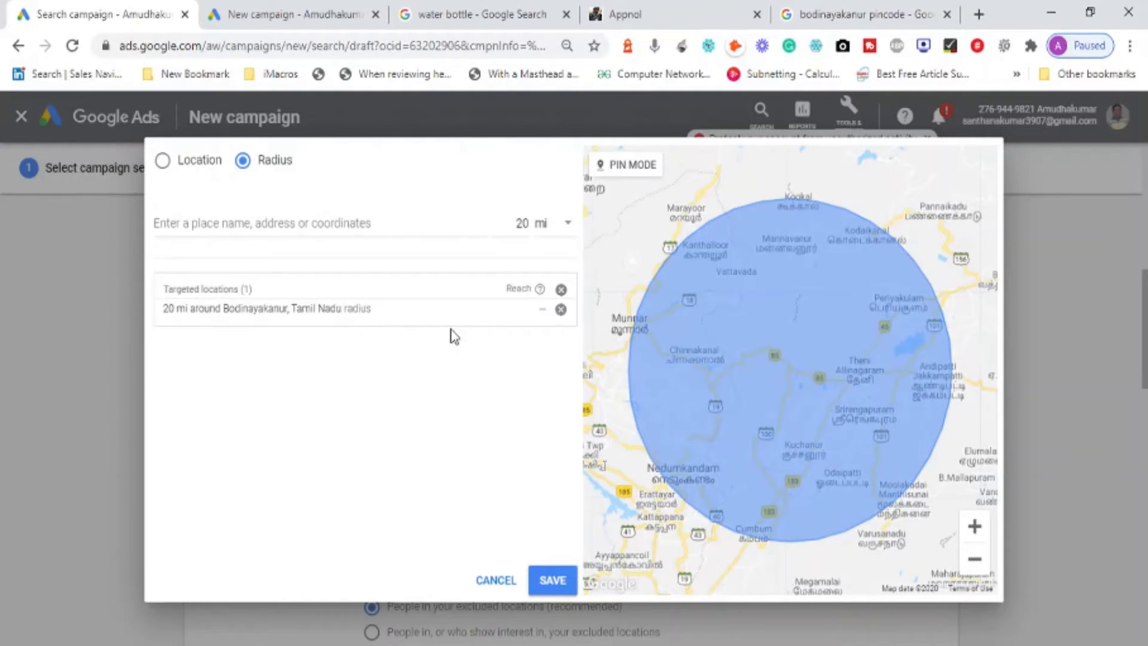
# Set the target radius around Bodinayakanur to 10 km and save it.
pyautogui.click(469, 318)
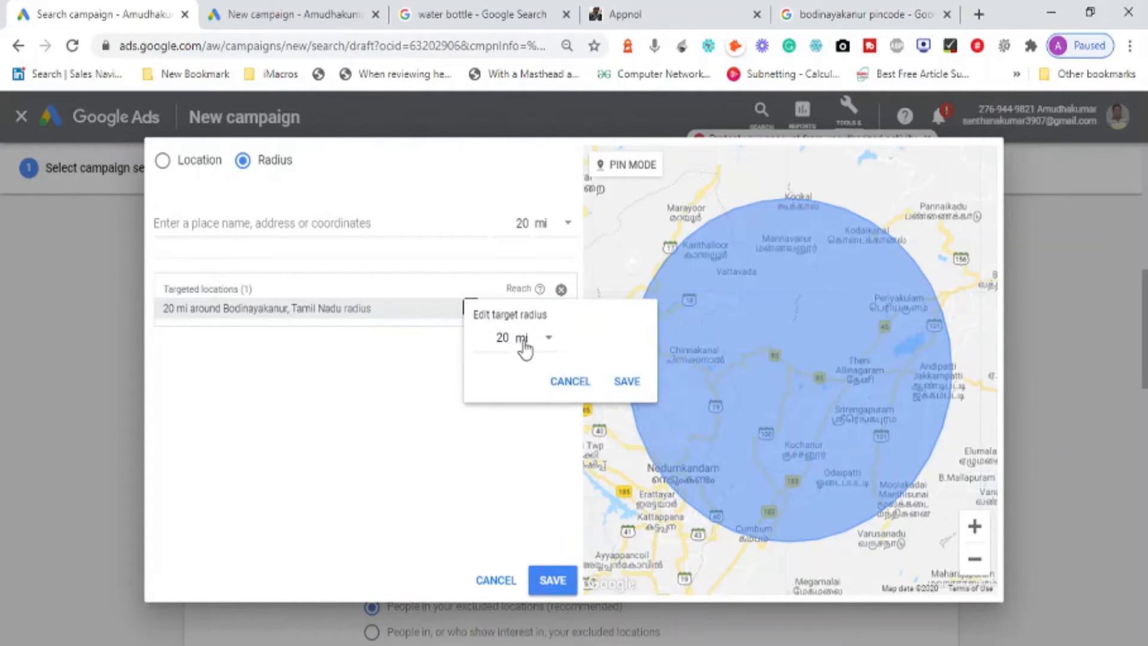
pyautogui.doubleClick(502, 336)
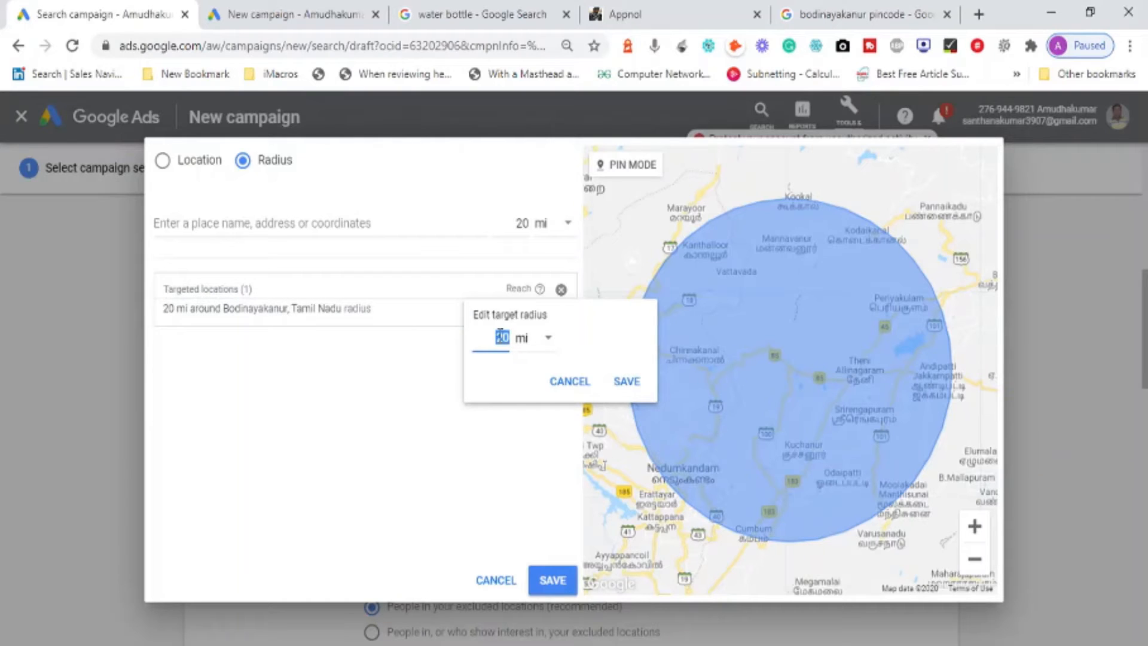
pyautogui.click(549, 338)
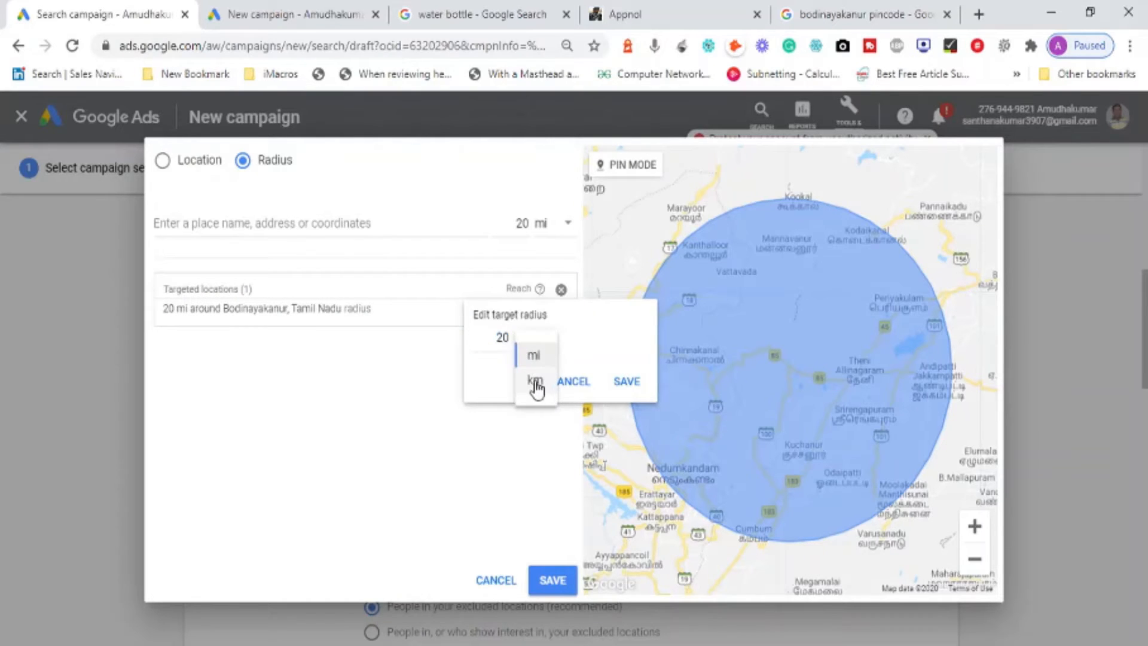
pyautogui.click(536, 387)
pyautogui.doubleClick(497, 340)
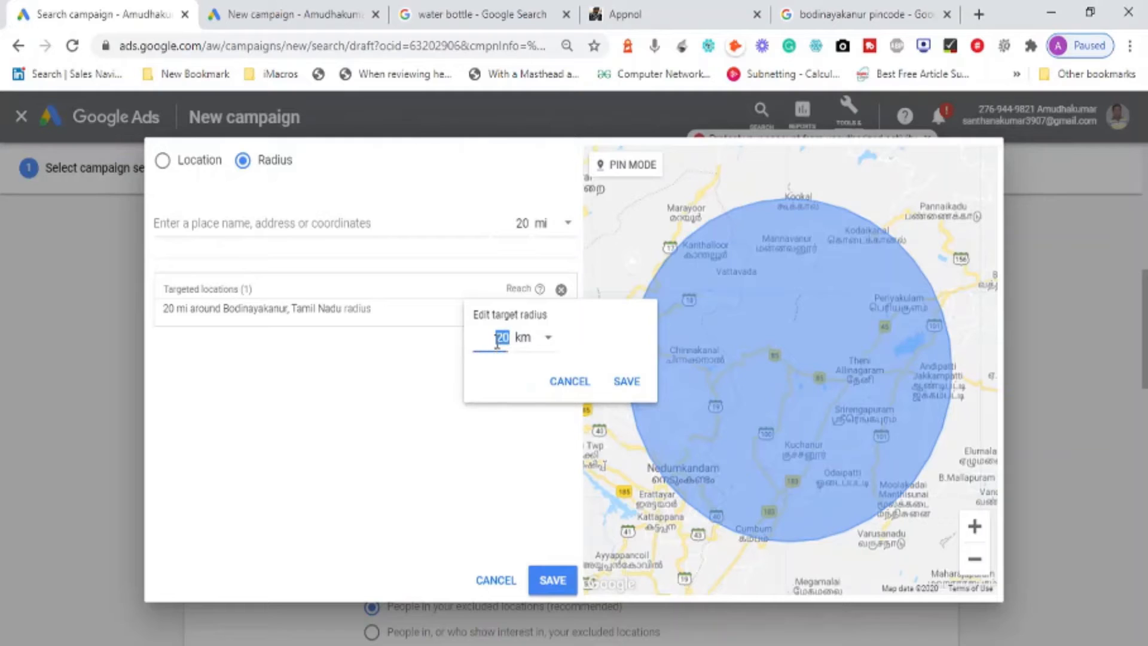
pyautogui.write('10')
pyautogui.click(631, 385)
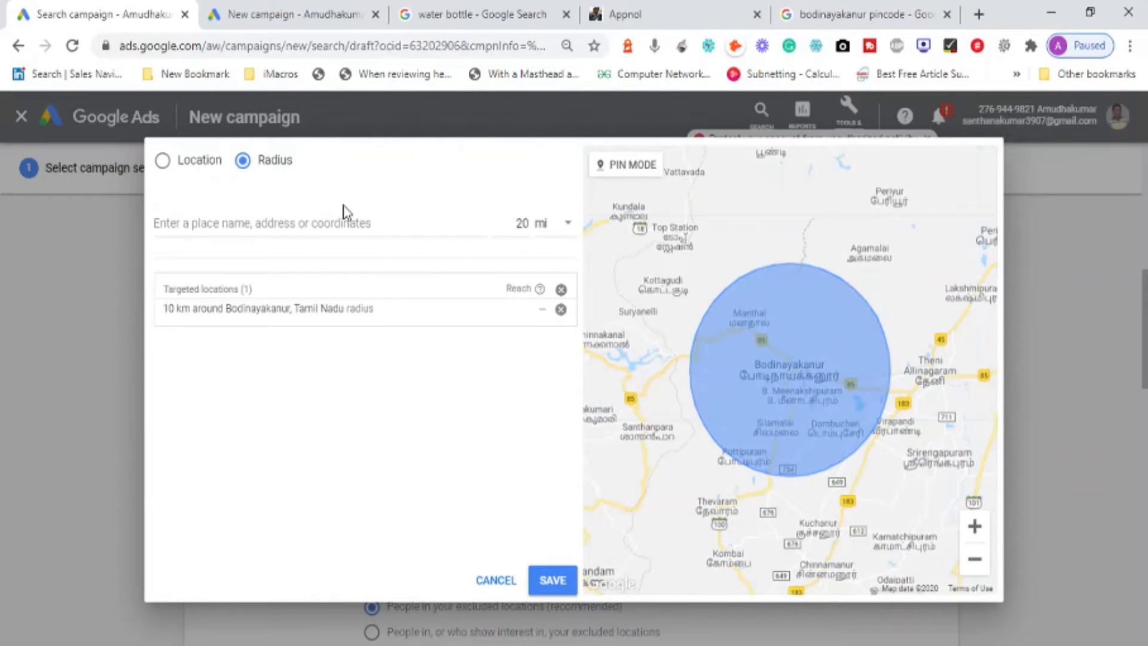
# Remove the Bodinayakanur radius from the targeted locations.
pyautogui.click(316, 224)
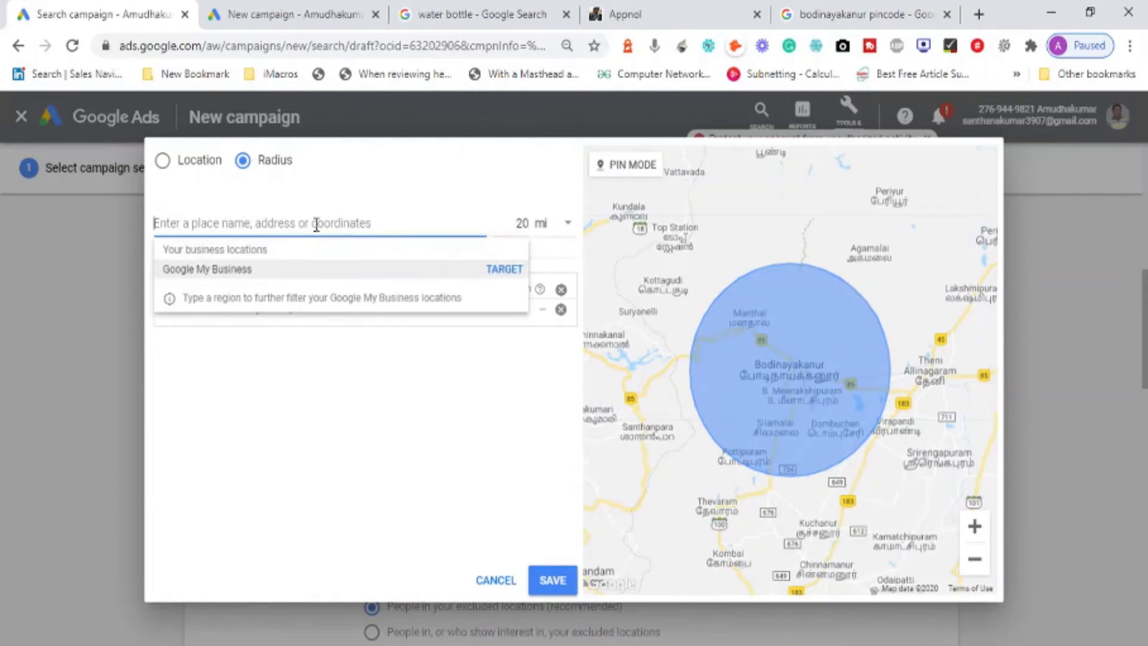
pyautogui.click(360, 411)
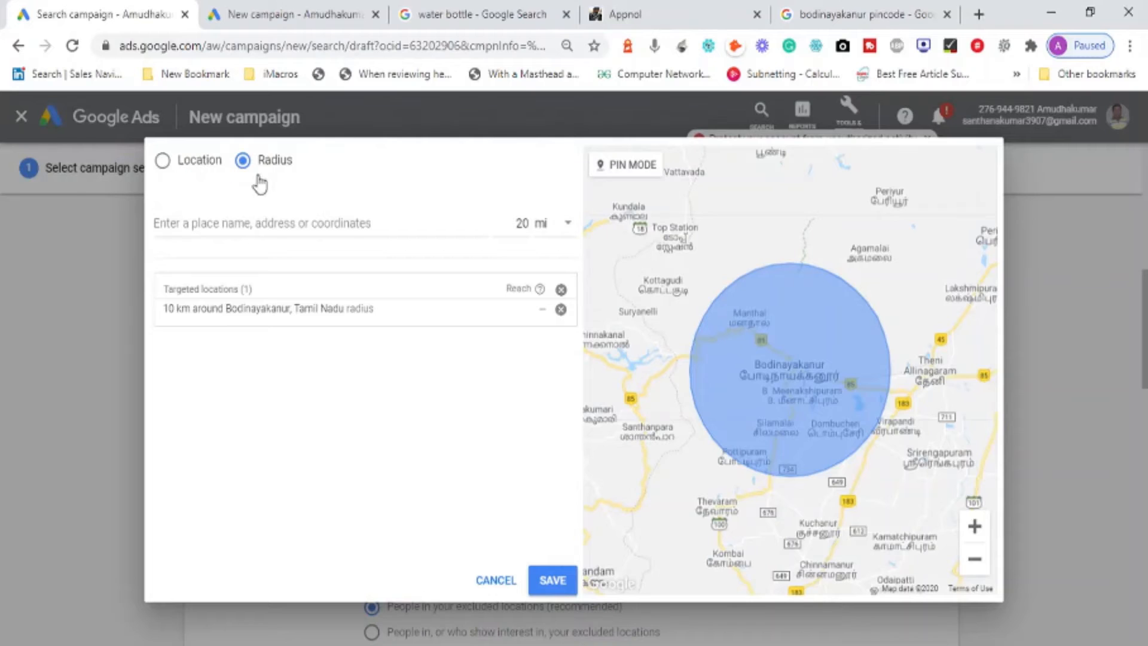
pyautogui.click(561, 309)
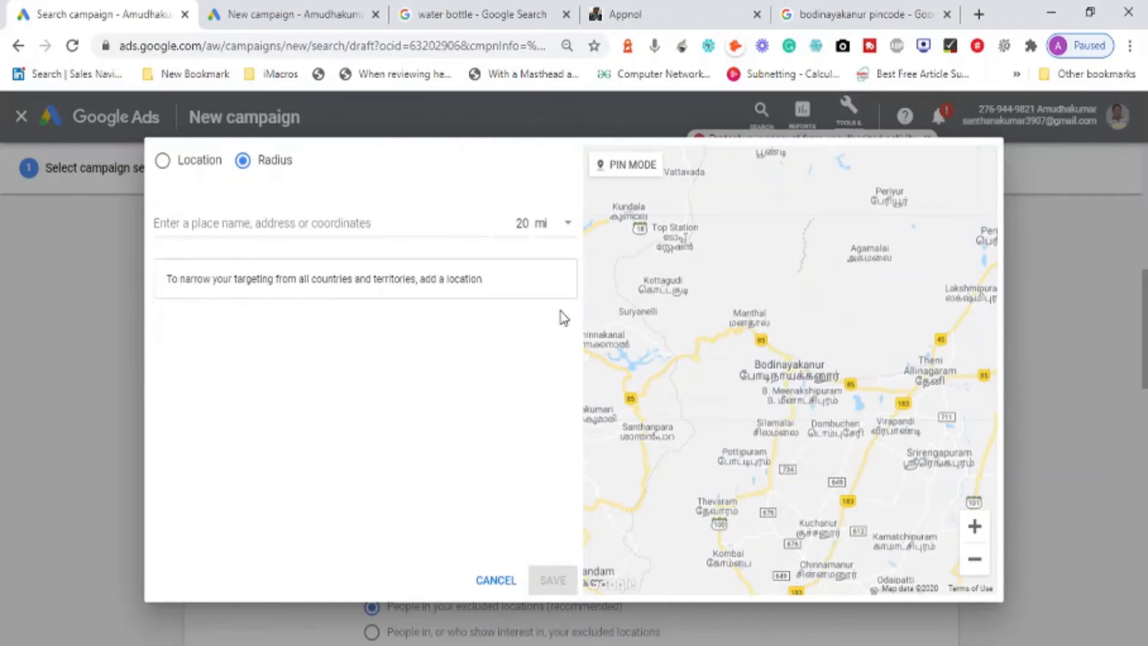
# Switch back to location targeting, search for "tamil" and target the state of Tamil Nadu, India.
pyautogui.click(196, 167)
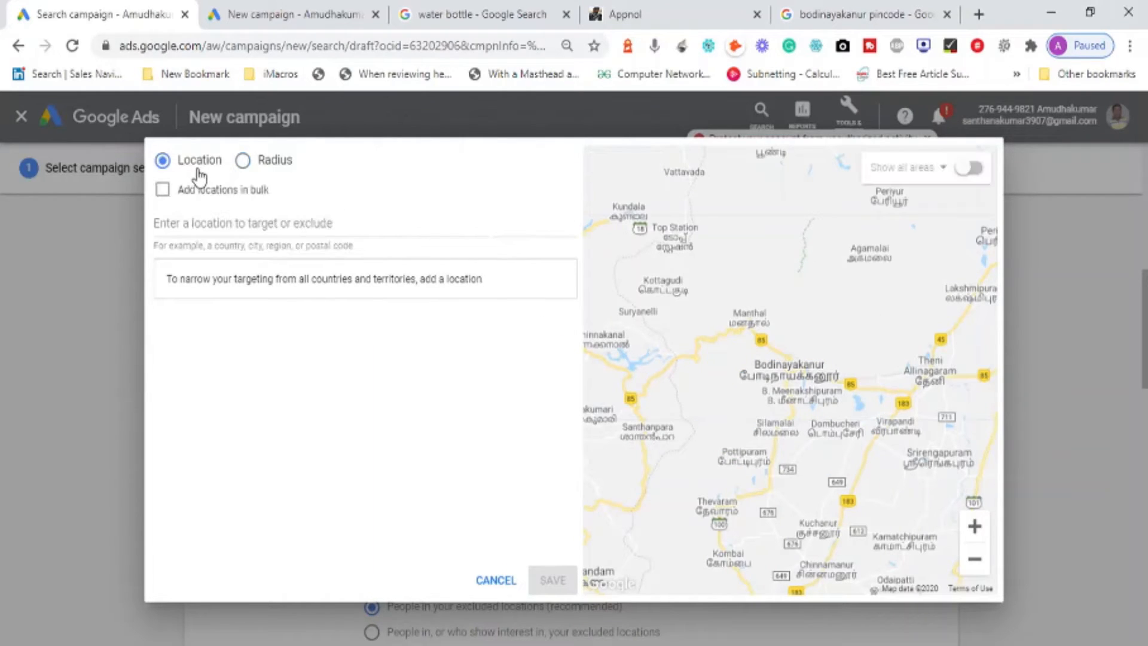
pyautogui.click(303, 227)
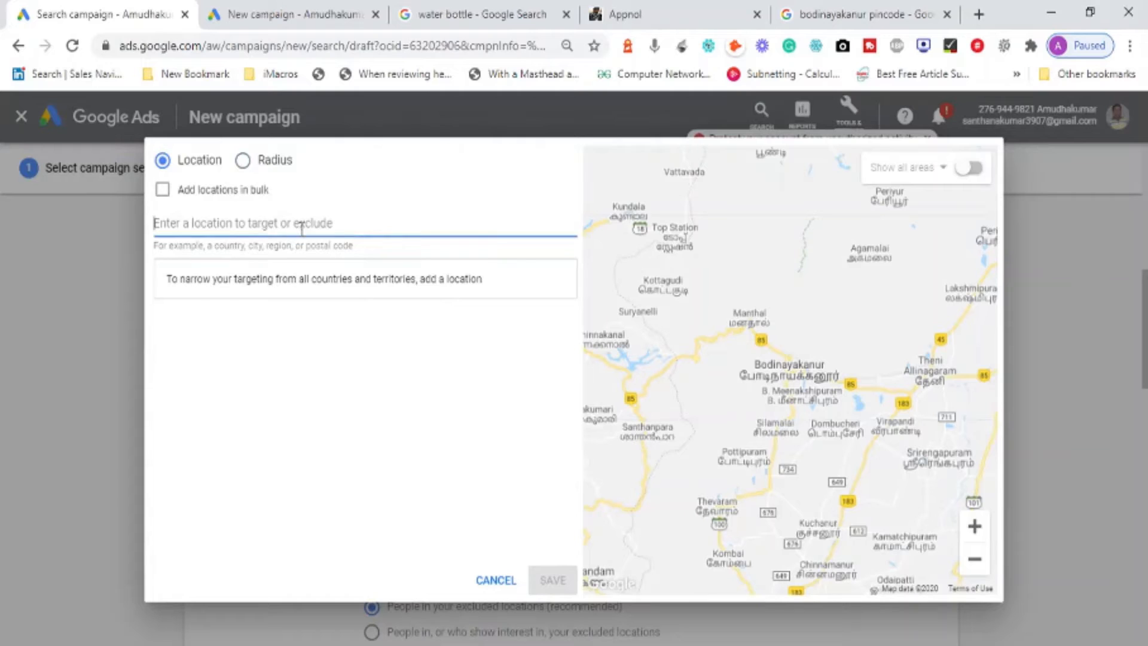
pyautogui.write('ta')
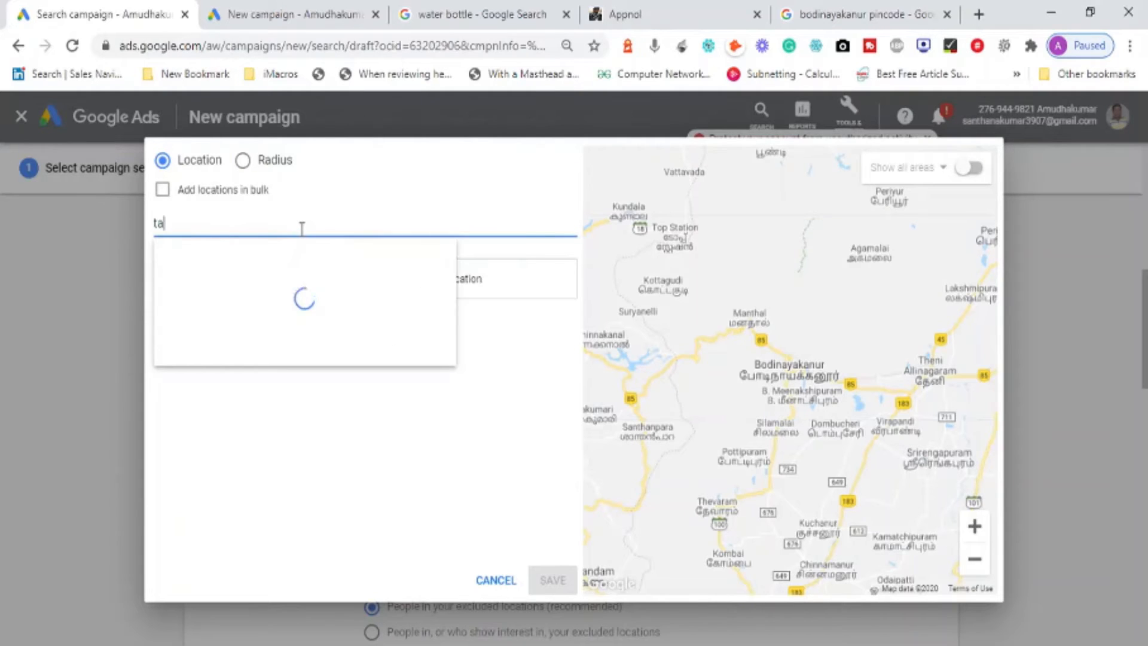
pyautogui.write('mil')
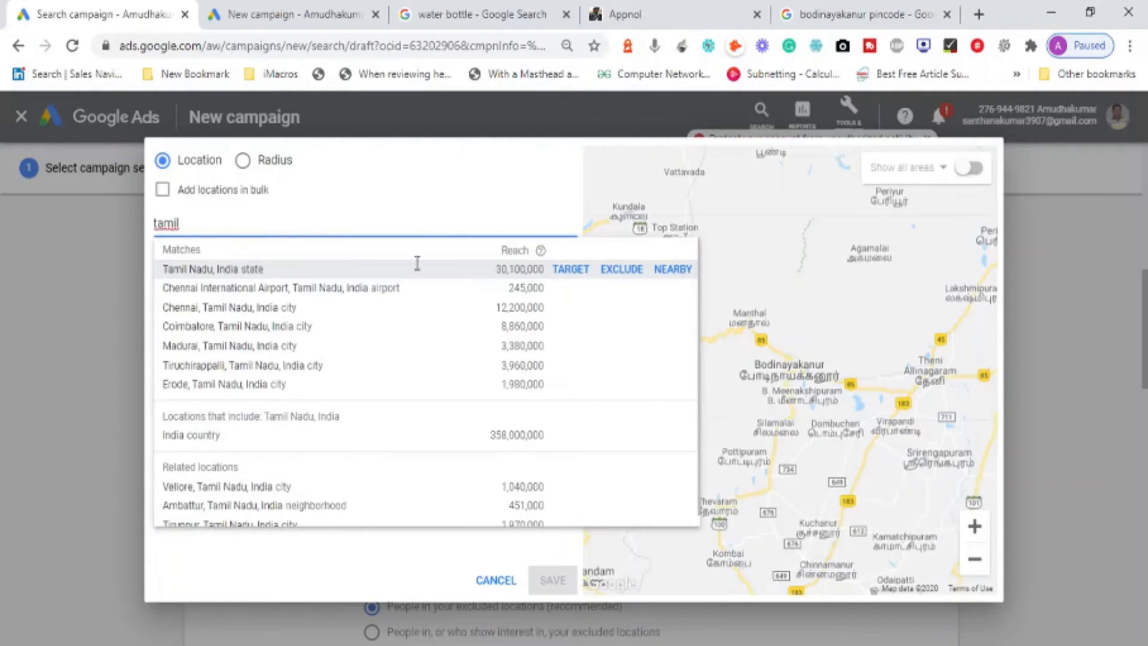
pyautogui.click(571, 270)
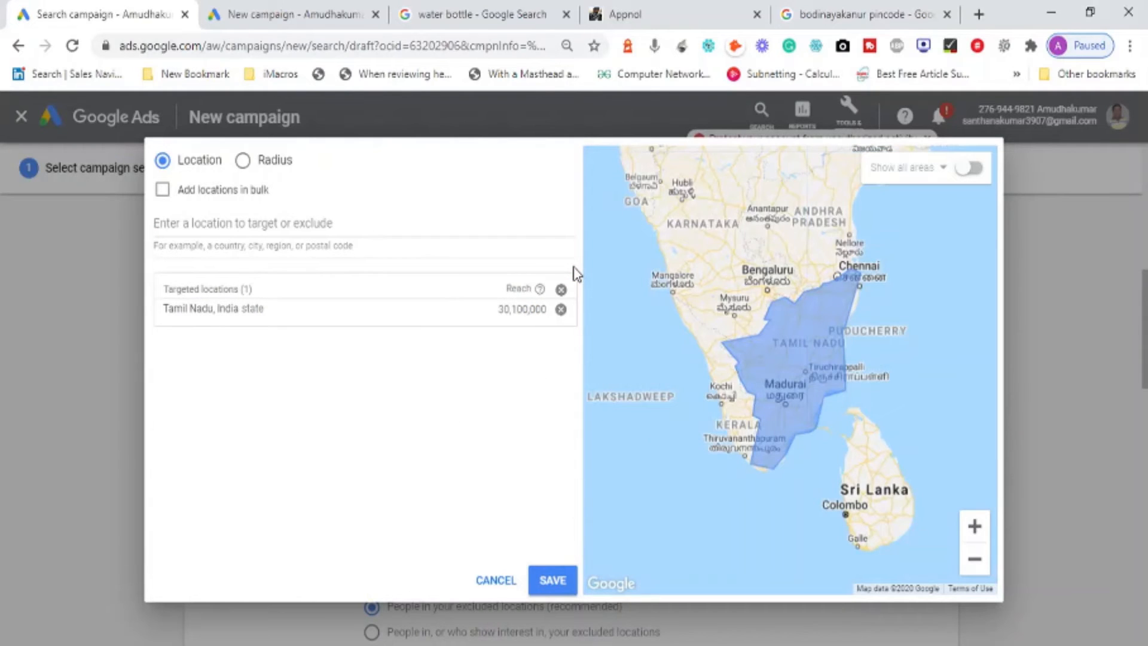
# Search for "madurai", exclude the city of Madurai, Tamil Nadu, and check the excluded area within the state on the map.
pyautogui.click(281, 238)
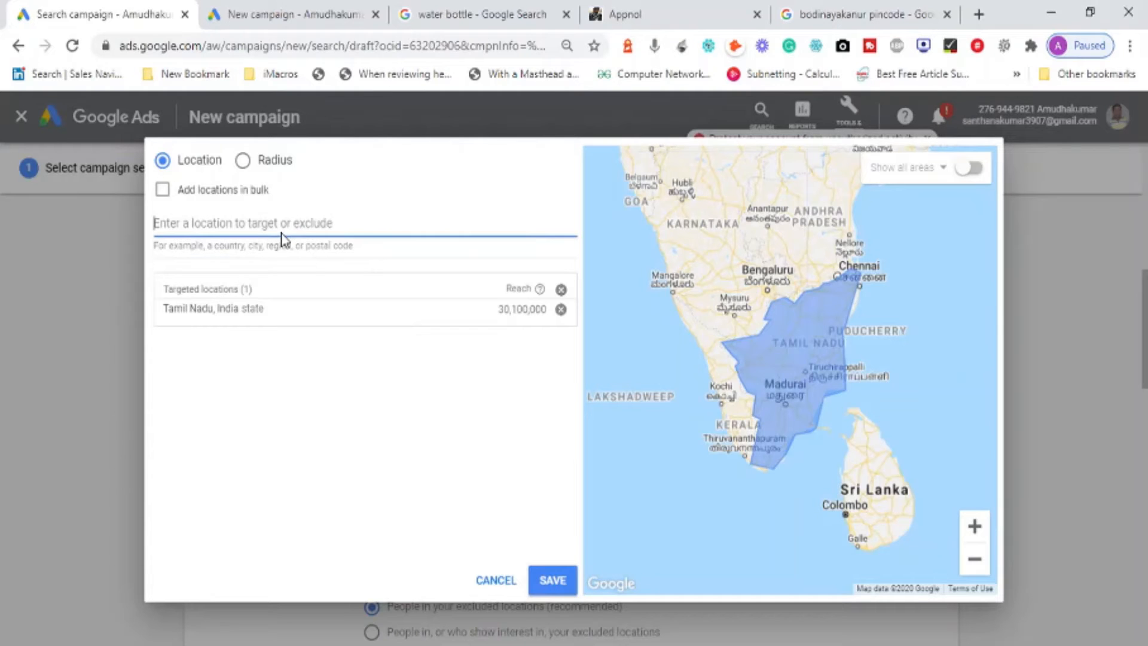
pyautogui.write('ma')
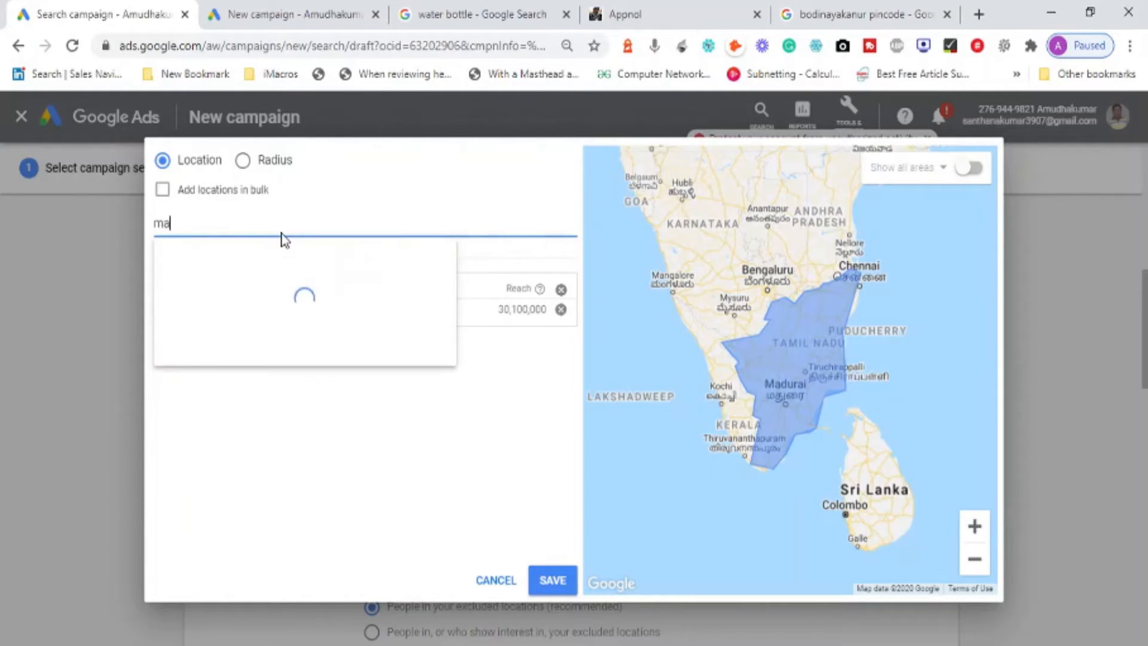
pyautogui.write('durai')
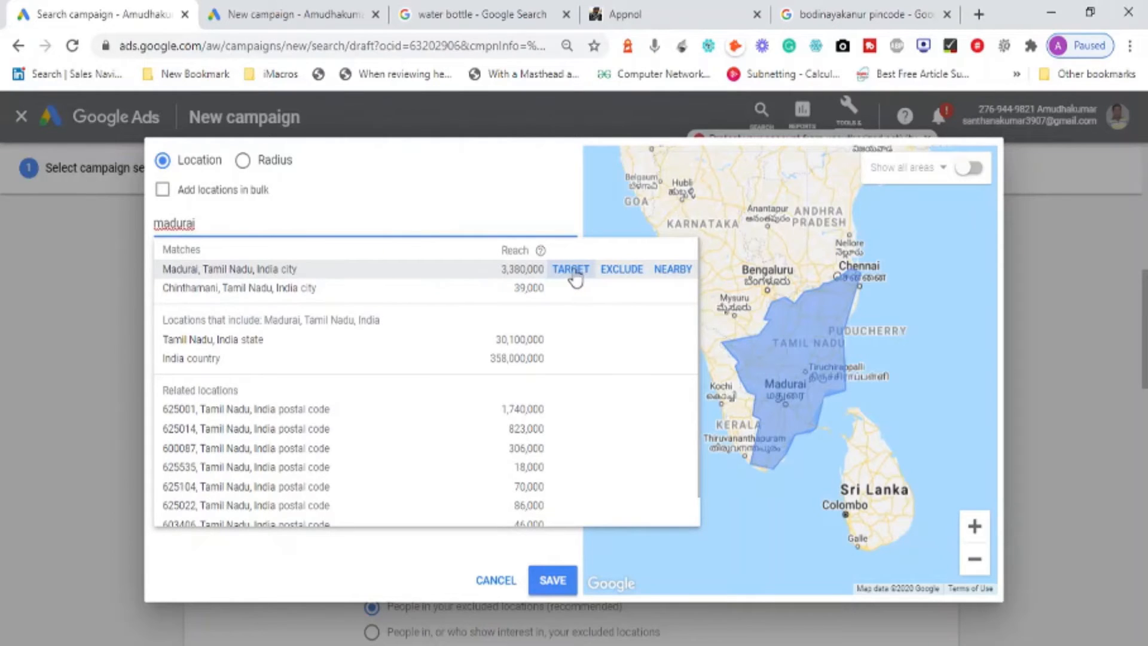
pyautogui.click(631, 270)
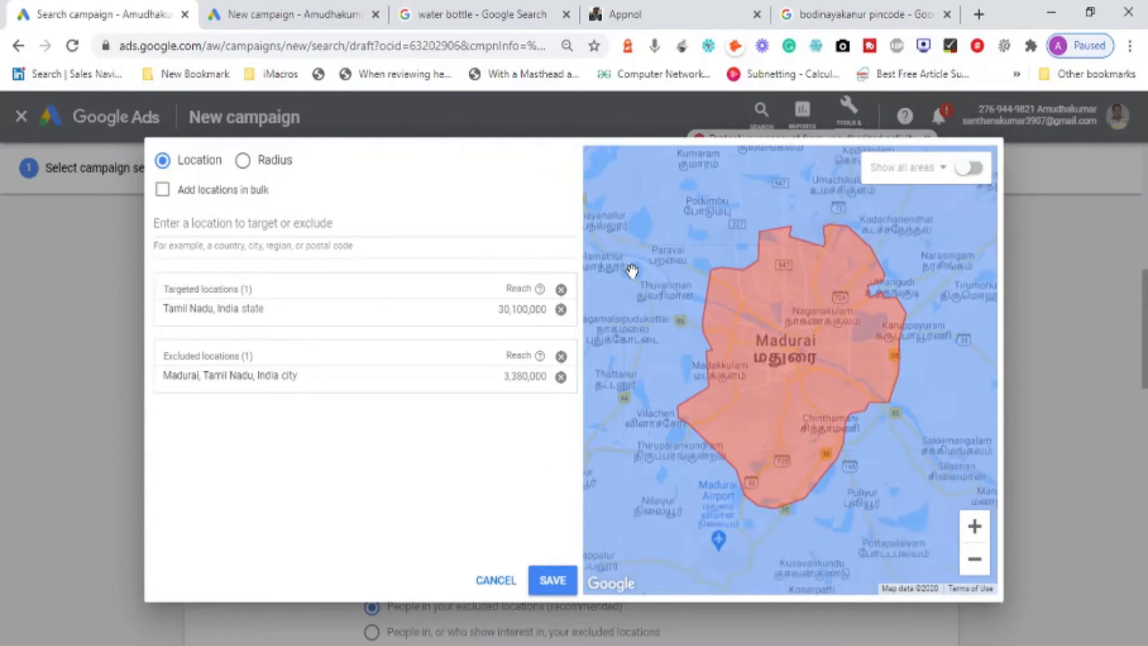
pyautogui.click(975, 562)
pyautogui.click(975, 562)
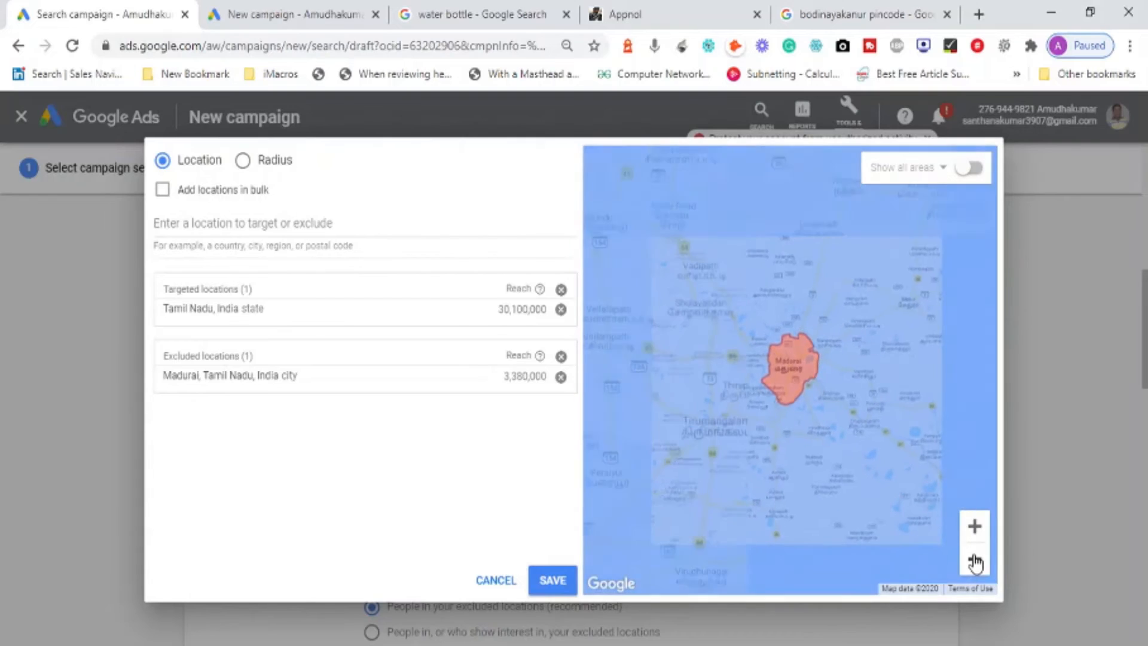
pyautogui.click(975, 563)
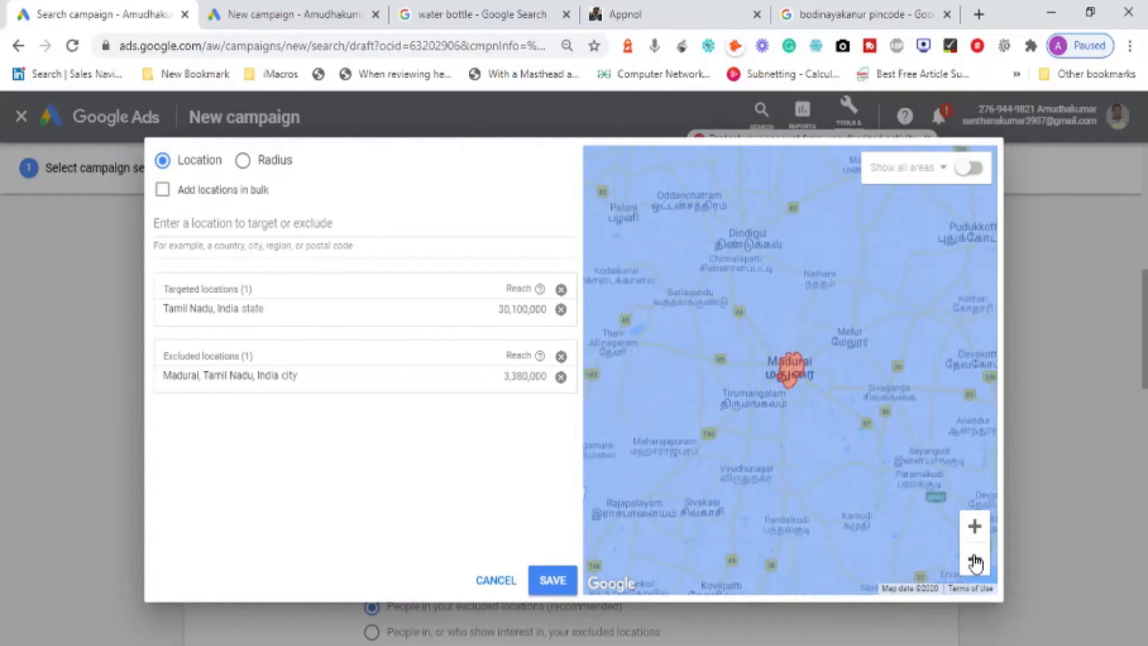
pyautogui.click(975, 563)
pyautogui.click(975, 562)
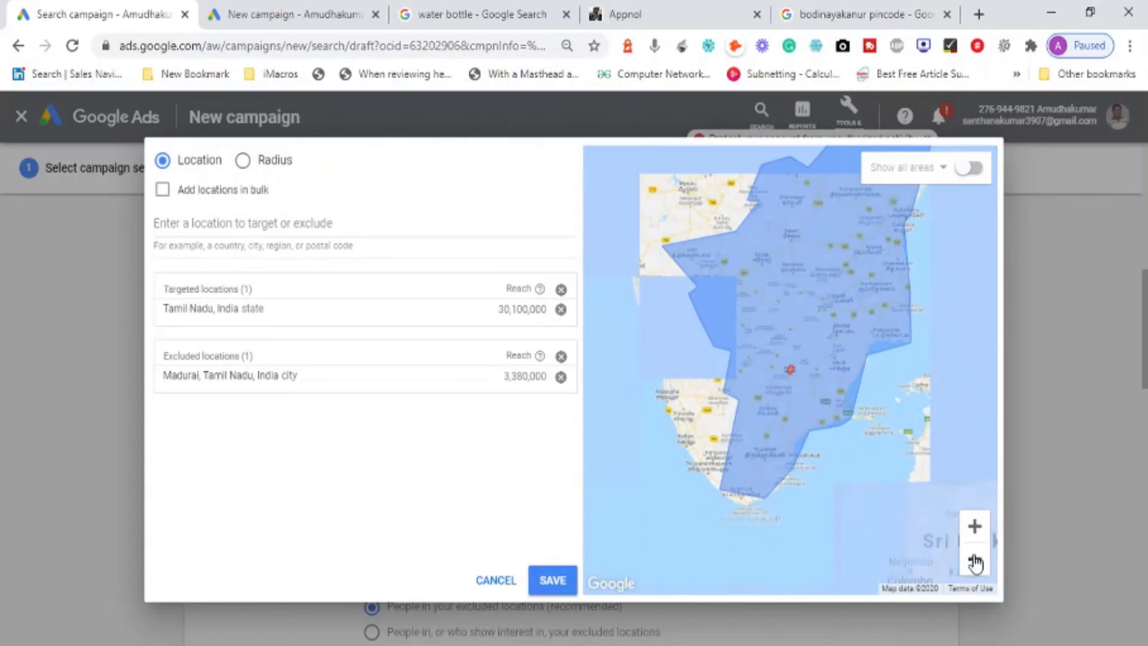
pyautogui.click(975, 563)
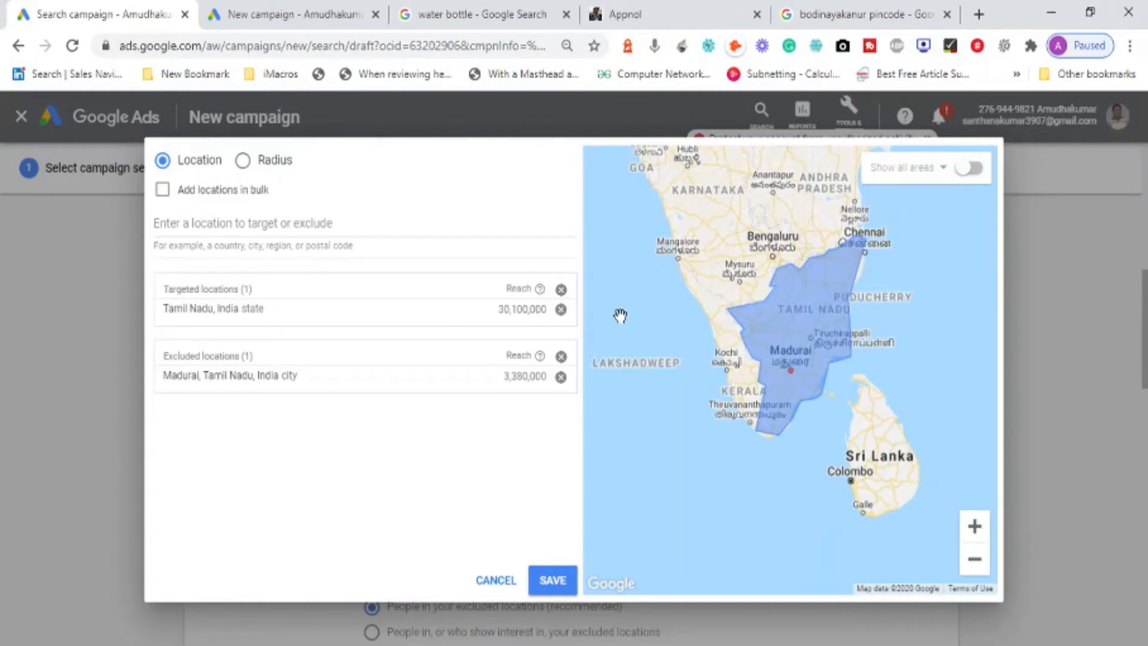
# Search for "chennai", exclude the city of Chennai, Tamil Nadu, and check the excluded area within the state on the map.
pyautogui.click(329, 227)
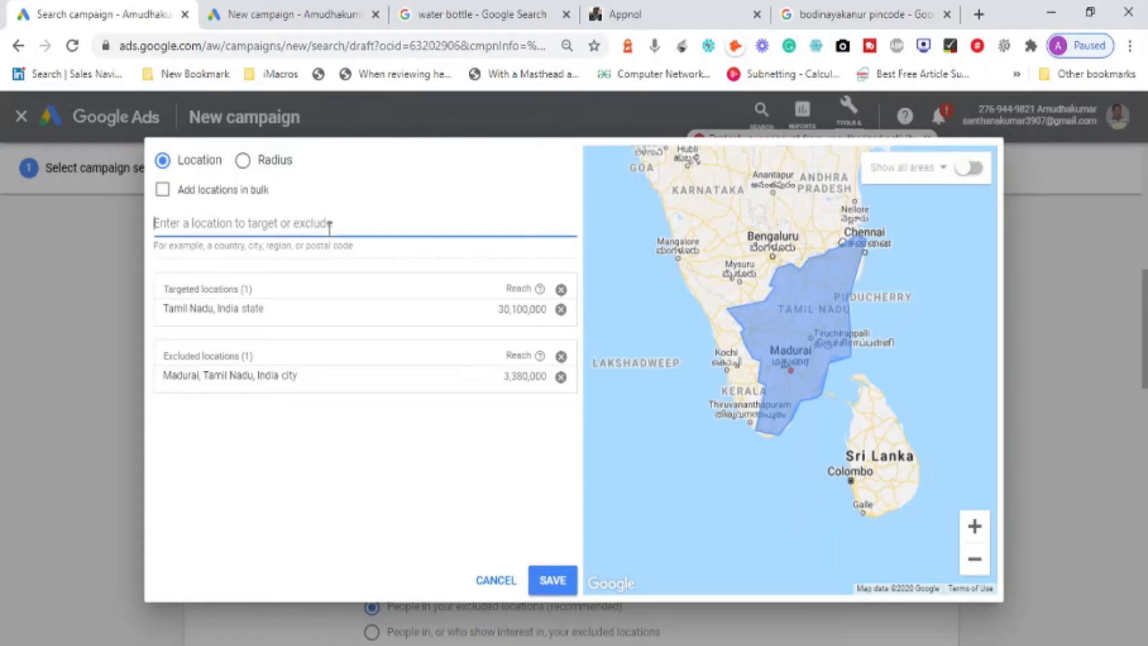
pyautogui.write('chennai')
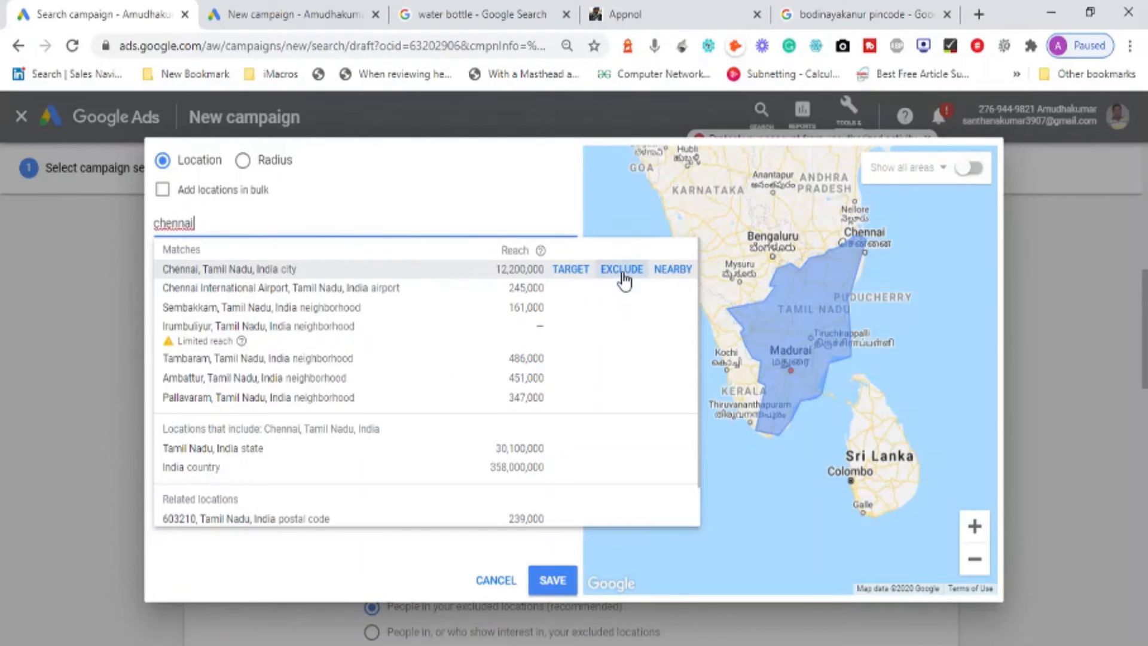
pyautogui.click(622, 270)
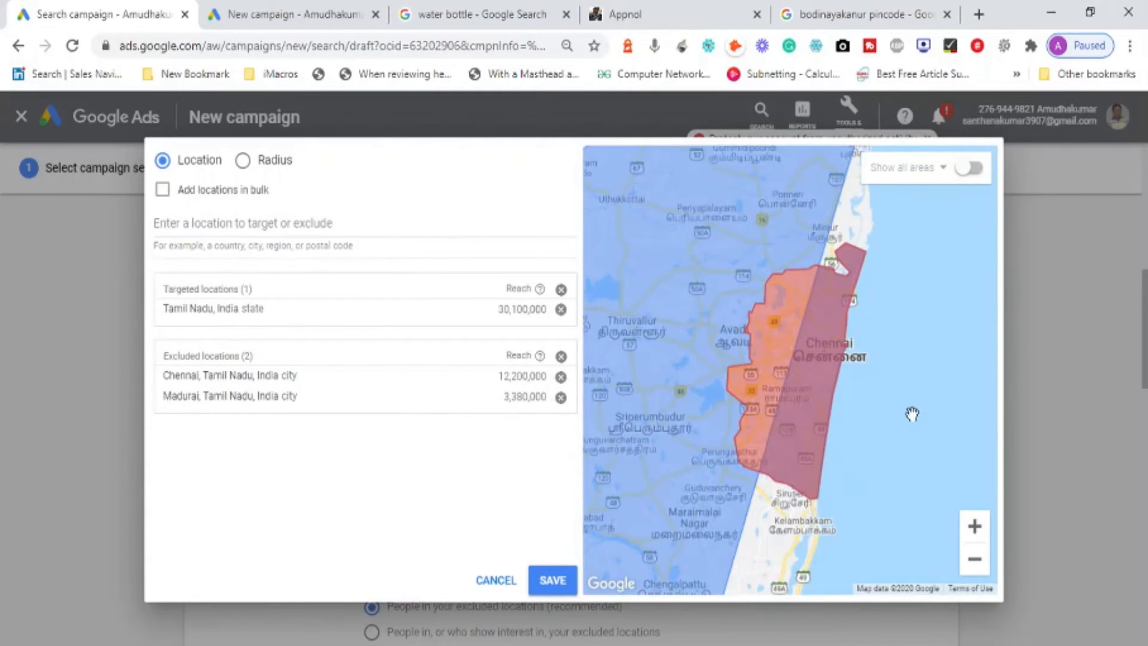
pyautogui.click(974, 565)
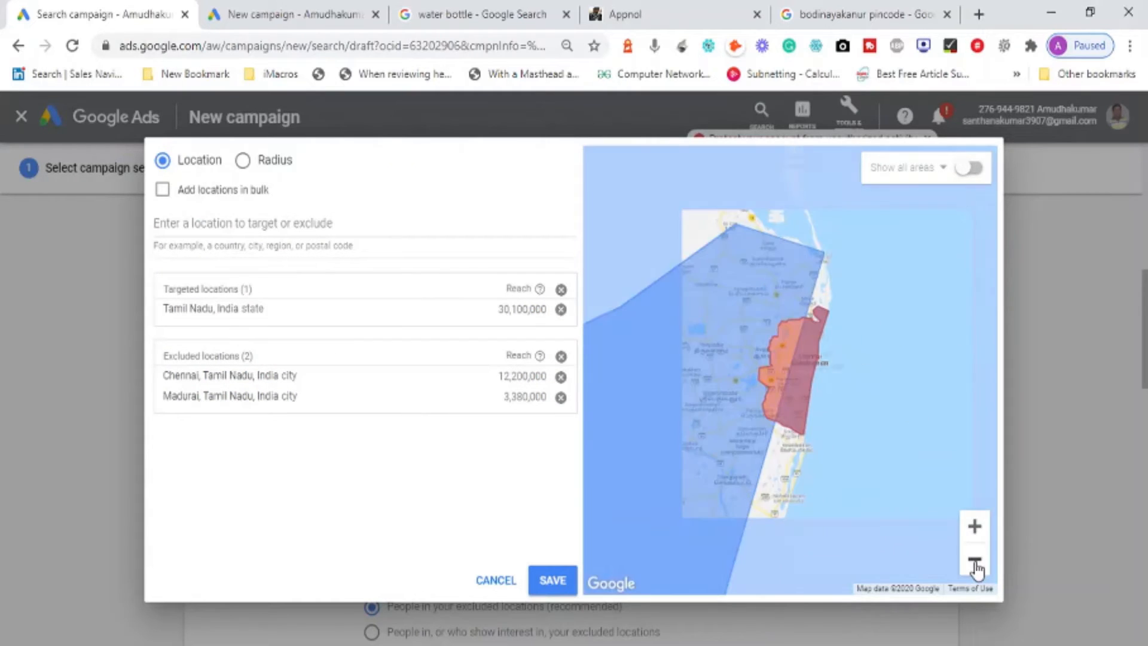
pyautogui.click(975, 564)
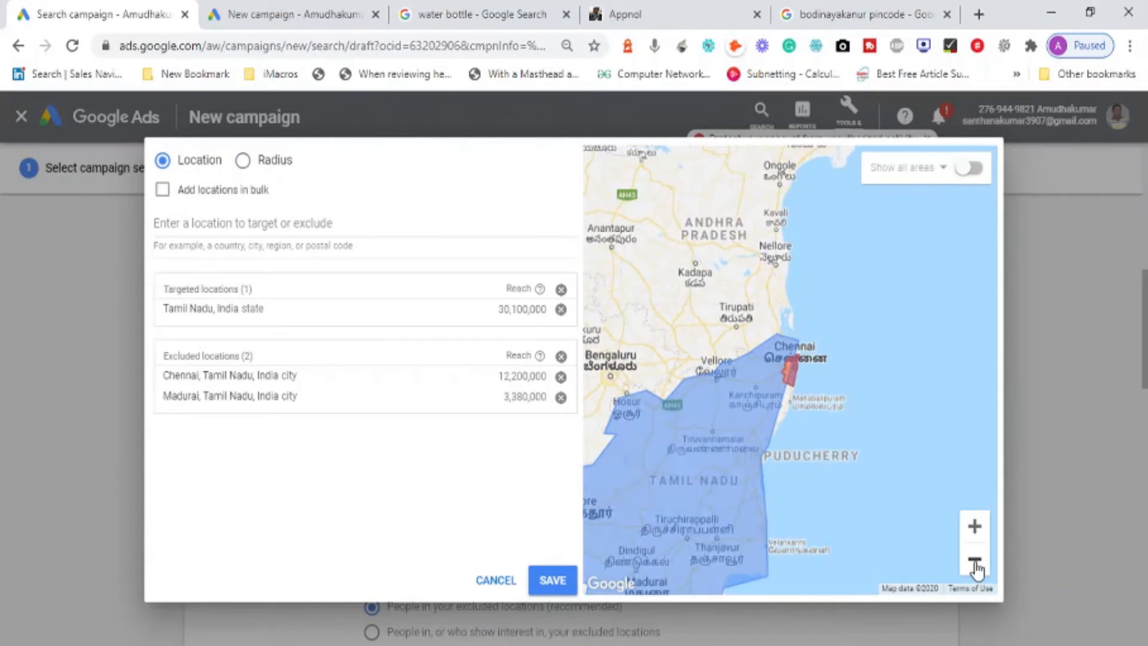
pyautogui.click(975, 564)
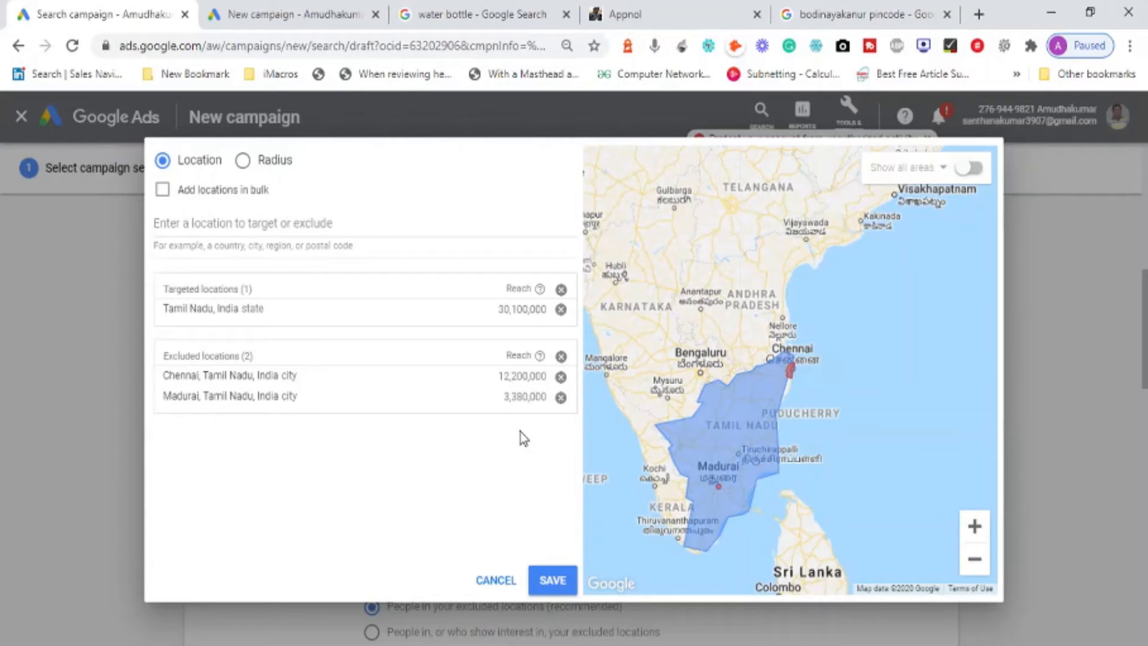
# Remove Madurai and Chennai from the excluded locations and save the location targeting with only Tamil Nadu.
pyautogui.click(561, 396)
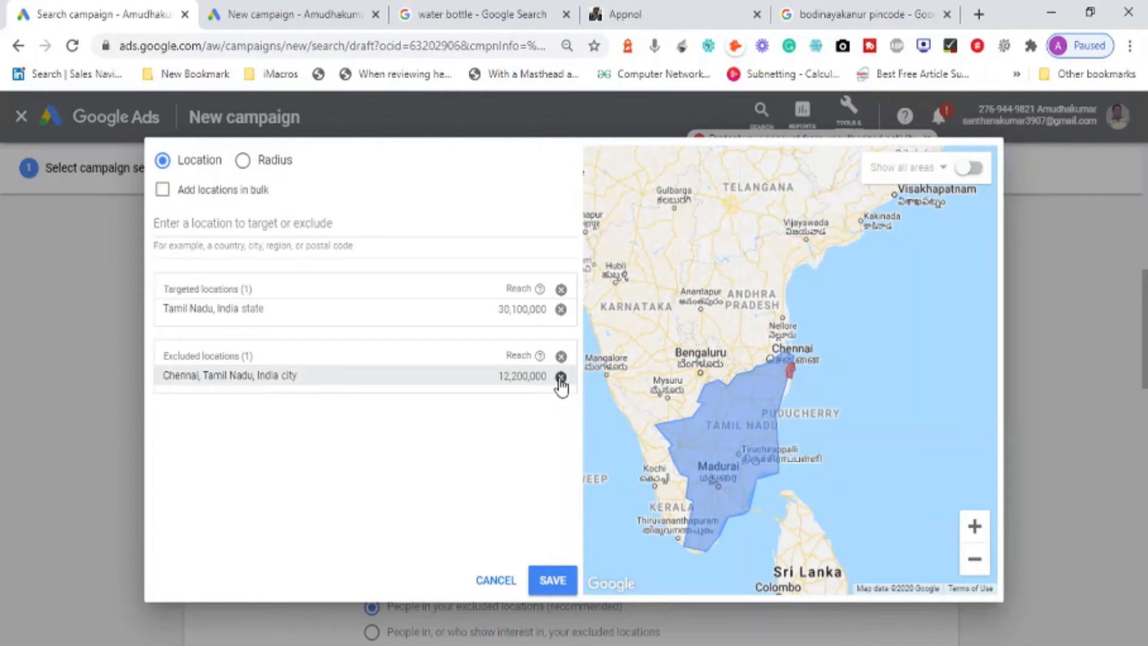
pyautogui.click(561, 377)
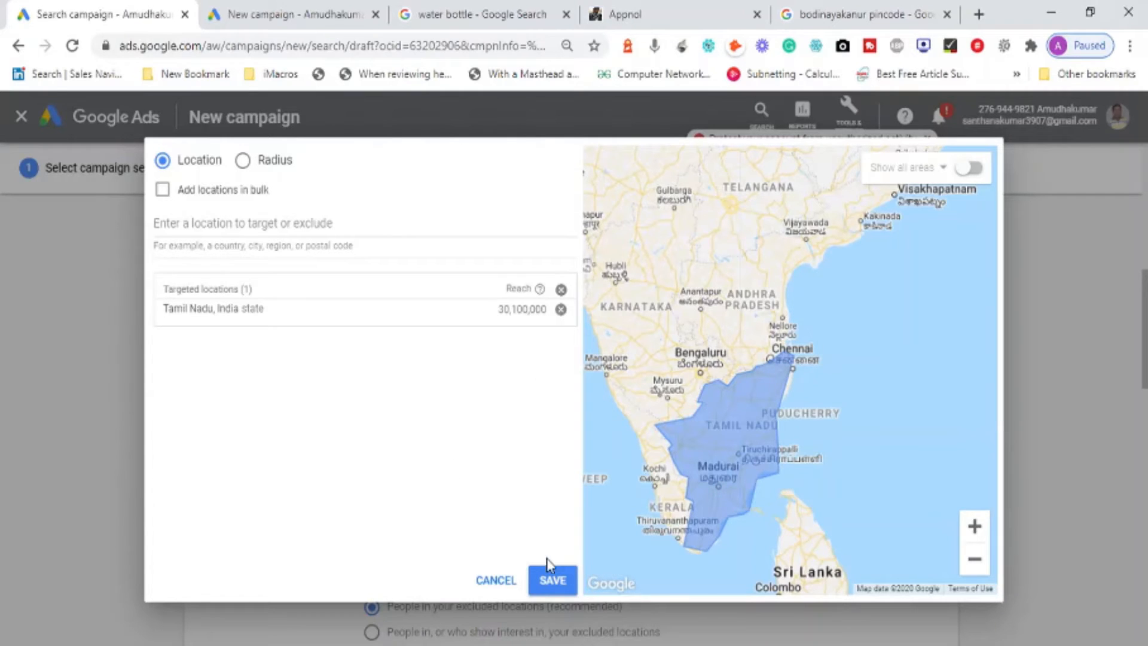
pyautogui.click(553, 581)
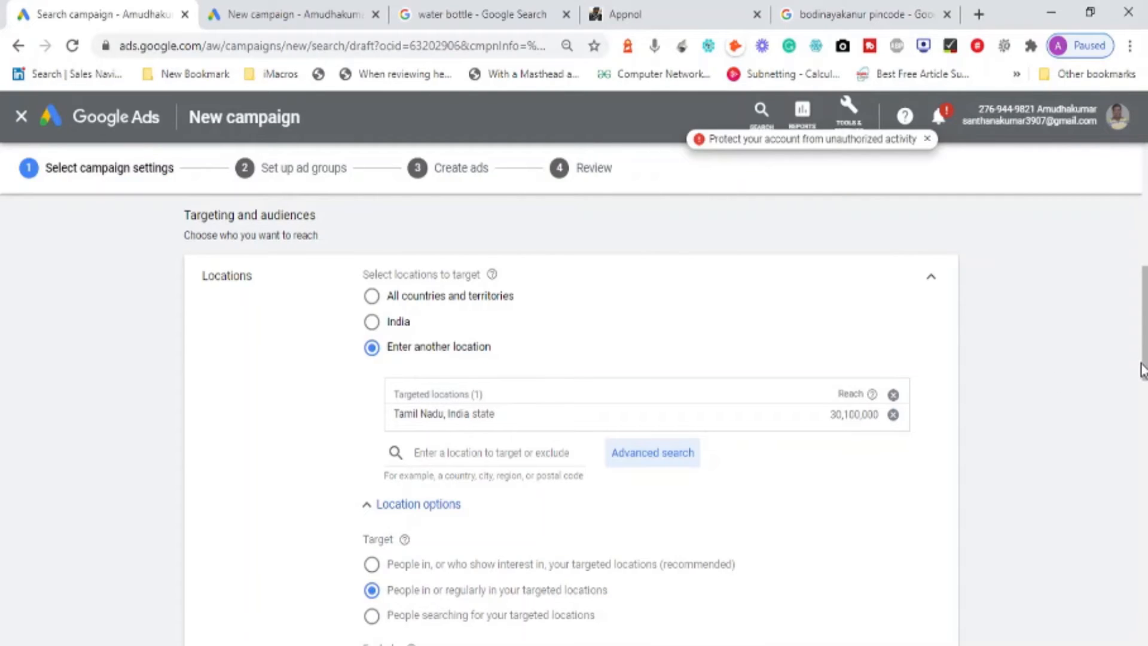
# Search the campaign languages for "tamil" and add Tamil alongside English as a customer language.
pyautogui.moveTo(1143, 359); pyautogui.dragTo(1145, 477)
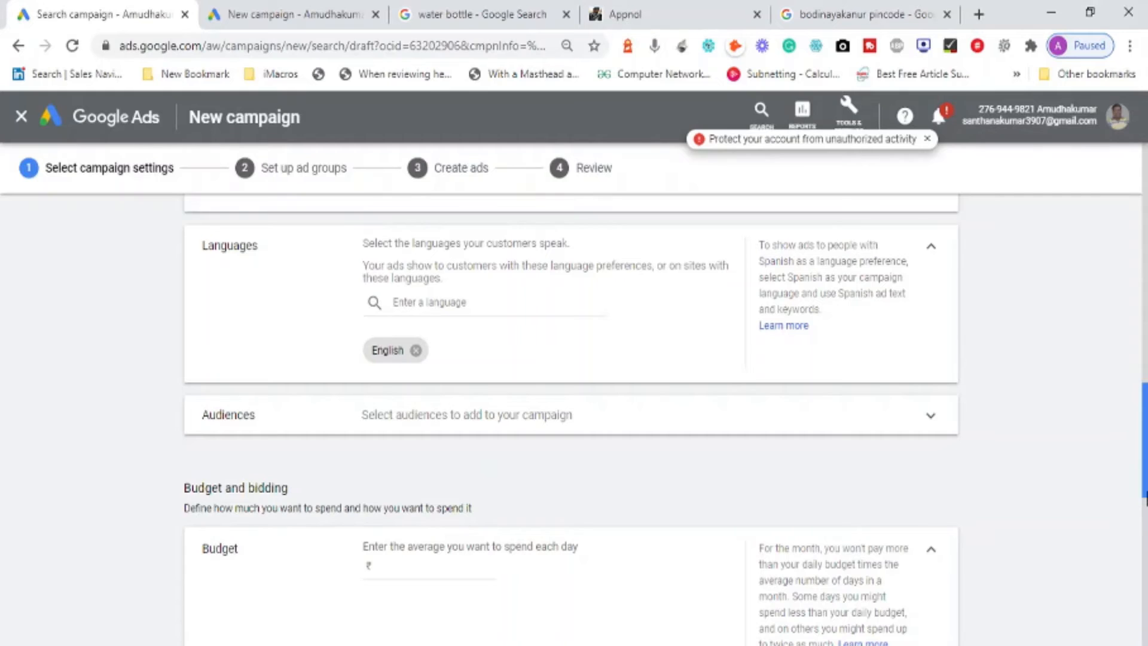
pyautogui.moveTo(1146, 499); pyautogui.dragTo(1131, 511)
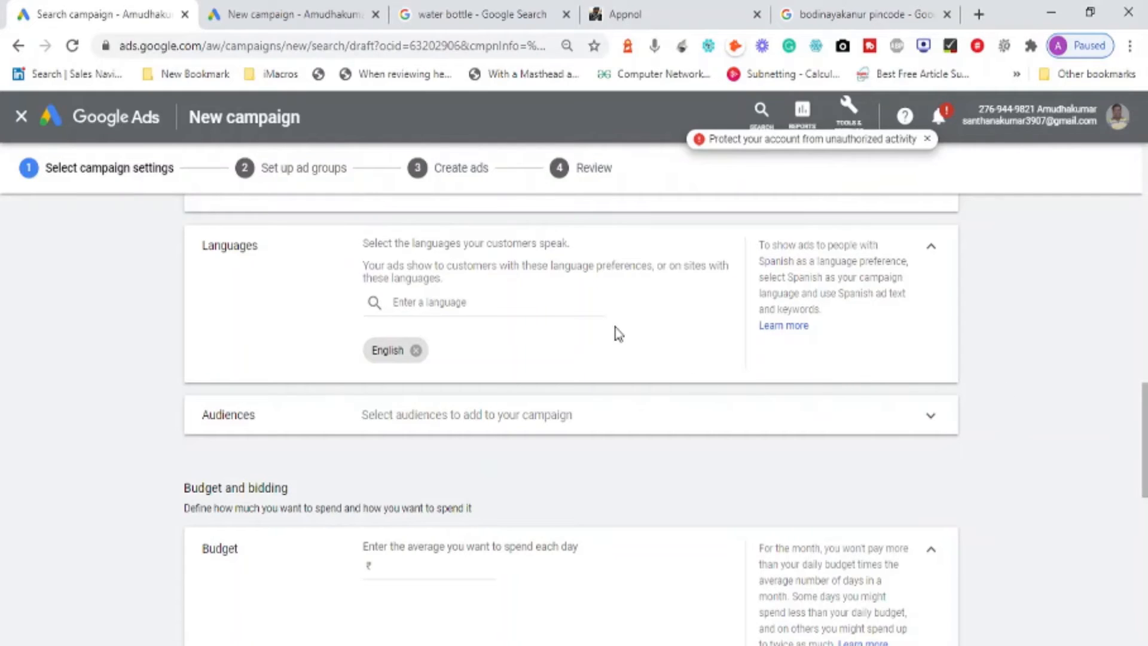
pyautogui.click(459, 305)
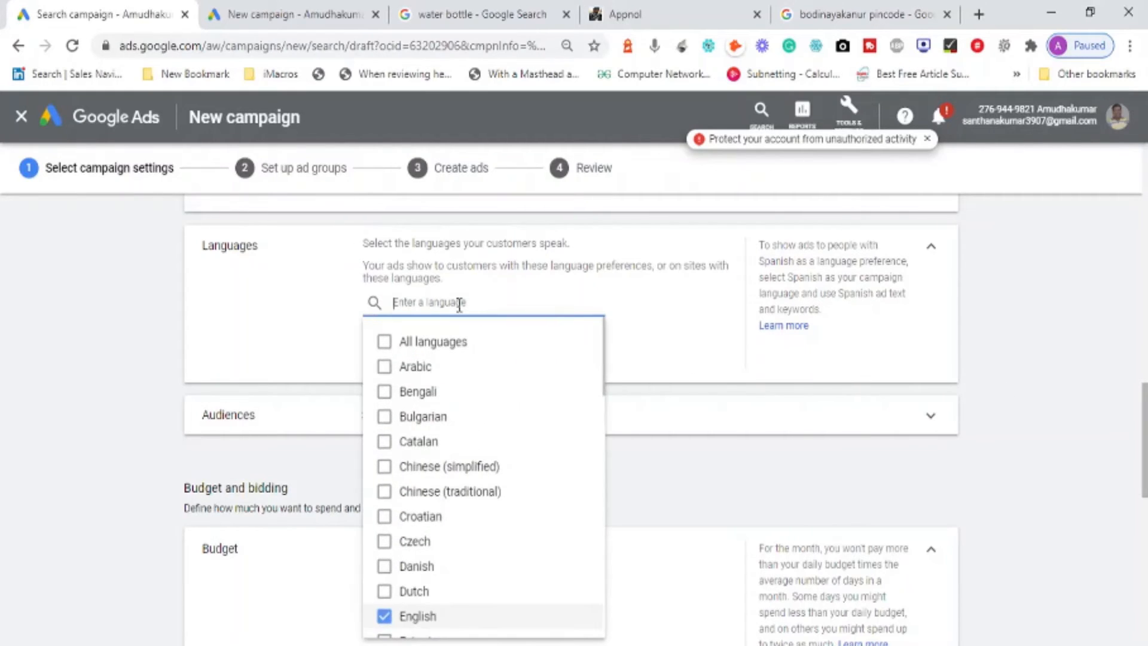
pyautogui.click(241, 304)
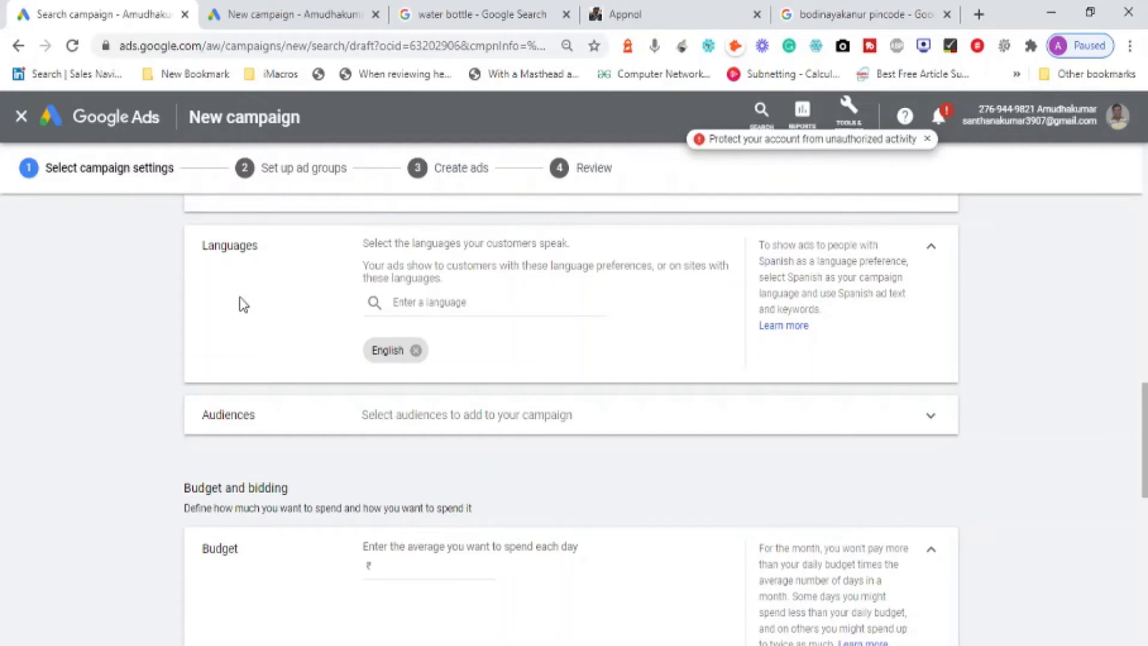
pyautogui.click(465, 305)
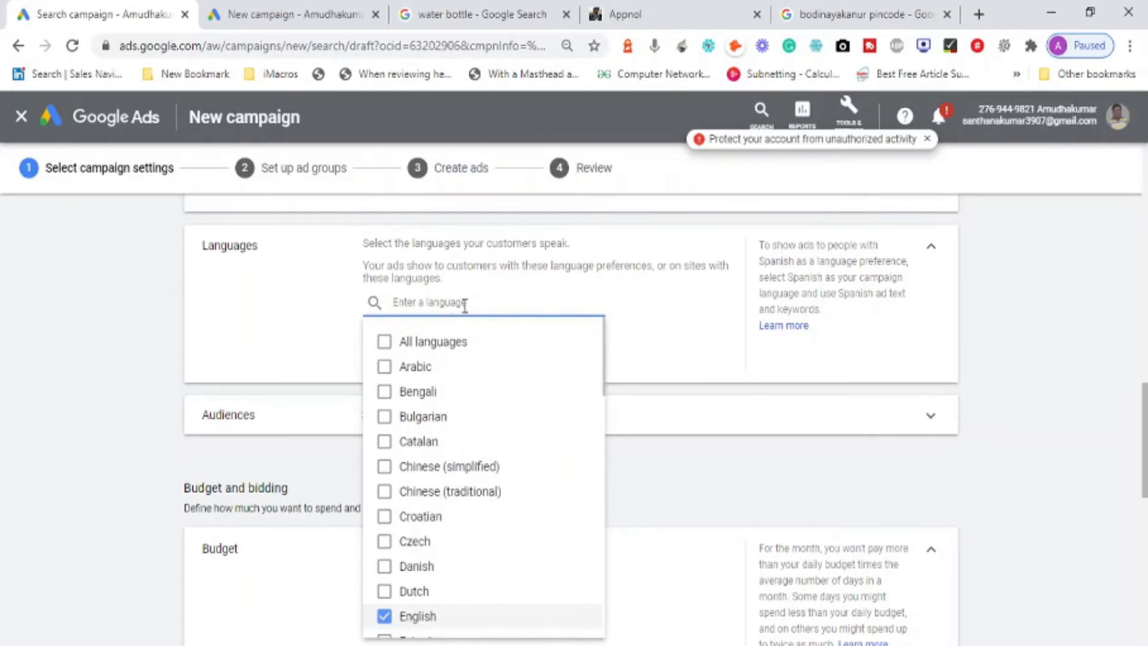
pyautogui.write('tamil')
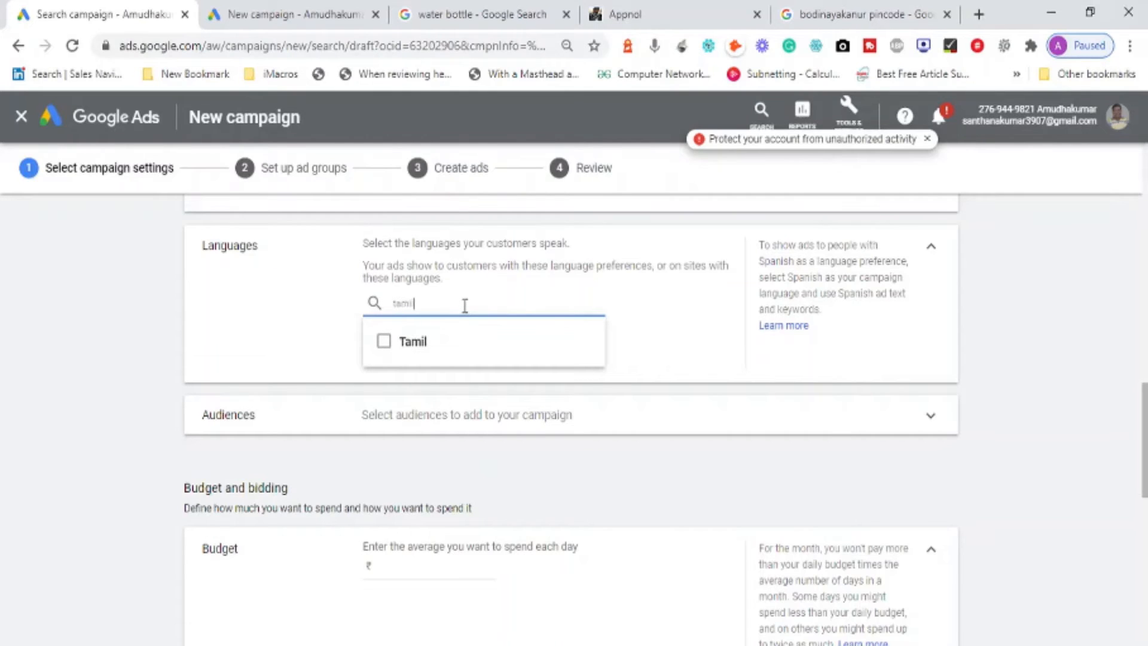
pyautogui.click(384, 341)
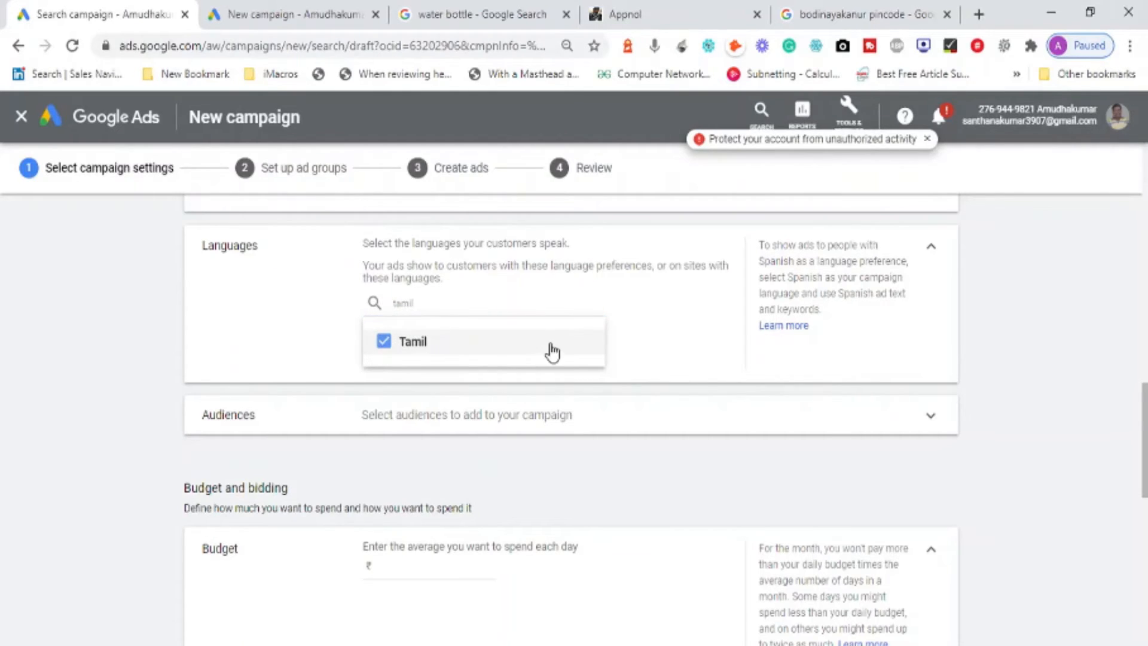
pyautogui.click(697, 324)
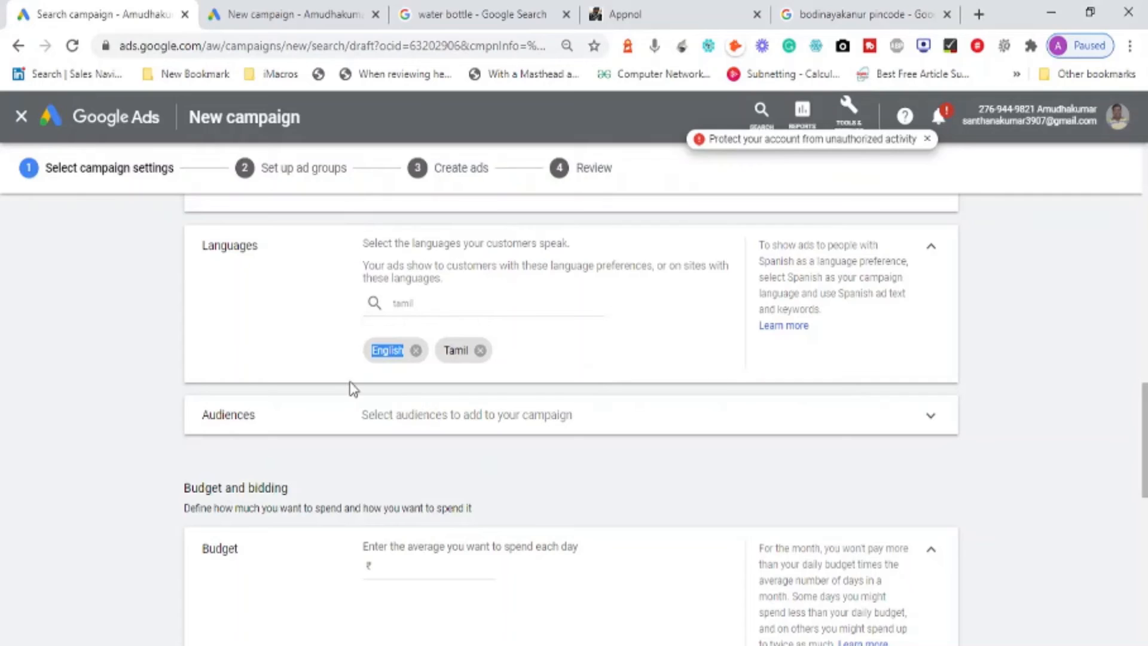
pyautogui.click(100, 357)
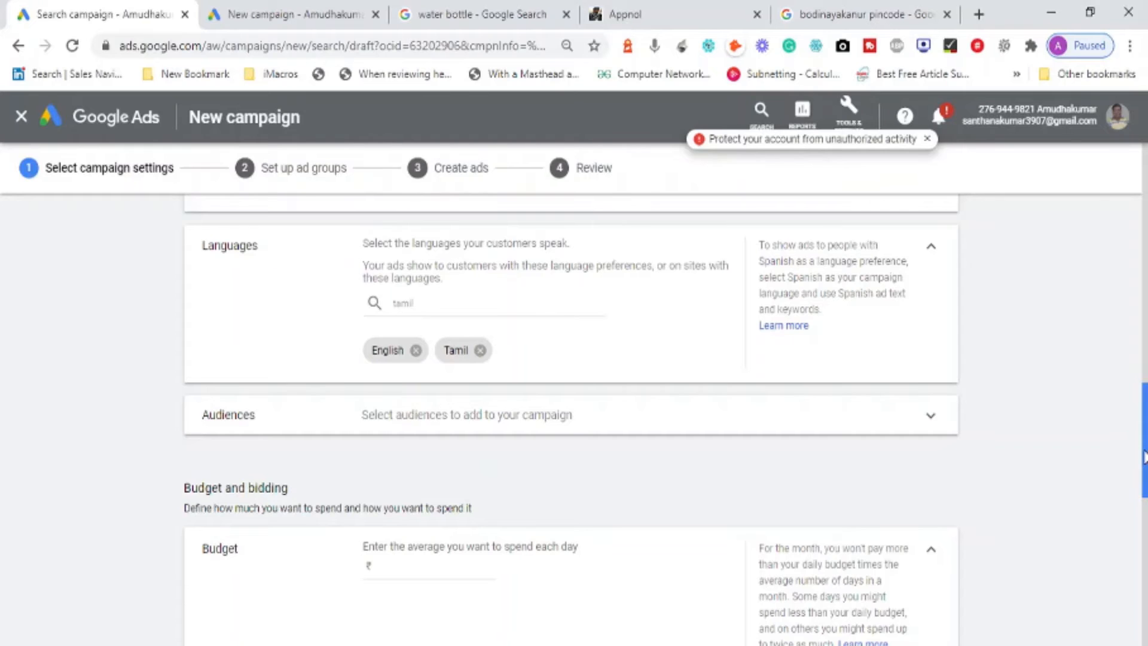
# Set the campaign's average daily budget to ₹1.
pyautogui.moveTo(1144, 457); pyautogui.dragTo(1144, 497)
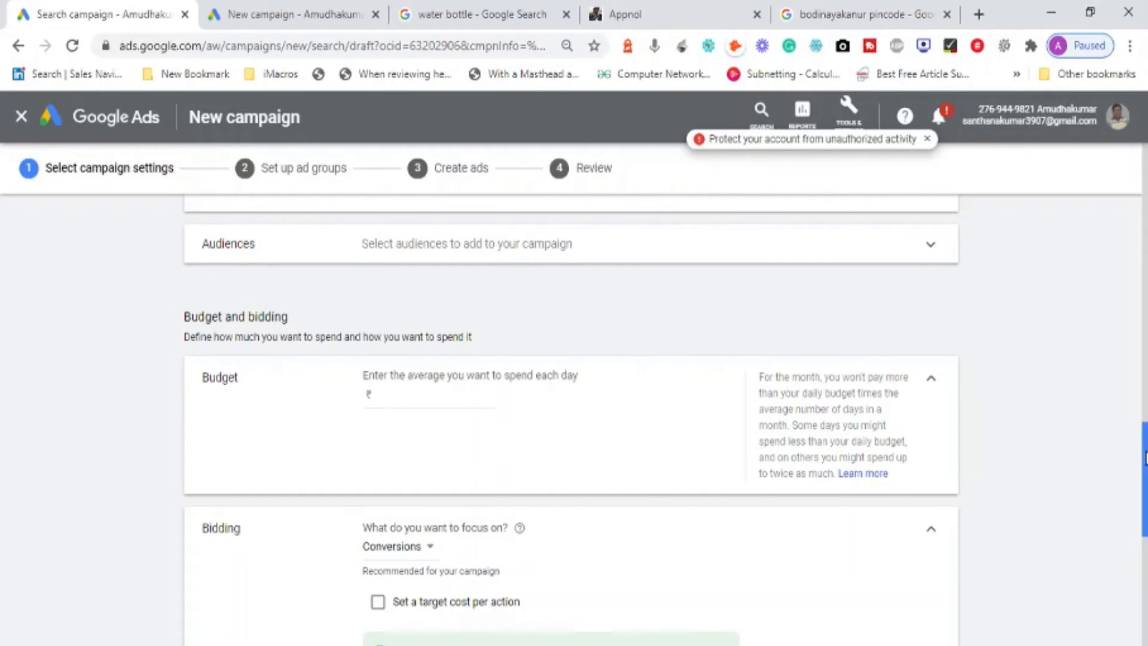
pyautogui.scroll(1, 1145, 457)
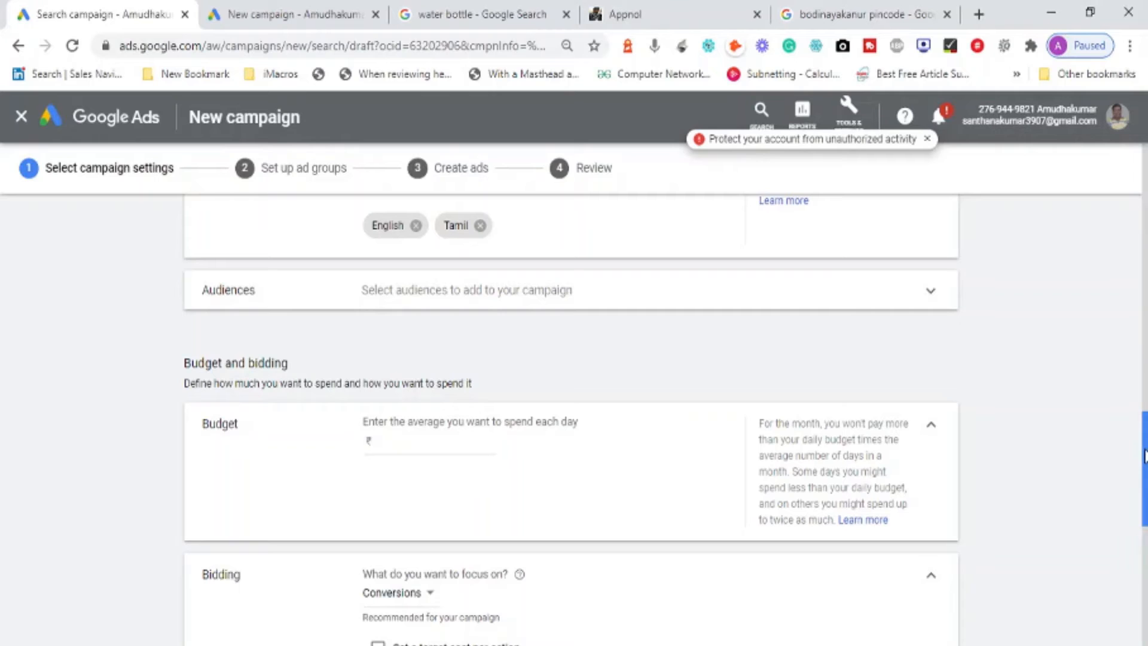
pyautogui.moveTo(1145, 457); pyautogui.dragTo(1146, 491)
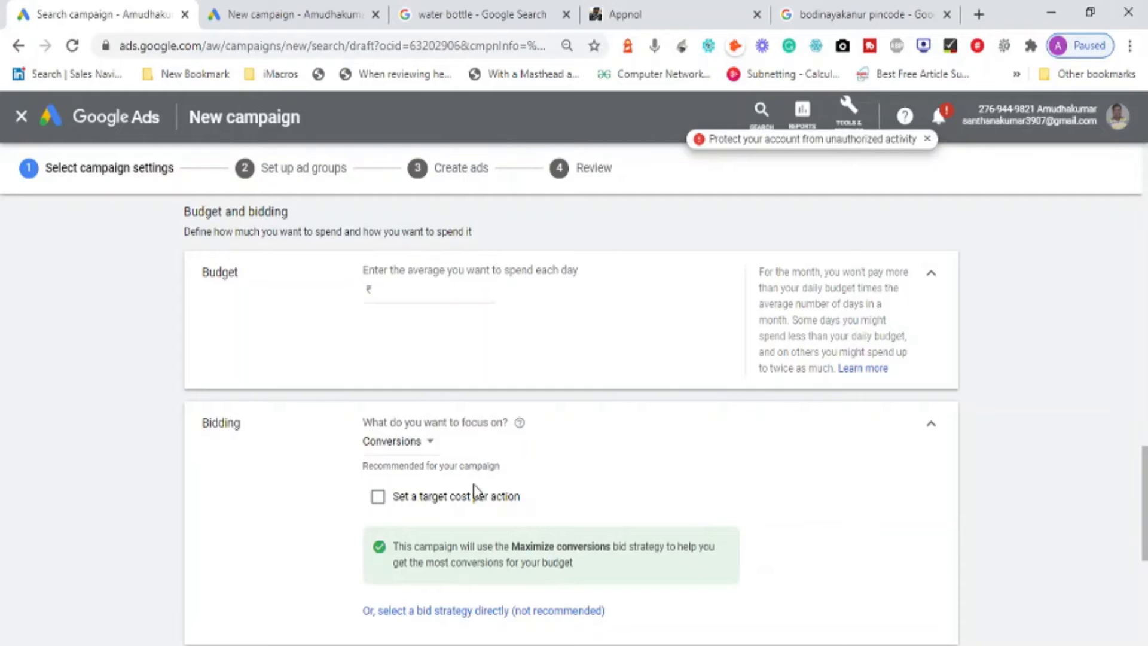
pyautogui.click(415, 291)
pyautogui.write('1')
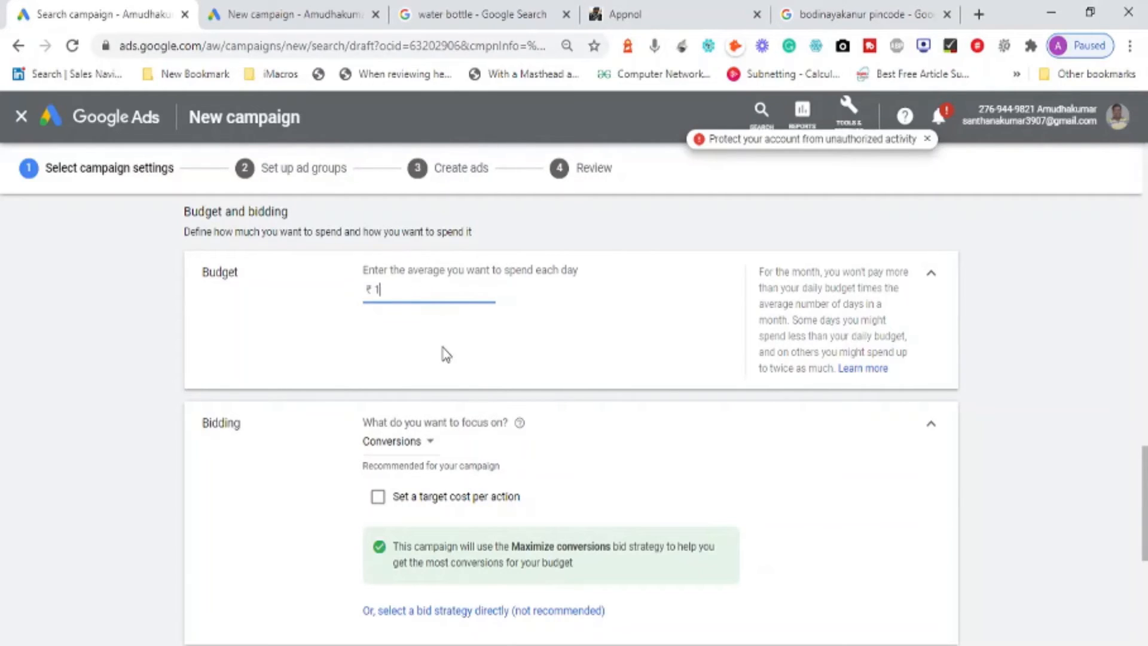
pyautogui.click(446, 354)
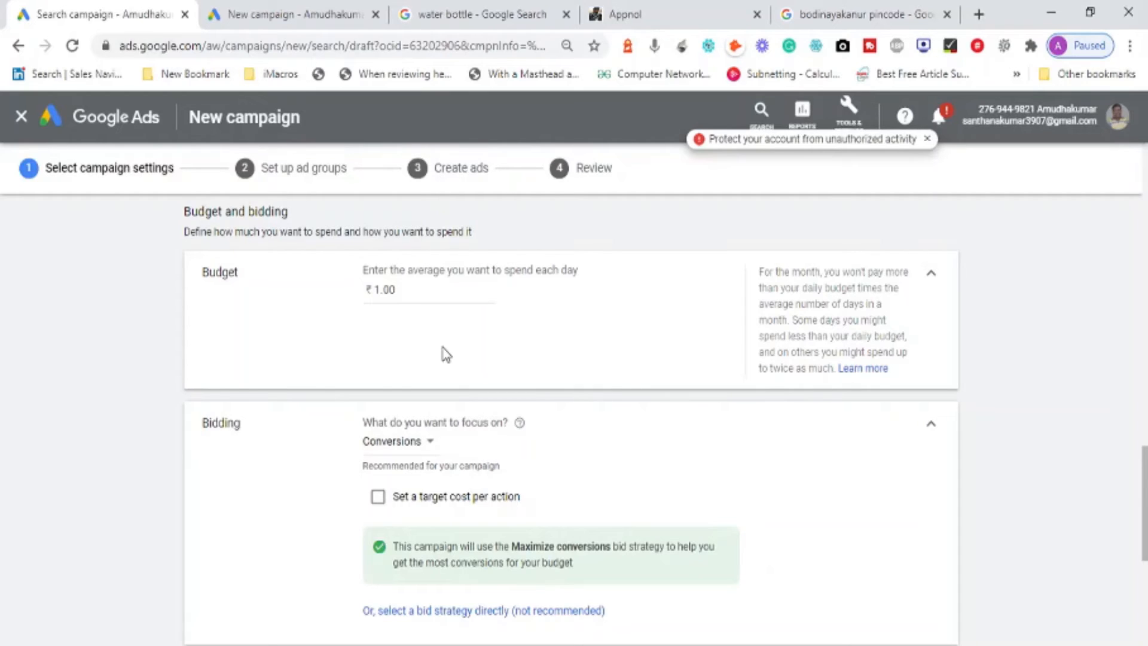
# Set the campaign's average daily budget to ₹100.
pyautogui.doubleClick(427, 276)
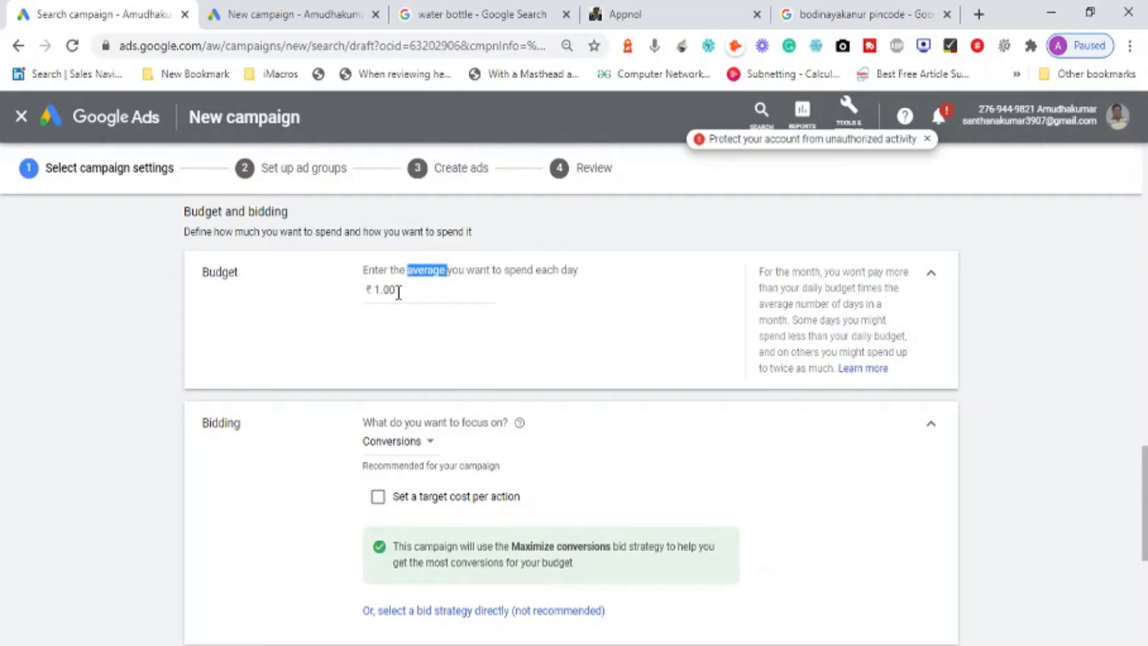
pyautogui.doubleClick(399, 292)
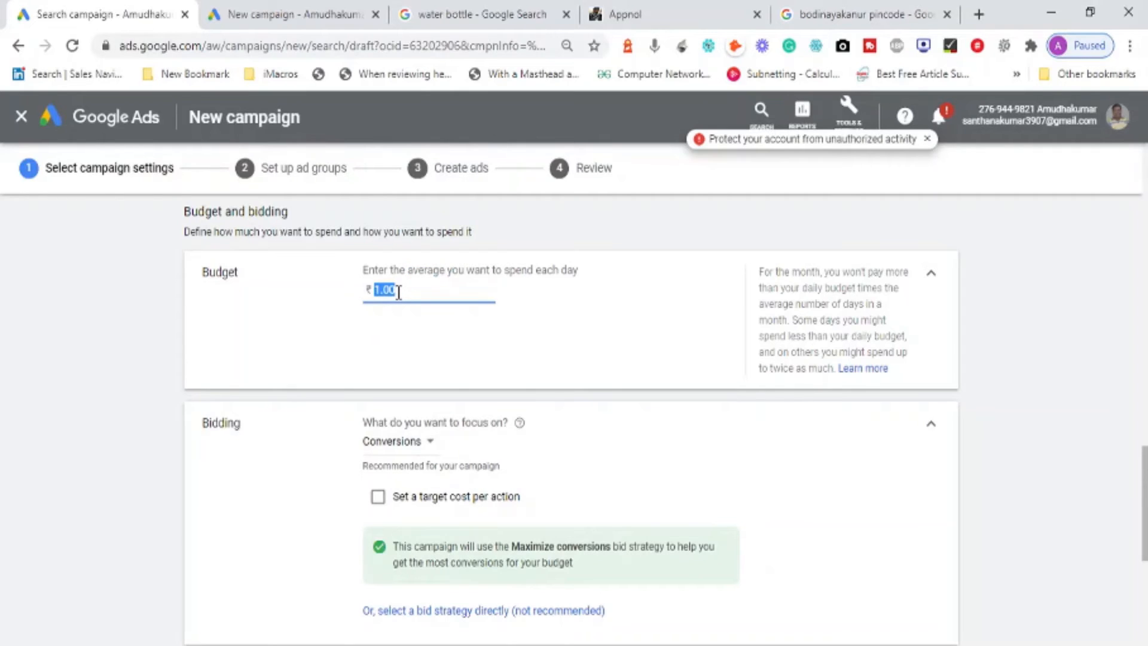
pyautogui.write('100')
pyautogui.click(441, 342)
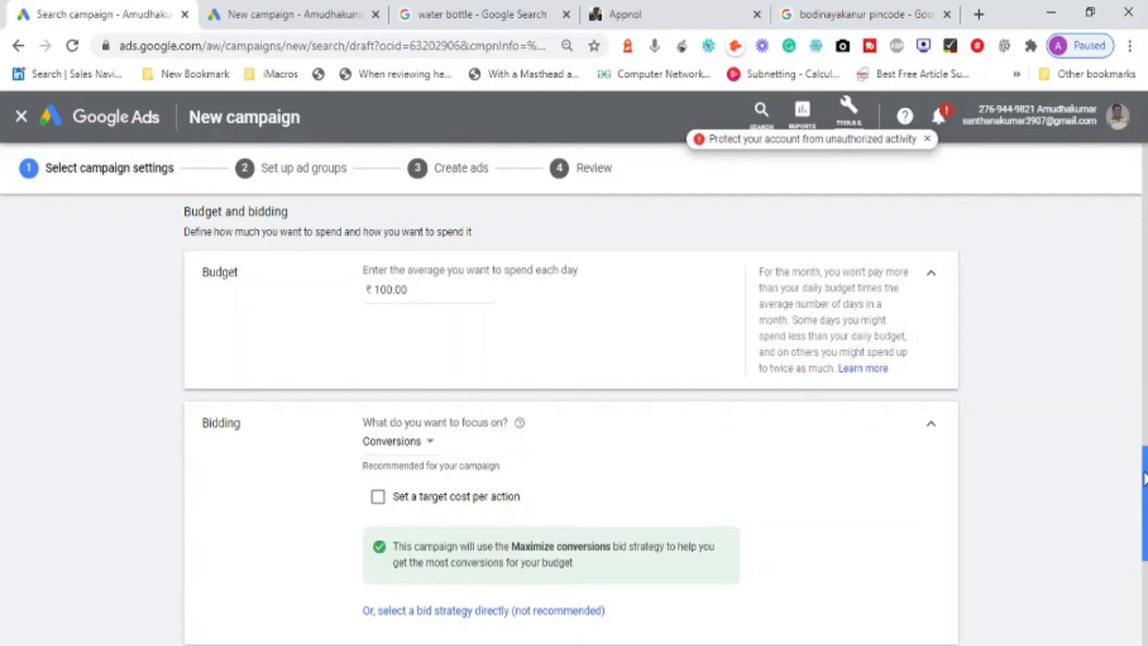
# Review the bidding focus options, including Impression share, and choose Conversions as the campaign's focus.
pyautogui.moveTo(1144, 479); pyautogui.dragTo(1143, 492)
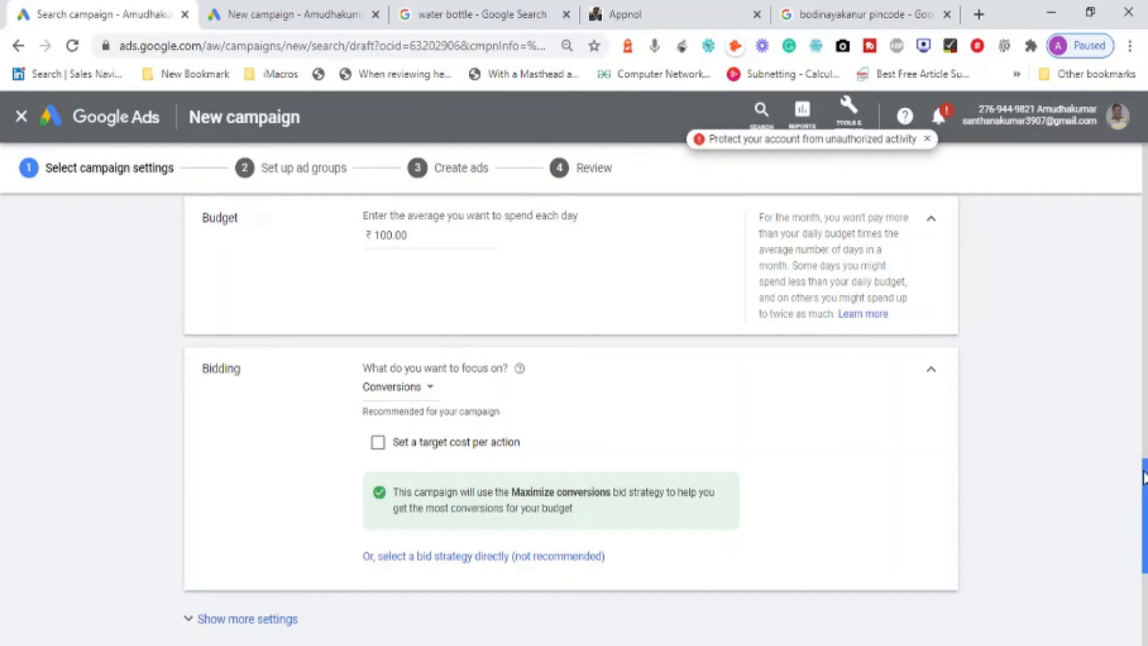
pyautogui.moveTo(1143, 484); pyautogui.dragTo(1144, 518)
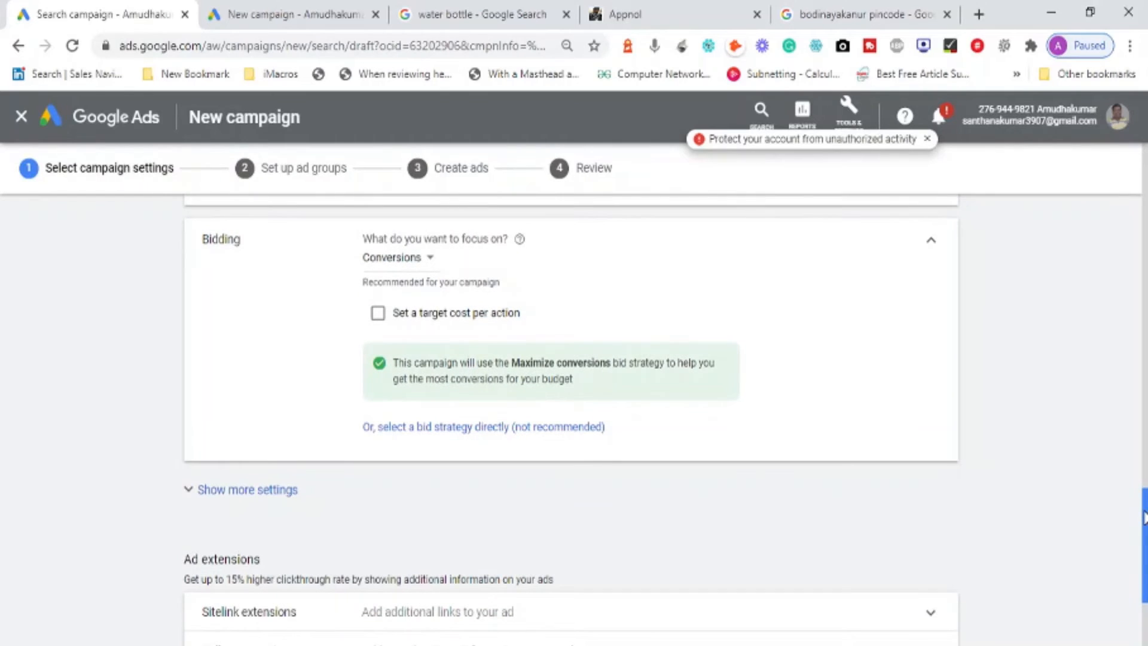
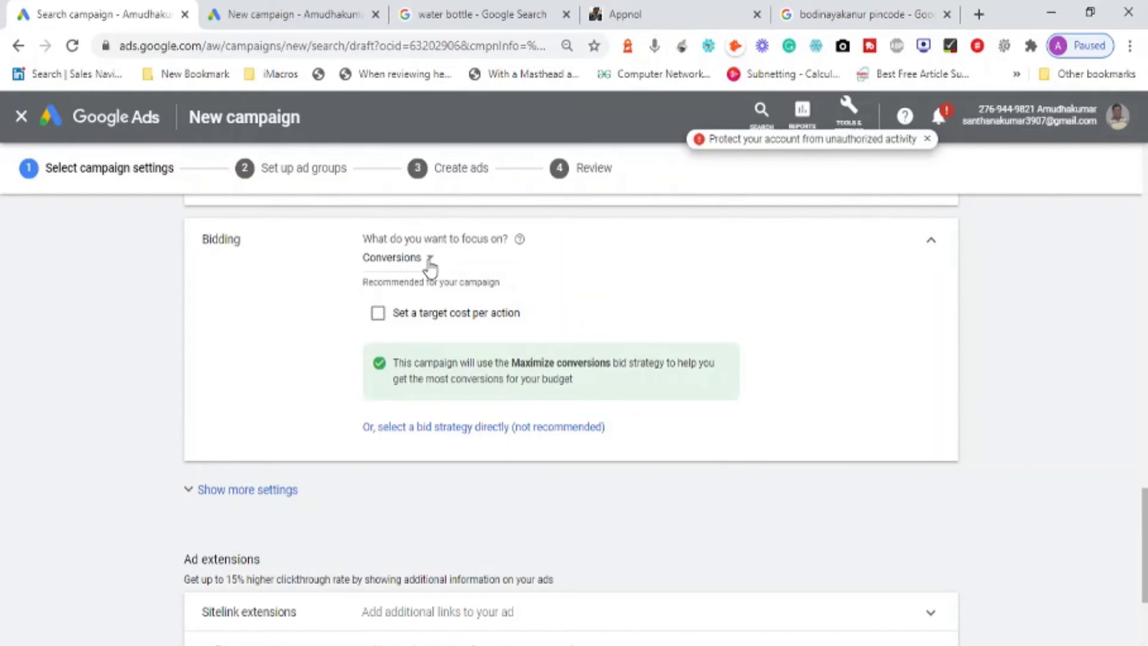
pyautogui.click(428, 258)
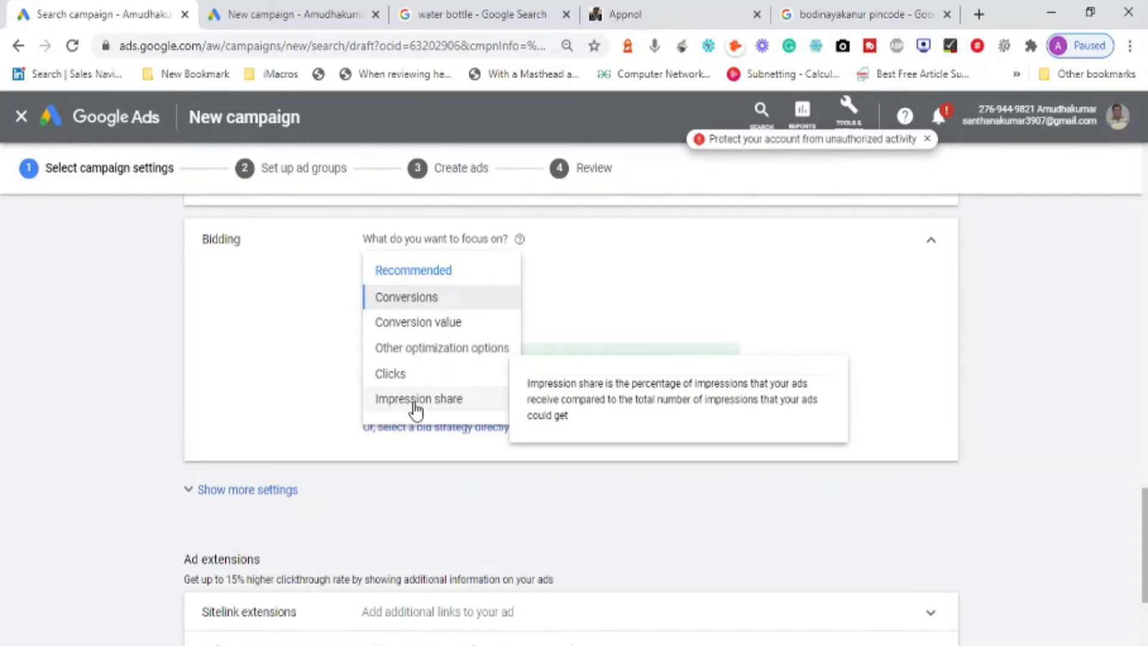
pyautogui.click(407, 299)
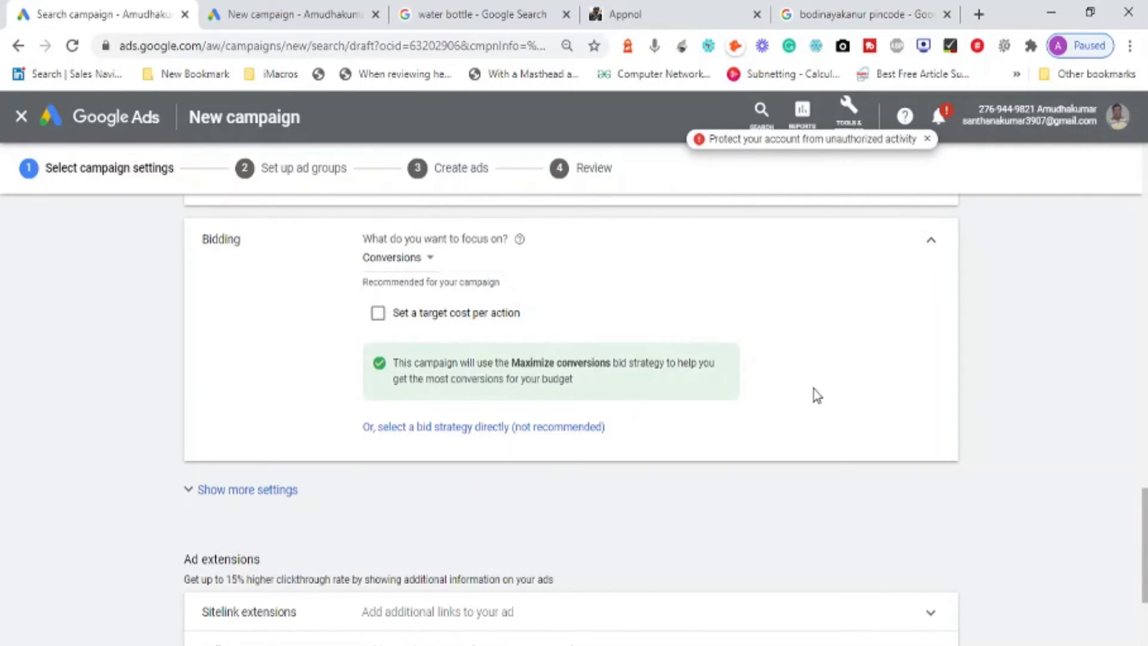
# Enable a target cost per action for the conversions bidding and set the target CPA to ₹50.
pyautogui.click(378, 313)
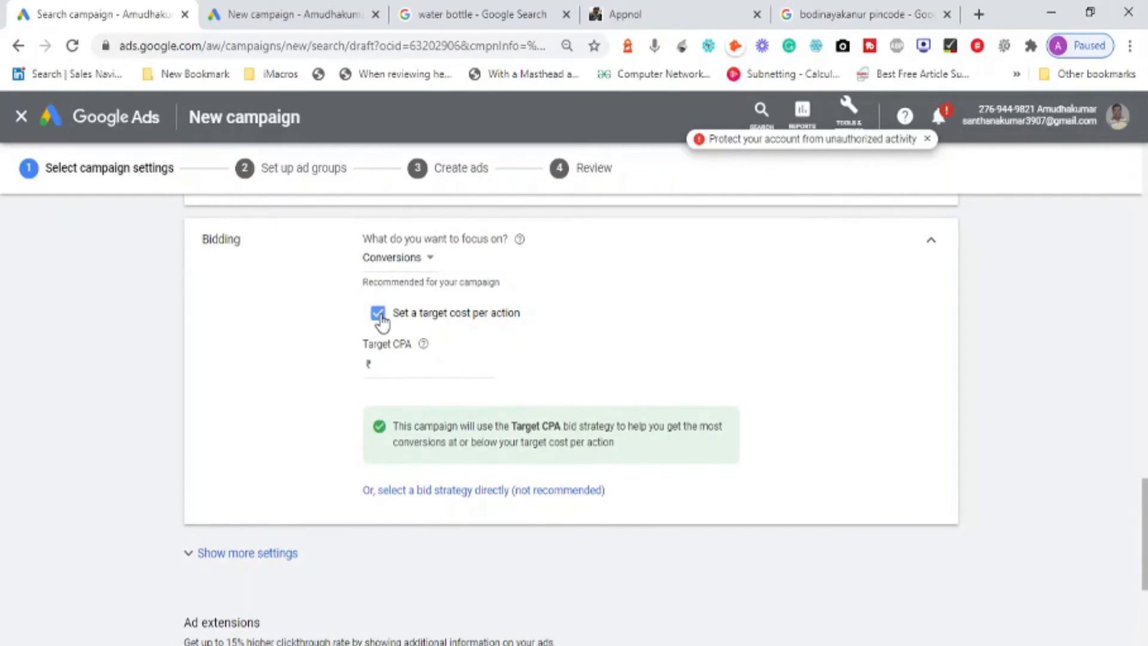
pyautogui.click(378, 312)
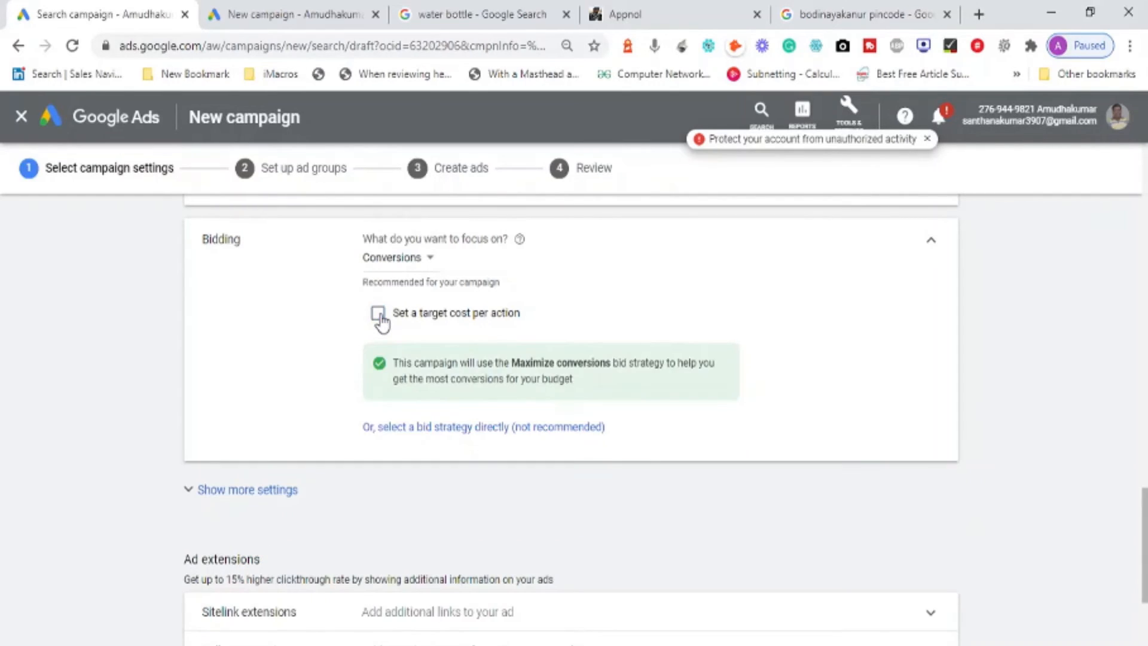
pyautogui.click(378, 313)
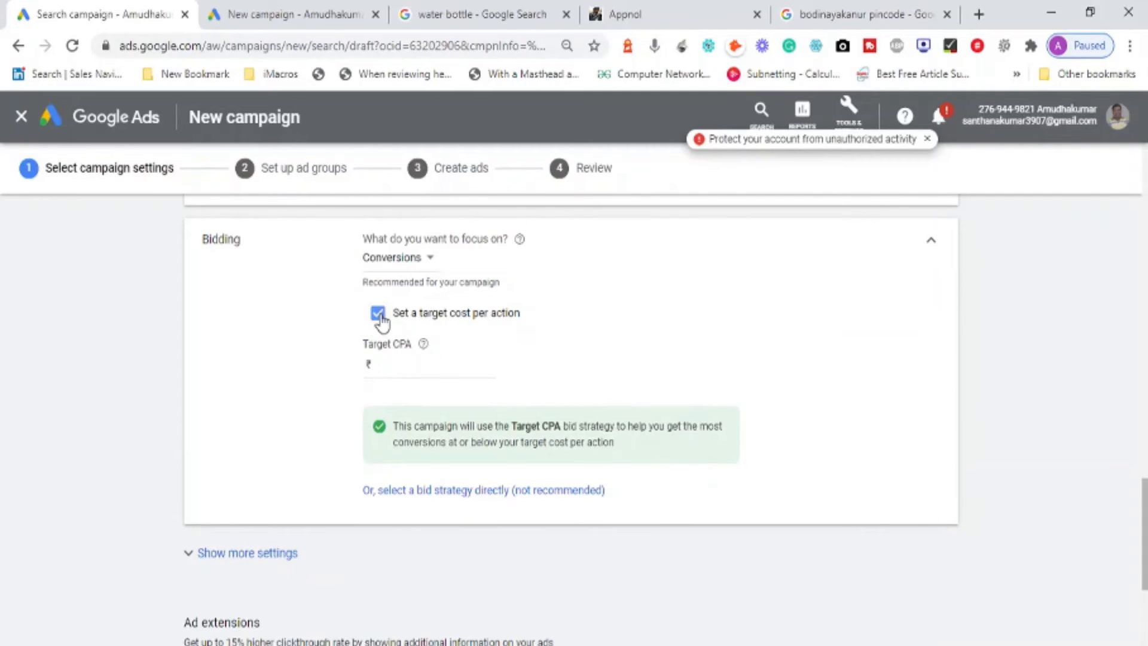
pyautogui.click(395, 369)
pyautogui.write('50')
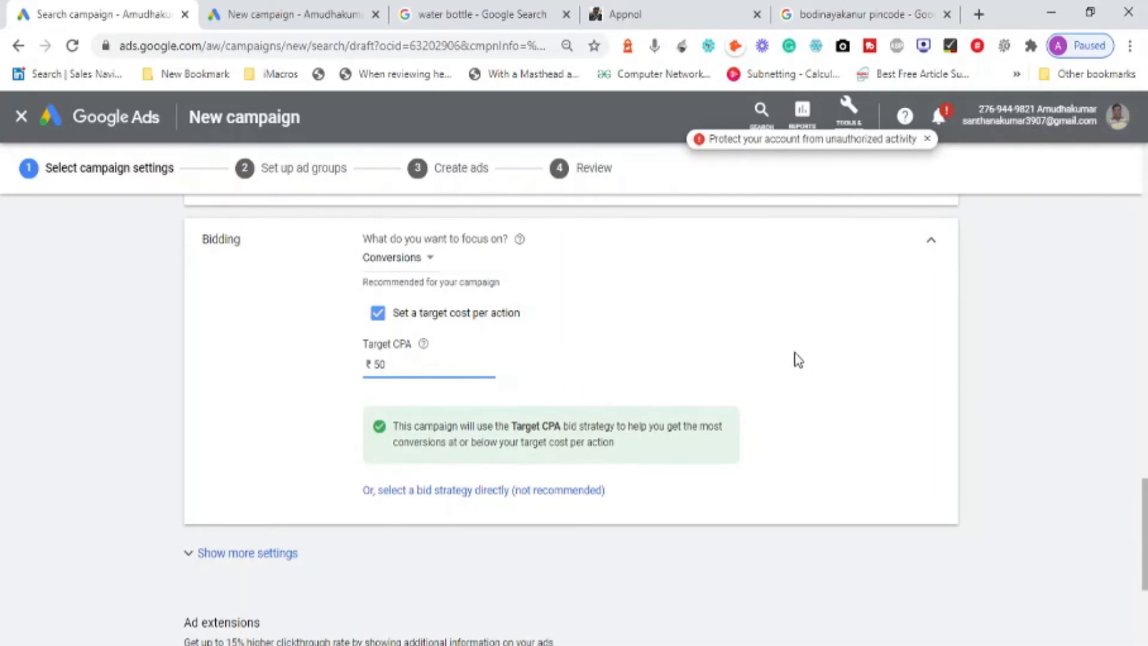
# Turn off the target cost per action for the Conversions bidding.
pyautogui.click(1004, 394)
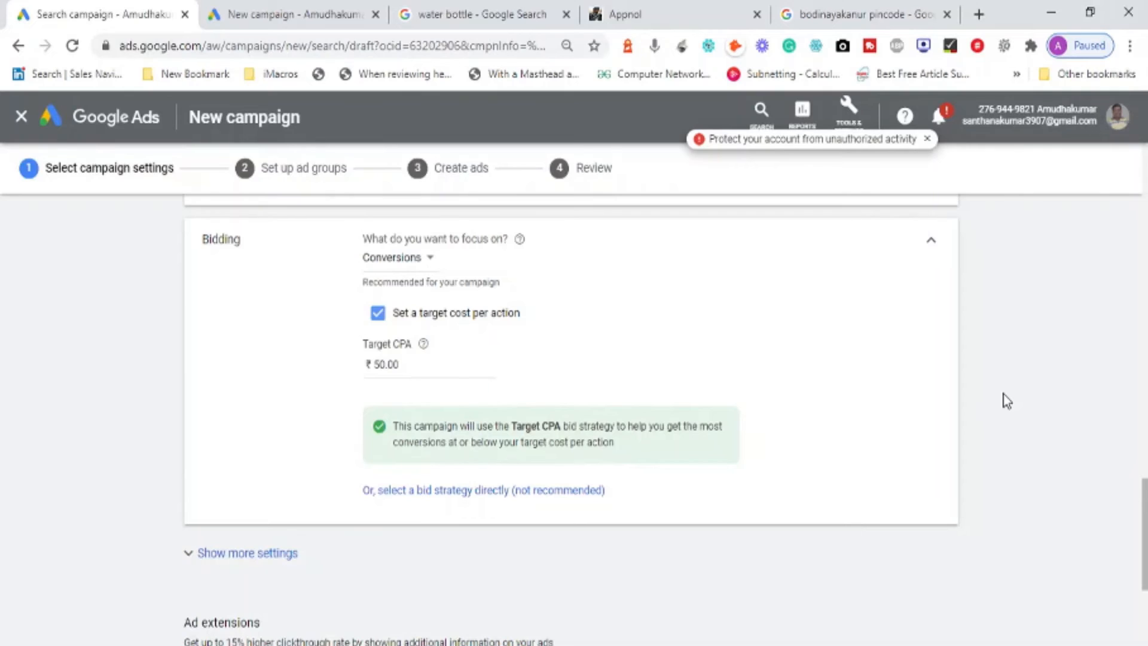
pyautogui.click(378, 313)
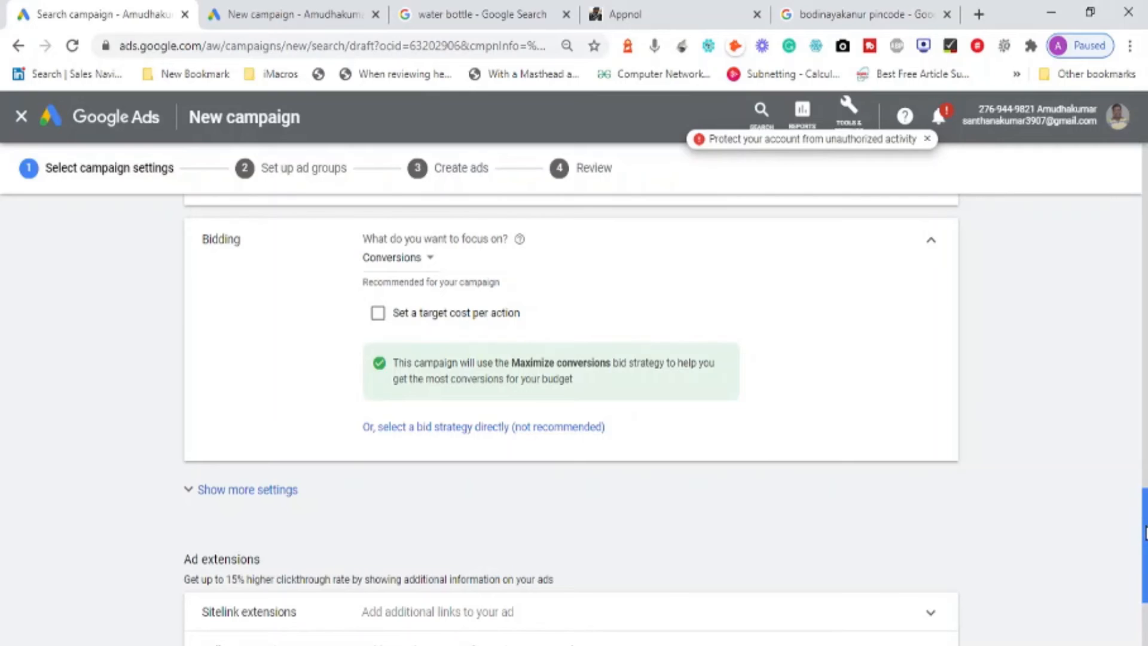
# Examine the additional campaign settings and look over the whole campaign settings page from general settings to ad extensions.
pyautogui.moveTo(1146, 533); pyautogui.dragTo(1146, 579)
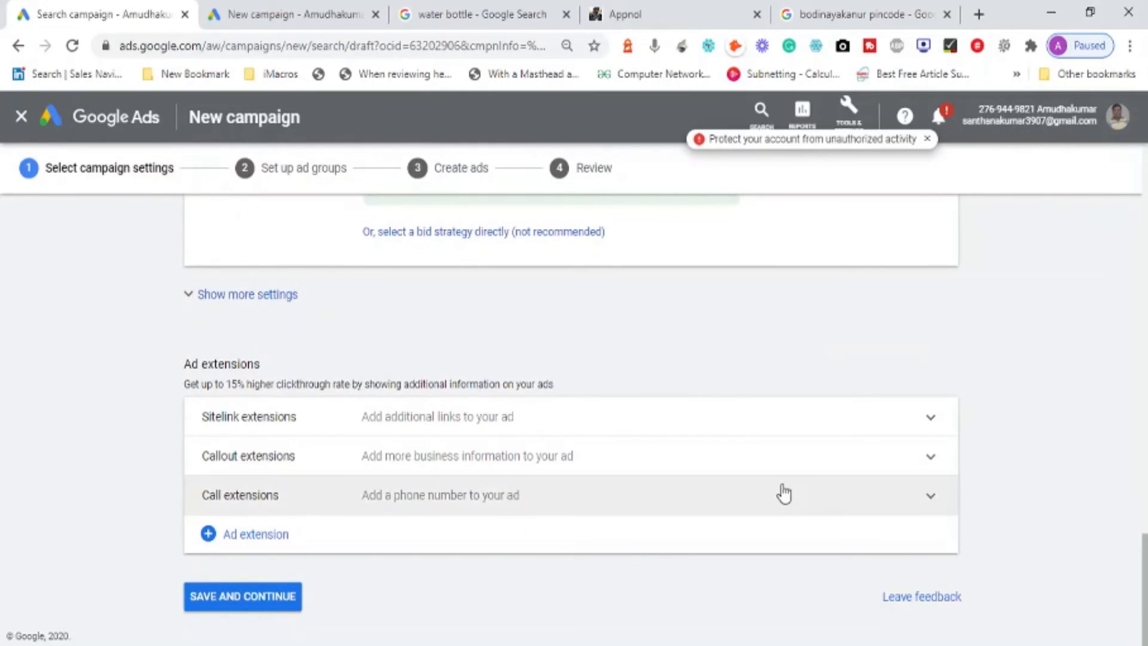
pyautogui.click(189, 304)
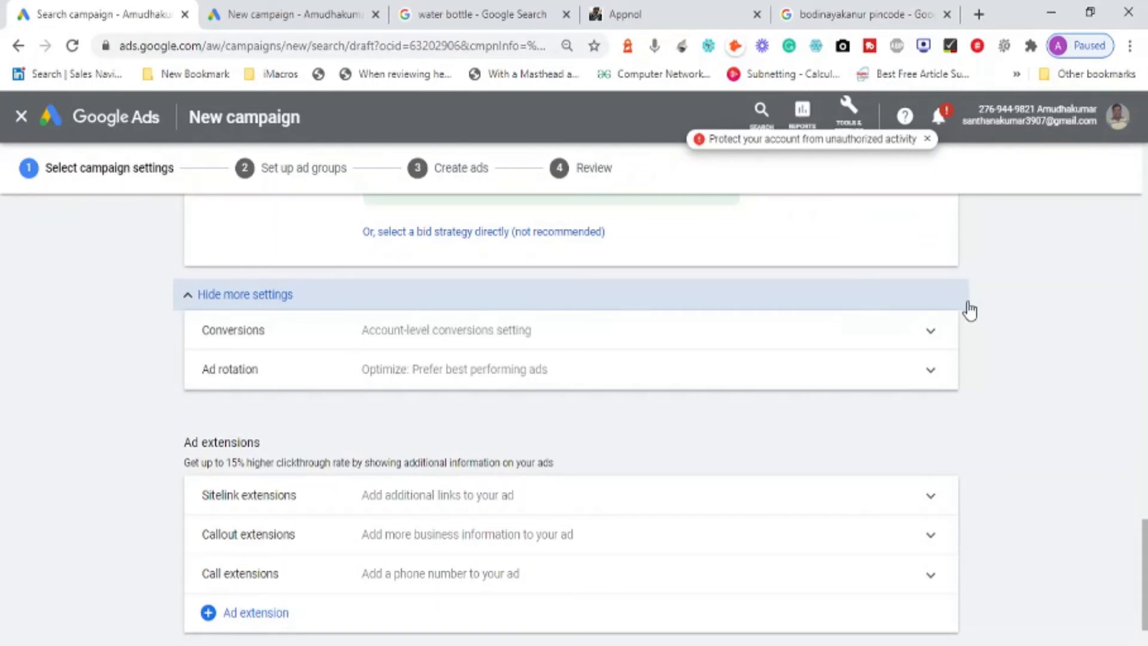
pyautogui.click(190, 297)
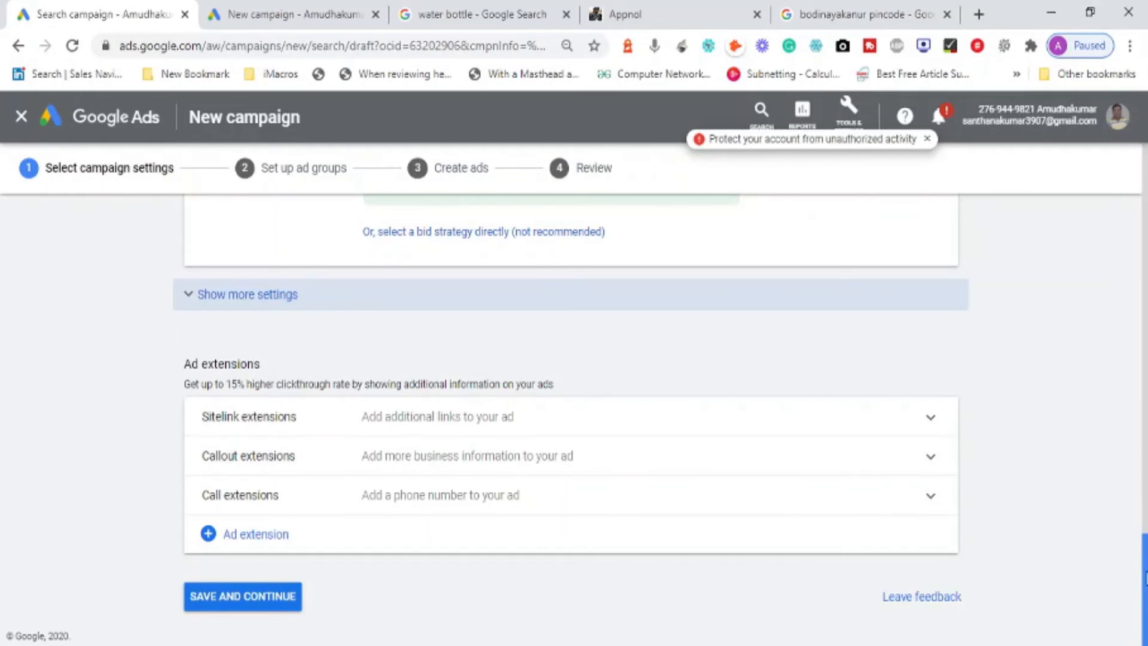
pyautogui.moveTo(1144, 586); pyautogui.dragTo(1144, 6)
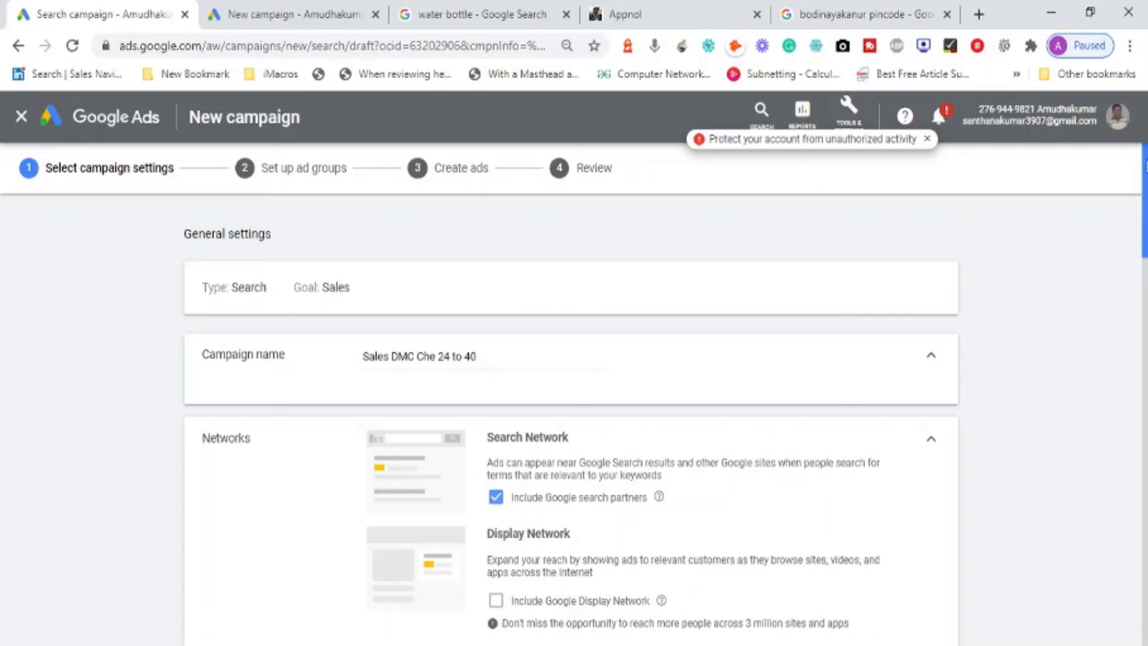
pyautogui.moveTo(1144, 254); pyautogui.dragTo(1146, 587)
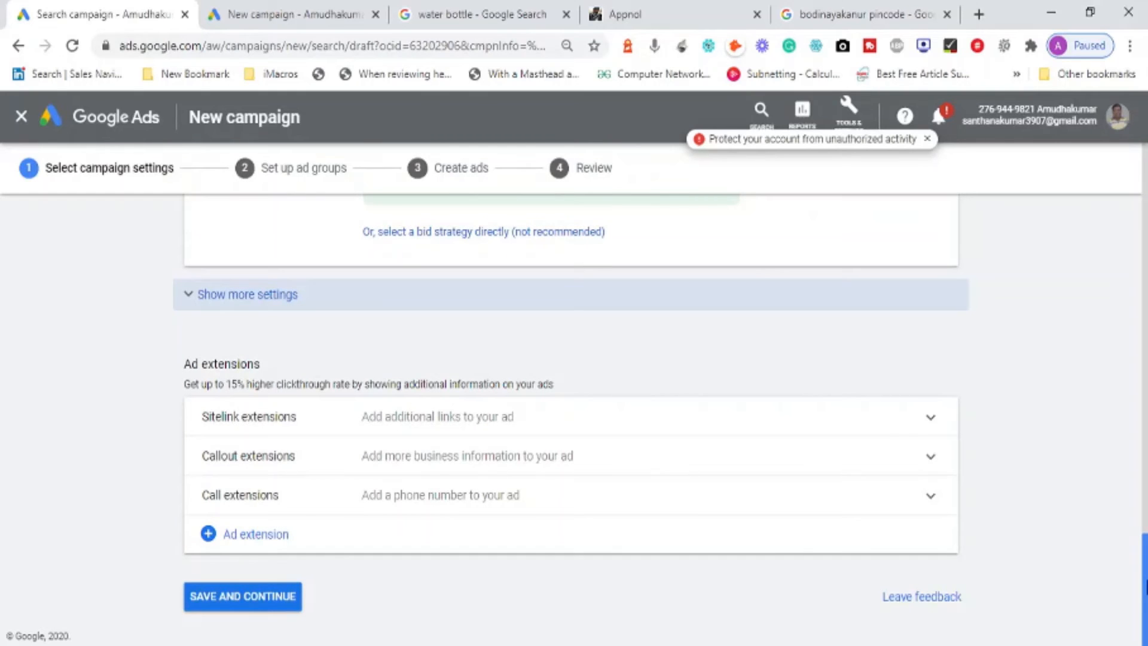
pyautogui.moveTo(1145, 586)
pyautogui.mouseDown()
pyautogui.moveTo(1146, 532)
pyautogui.moveTo(1145, 585)
pyautogui.mouseUp()
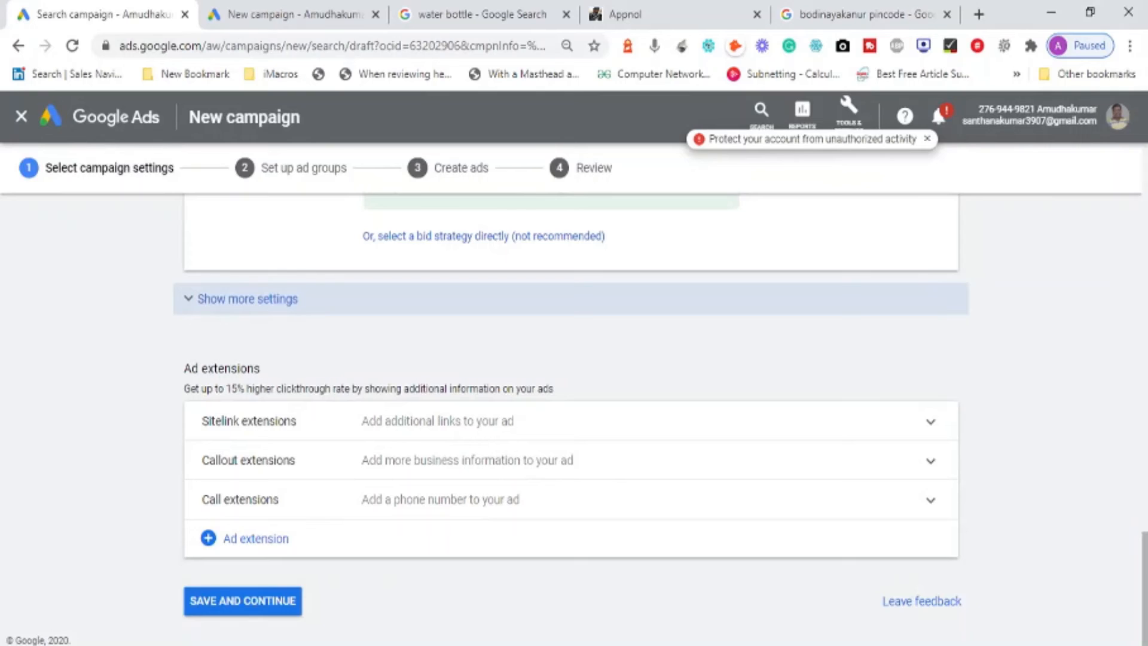
# Save the campaign settings, continue to the ad group setup and exit the new keywords guide.
pyautogui.click(254, 601)
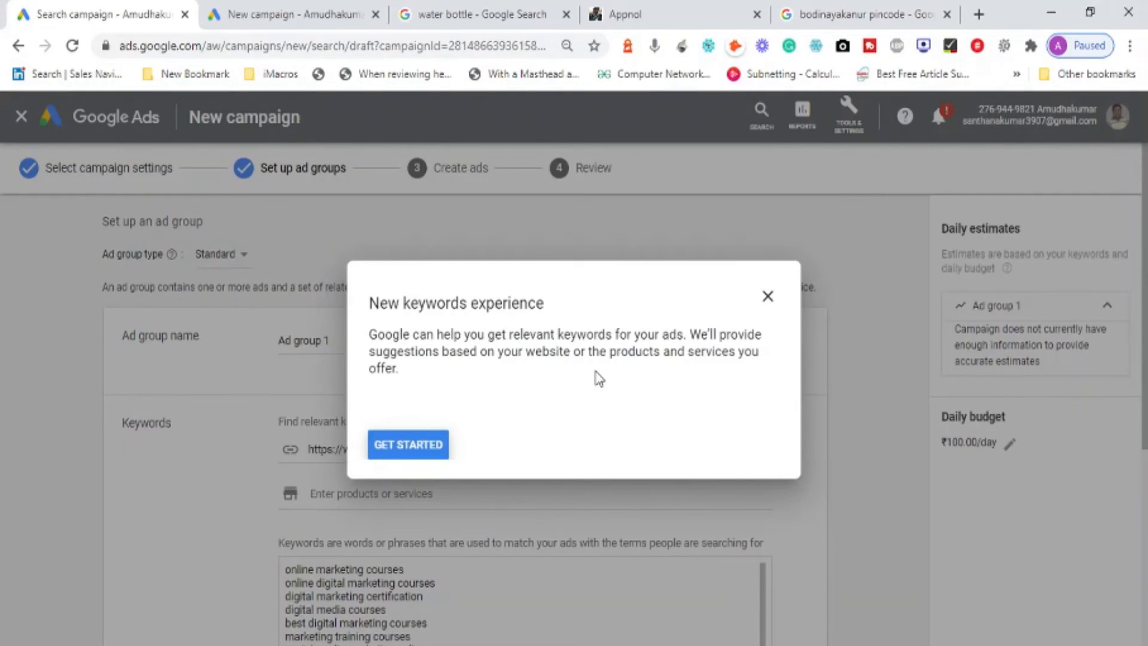
pyautogui.click(768, 297)
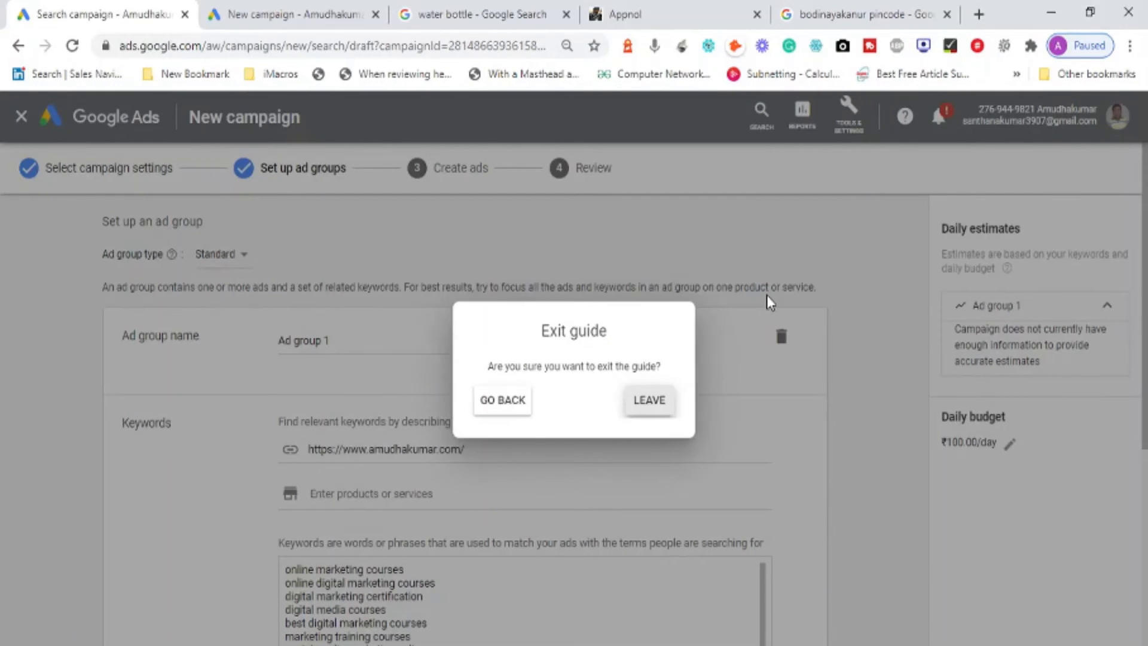
pyautogui.click(643, 404)
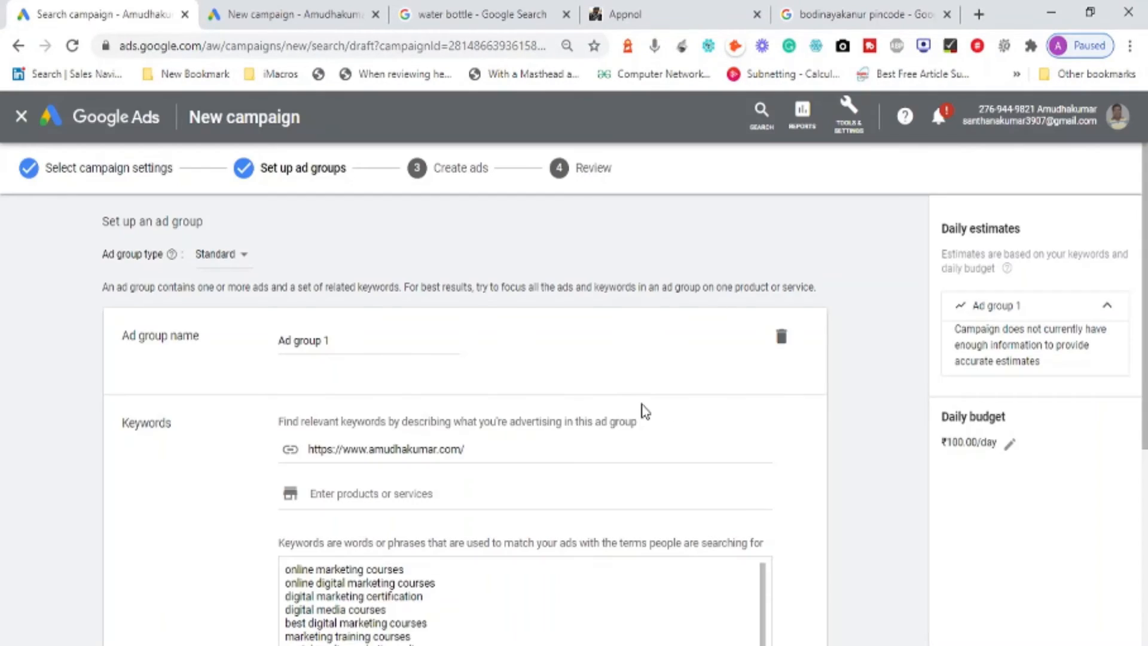
# Rename the first ad group as SEO.
pyautogui.click(387, 340)
pyautogui.tripleClick(386, 340)
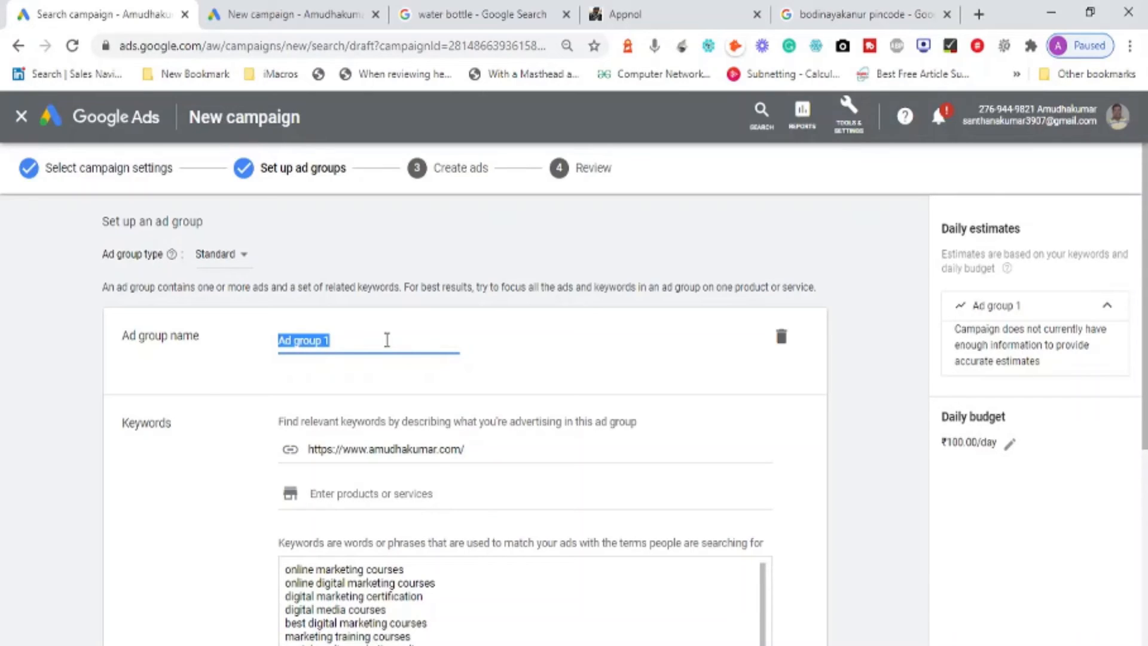
pyautogui.write('SEO')
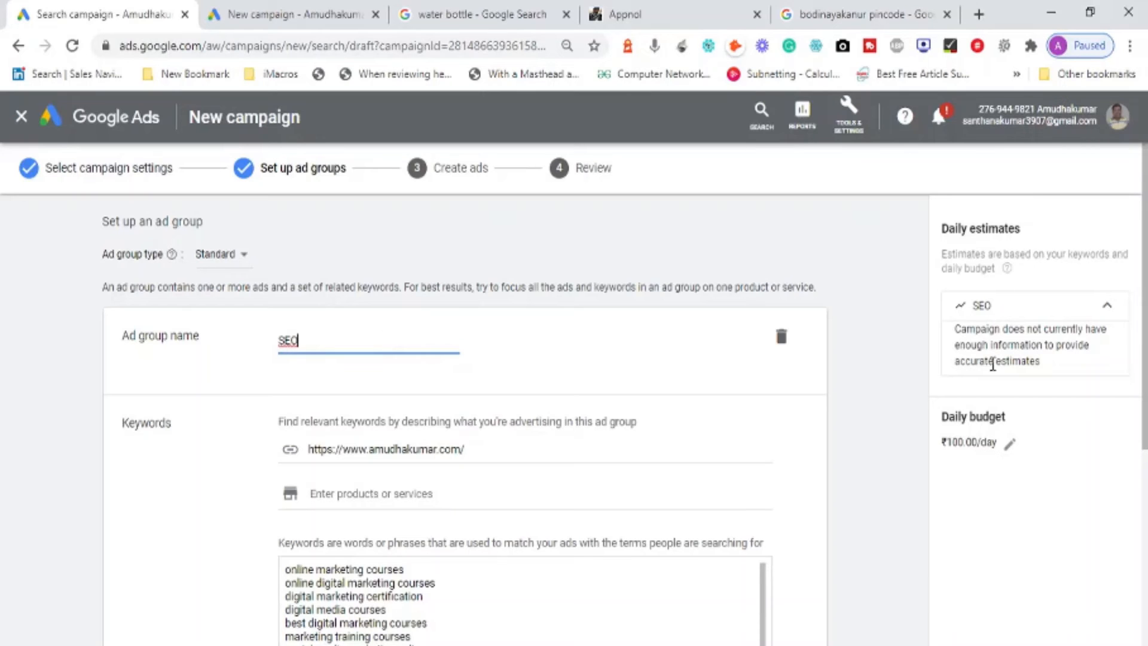
# Clear all prefilled keywords from the SEO ad group's keyword list.
pyautogui.scroll(-1, 1146, 346)
pyautogui.moveTo(1145, 345); pyautogui.dragTo(1145, 436)
pyautogui.click(539, 489)
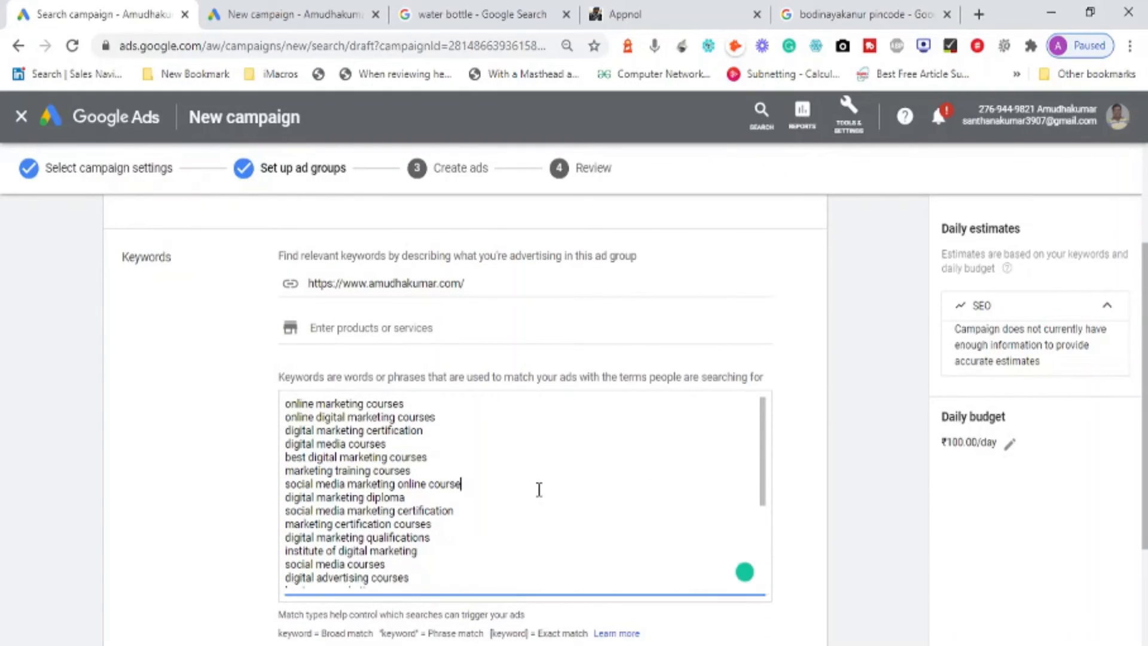
pyautogui.hotkey('ctrl', 'a')
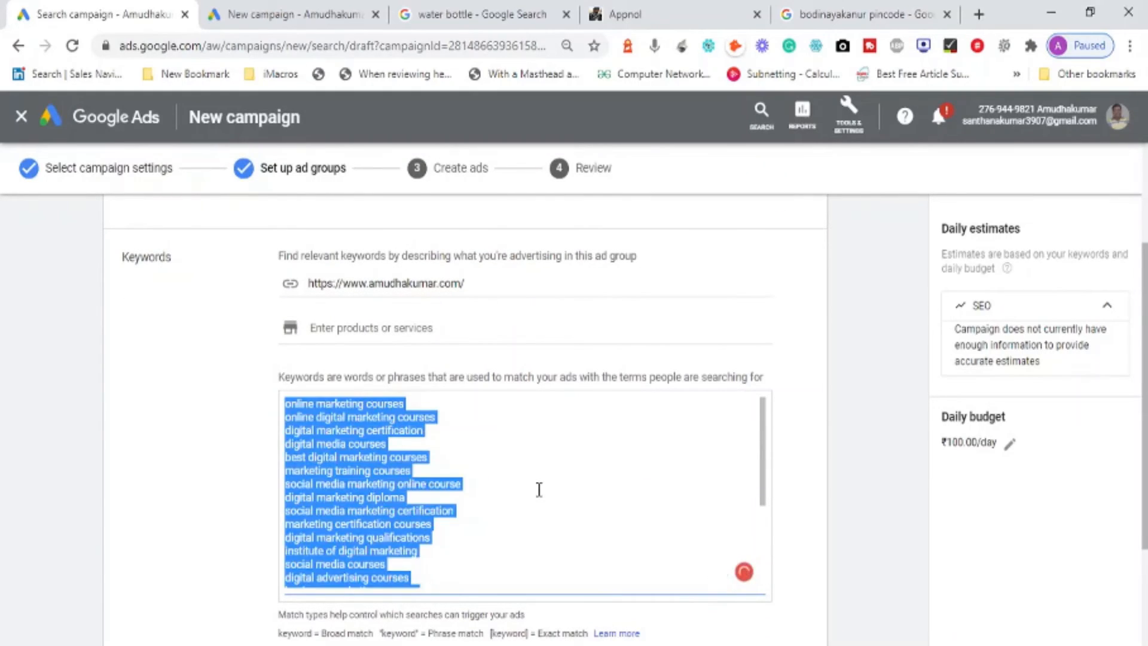
pyautogui.press('BackSpace')
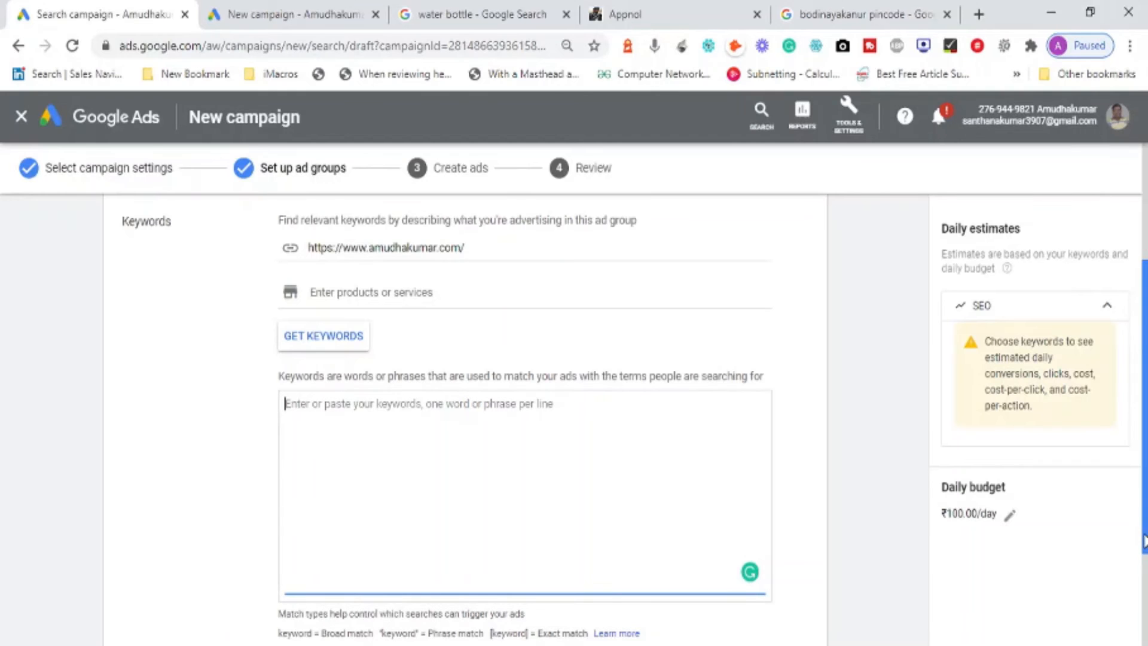
# Add "SEO Course" as the ad group's product or service and get keyword suggestions for it.
pyautogui.scroll(2, 1144, 541)
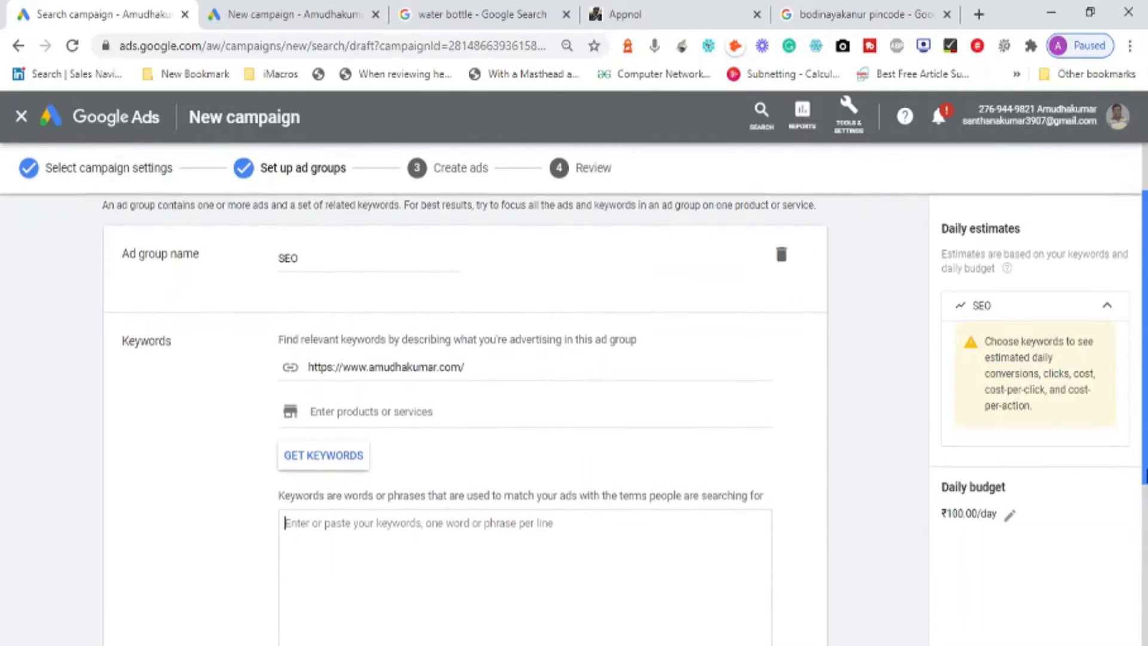
pyautogui.moveTo(1147, 477); pyautogui.dragTo(1145, 504)
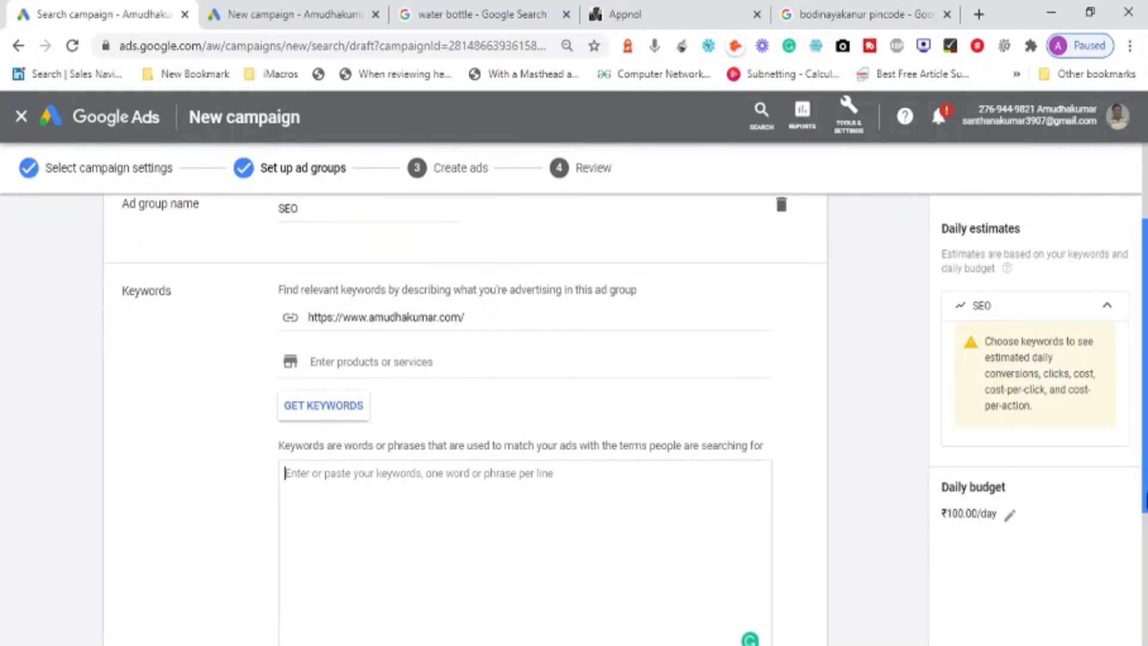
pyautogui.click(372, 359)
pyautogui.write('SE')
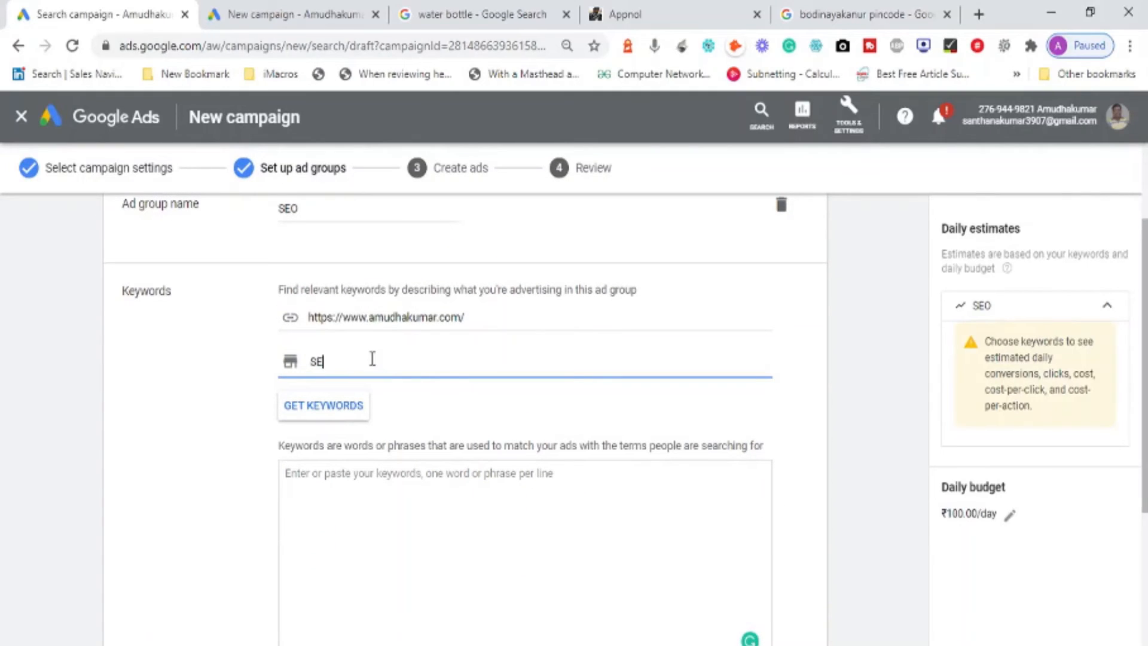
pyautogui.write('O Course')
pyautogui.click(315, 414)
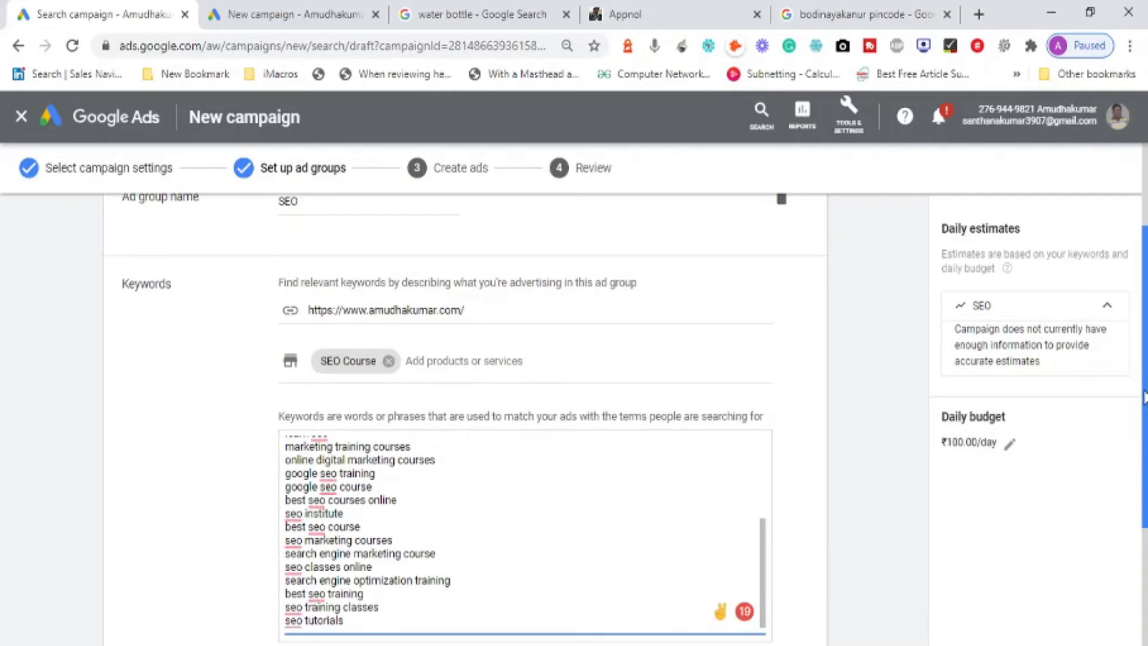
# Read through the SEO ad group's suggested keywords from the first entry to the last.
pyautogui.scroll(-1, 1145, 419)
pyautogui.scroll(-1, 1146, 419)
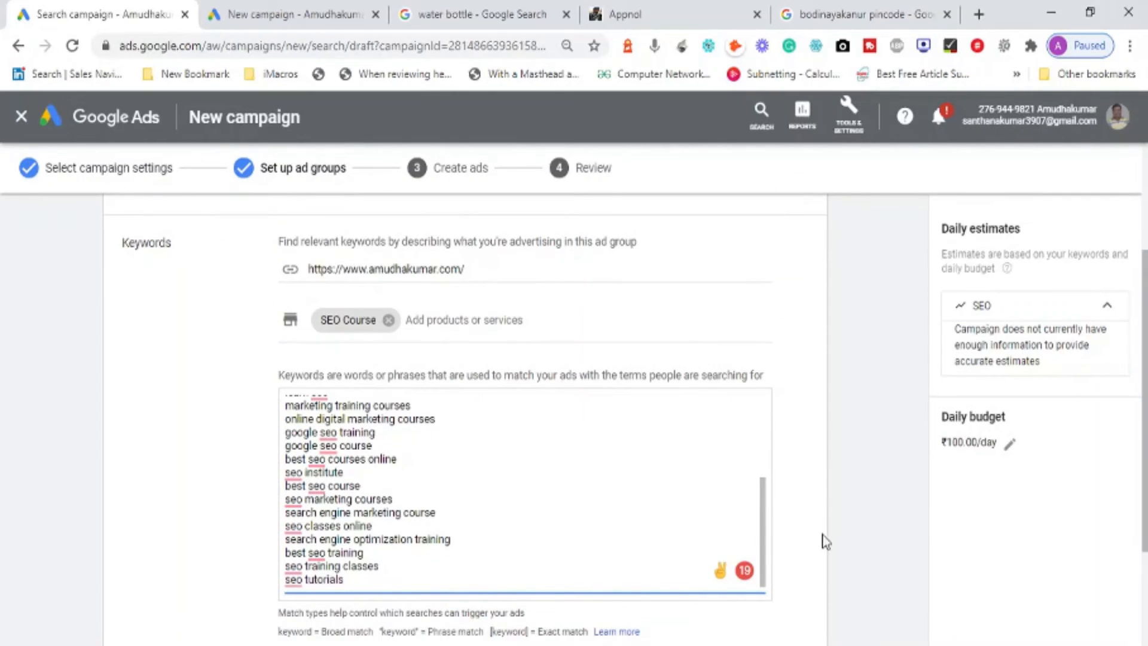
pyautogui.scroll(3, 742, 454)
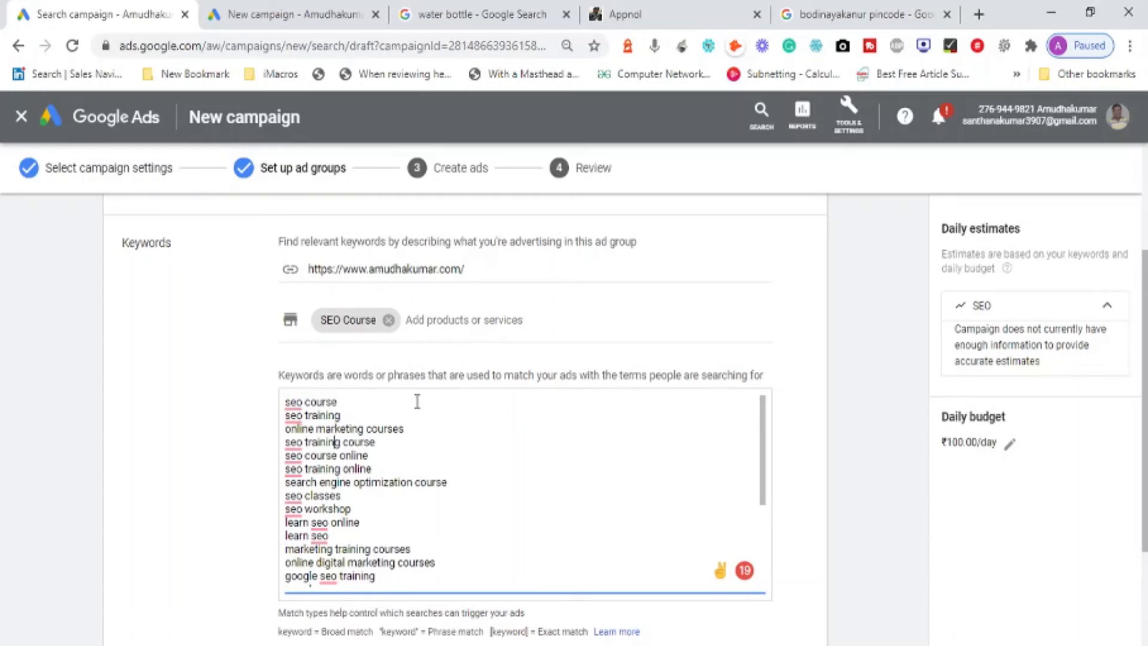
pyautogui.press('Down')
pyautogui.press('Down')
pyautogui.press('Down')
pyautogui.press('Down')
pyautogui.press('Down')
pyautogui.press('Down')
pyautogui.press('Down')
pyautogui.press('Down')
pyautogui.press('Down')
pyautogui.press('Down')
pyautogui.press('Down')
pyautogui.press('Down')
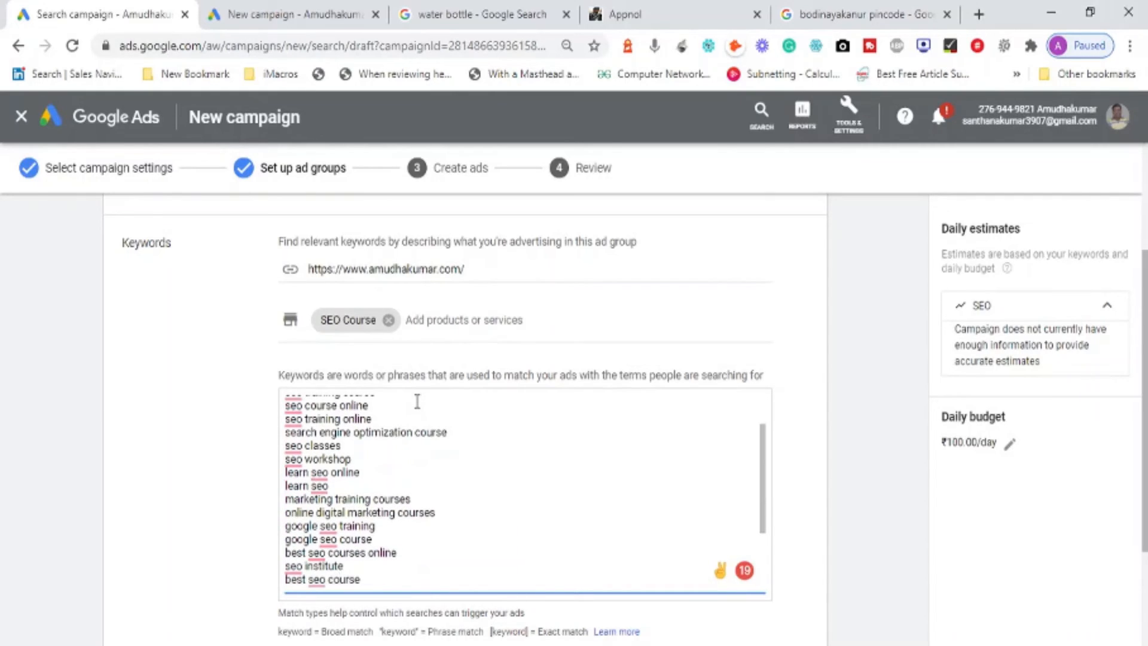
pyautogui.press('Down')
pyautogui.press('Down')
pyautogui.press('Down')
pyautogui.press('Down')
pyautogui.press('Down')
pyautogui.press('Down')
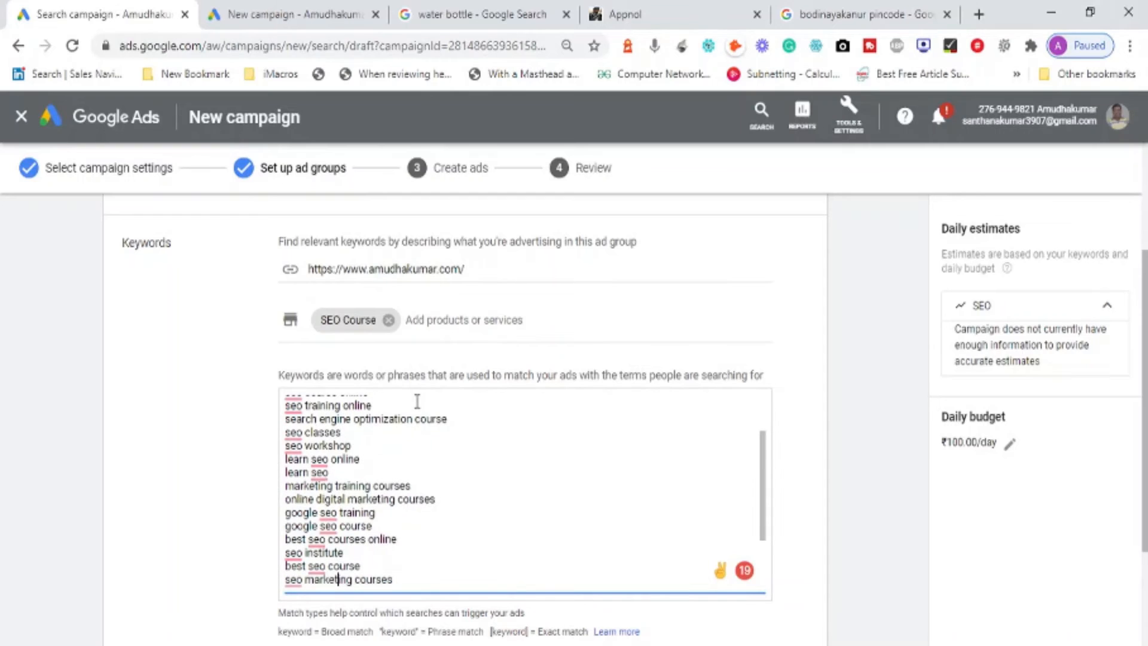
pyautogui.press('Down')
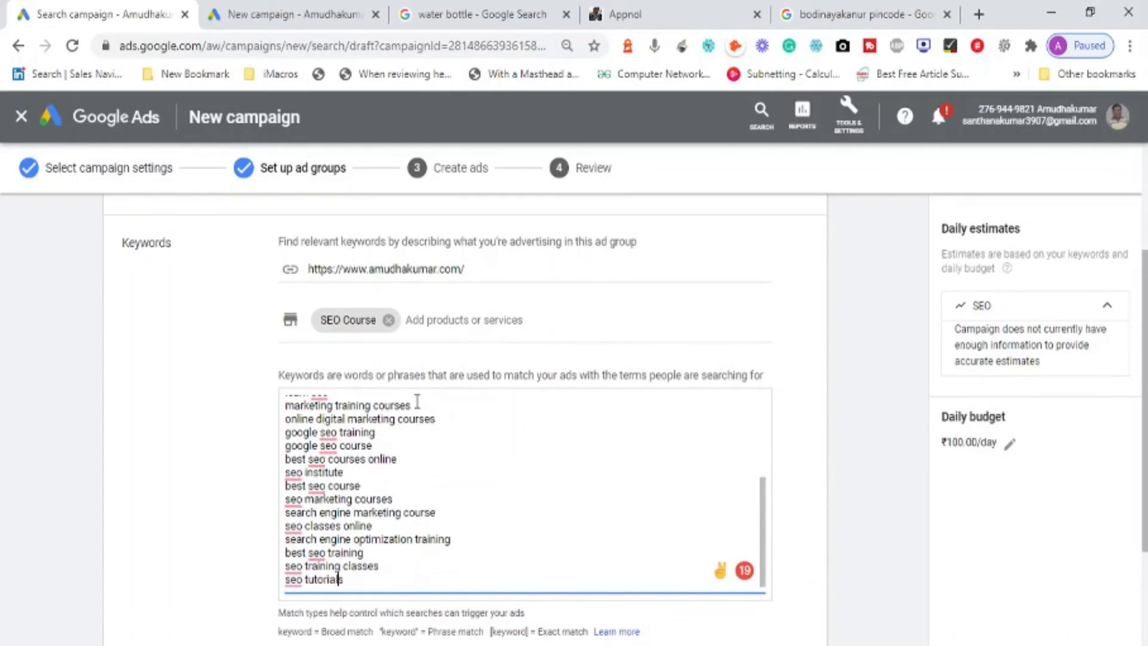
pyautogui.press('End')
# Search the page for "SEO" to highlight the matching keywords in the list.
pyautogui.hotkey('ctrl', 'f')
pyautogui.write('SEO')
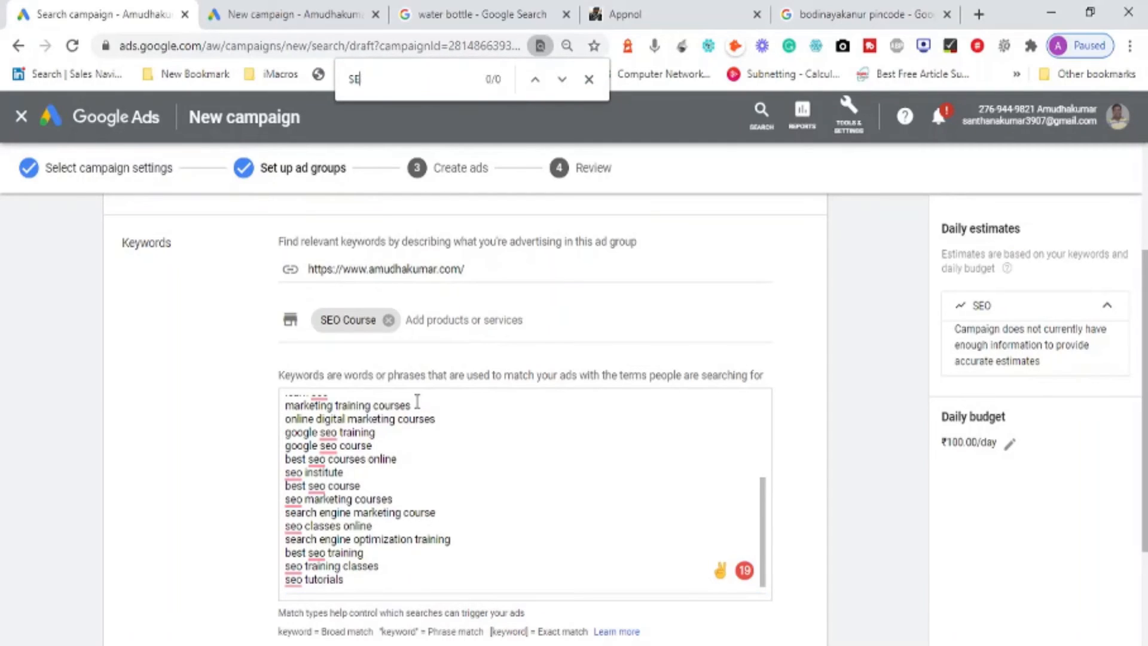
pyautogui.click(370, 545)
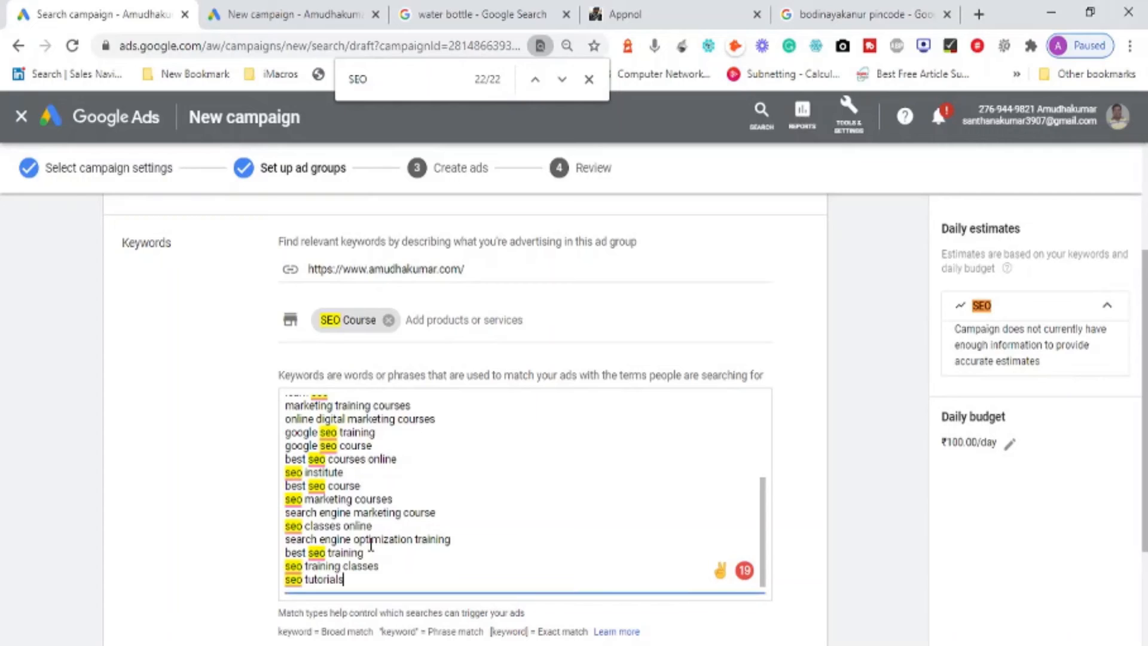
# Examine the highlighted SEO terms across the full keyword list, ending back at its first entry.
pyautogui.hotkey('ctrl', 'Home')
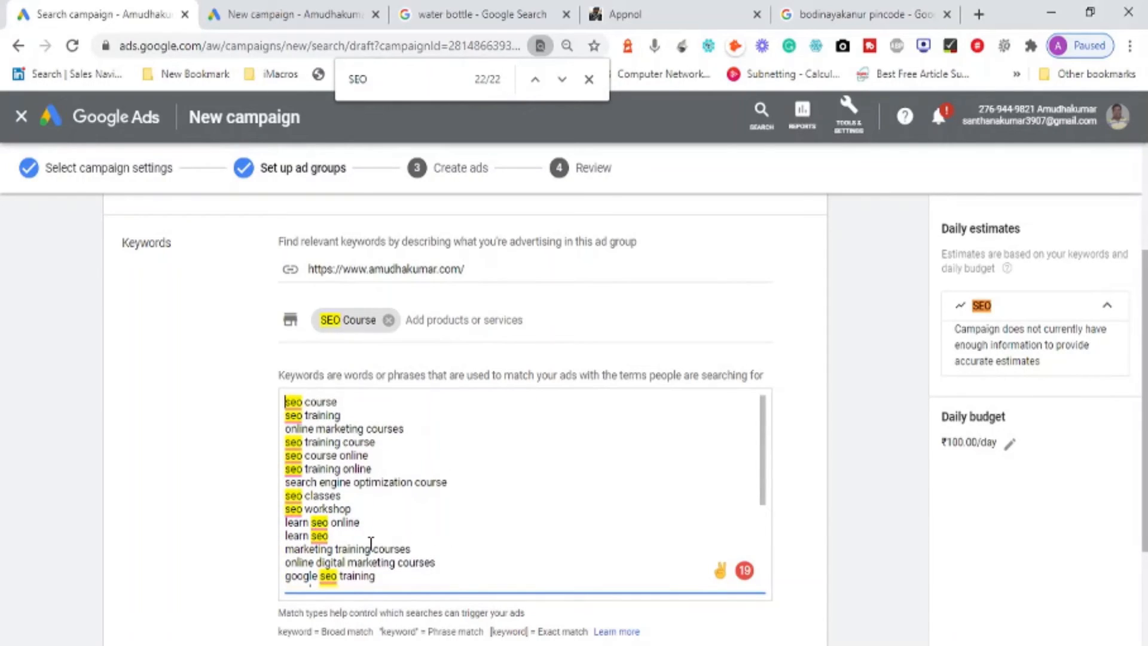
pyautogui.hotkey('shift', 'Down')
pyautogui.hotkey('shift', 'Down')
pyautogui.hotkey('shift', 'Down')
pyautogui.hotkey('shift', 'Down')
pyautogui.hotkey('shift', 'Down')
pyautogui.hotkey('shift', 'Down')
pyautogui.hotkey('shift', 'Down')
pyautogui.hotkey('shift', 'Down')
pyautogui.hotkey('shift', 'Down')
pyautogui.hotkey('shift', 'Down')
pyautogui.hotkey('shift', 'Down')
pyautogui.hotkey('shift', 'Down')
pyautogui.hotkey('shift', 'Down')
pyautogui.hotkey('shift', 'Down')
pyautogui.hotkey('shift', 'Down')
pyautogui.hotkey('shift', 'Down')
pyautogui.hotkey('shift', 'Down')
pyautogui.hotkey('shift', 'Down')
pyautogui.hotkey('shift', 'Down')
pyautogui.hotkey('shift', 'Down')
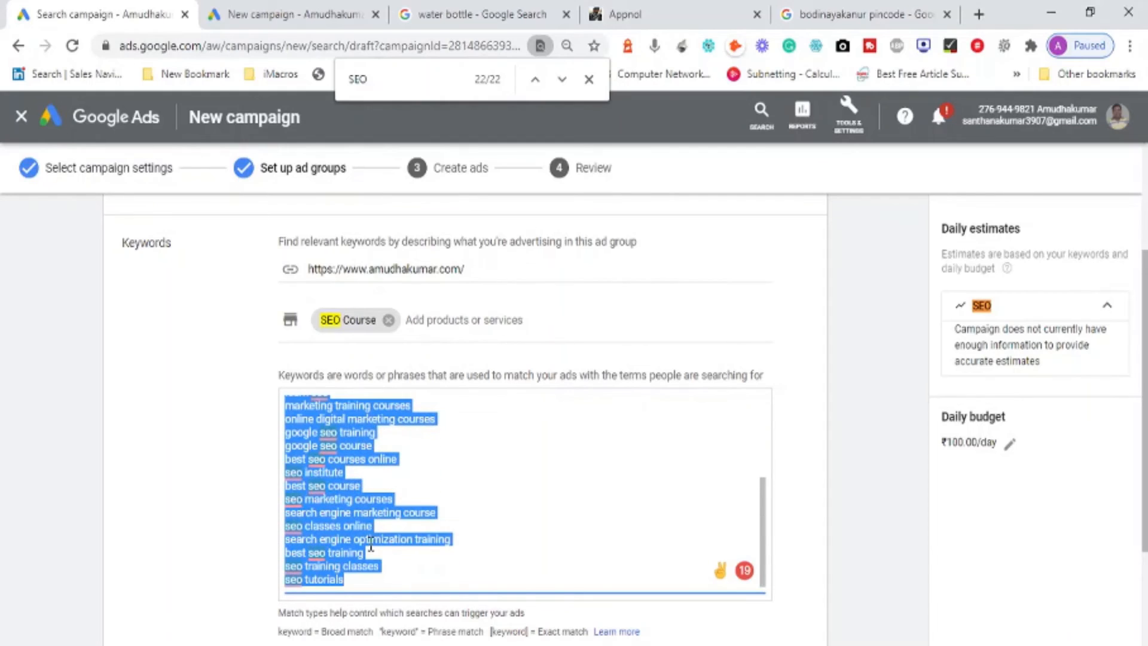
pyautogui.click(596, 504)
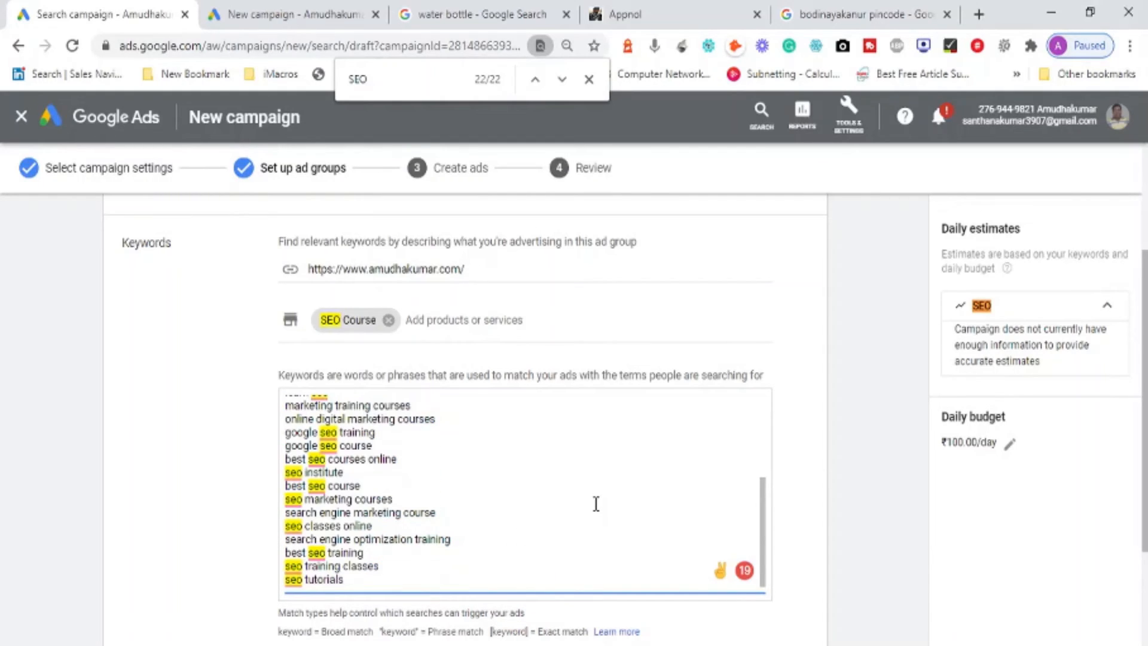
pyautogui.press('Up')
pyautogui.press('Up')
pyautogui.press('Up')
pyautogui.press('Up')
pyautogui.press('Up')
pyautogui.press('Up')
pyautogui.press('Up')
pyautogui.press('Up')
pyautogui.press('Up')
pyautogui.press('Up')
pyautogui.press('Up')
pyautogui.press('Up')
pyautogui.press('Up')
pyautogui.press('Up')
pyautogui.press('Up')
pyautogui.press('Up')
pyautogui.press('Up')
pyautogui.press('Up')
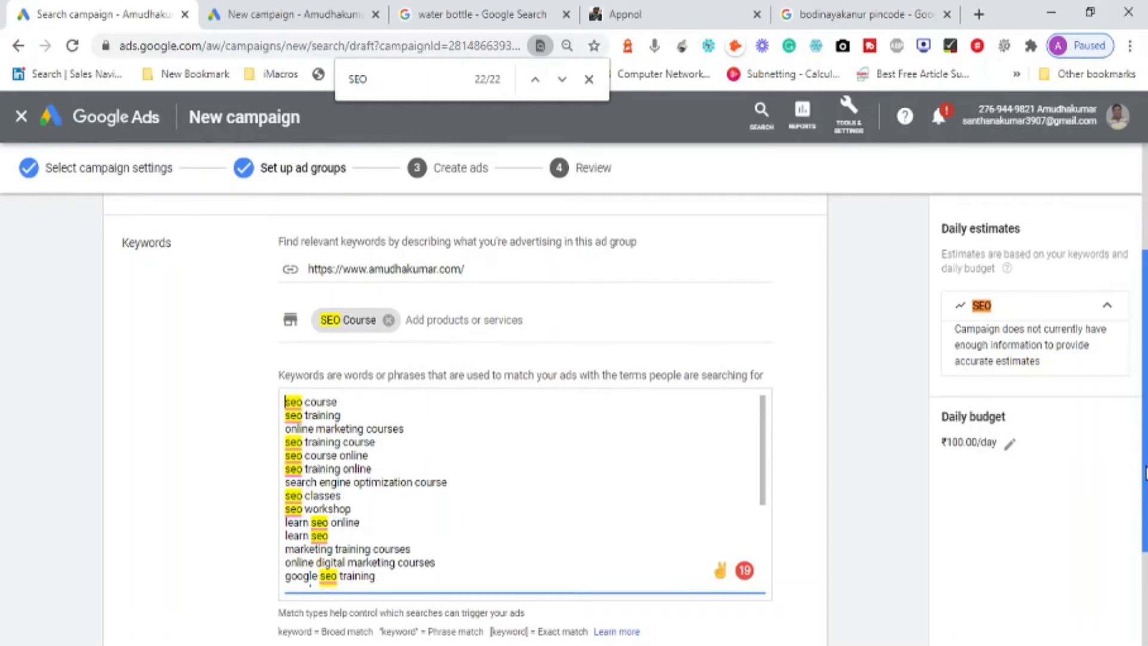
# Add a second ad group below the SEO ad group and start on its related web page URL.
pyautogui.moveTo(1146, 473); pyautogui.dragTo(997, 637)
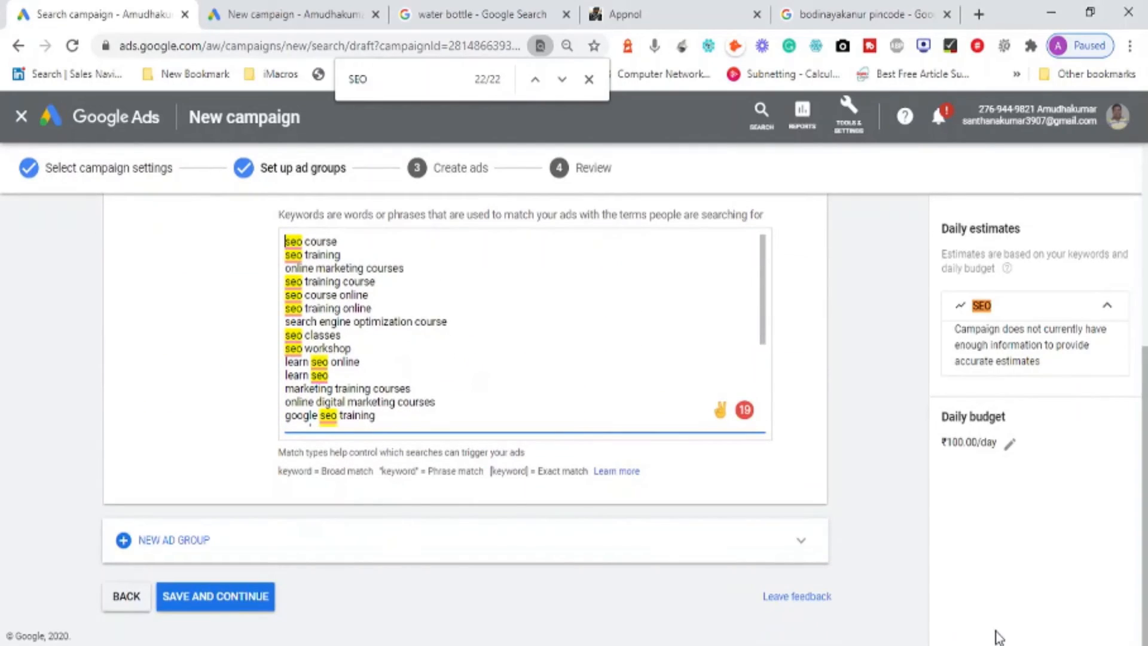
pyautogui.click(169, 549)
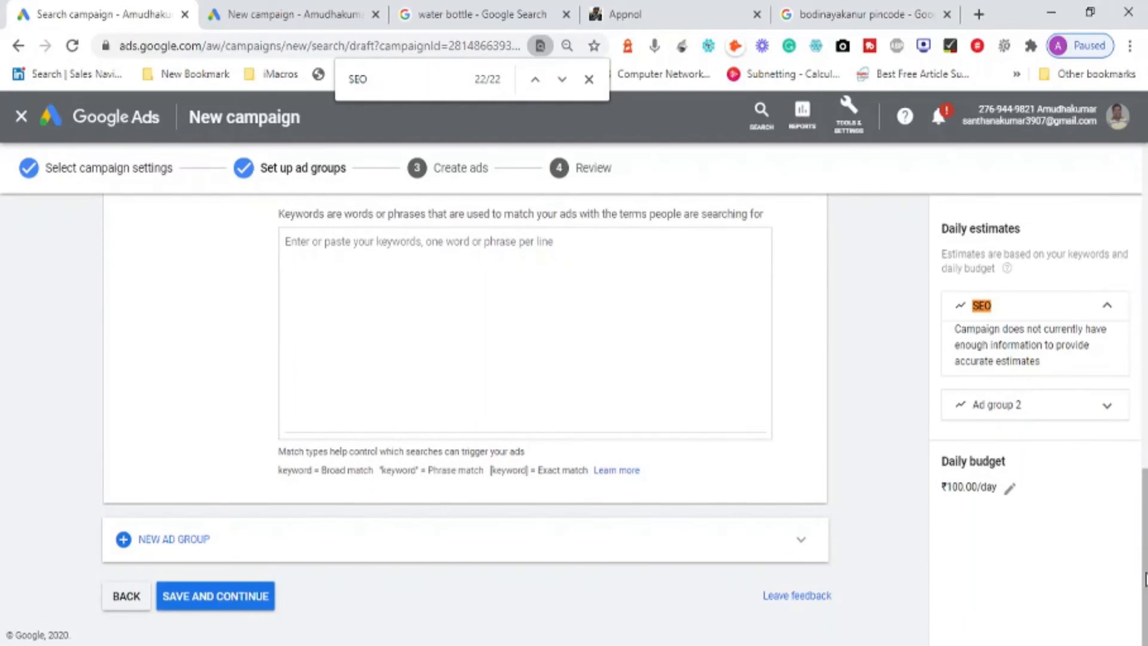
pyautogui.scroll(2, 1144, 578)
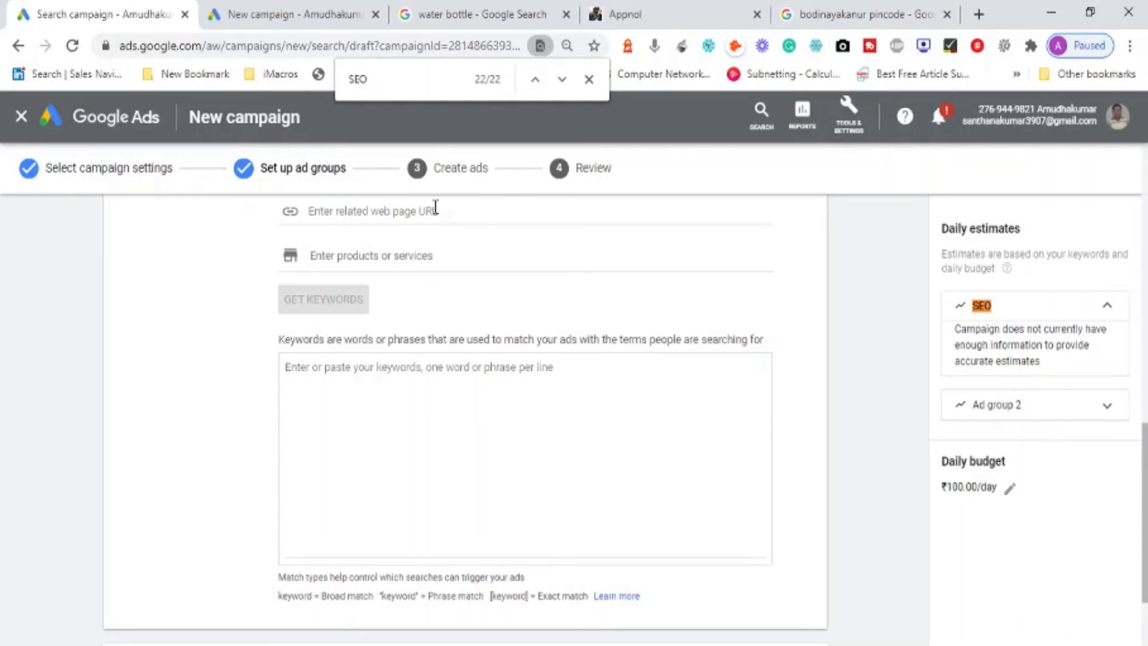
pyautogui.click(435, 209)
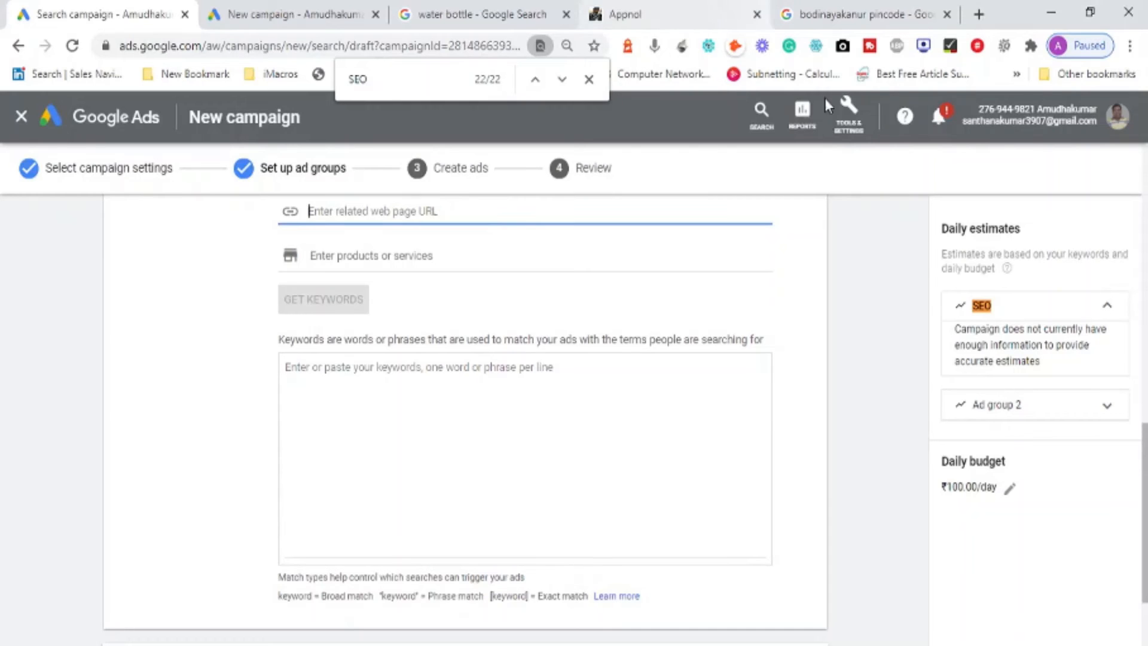
# Load amudhakumar.com in the browser tab holding the Bodinayakanur pincode search.
pyautogui.click(834, 18)
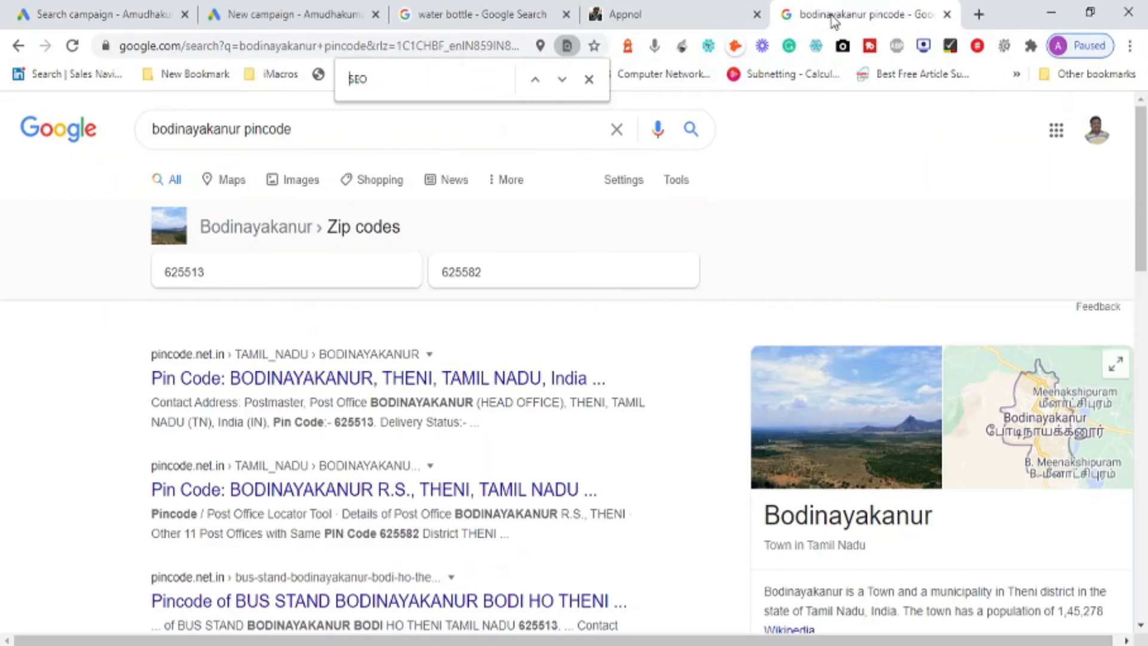
pyautogui.click(453, 44)
pyautogui.write('amudhakumar.com')
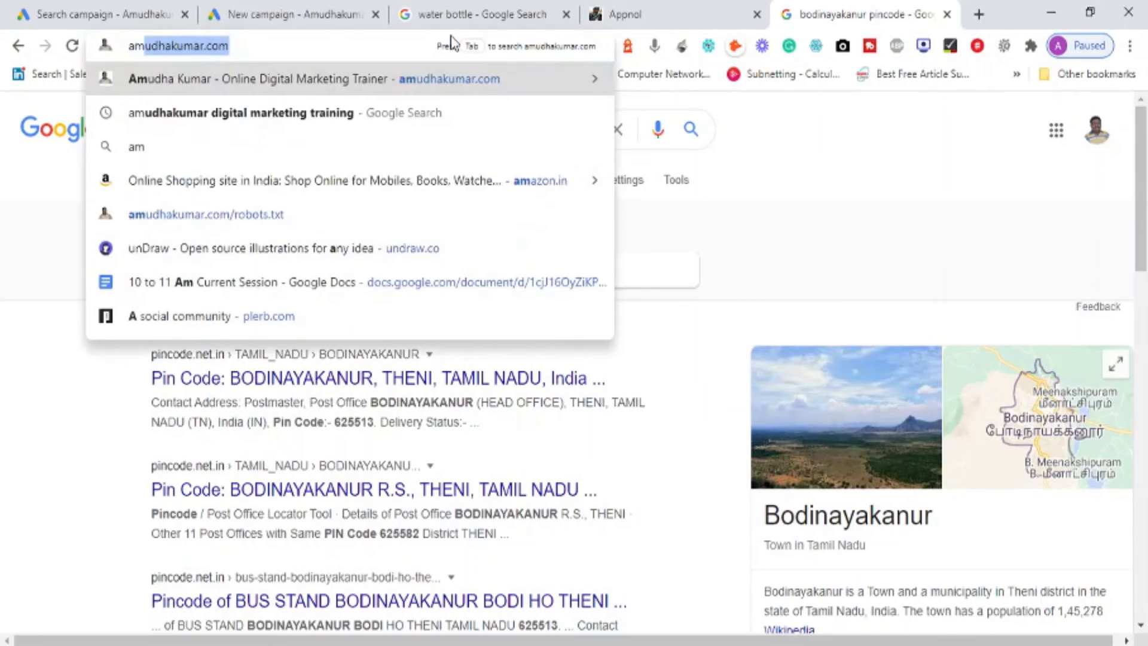
pyautogui.press('Return')
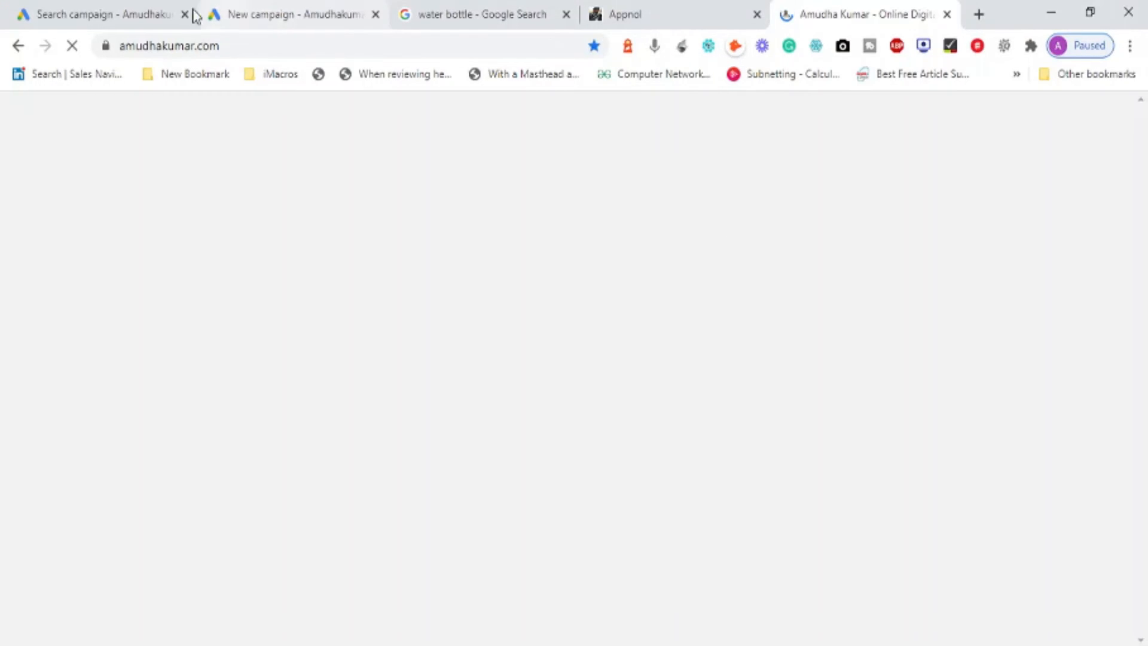
# Copy the link of the SEO Course page listed under the website's Courses Offered and return to the campaign draft.
pyautogui.click(102, 14)
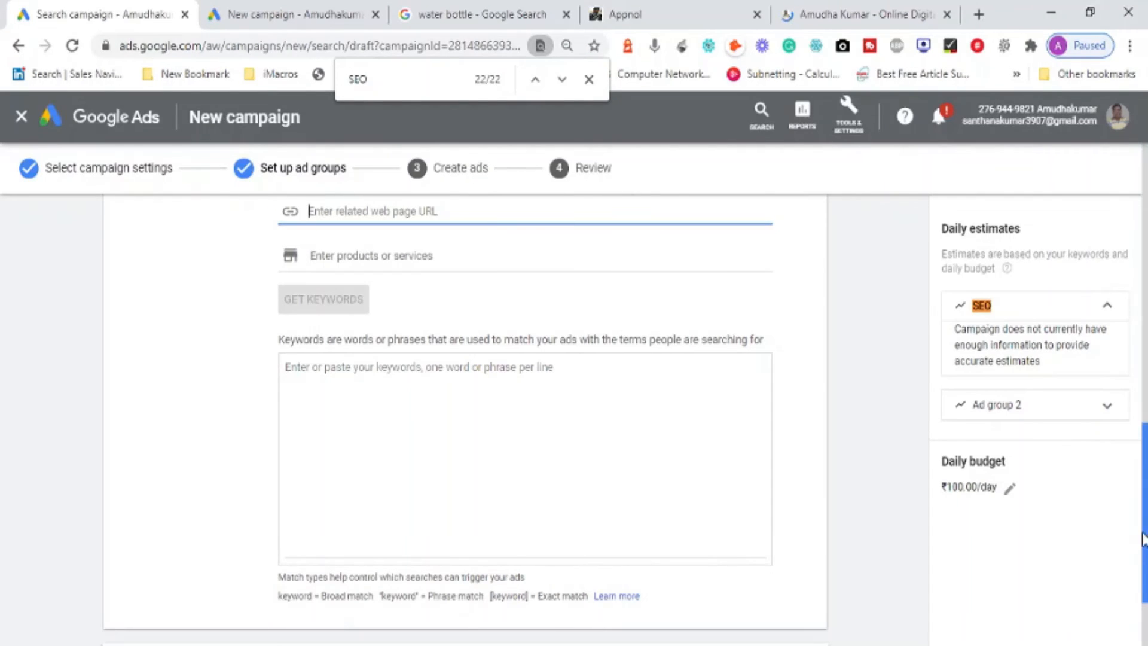
pyautogui.moveTo(1143, 538); pyautogui.dragTo(1130, 290)
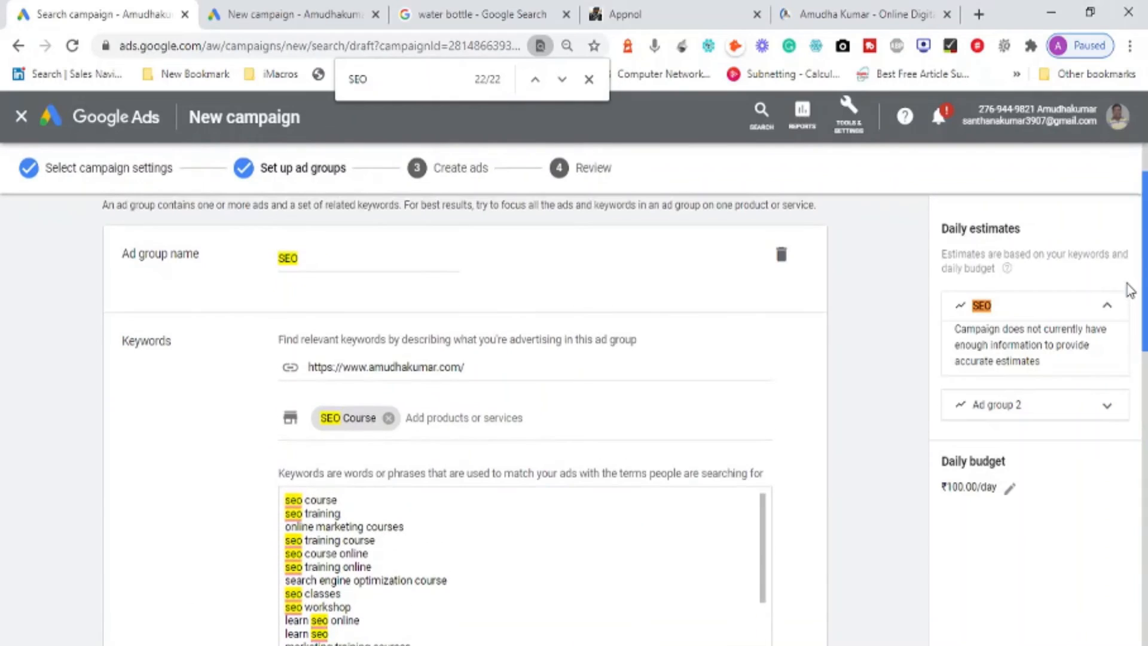
pyautogui.click(509, 372)
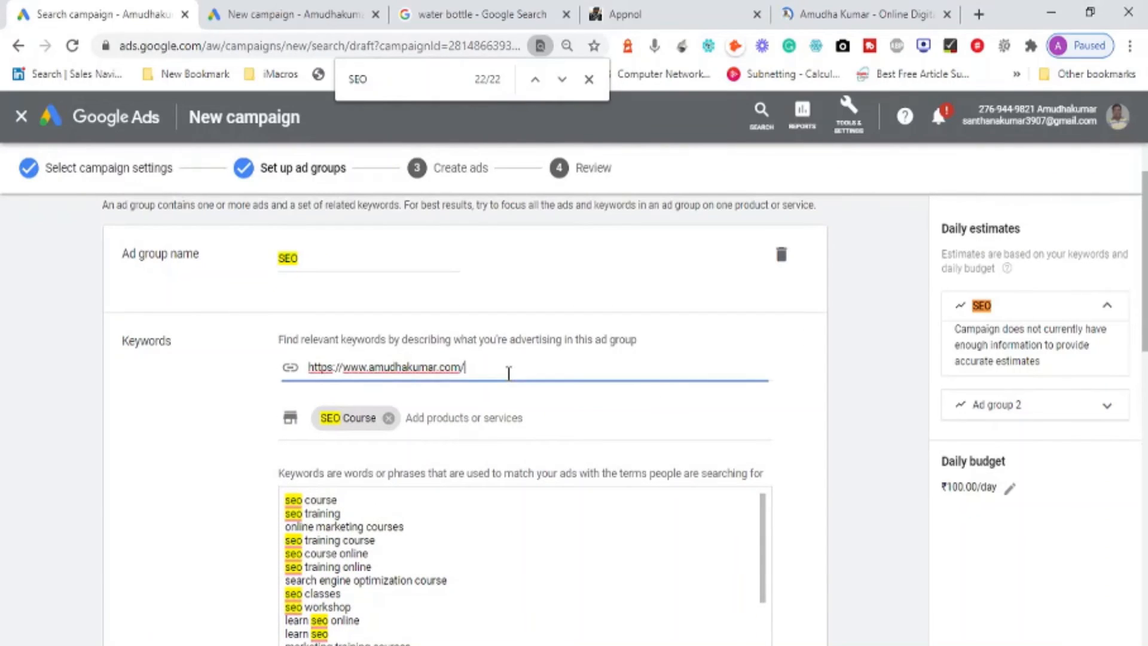
pyautogui.click(794, 14)
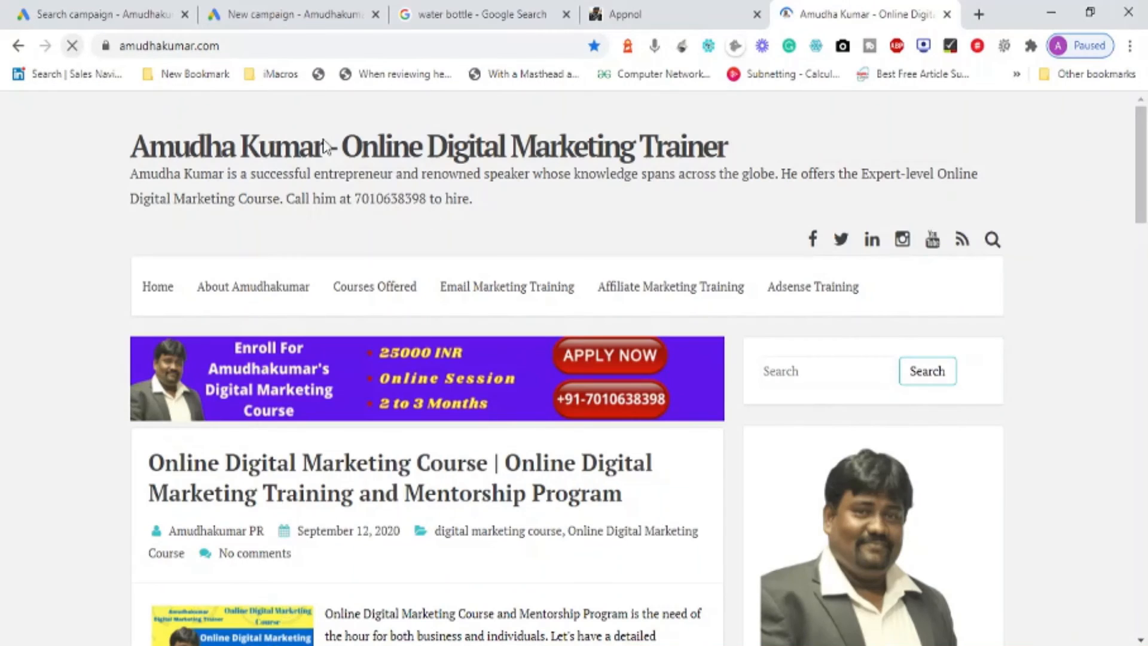
pyautogui.moveTo(372, 289)
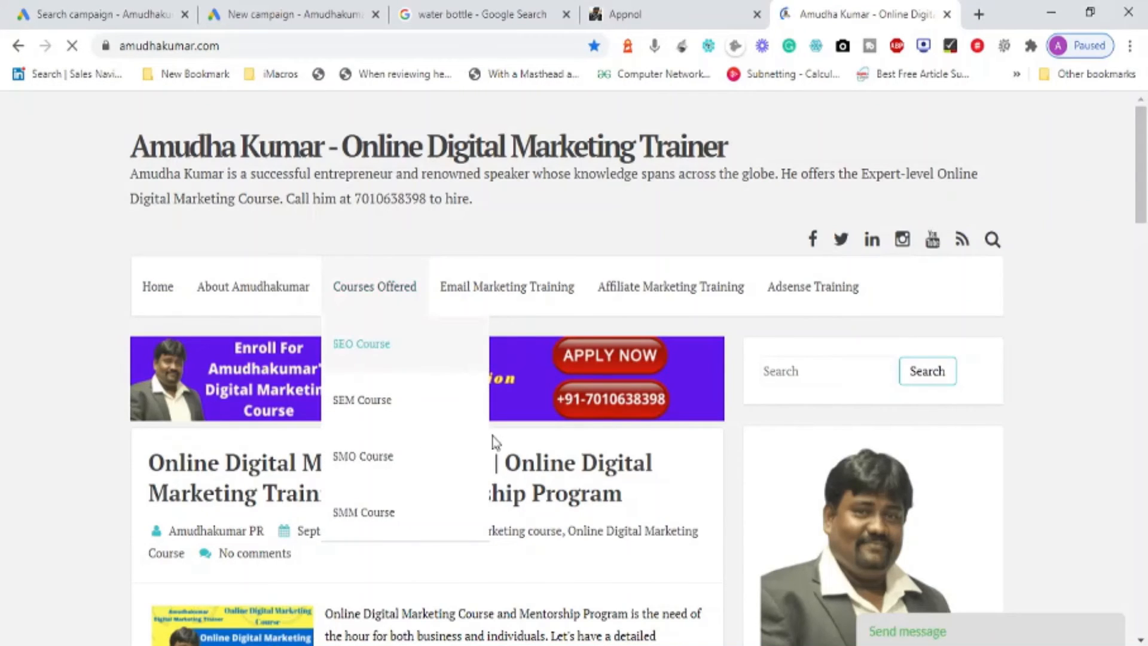
pyautogui.click(321, 13)
pyautogui.click(144, 17)
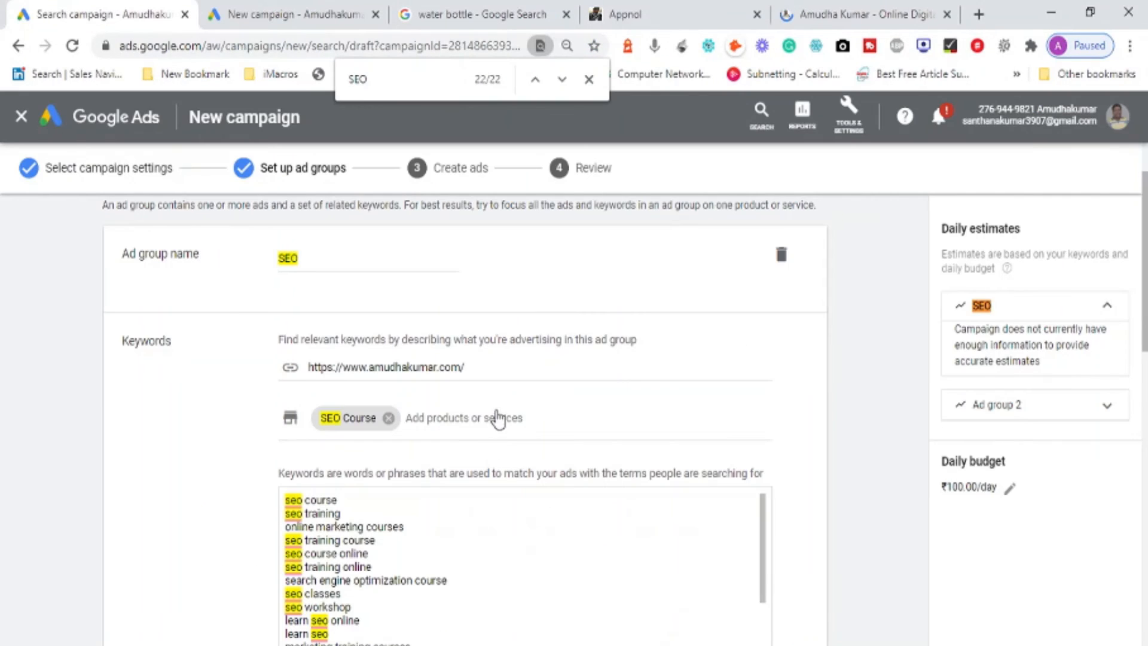
pyautogui.click(488, 369)
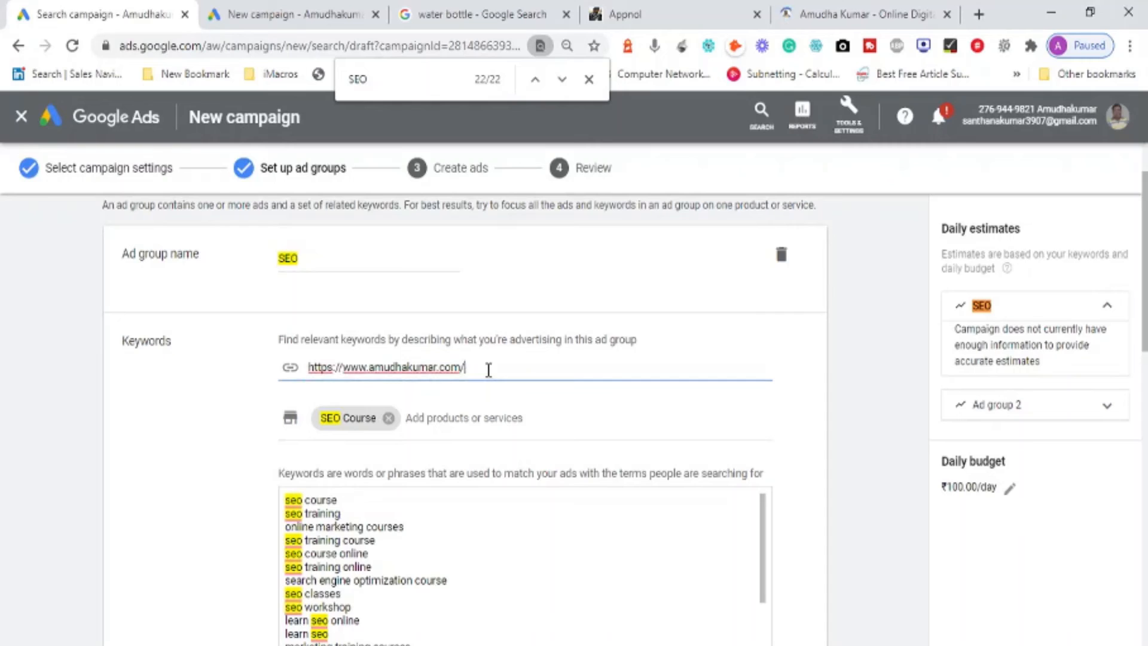
pyautogui.hotkey('ctrl', 'a')
pyautogui.write('https://www.amudhakumar.com/2018/06/SEO-Training-in-Chennai.html')
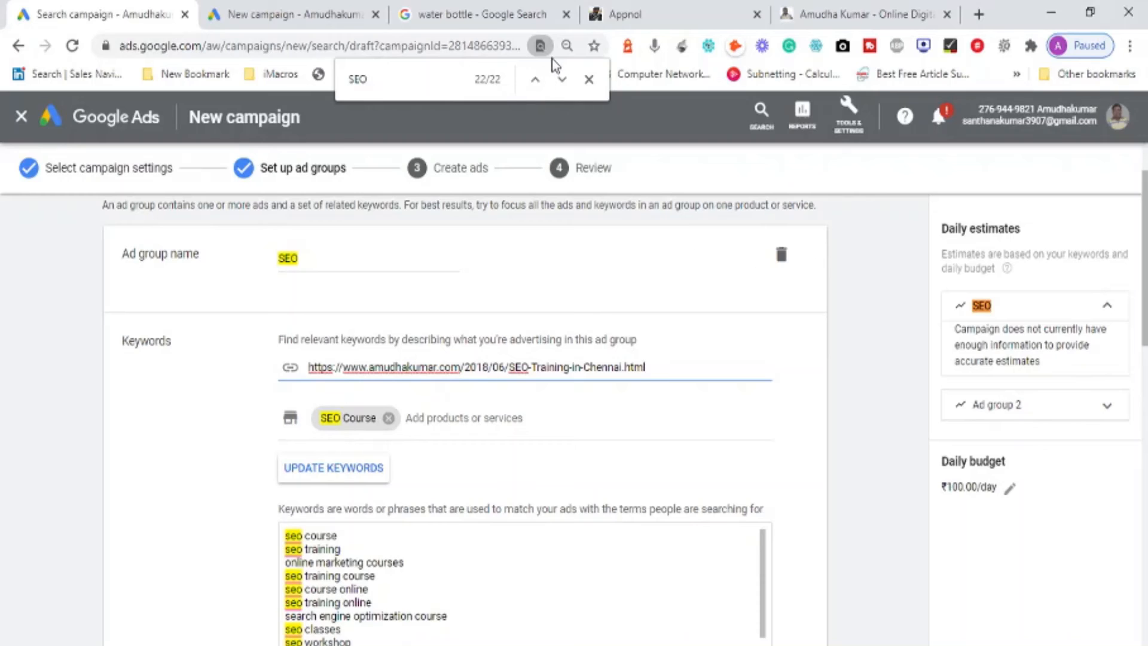
pyautogui.click(588, 80)
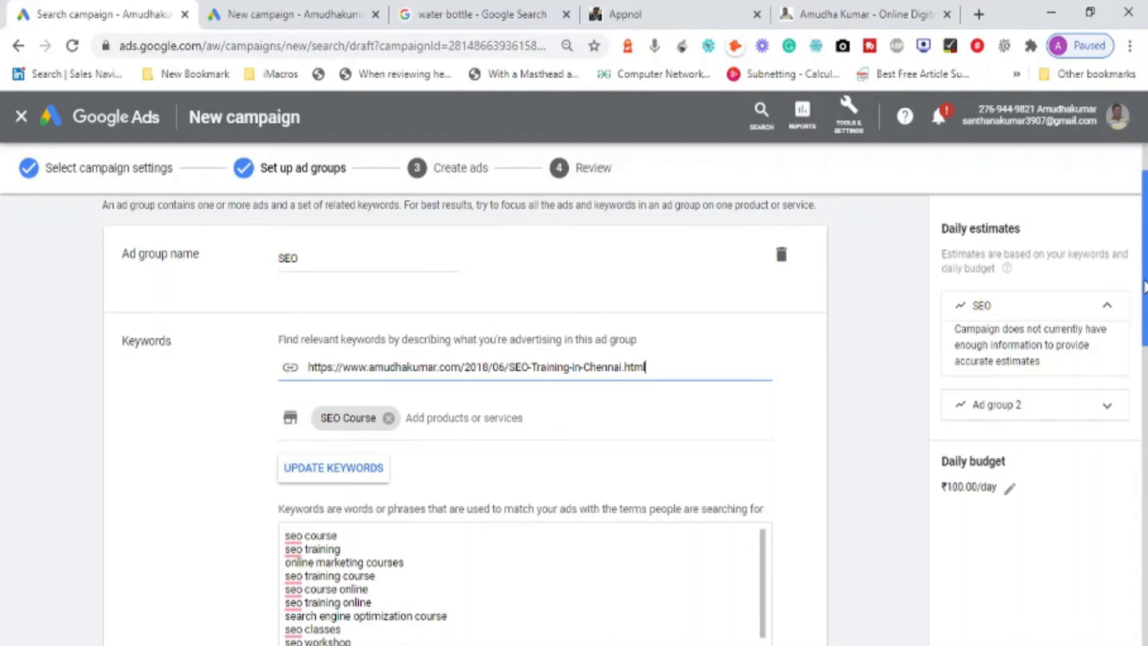
# Rename the second ad group as Google Ads.
pyautogui.moveTo(1144, 287); pyautogui.dragTo(1145, 485)
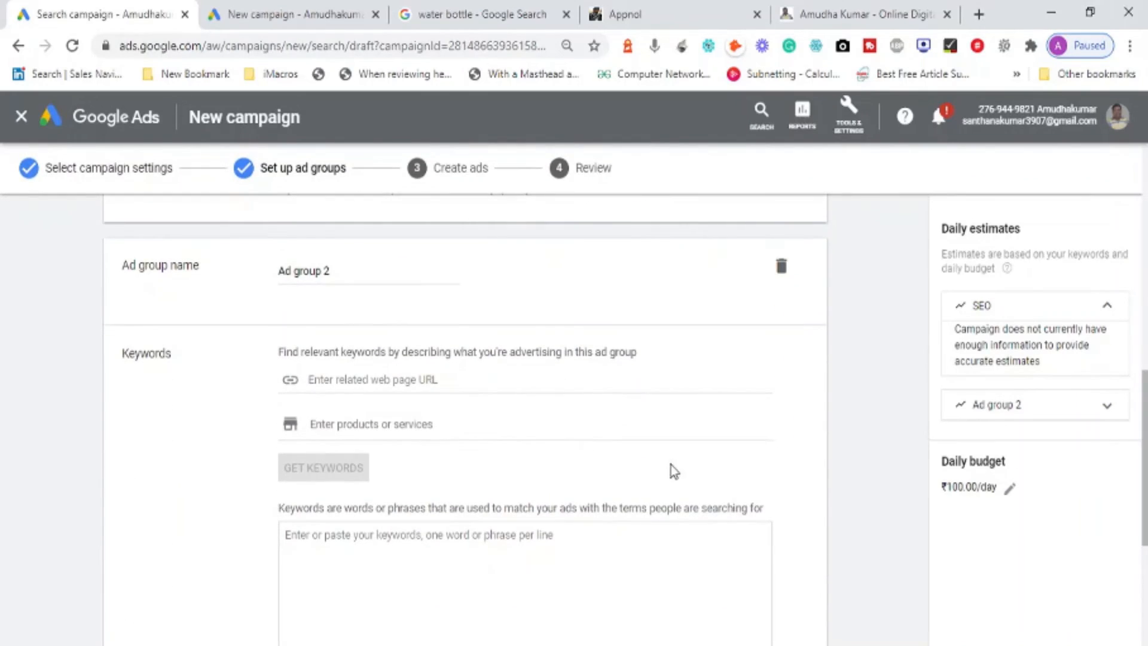
pyautogui.tripleClick(334, 270)
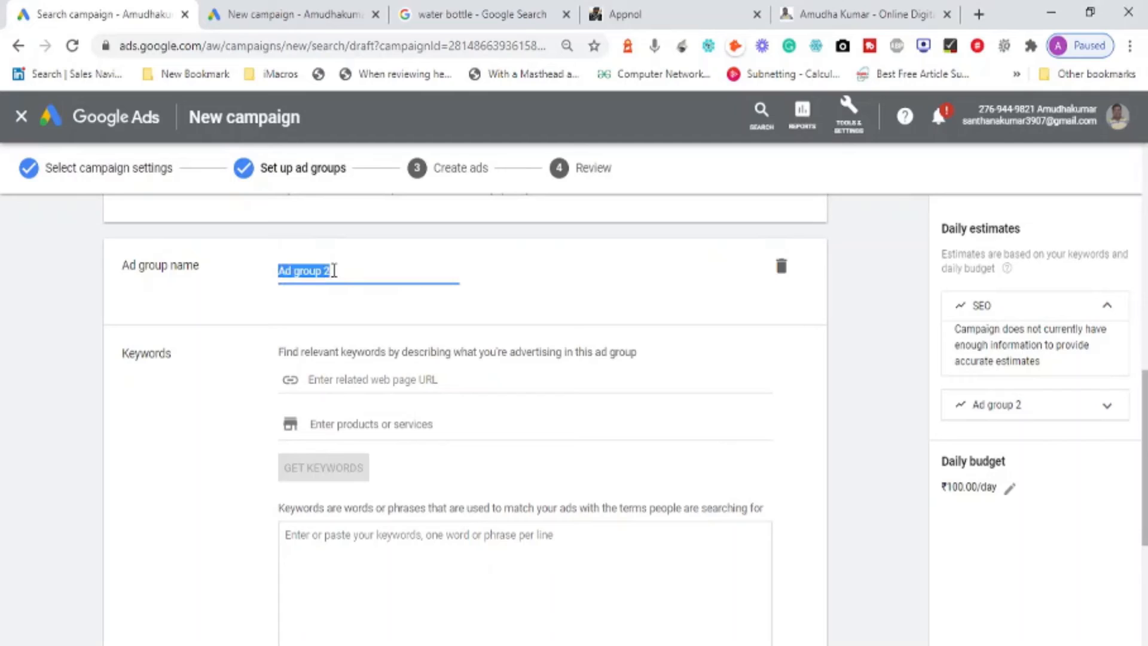
pyautogui.write('G')
pyautogui.press('BackSpace')
pyautogui.write('Google Ads')
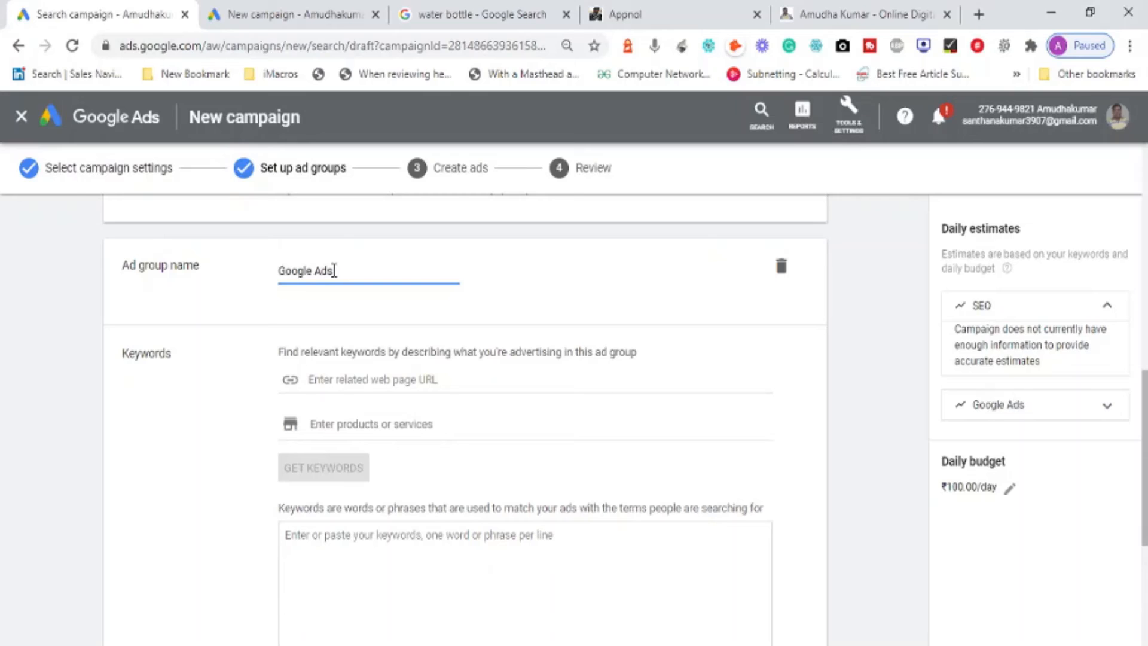
pyautogui.click(378, 387)
pyautogui.click(813, 18)
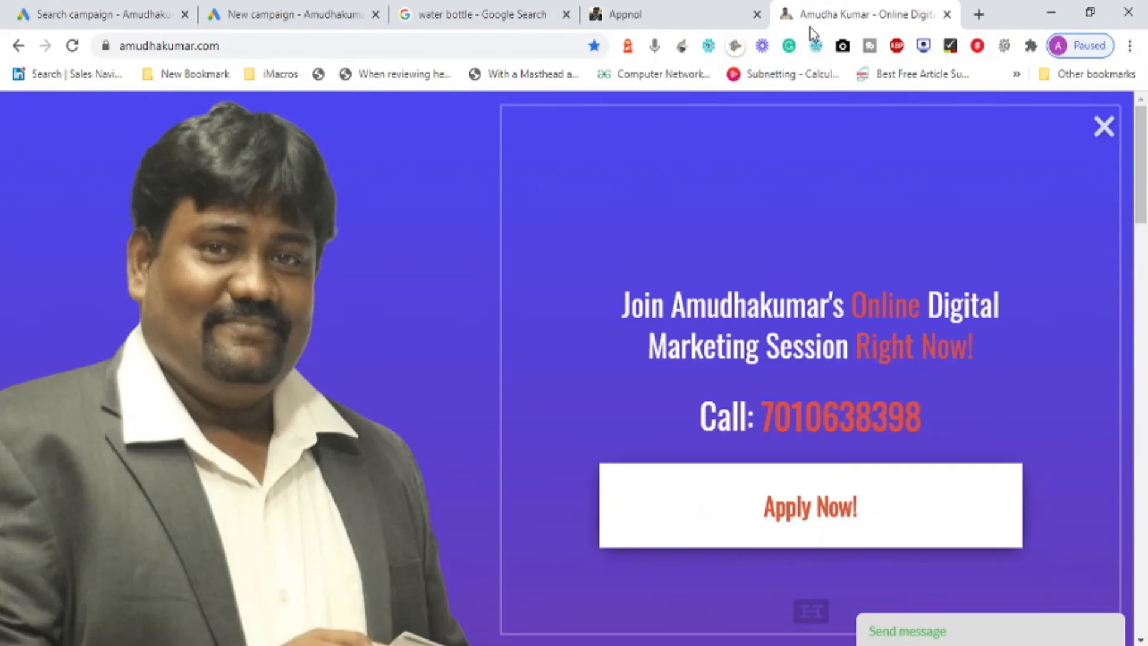
pyautogui.click(1104, 127)
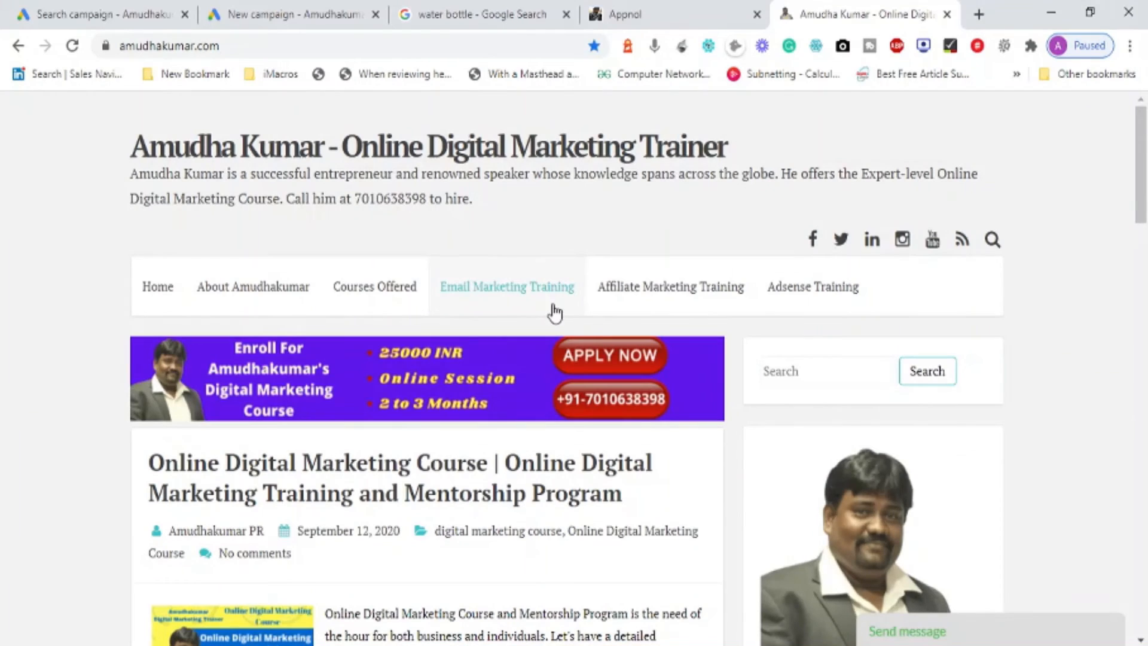
pyautogui.moveTo(384, 296)
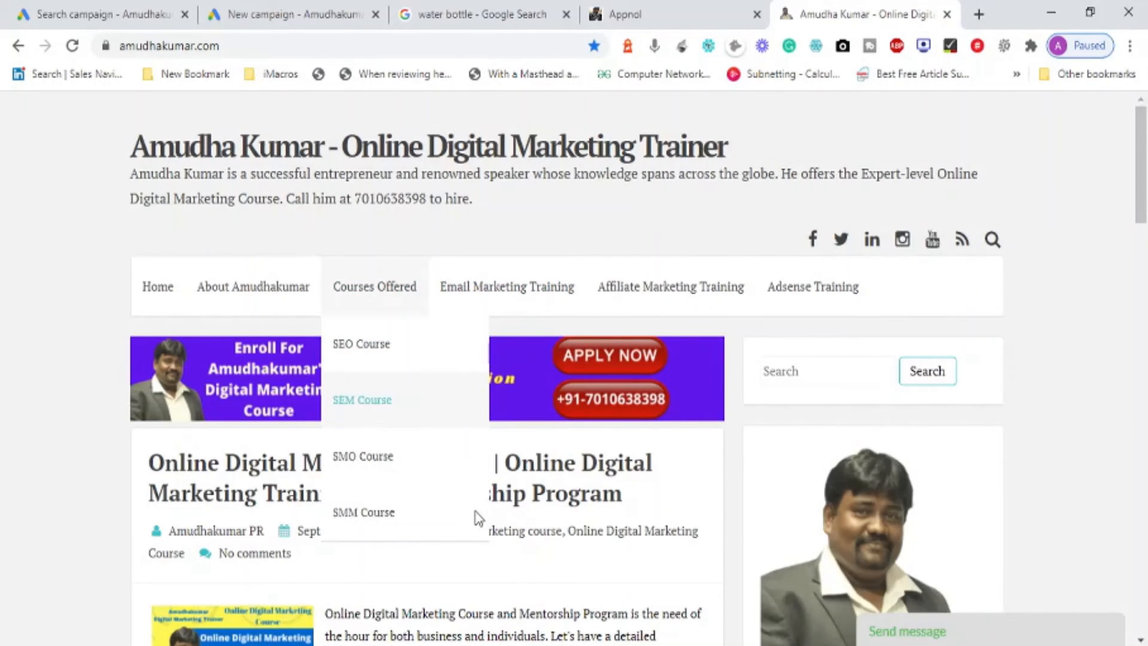
pyautogui.click(123, 14)
pyautogui.click(472, 383)
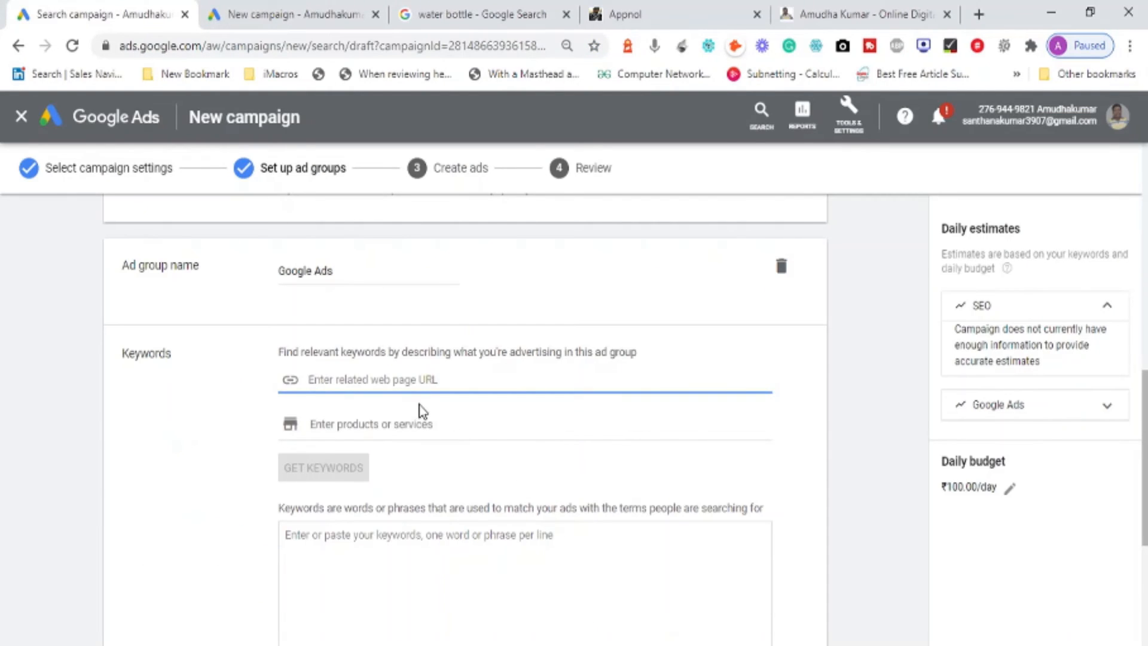
pyautogui.write('https://www.amudhakumar.com/p/search-engine-marketing-sem.html')
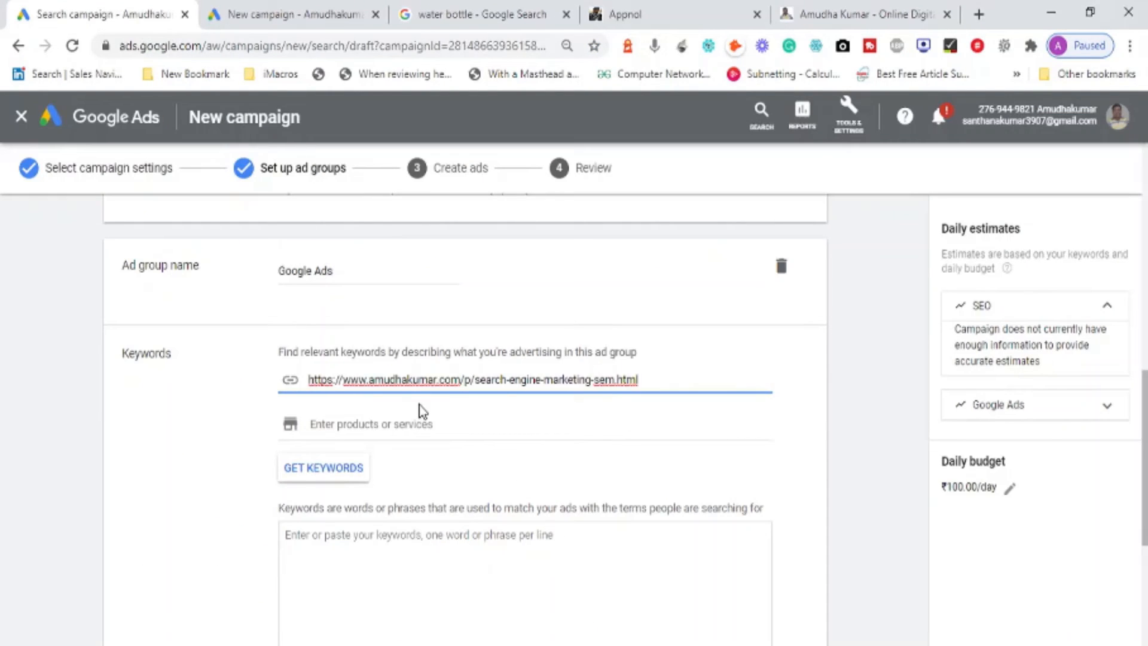
# Enter "Google Ads Training" as the Google Ads ad group's product or service and get keyword suggestions.
pyautogui.click(414, 424)
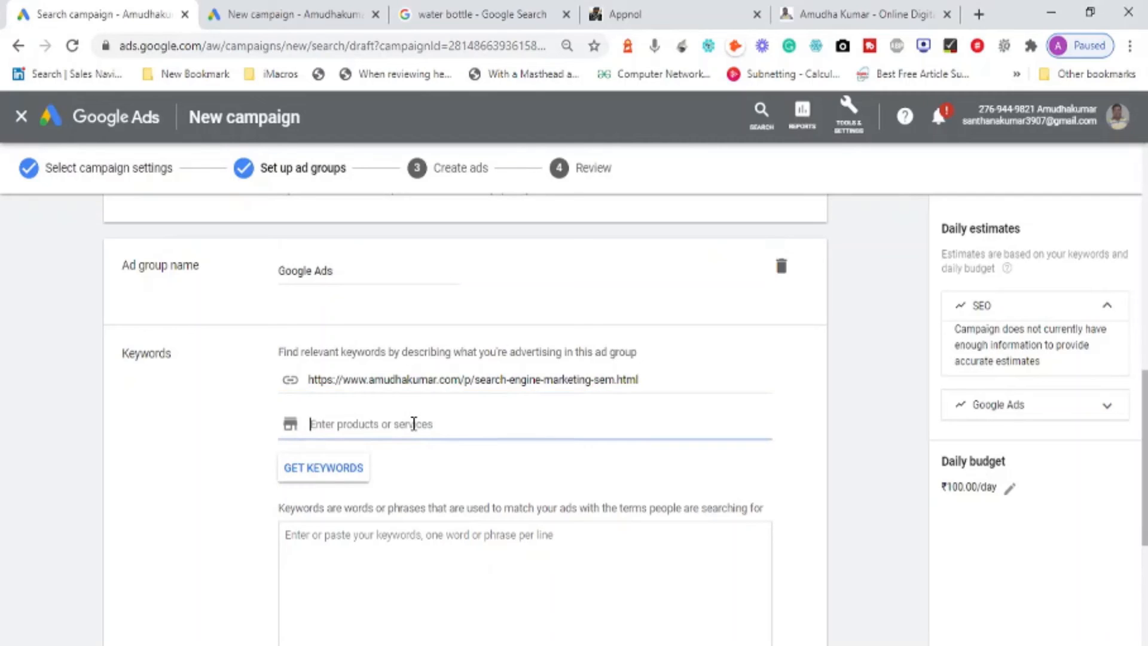
pyautogui.write('Google Ads Training')
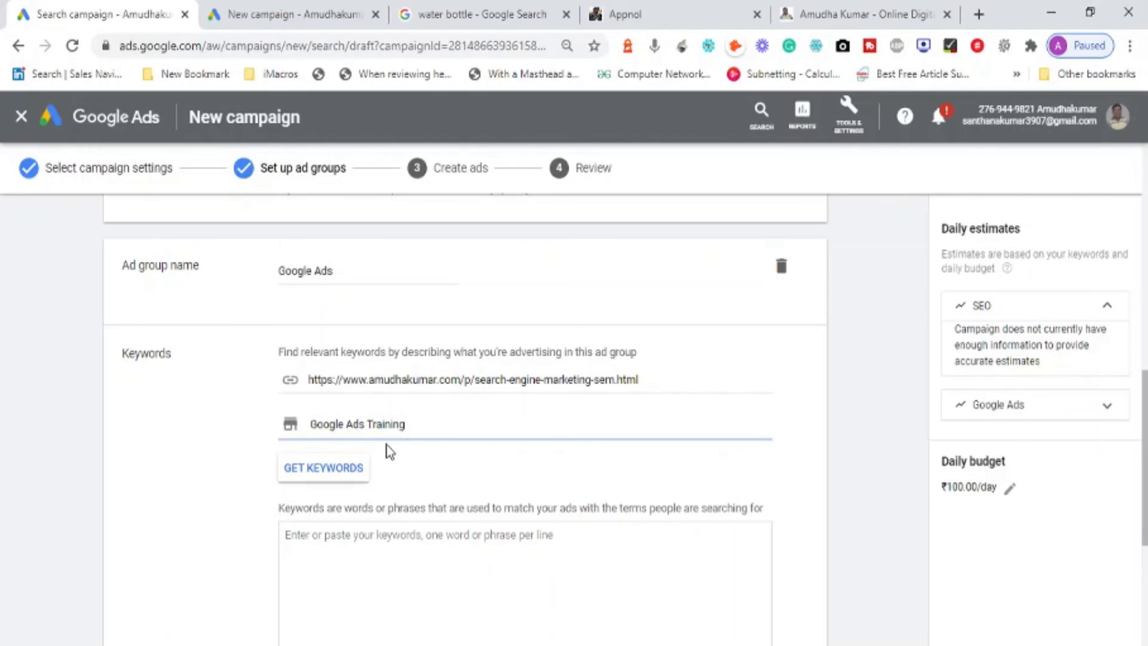
pyautogui.click(352, 470)
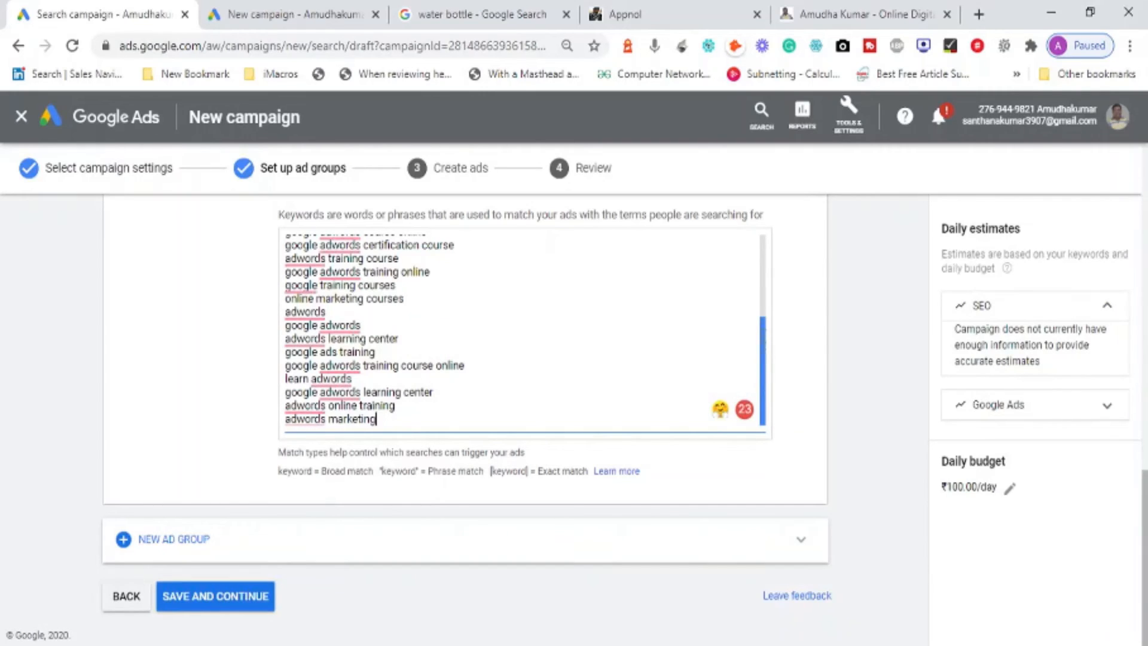
# Read through the Google Ads ad group's suggested keywords to the last entry, ending back at the first.
pyautogui.moveTo(762, 335); pyautogui.dragTo(761, 252)
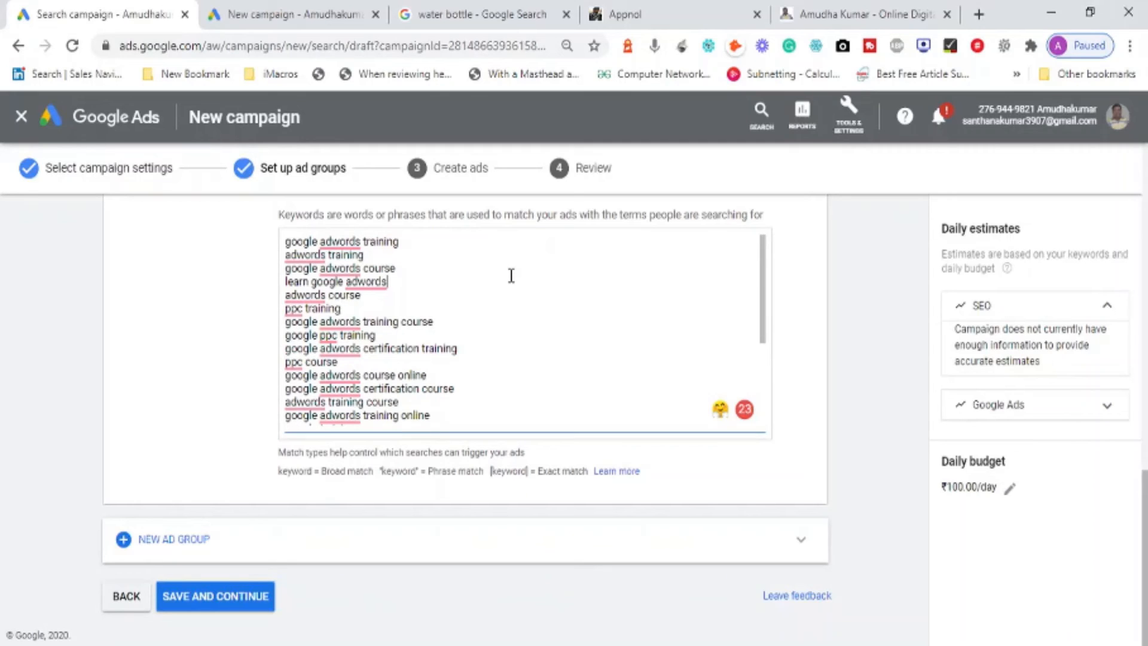
pyautogui.press('Up')
pyautogui.press('Down')
pyautogui.press('Down')
pyautogui.press('Down')
pyautogui.press('Down')
pyautogui.press('Down')
pyautogui.press('Down')
pyautogui.press('Down')
pyautogui.press('Down')
pyautogui.press('Down')
pyautogui.press('Down')
pyautogui.press('Down')
pyautogui.press('Down')
pyautogui.press('Down')
pyautogui.press('Down')
pyautogui.press('Down')
pyautogui.press('Down')
pyautogui.press('Down')
pyautogui.press('Down')
pyautogui.press('Down')
pyautogui.press('Down')
pyautogui.press('Down')
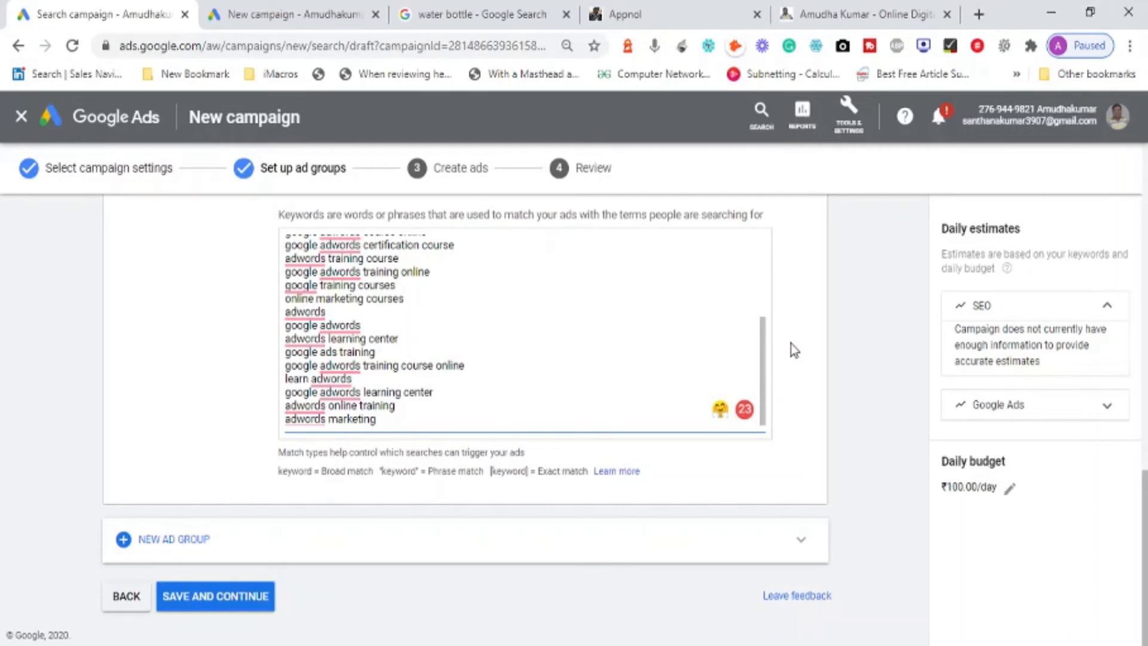
pyautogui.moveTo(766, 375); pyautogui.dragTo(771, 276)
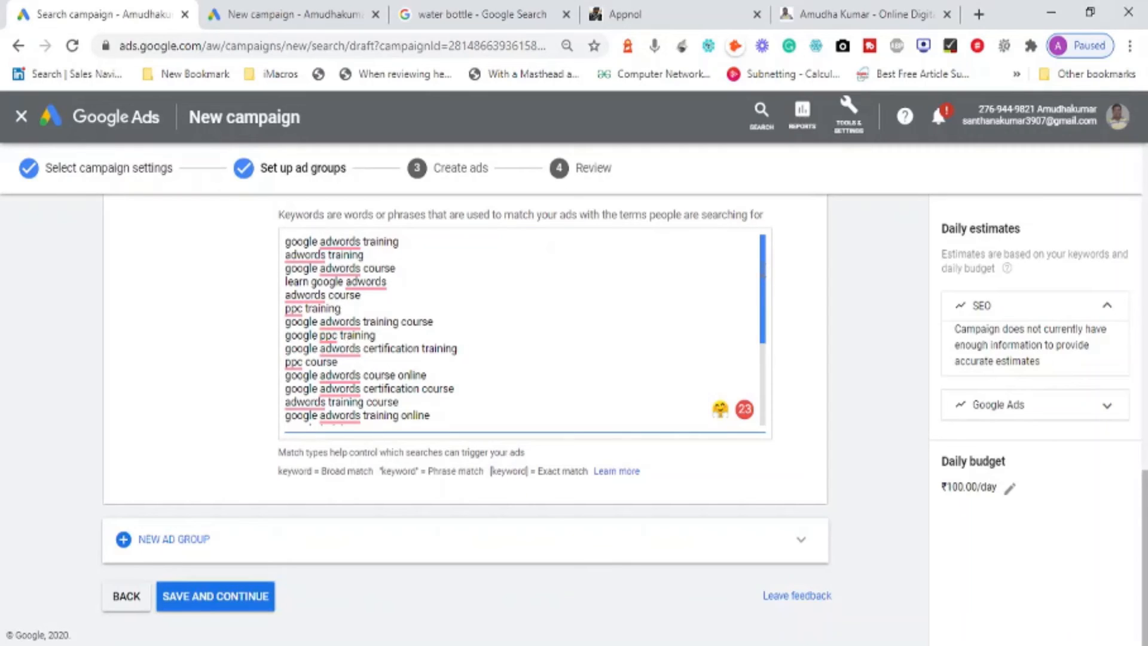
pyautogui.click(588, 325)
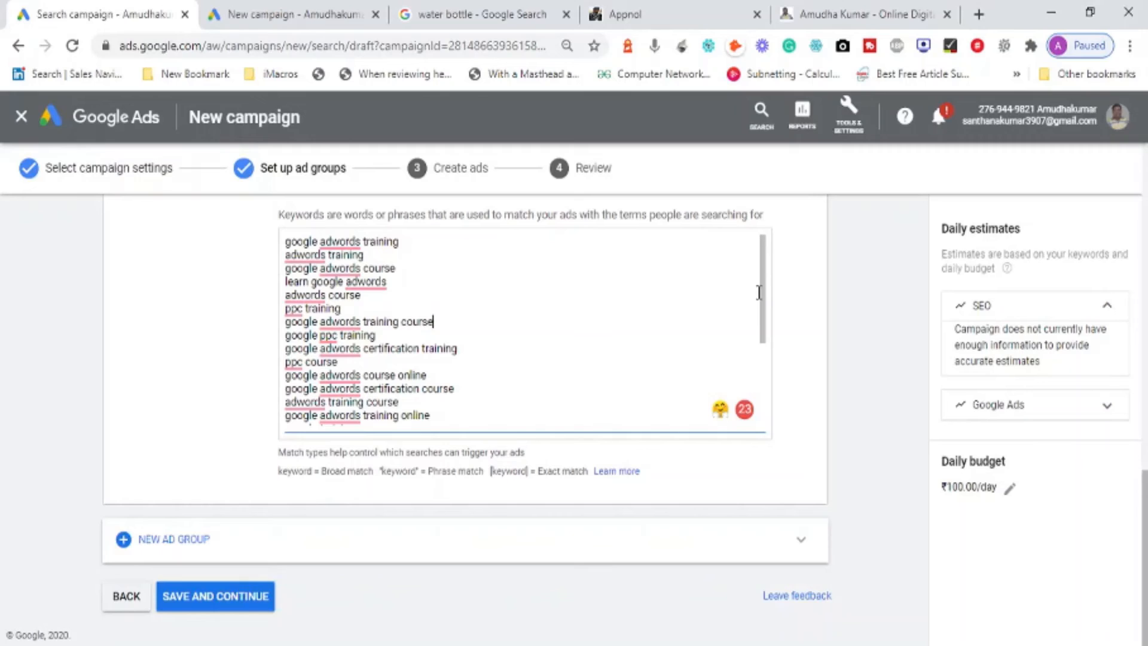
pyautogui.press('Up')
pyautogui.press('Up')
pyautogui.hotkey('ctrl', 'Home')
# Examine the broad, phrase and exact match notations explained beneath the Google Ads ad group's keyword list.
pyautogui.moveTo(279, 471); pyautogui.dragTo(373, 471)
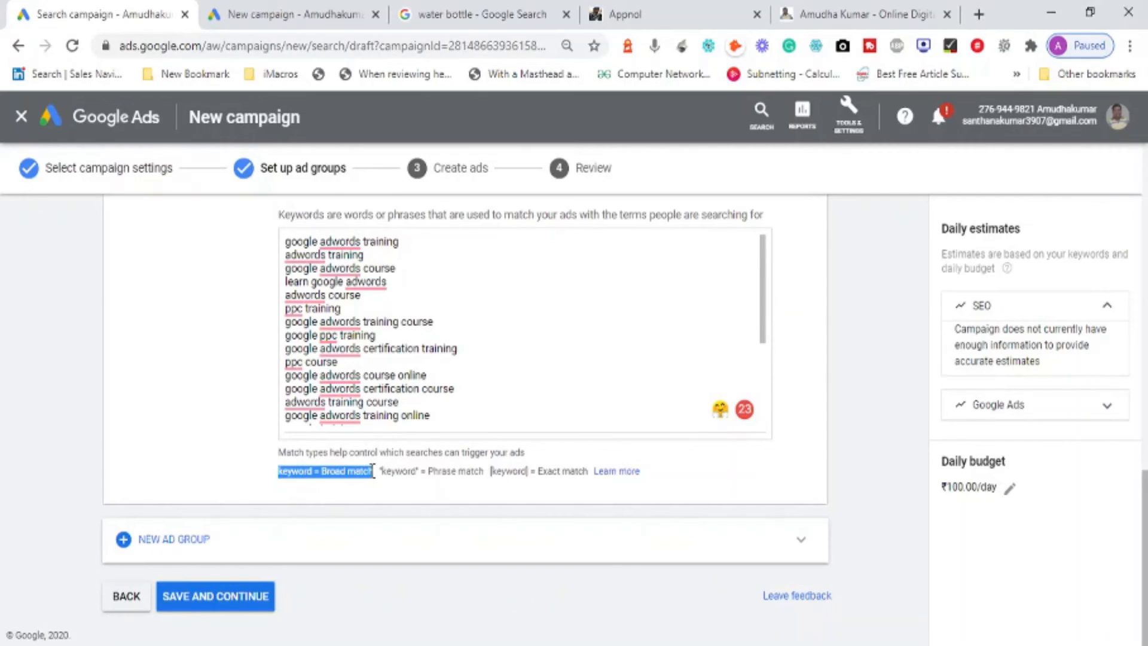
pyautogui.click(403, 471)
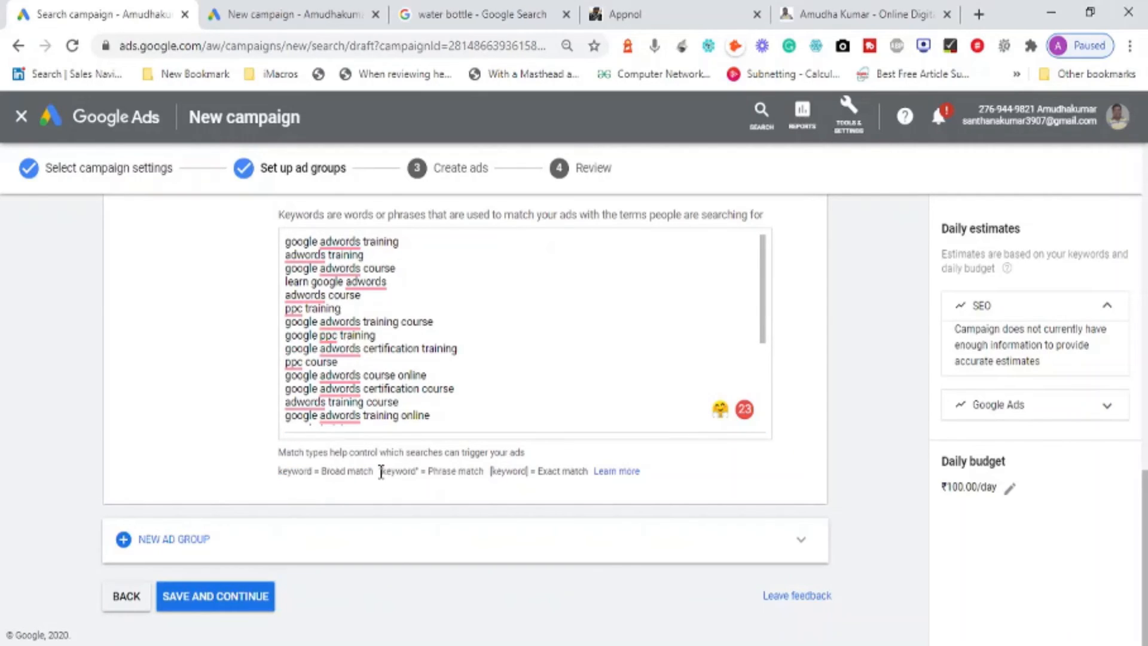
pyautogui.moveTo(381, 472); pyautogui.dragTo(421, 472)
pyautogui.click(473, 472)
pyautogui.moveTo(490, 472); pyautogui.dragTo(531, 471)
pyautogui.click(530, 472)
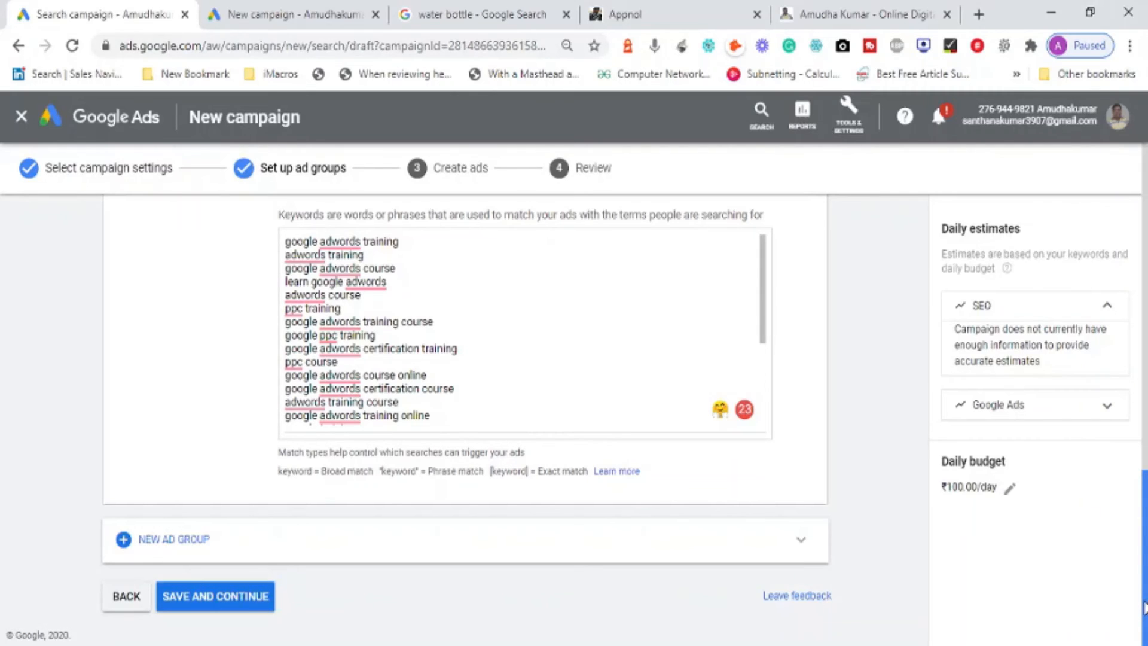
pyautogui.moveTo(1144, 607)
pyautogui.mouseDown()
pyautogui.moveTo(1146, 402)
pyautogui.moveTo(1145, 601)
pyautogui.mouseUp()
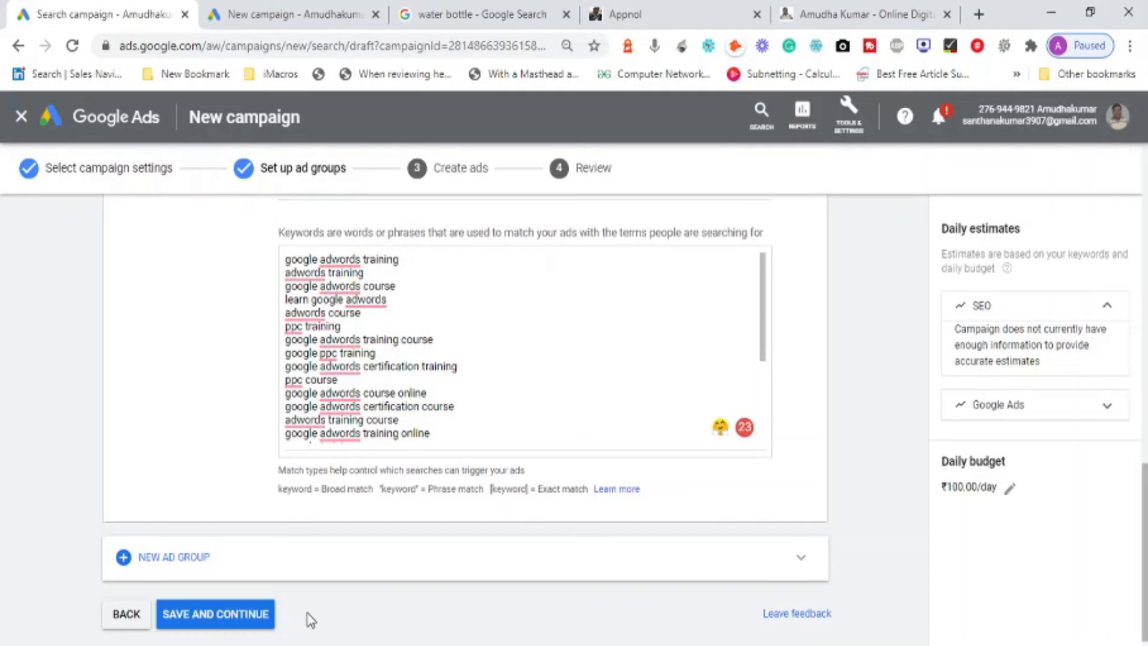
# Save the ad groups, continue to ad creation, and review the Google Ads ad group's name and keywords.
pyautogui.click(251, 625)
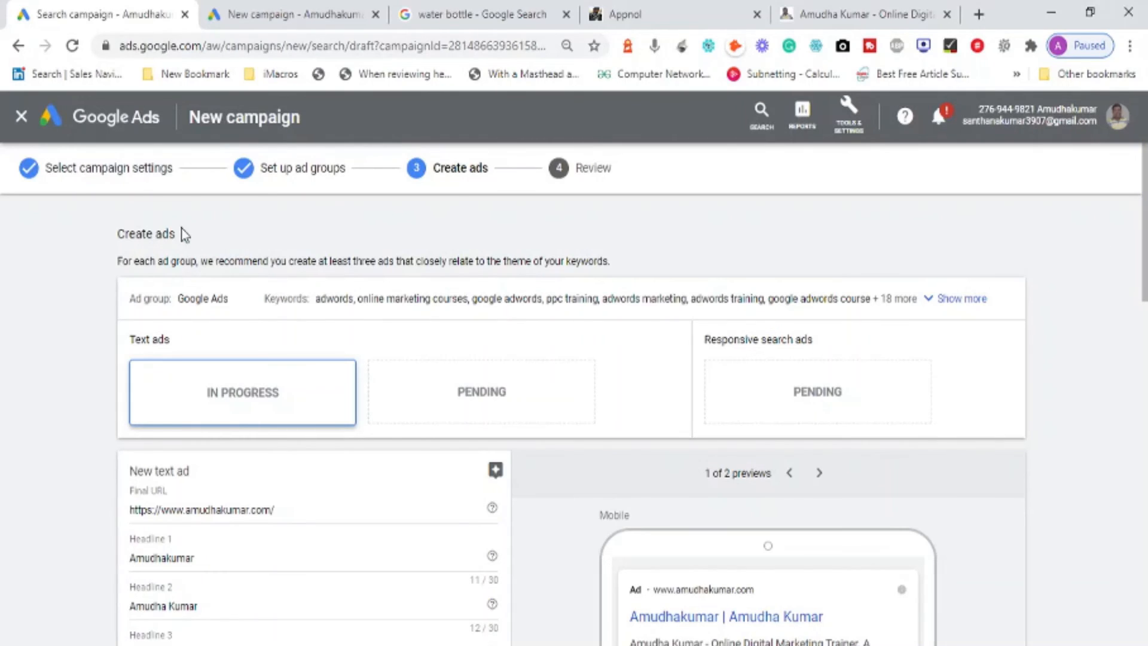
pyautogui.click(182, 298)
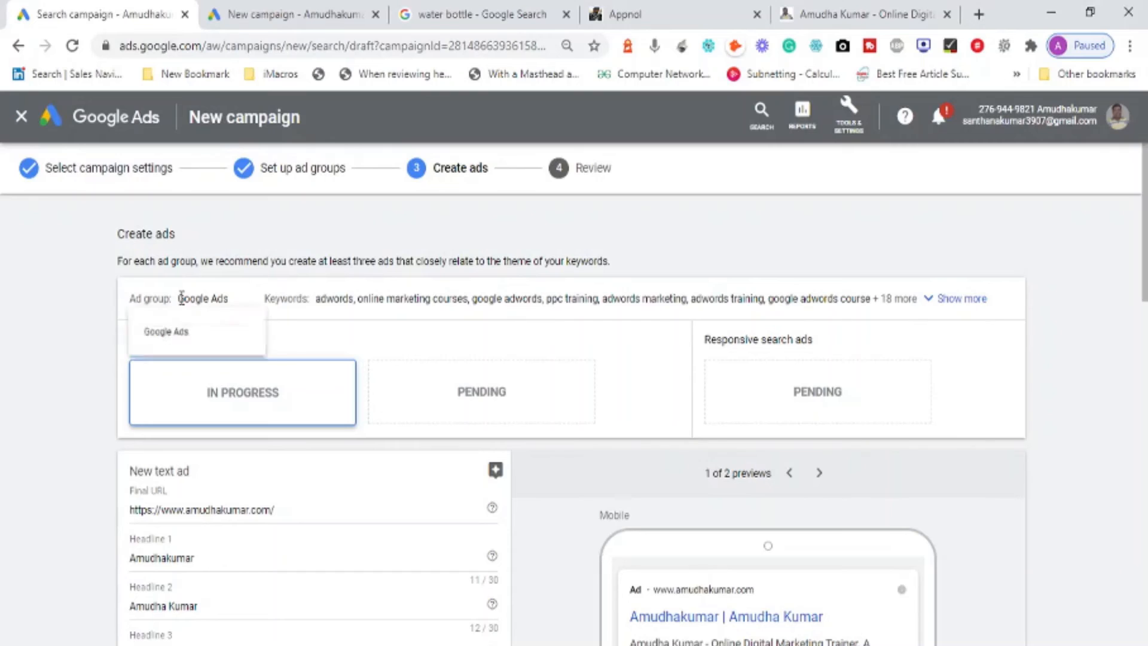
pyautogui.click(225, 298)
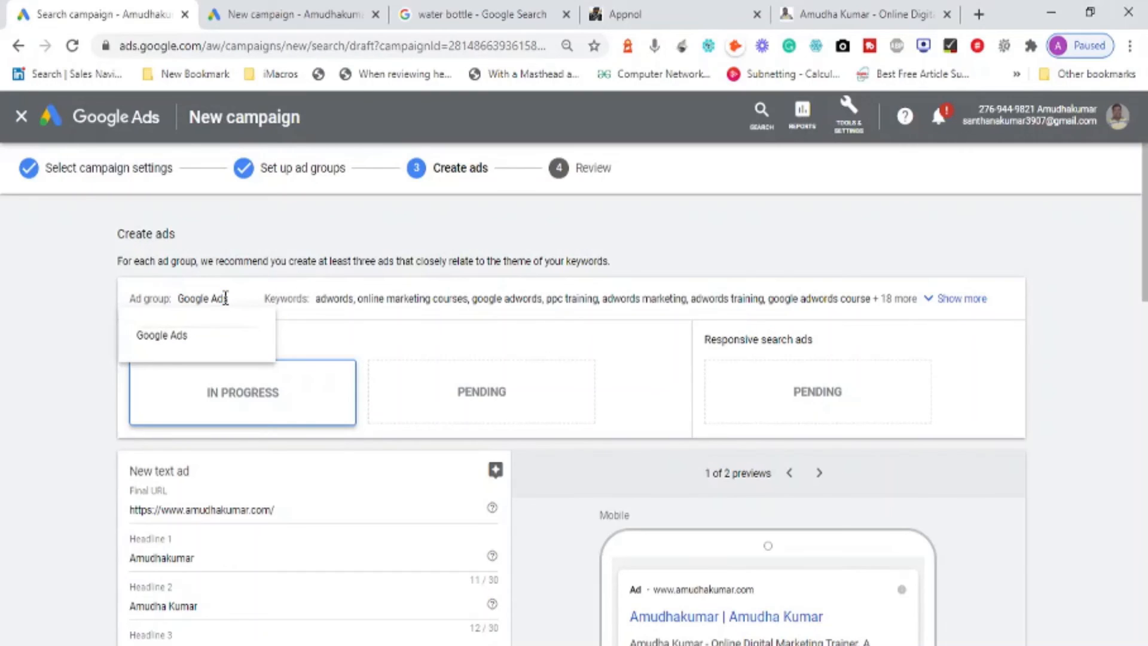
pyautogui.click(319, 308)
pyautogui.moveTo(476, 307); pyautogui.dragTo(793, 297)
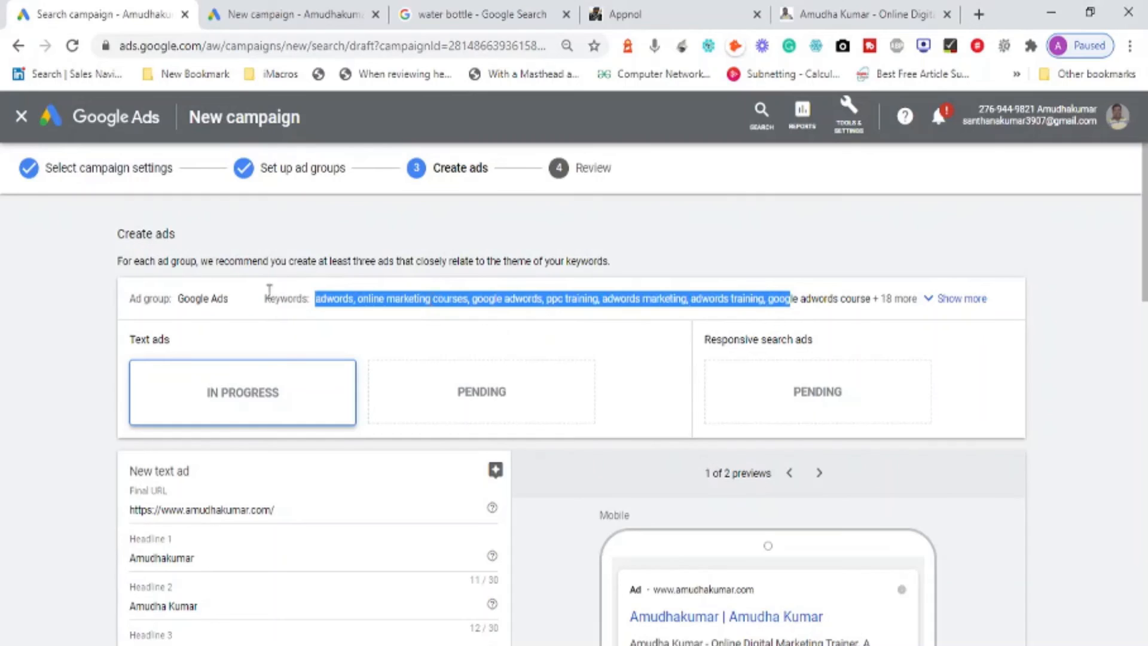
pyautogui.click(11, 316)
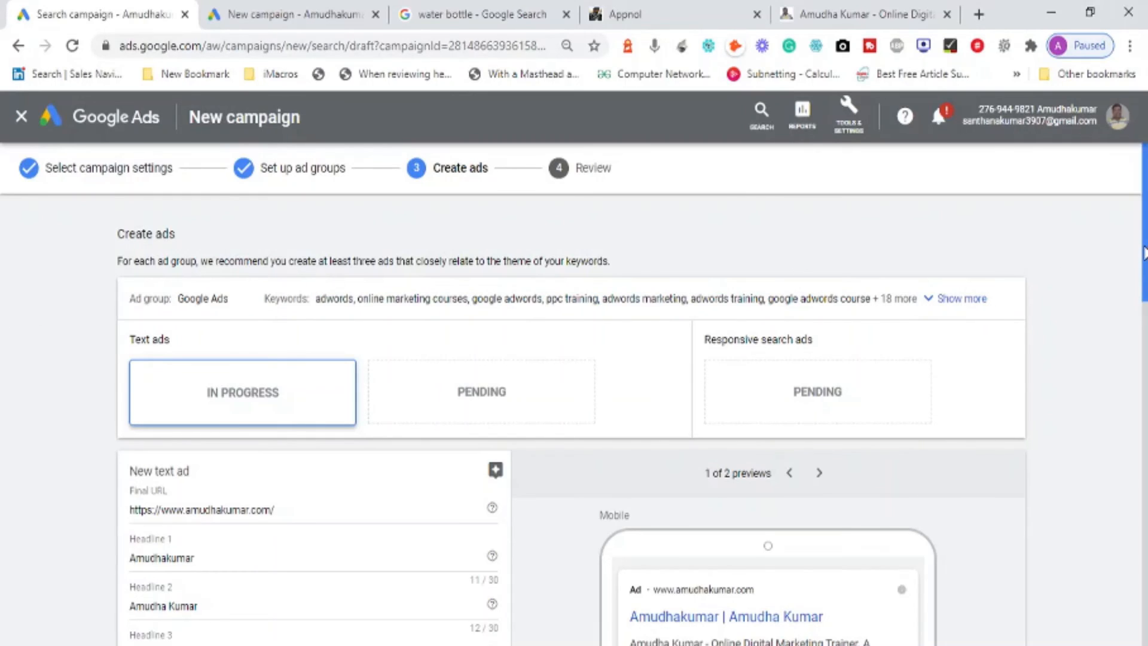
pyautogui.moveTo(1144, 251); pyautogui.dragTo(1144, 331)
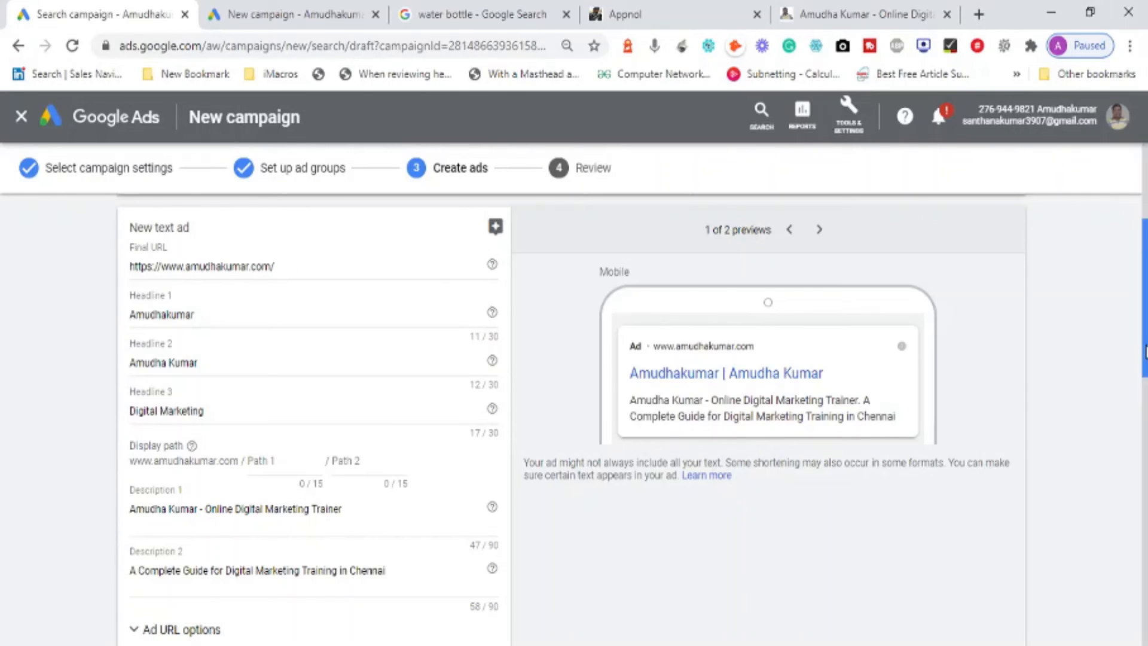
pyautogui.moveTo(1145, 354); pyautogui.dragTo(1145, 210)
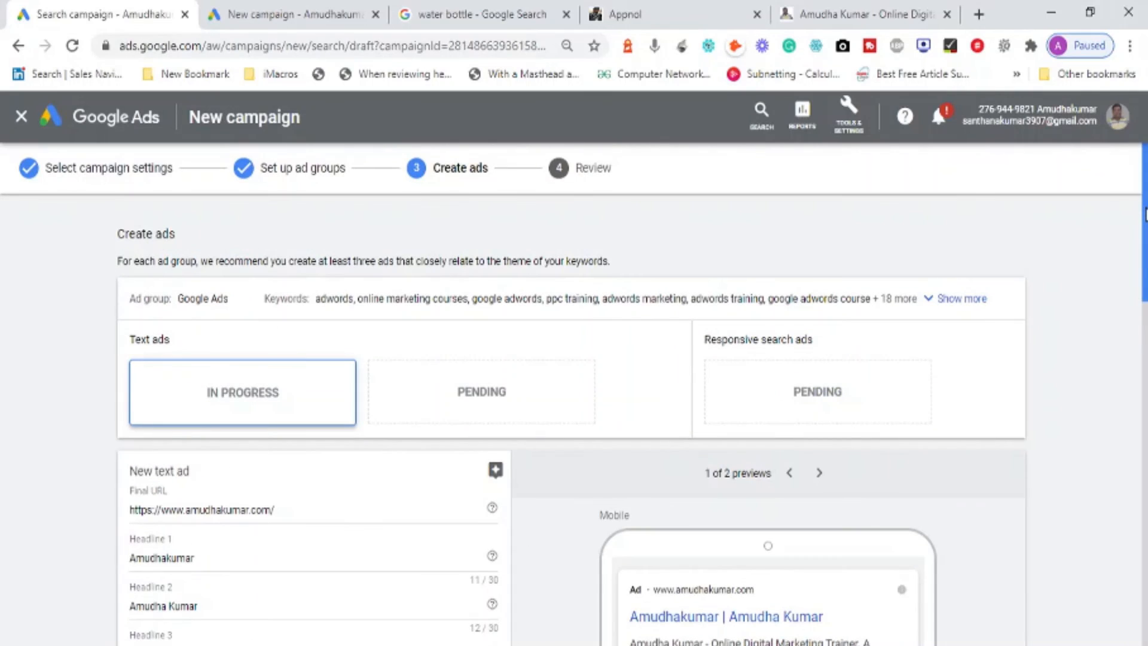
pyautogui.scroll(-2, 1145, 317)
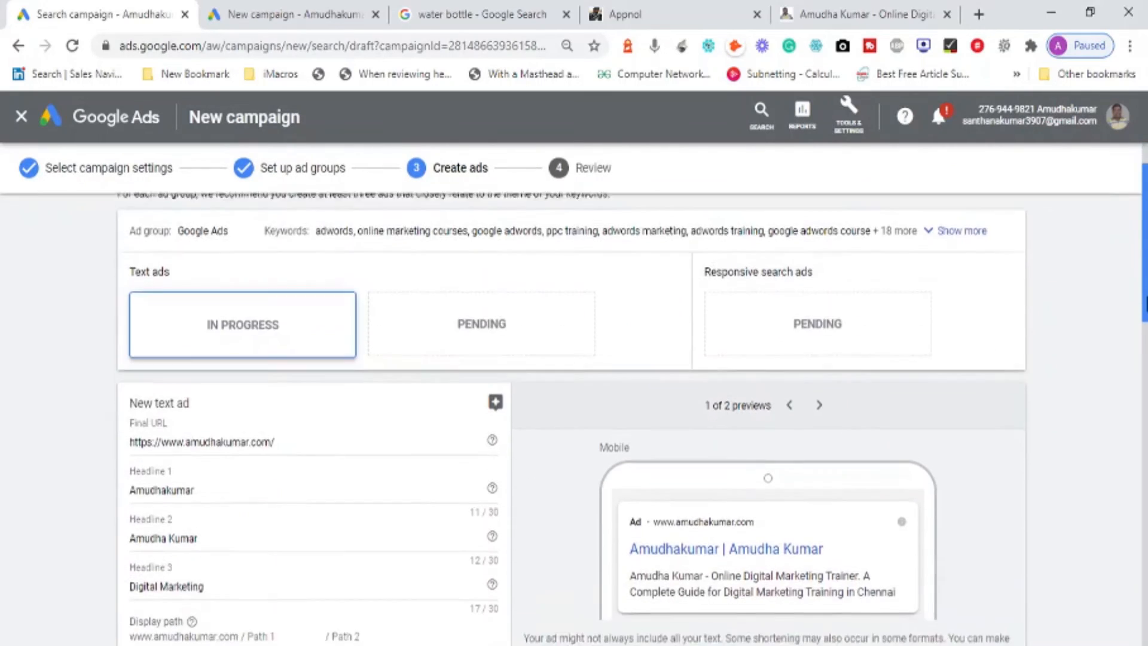
pyautogui.moveTo(1145, 317); pyautogui.dragTo(1144, 346)
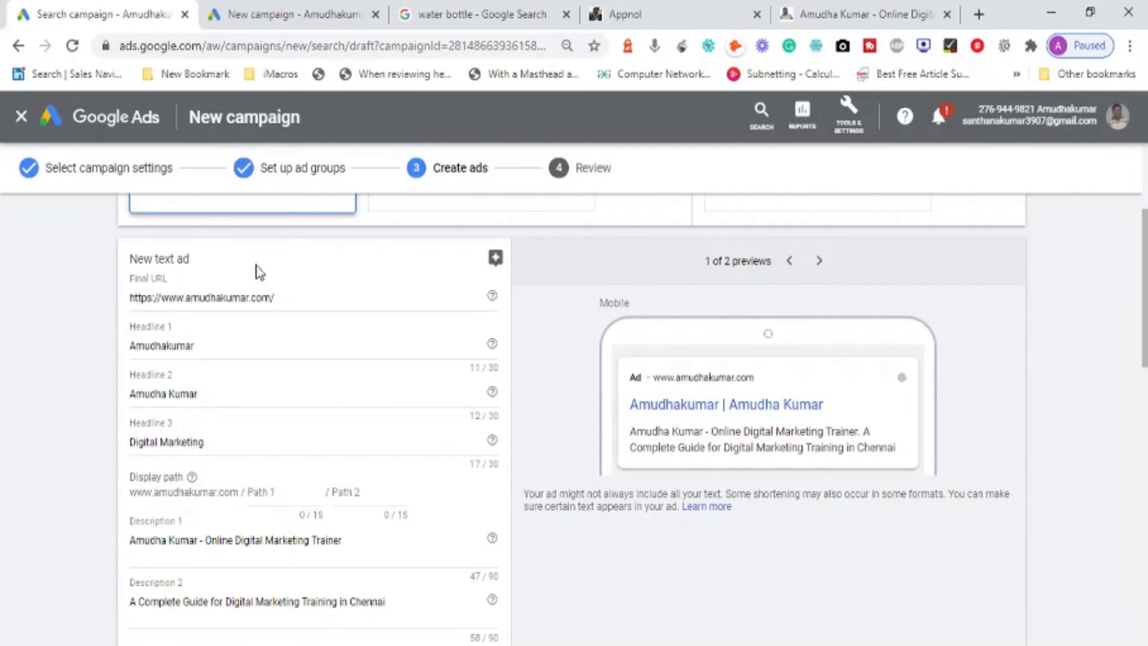
pyautogui.click(236, 297)
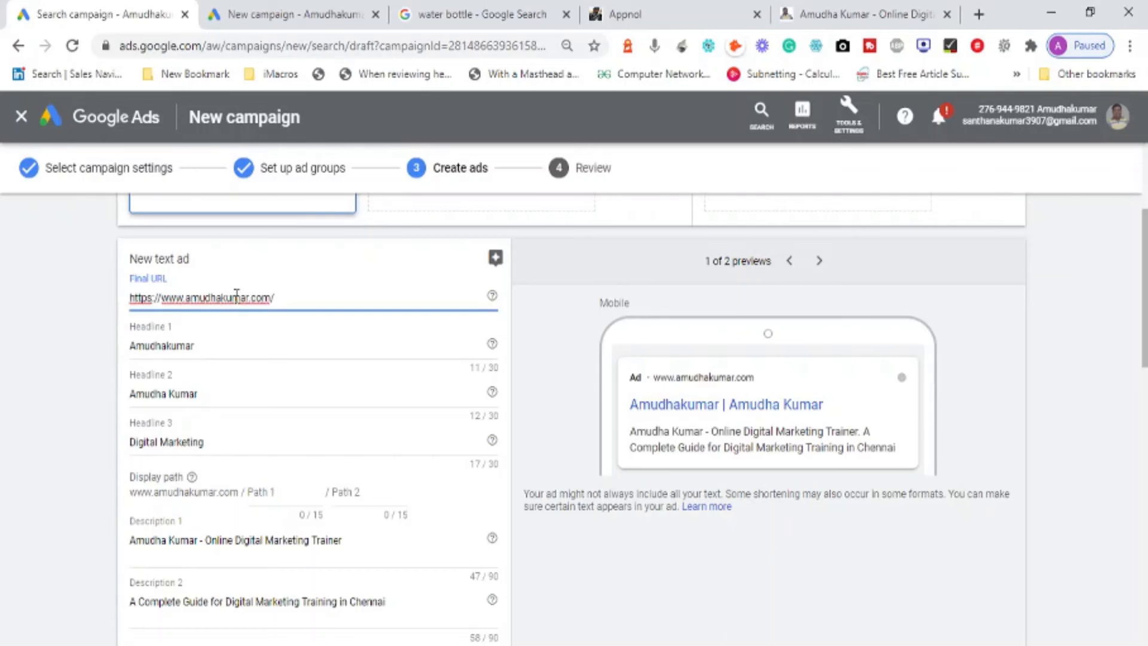
pyautogui.click(833, 24)
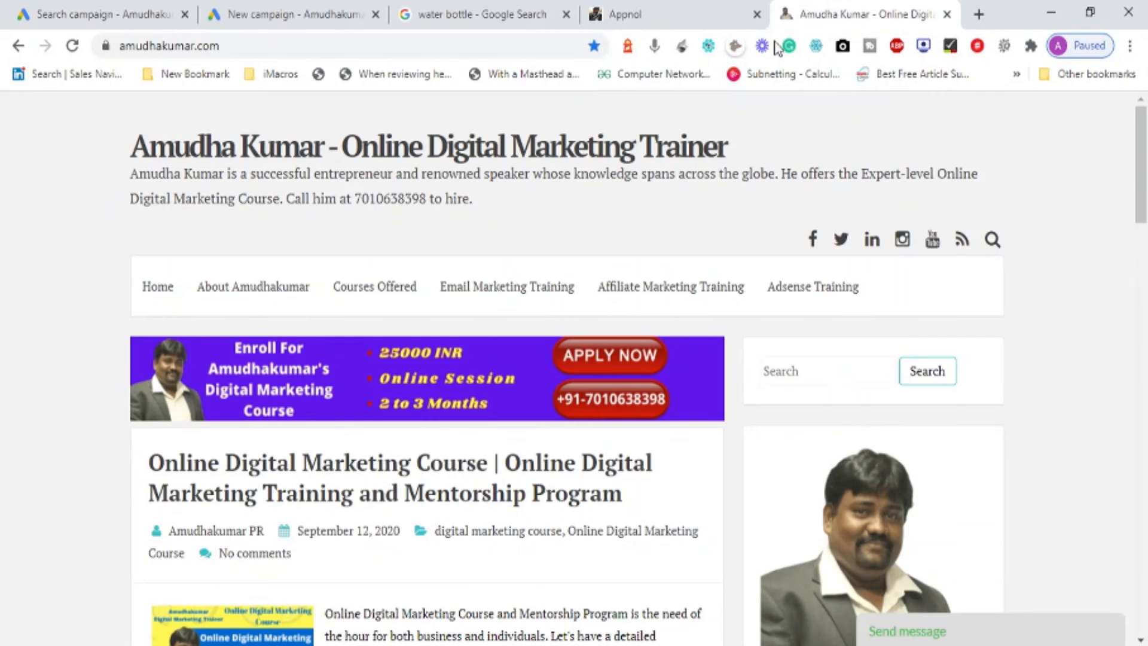
pyautogui.moveTo(350, 284)
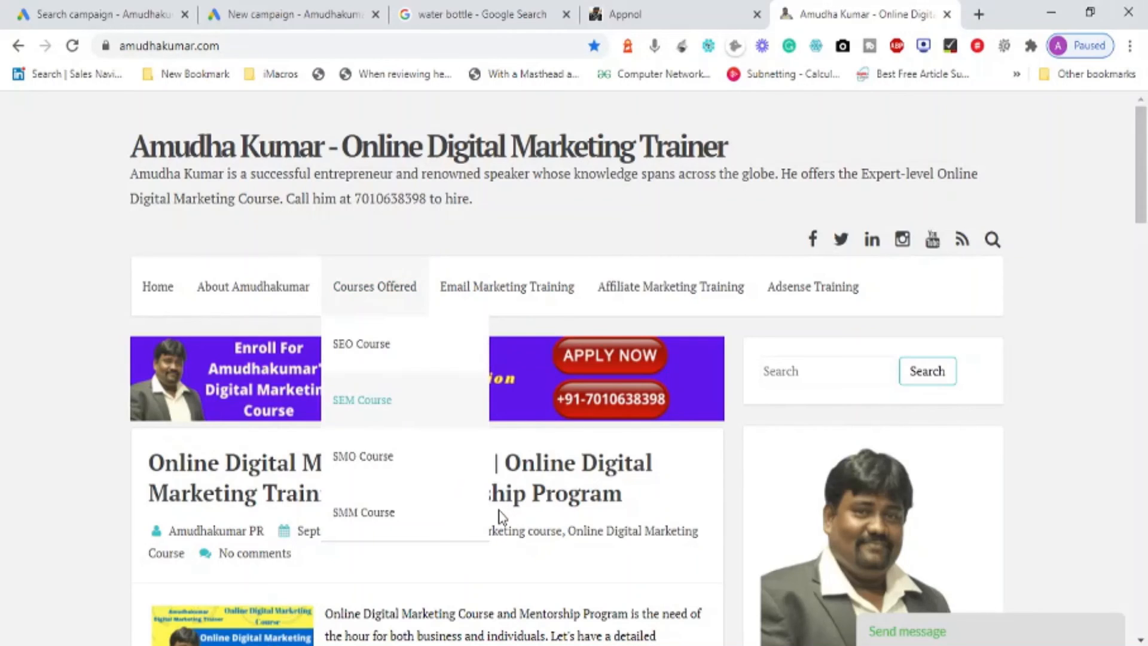
pyautogui.click(135, 15)
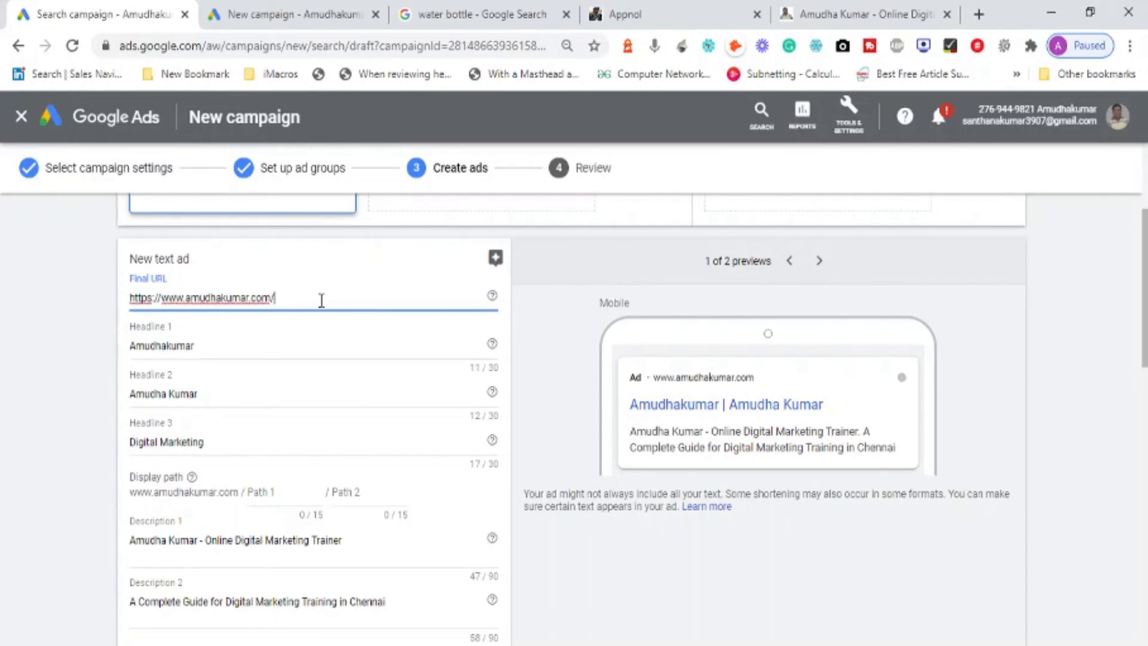
pyautogui.hotkey('ctrl', 'a')
pyautogui.write('https://www.amudhakumar.com/p/search-engine-marketing-sem.html')
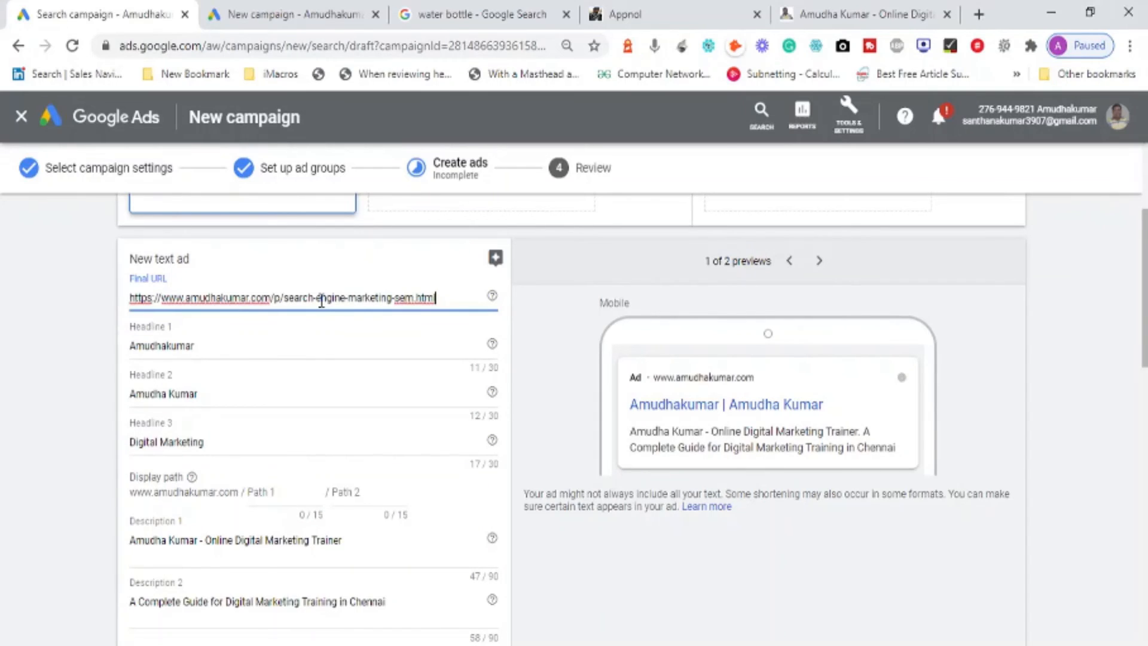
# Replace the text ad's Headline 2 with "Online Advertising Trainer".
pyautogui.click(265, 346)
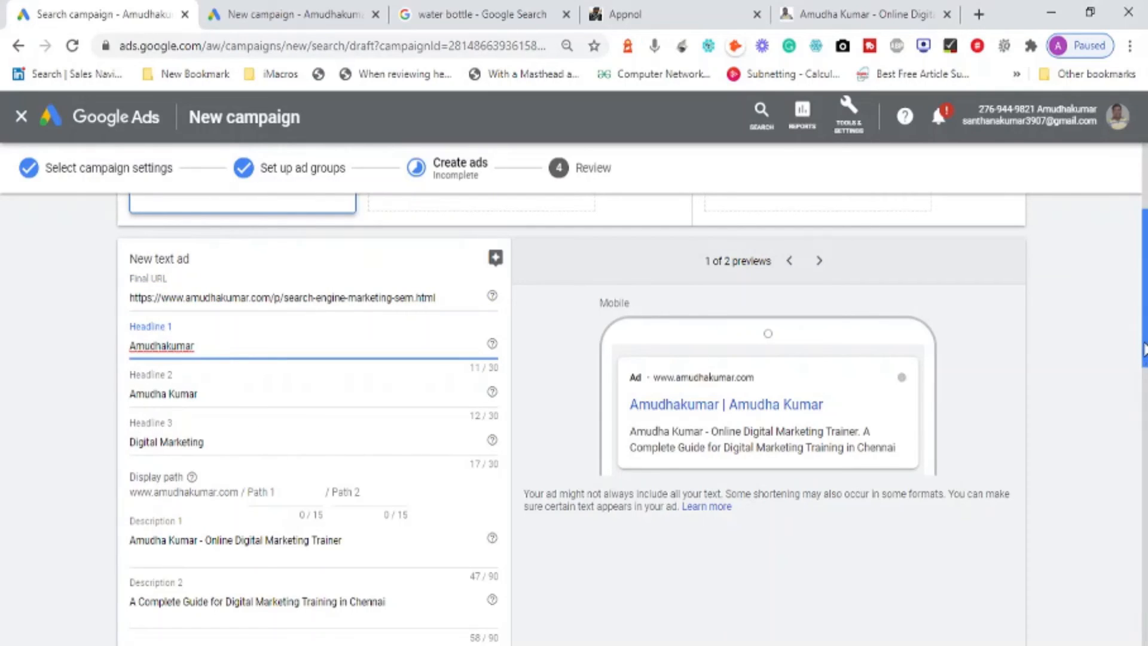
pyautogui.moveTo(1144, 350); pyautogui.dragTo(1115, 372)
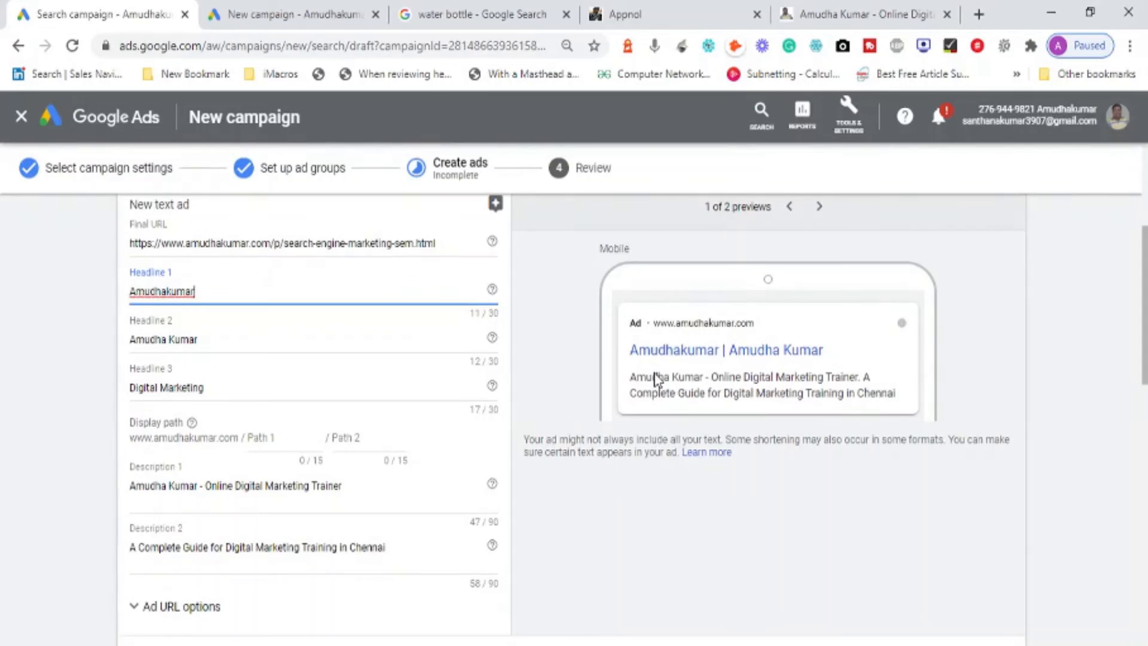
pyautogui.tripleClick(230, 340)
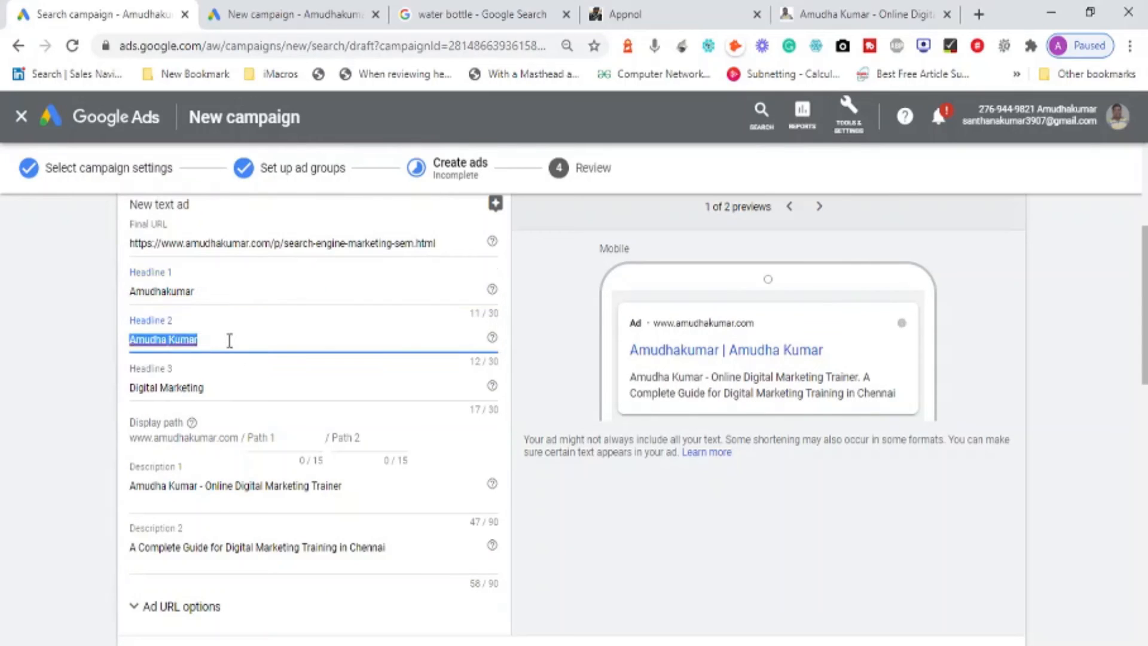
pyautogui.write('Online')
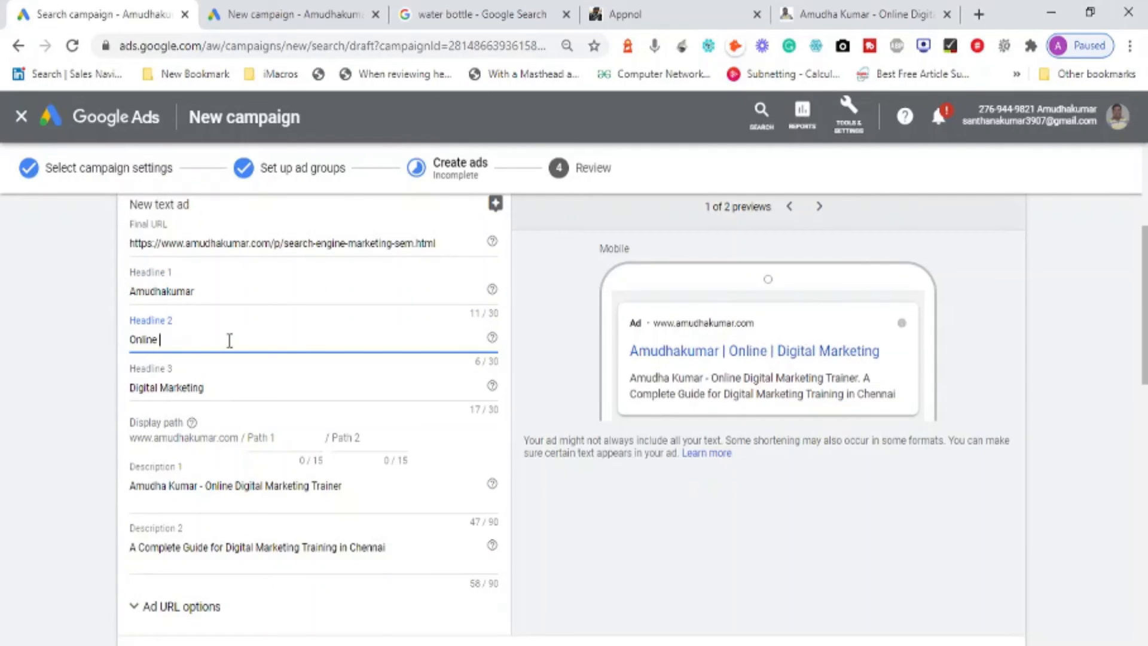
pyautogui.write(' Goog')
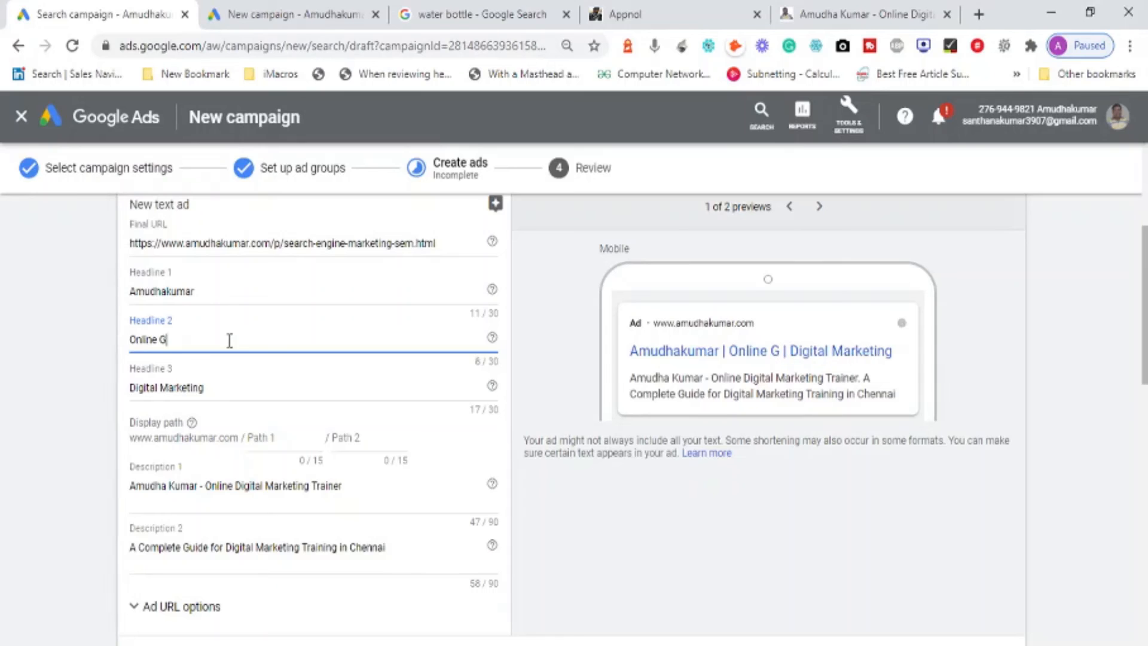
pyautogui.press('BackSpace')
pyautogui.press('BackSpace')
pyautogui.press('BackSpace')
pyautogui.press('BackSpace')
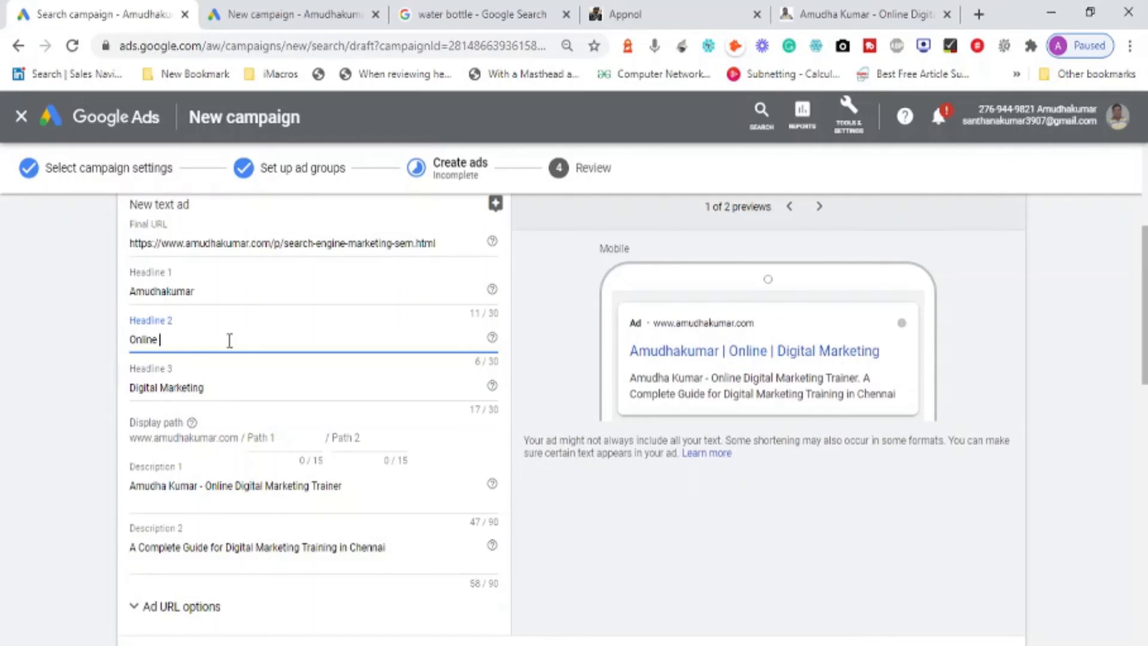
pyautogui.write('Sea')
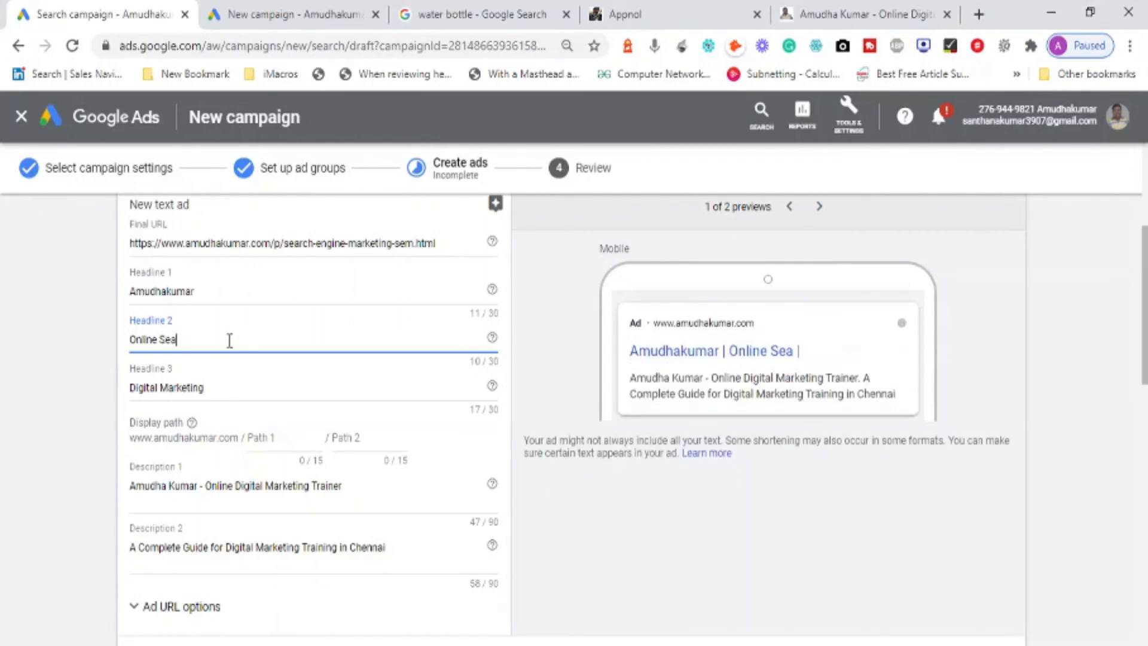
pyautogui.press('BackSpace')
pyautogui.press('BackSpace')
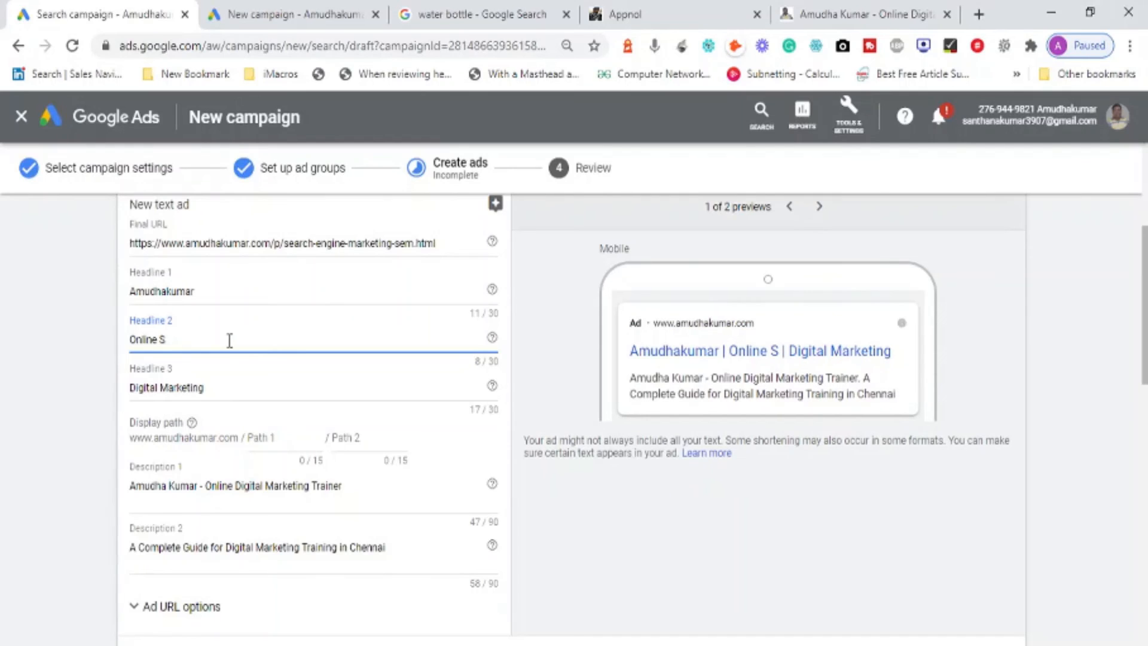
pyautogui.press('BackSpace')
pyautogui.press('BackSpace')
pyautogui.write('Ad')
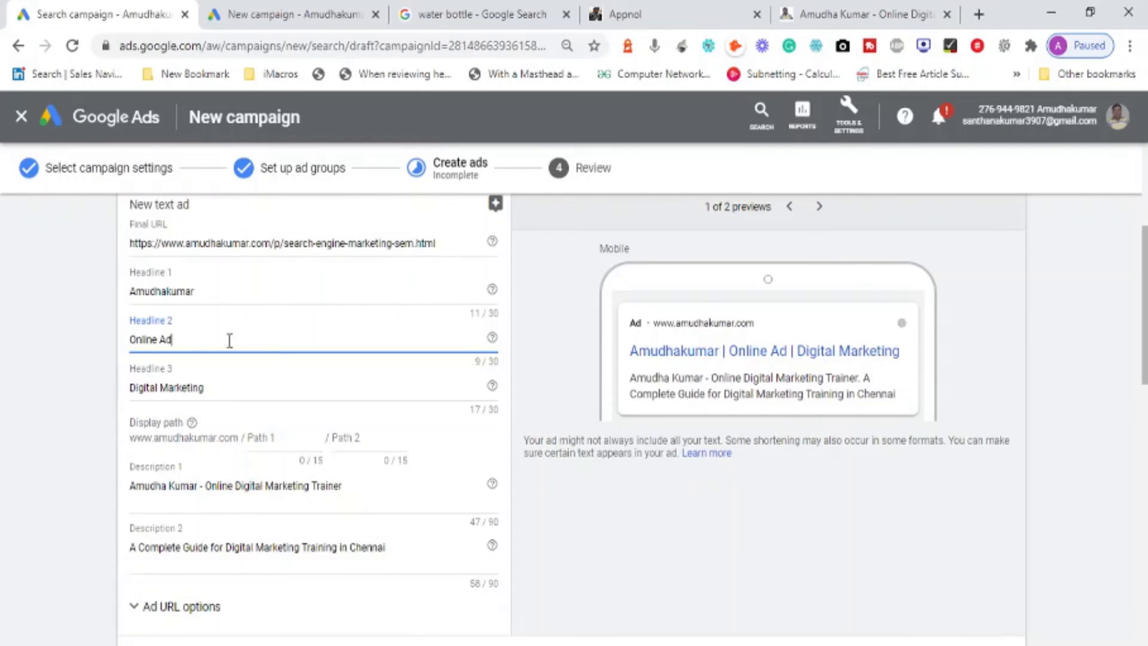
pyautogui.write('vertising ')
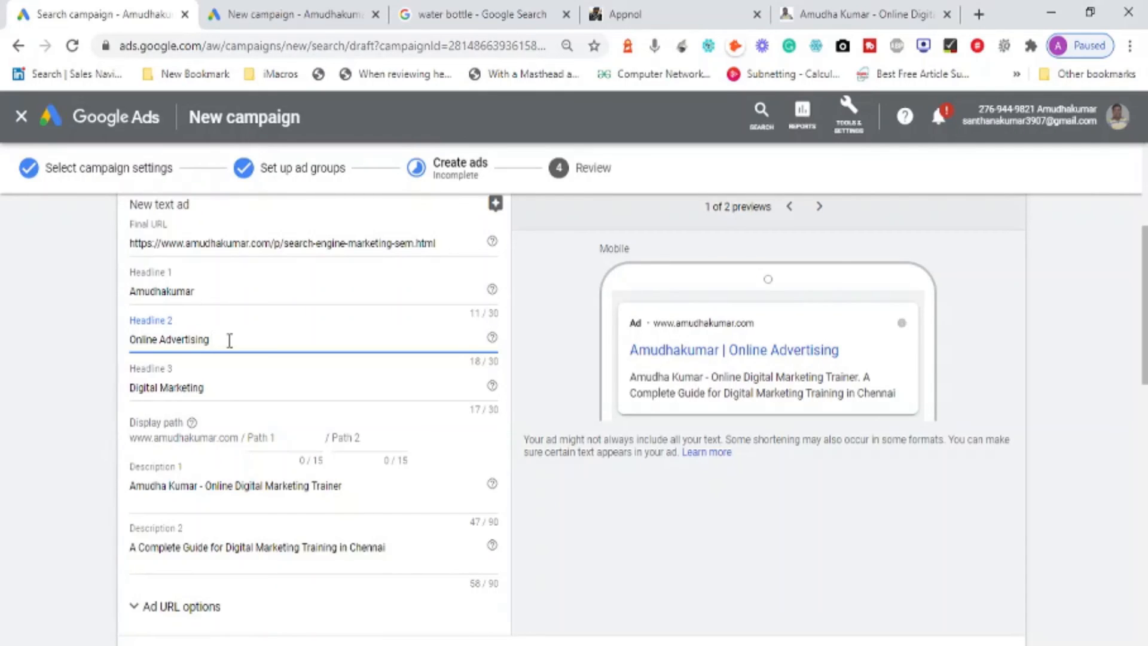
pyautogui.write(' Trainer')
pyautogui.press('Left')
pyautogui.press('Left')
pyautogui.press('Left')
pyautogui.press('Left')
pyautogui.press('Left')
pyautogui.press('Left')
pyautogui.press('Left')
pyautogui.press('Left')
pyautogui.press('Left')
pyautogui.press('Left')
pyautogui.press('Left')
pyautogui.press('Left')
pyautogui.press('Left')
pyautogui.press('Left')
pyautogui.press('Left')
pyautogui.press('Left')
pyautogui.press('Left')
pyautogui.press('Left')
pyautogui.press('Left')
# Check the text ad's three headlines against the mobile and desktop ad previews.
pyautogui.click(229, 291)
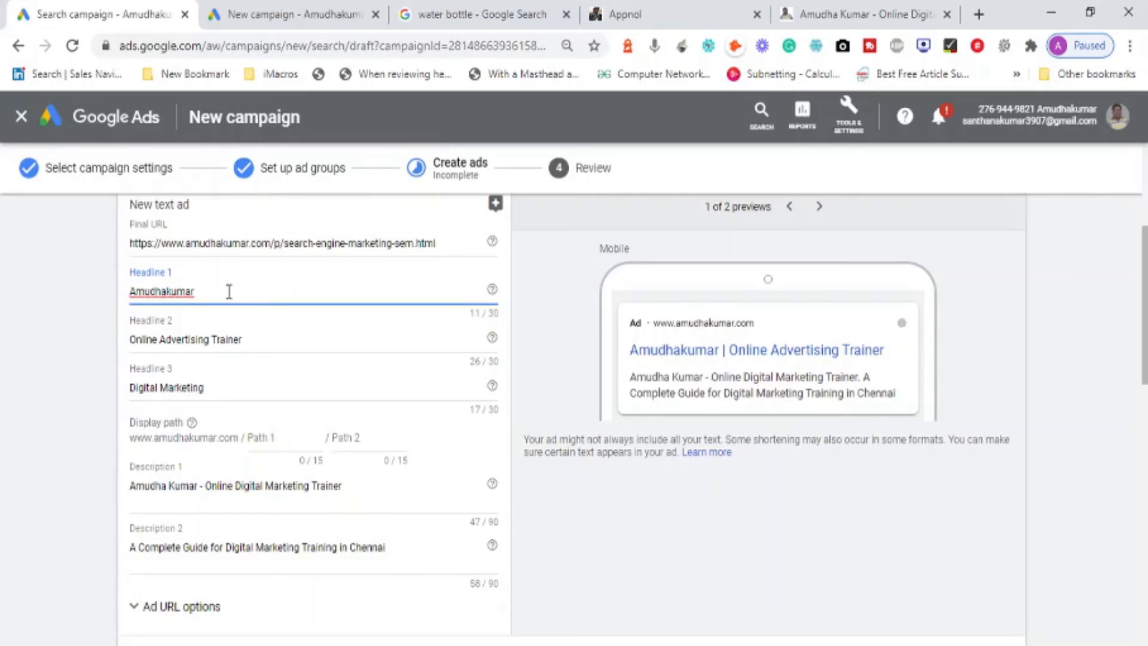
pyautogui.click(480, 313)
pyautogui.doubleClick(333, 335)
pyautogui.tripleClick(333, 335)
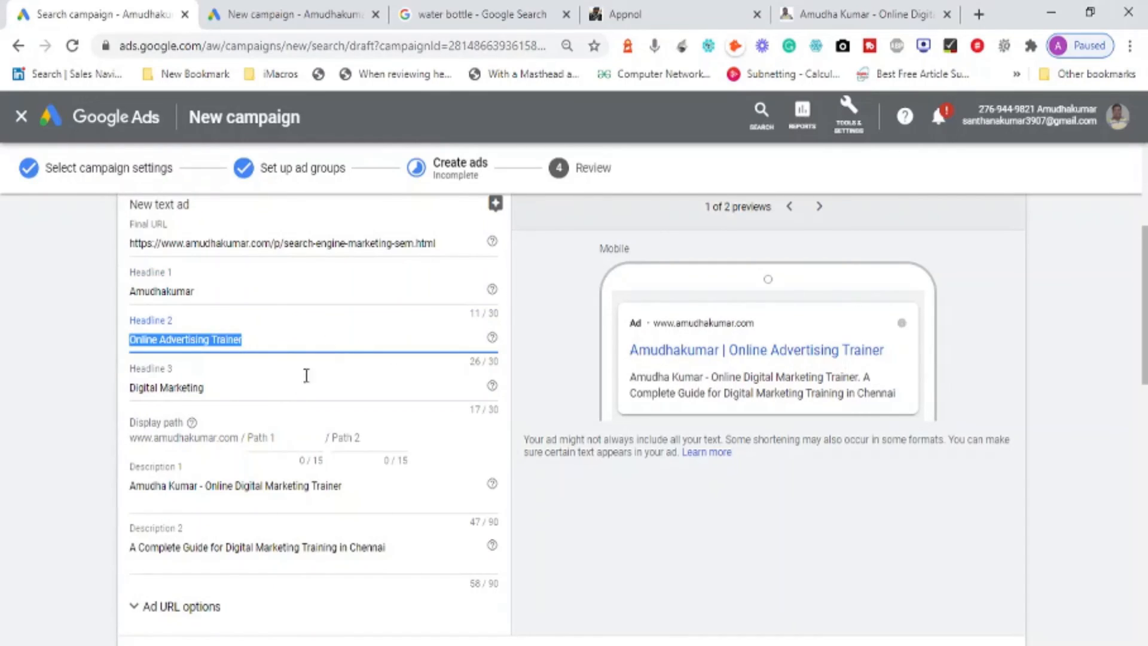
pyautogui.doubleClick(273, 392)
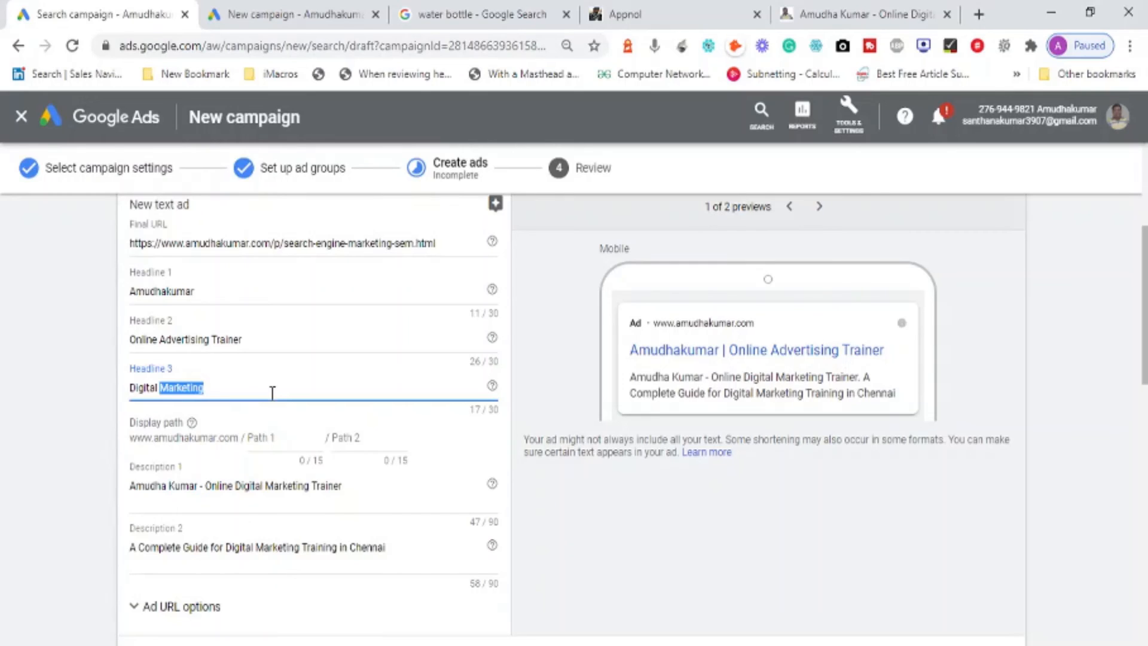
pyautogui.click(38, 443)
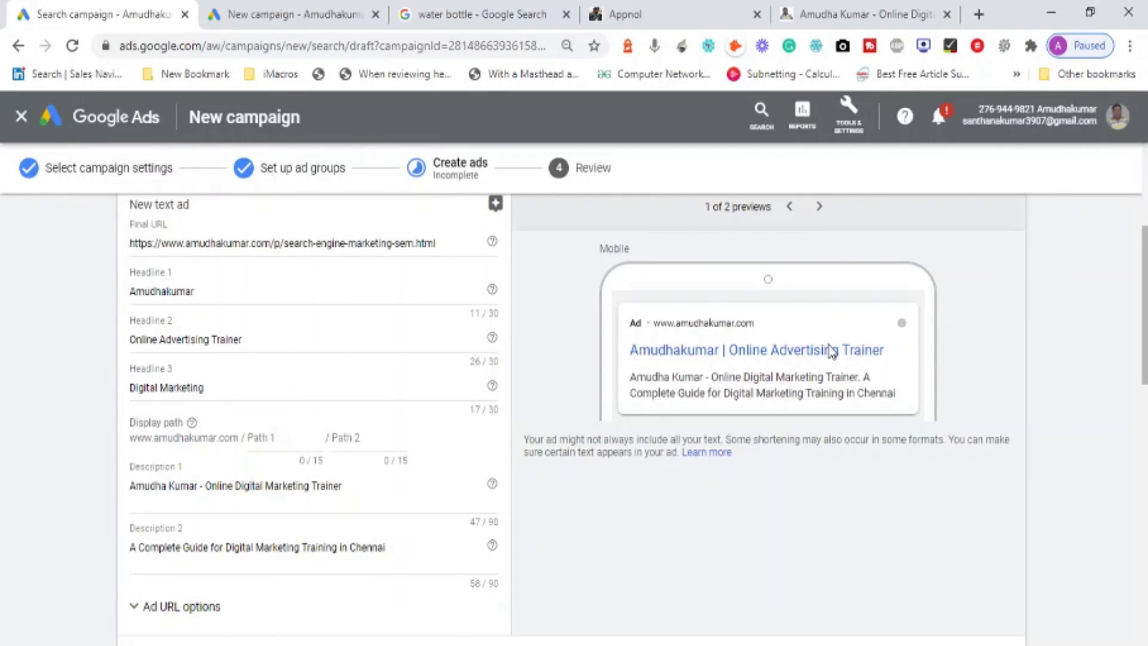
pyautogui.click(820, 207)
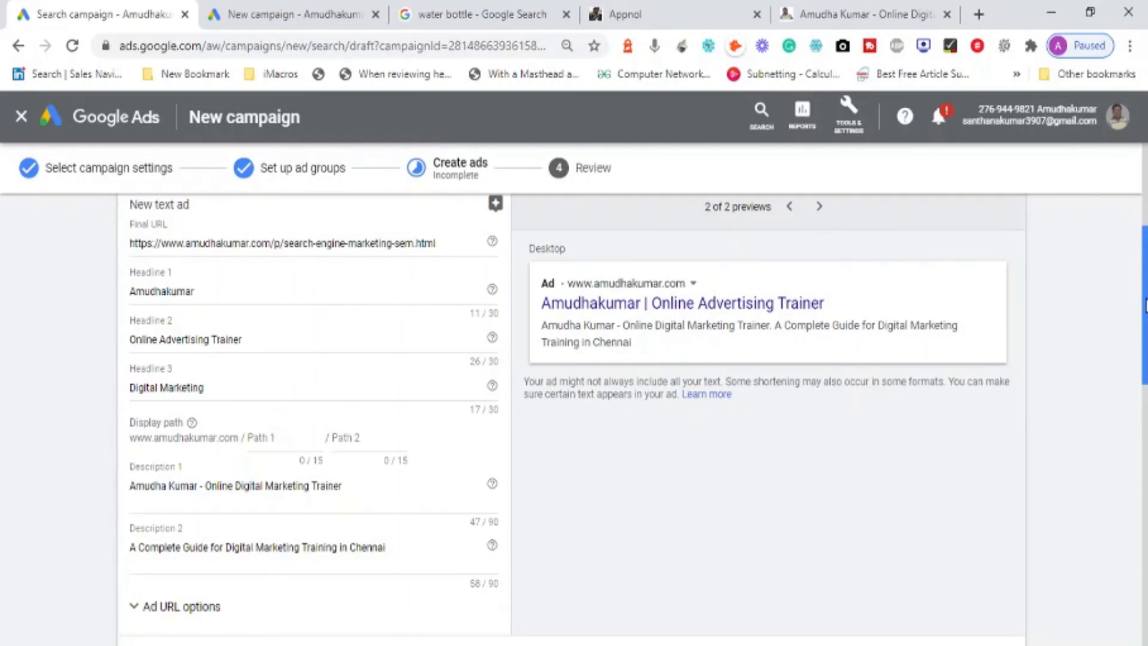
pyautogui.scroll(-1, 1145, 306)
pyautogui.scroll(2, 866, 363)
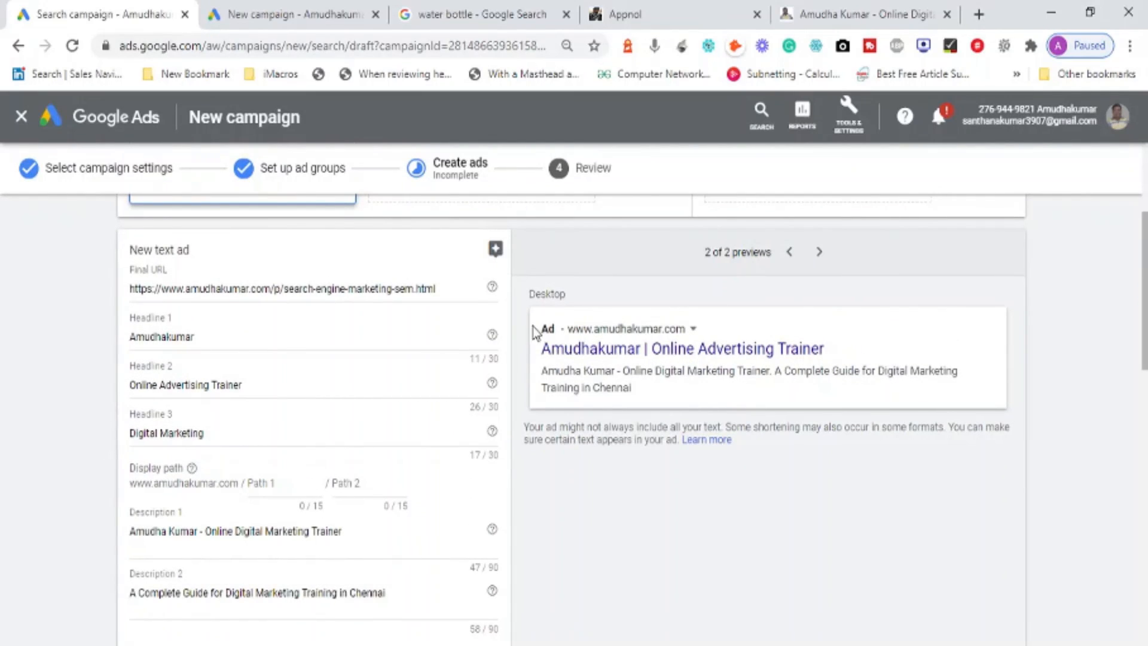
# Compare the display path with the final URL, and set its Path 1 to "Course" and Path 2 to "Google-Ads".
pyautogui.moveTo(533, 326); pyautogui.dragTo(574, 327)
pyautogui.moveTo(240, 486); pyautogui.dragTo(126, 483)
pyautogui.tripleClick(156, 481)
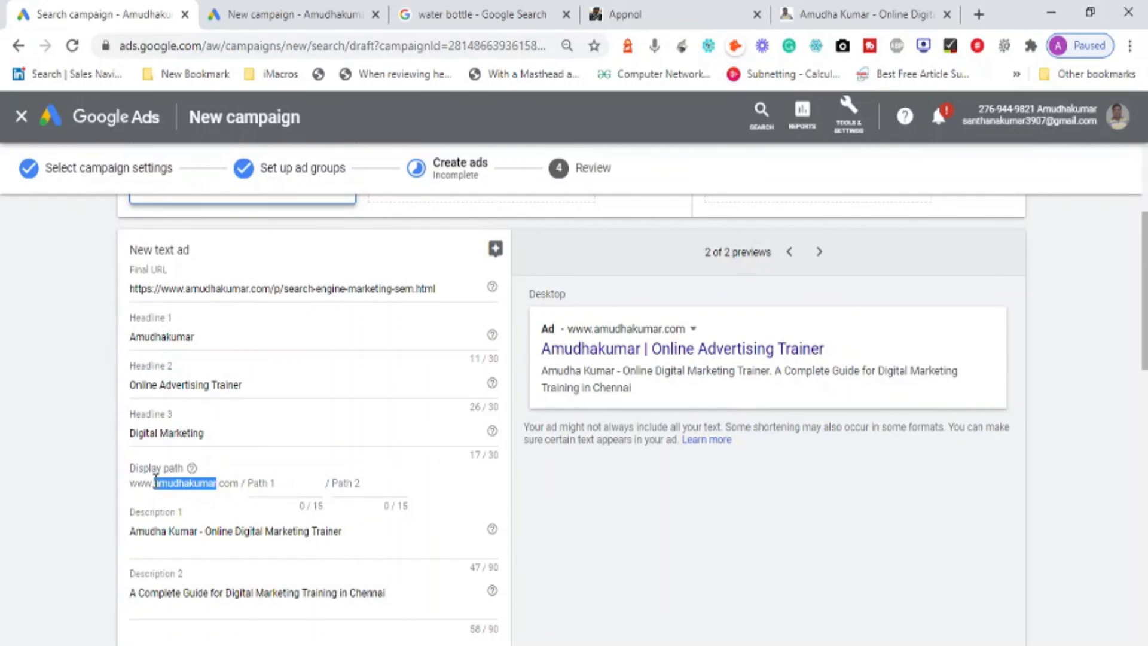
pyautogui.click(286, 293)
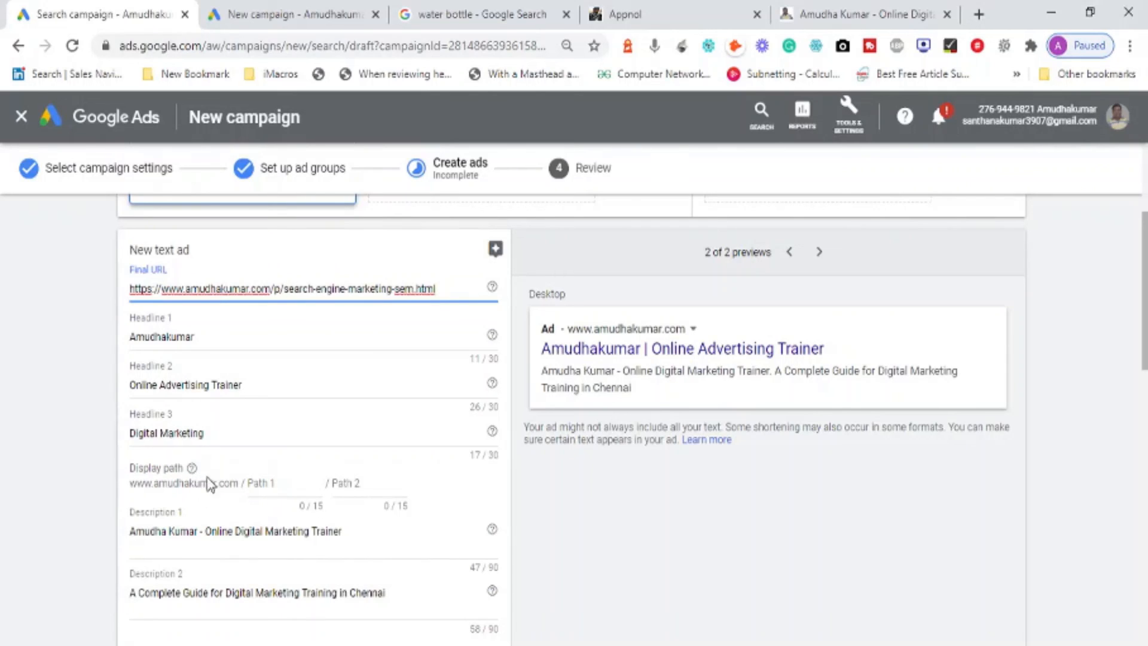
pyautogui.click(264, 483)
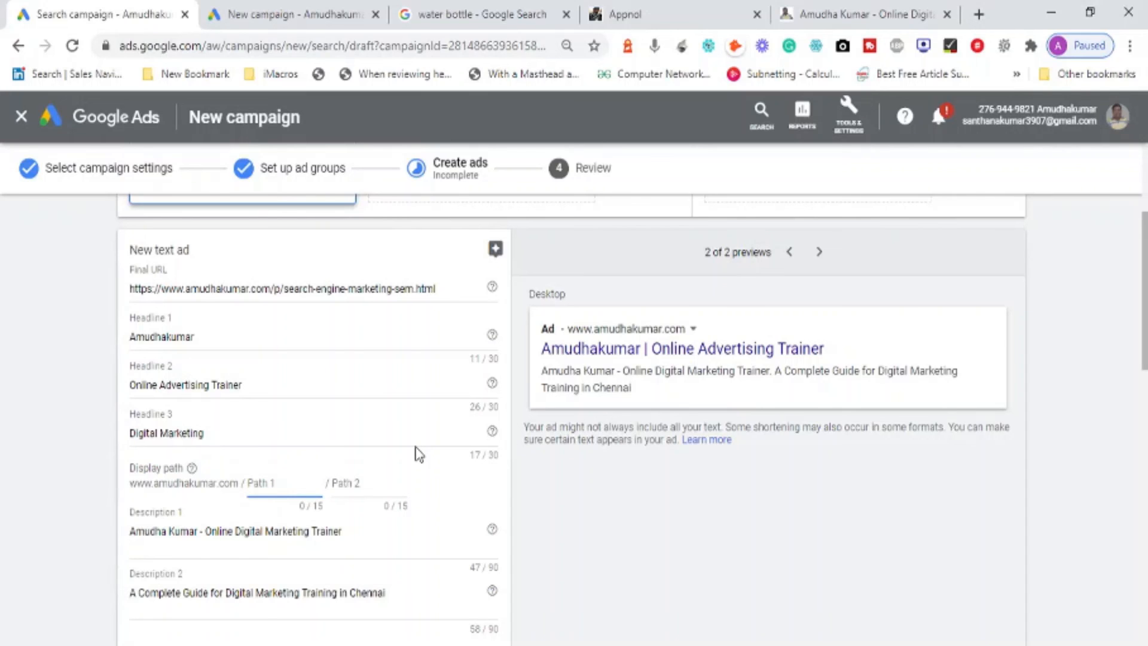
pyautogui.write('Course')
pyautogui.press('Tab')
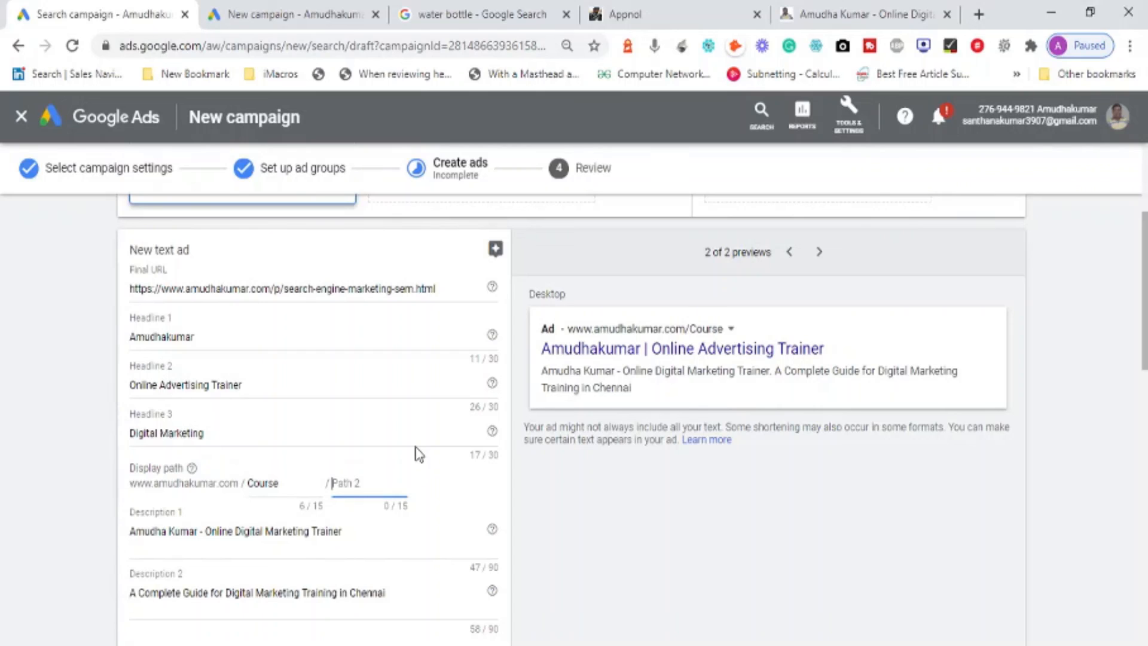
pyautogui.write('Google-Ads')
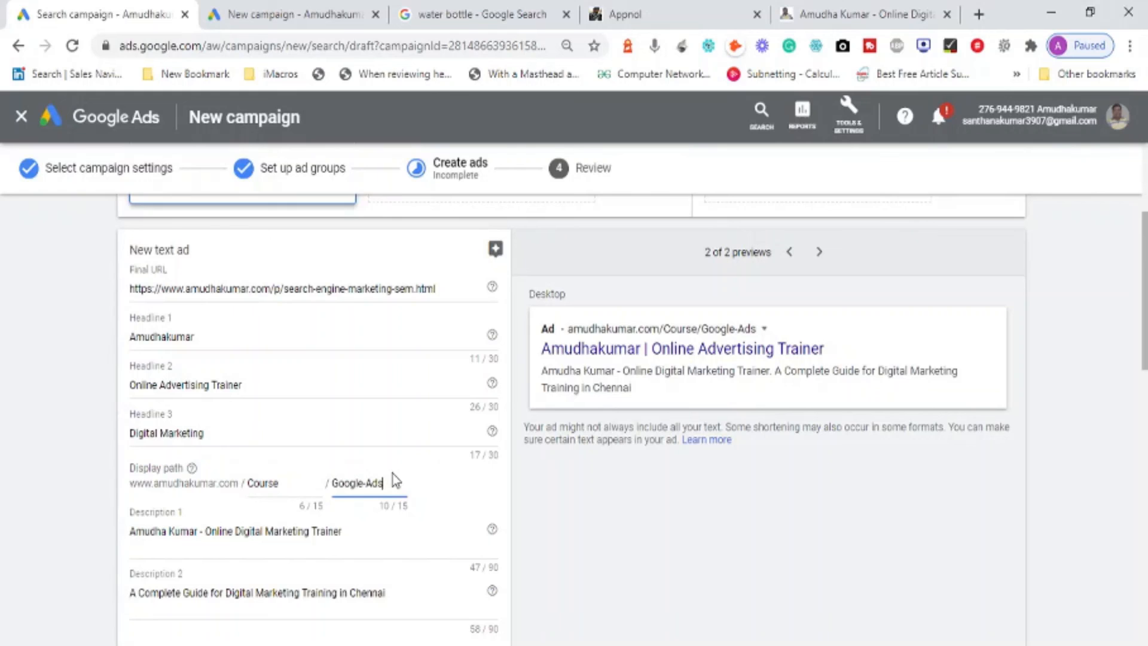
# Replace the display path's Path 2 with "online" and check the mobile ad preview.
pyautogui.hotkey('ctrl', 'a')
pyautogui.write('online')
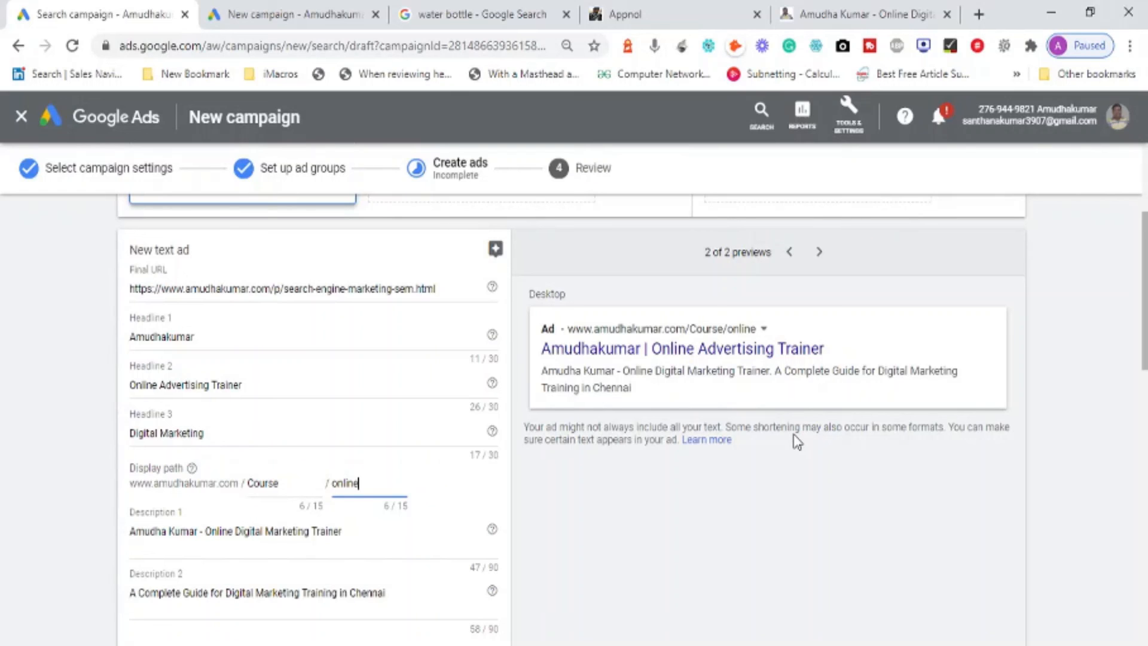
pyautogui.click(789, 253)
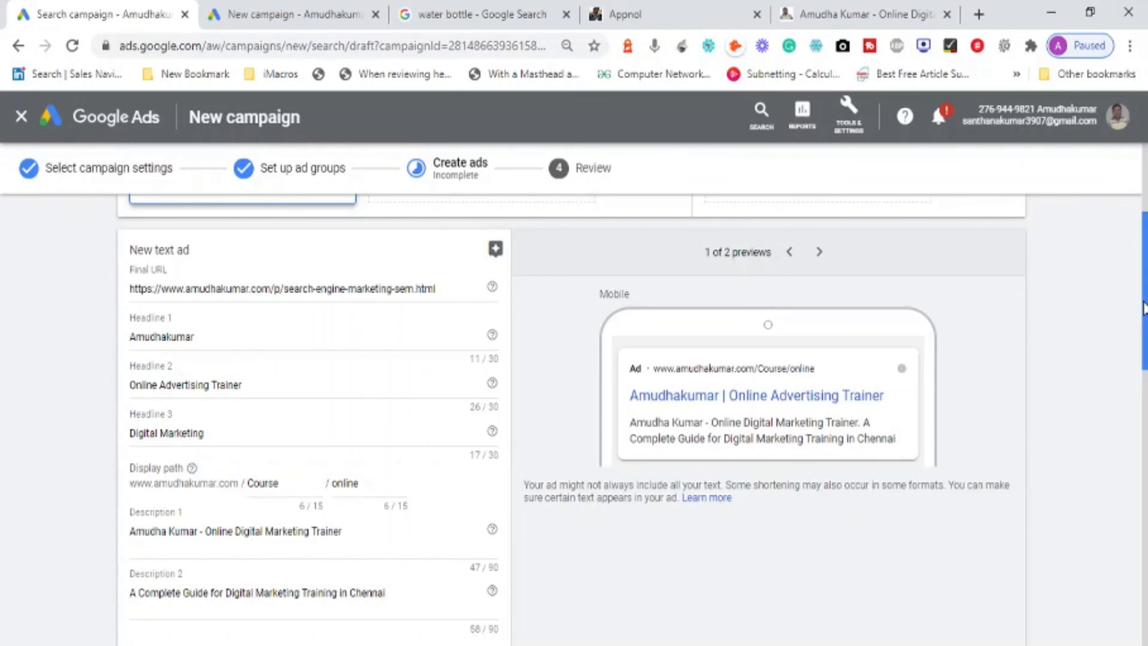
# Replace the dash after the trainer's name in Description 1 with "is an expert in offering".
pyautogui.moveTo(1144, 308); pyautogui.dragTo(1144, 367)
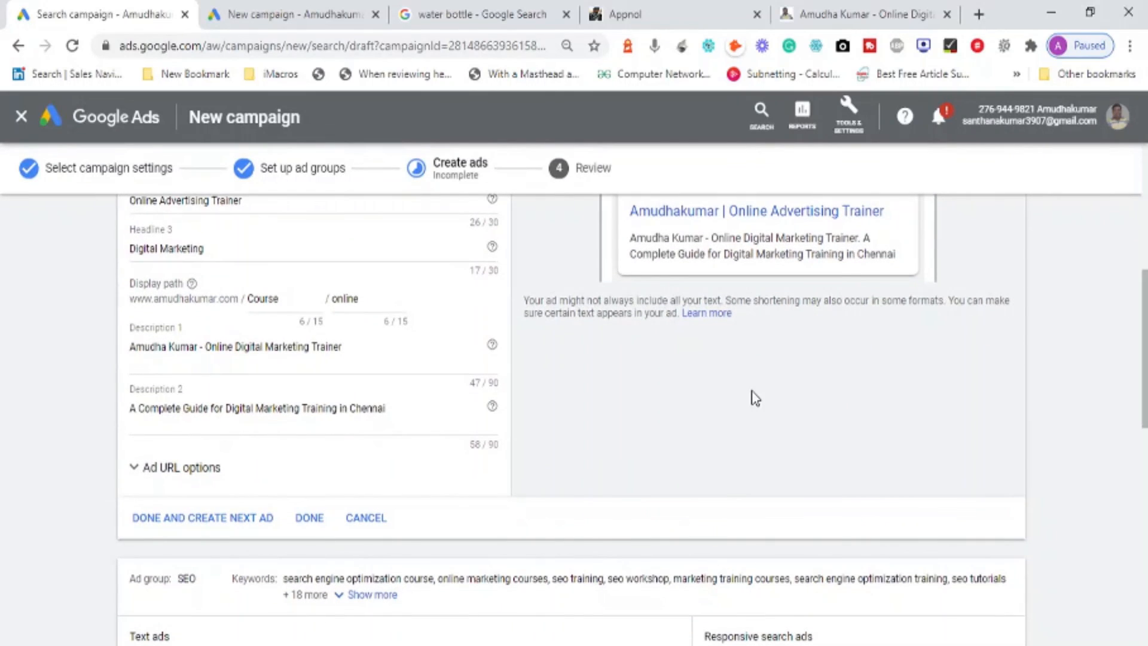
pyautogui.click(377, 345)
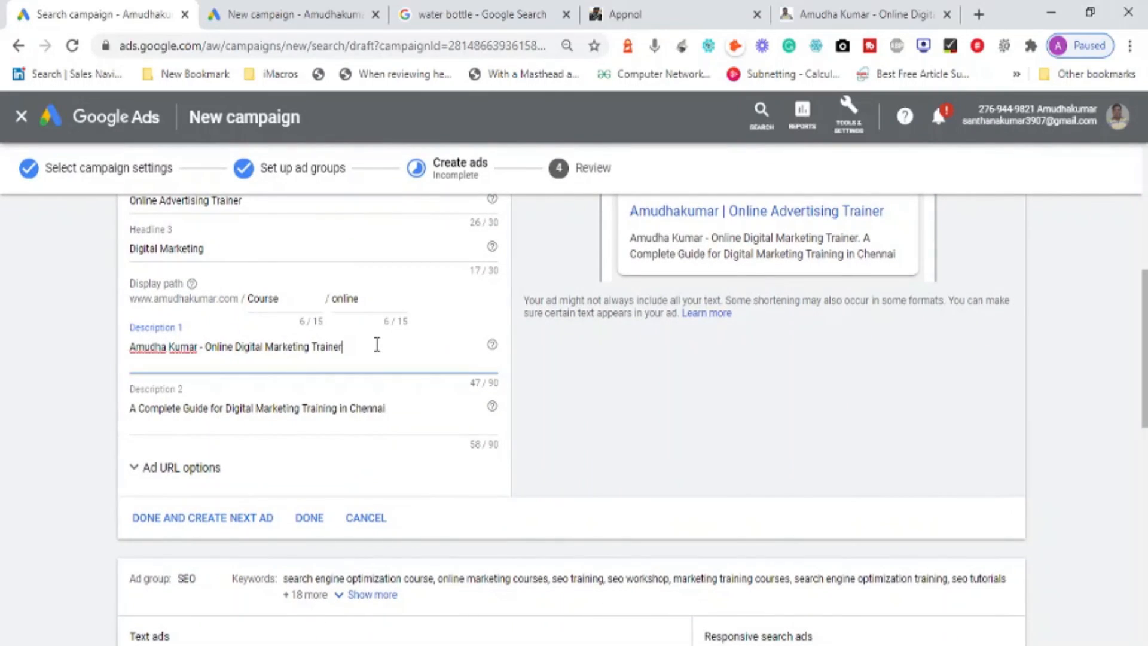
pyautogui.press('Home')
pyautogui.press('Right')
pyautogui.press('Right')
pyautogui.press('Right')
pyautogui.press('Right')
pyautogui.press('Right')
pyautogui.press('Right')
pyautogui.press('Right')
pyautogui.press('Right')
pyautogui.press('Right')
pyautogui.press('Right')
pyautogui.press('Right')
pyautogui.press('Right')
pyautogui.press('Delete')
pyautogui.write('is an ex')
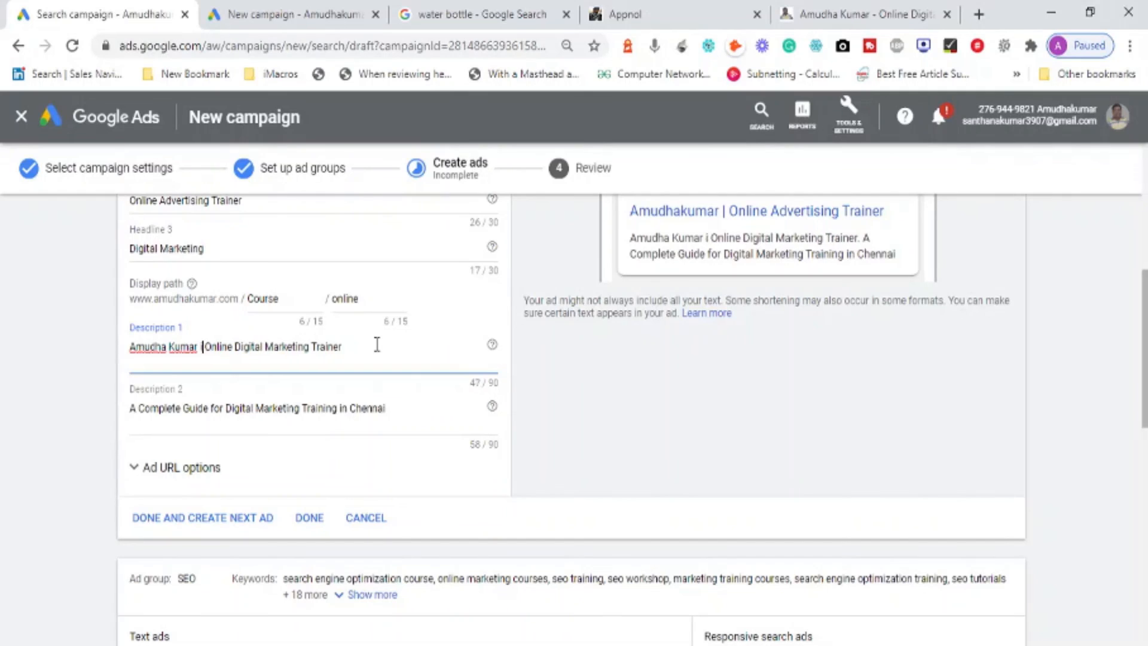
pyautogui.write('pert in o')
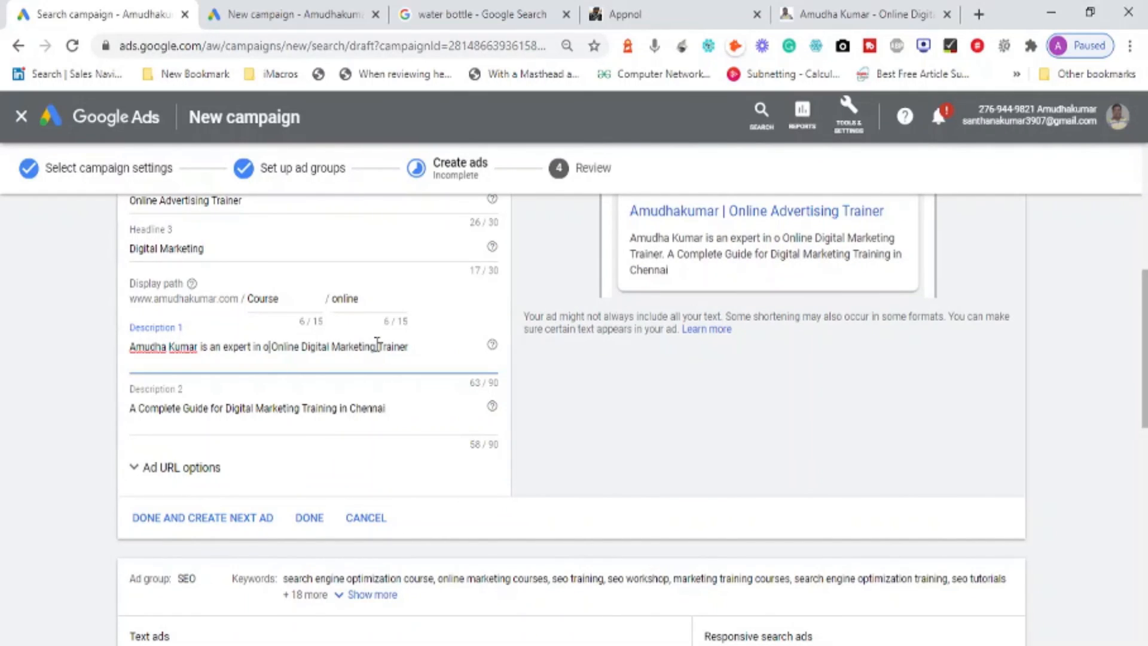
pyautogui.write('fering')
pyautogui.press('BackSpace')
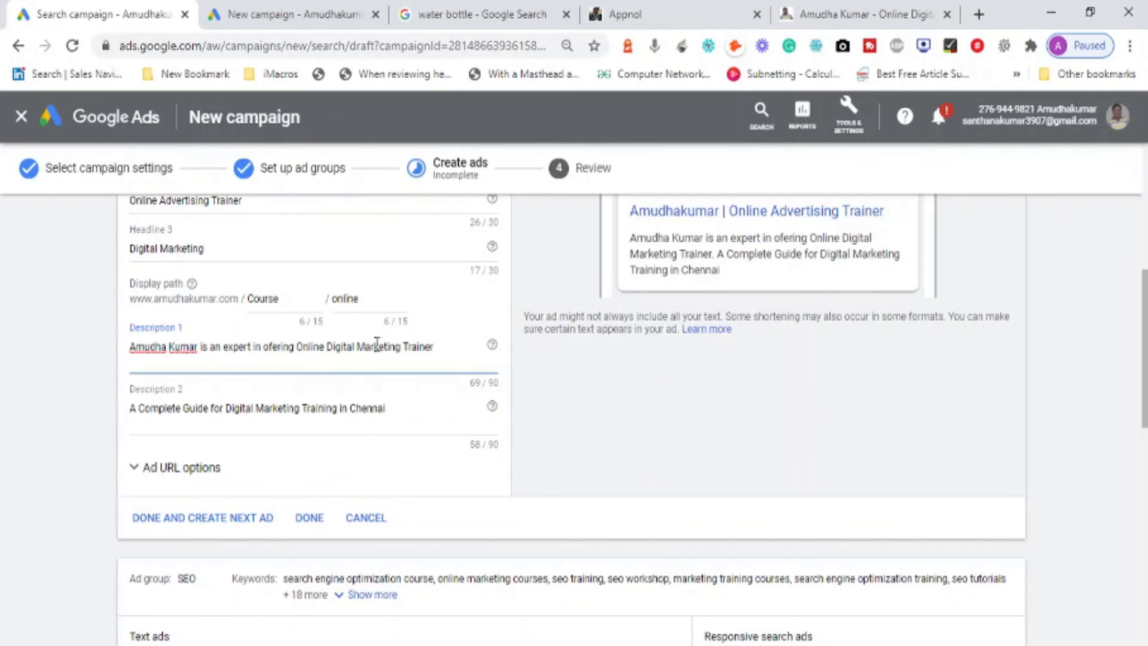
pyautogui.hotkey('ctrl', 'Left')
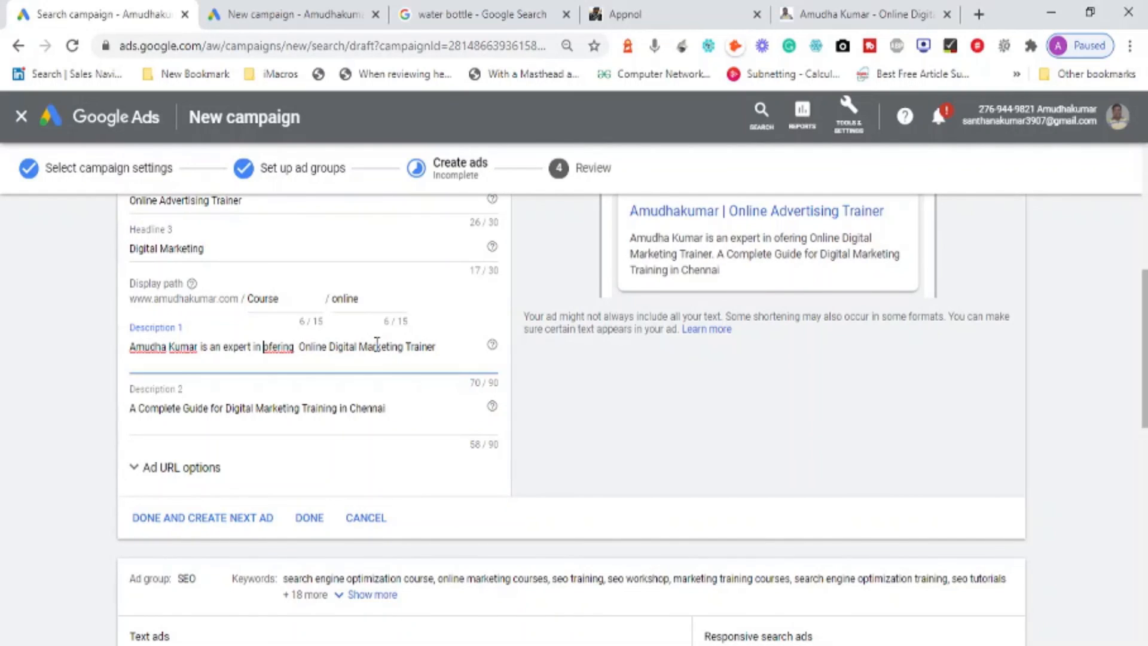
pyautogui.press('Right')
pyautogui.write('f')
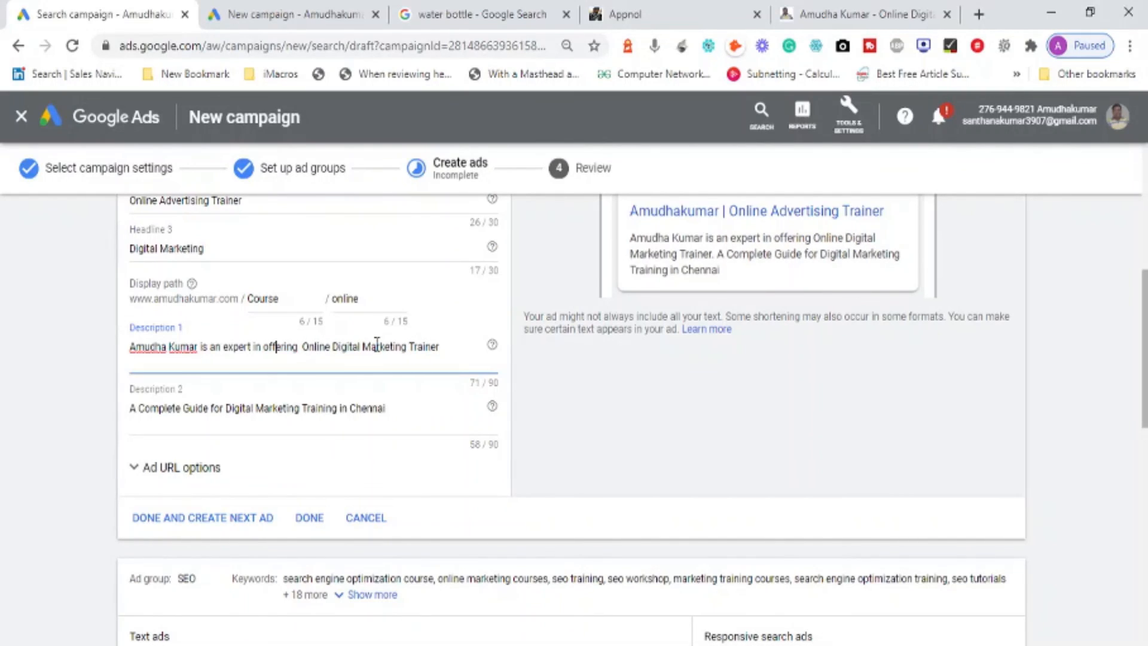
# Replace "Digital Marketing Trainer" at the end of Description 1 with "training for advertisement in internet platform".
pyautogui.press('Right')
pyautogui.press('Right')
pyautogui.press('Right')
pyautogui.press('Right')
pyautogui.press('Right')
pyautogui.press('Right')
pyautogui.press('Right')
pyautogui.press('Right')
pyautogui.press('Right')
pyautogui.press('Right')
pyautogui.press('Right')
pyautogui.press('Right')
pyautogui.press('Right')
pyautogui.press('Right')
pyautogui.press('Right')
pyautogui.press('Right')
pyautogui.press('Left')
pyautogui.hotkey('shift', 'End')
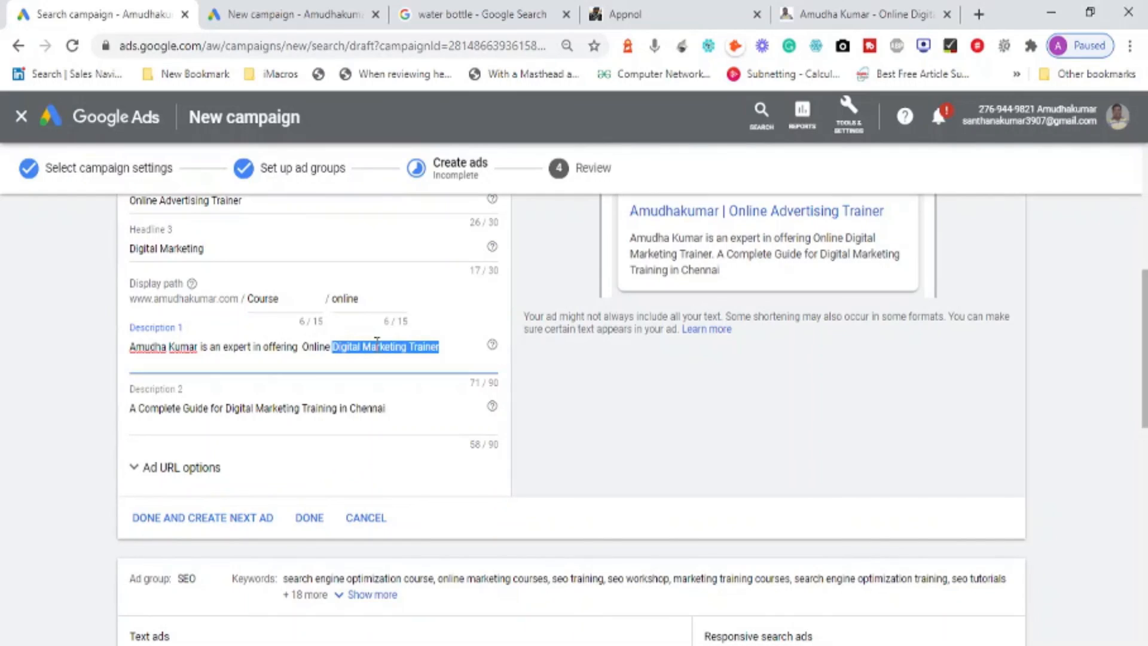
pyautogui.press('BackSpace')
pyautogui.write('training for')
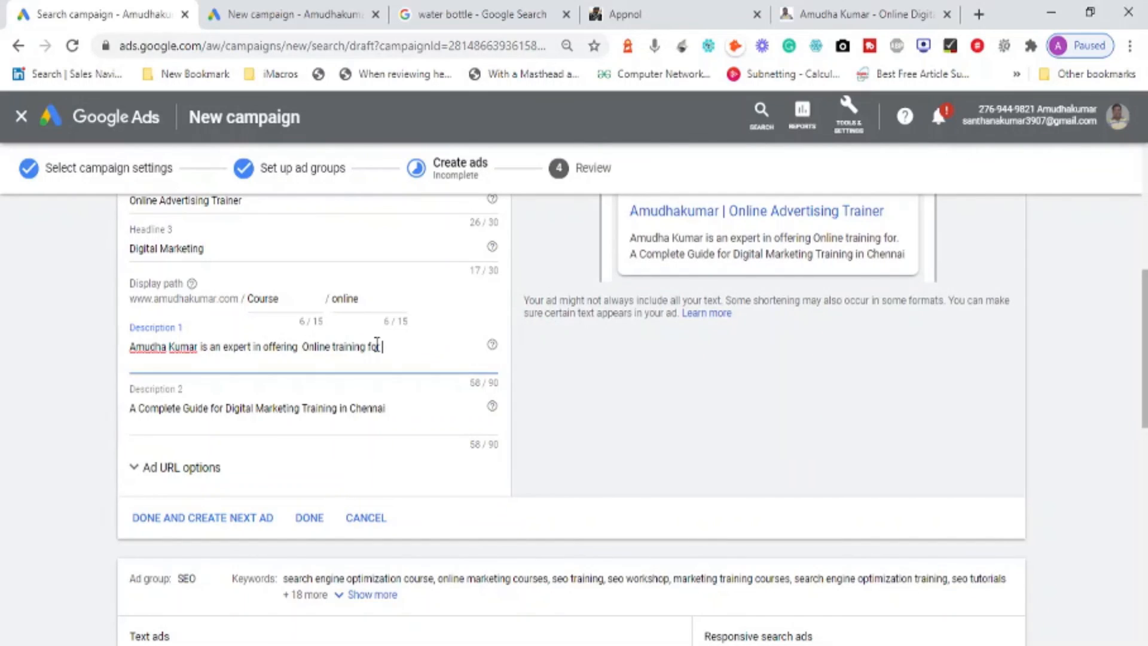
pyautogui.write(' advertisemtnt')
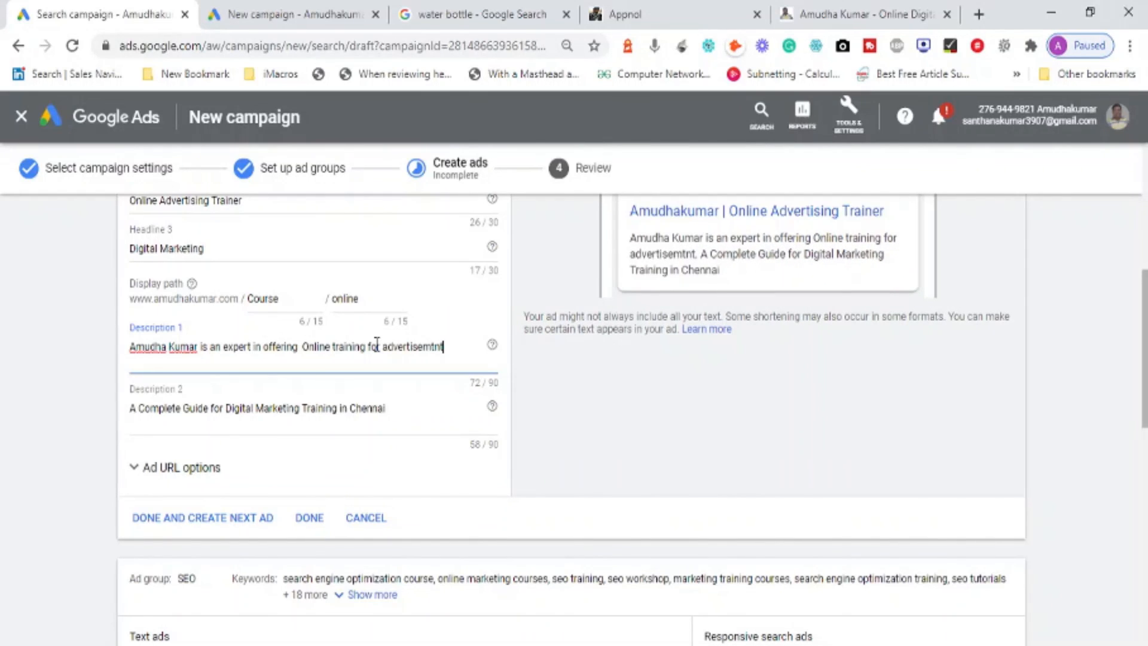
pyautogui.press('BackSpace')
pyautogui.press('BackSpace')
pyautogui.press('BackSpace')
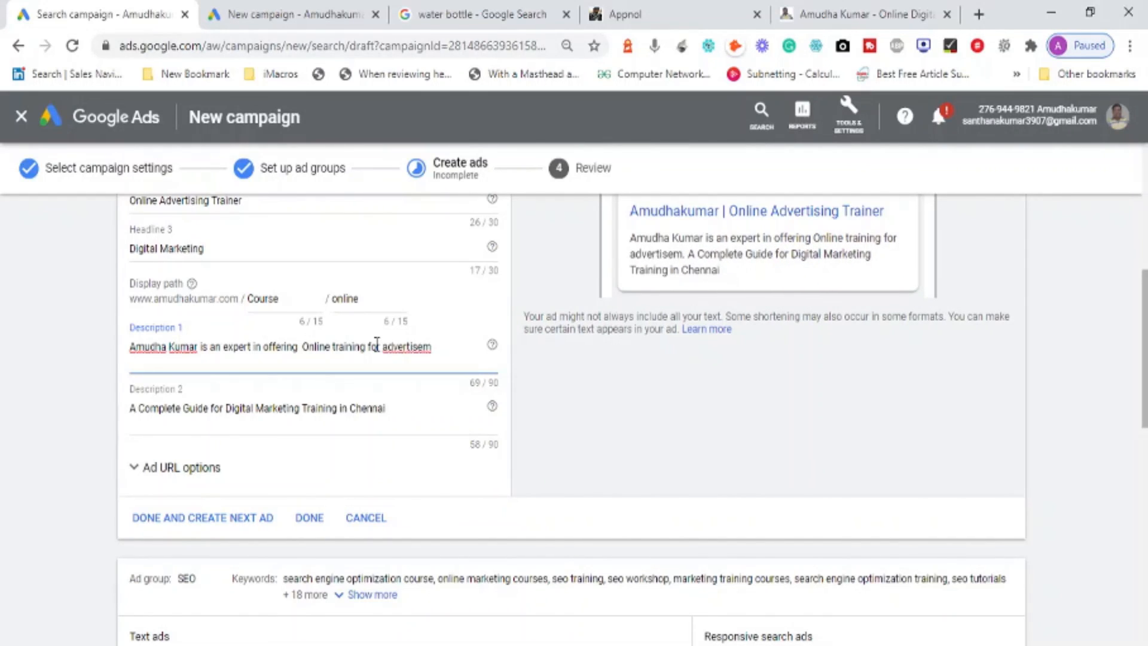
pyautogui.write('ent sin')
pyautogui.press('BackSpace')
pyautogui.press('BackSpace')
pyautogui.press('BackSpace')
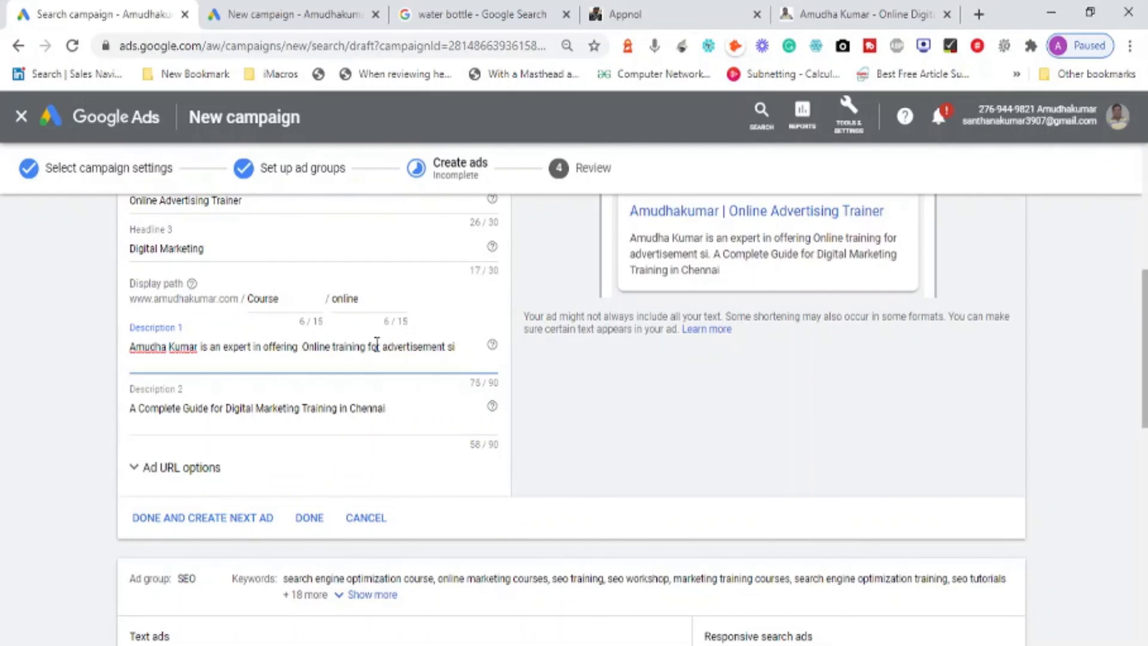
pyautogui.write('in')
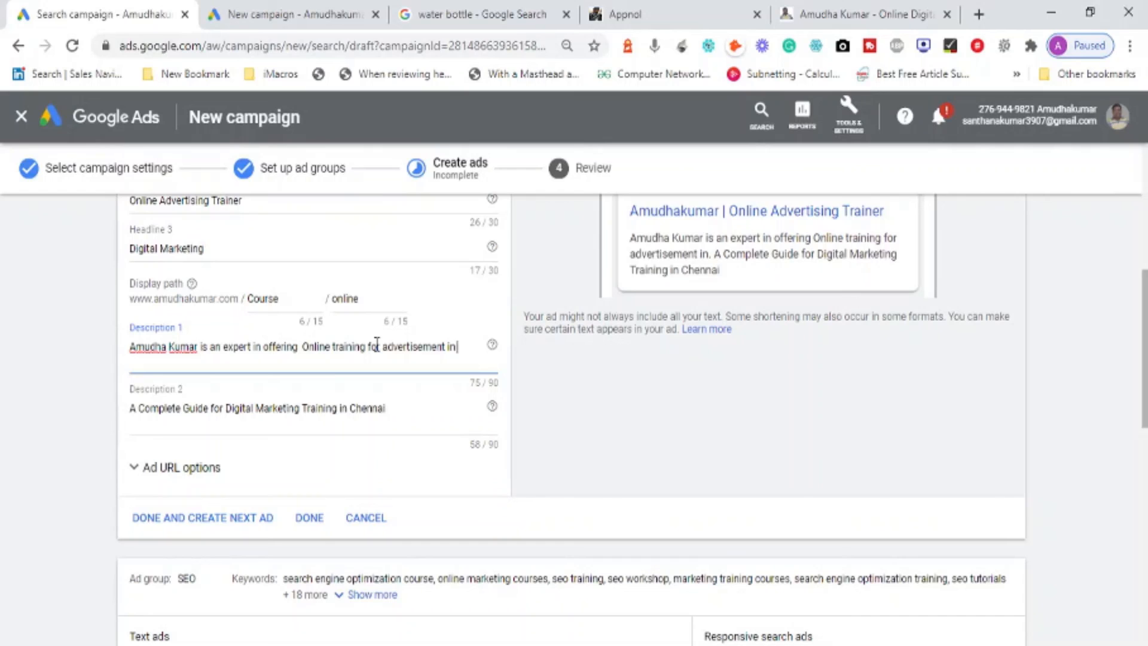
pyautogui.write(' internet pl')
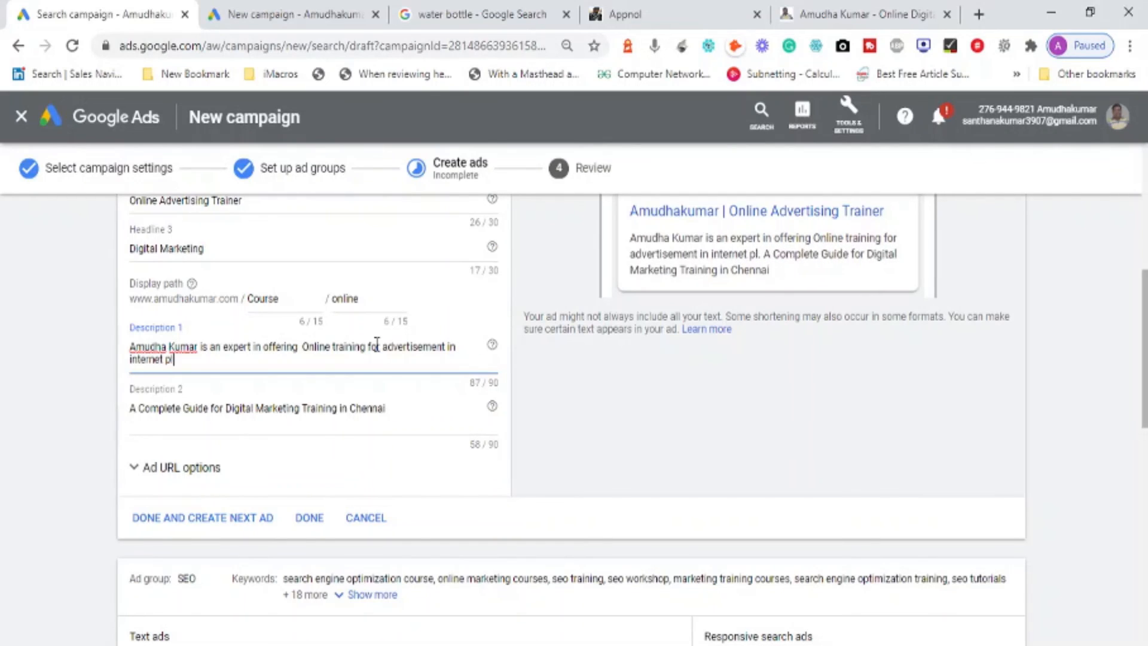
pyautogui.write('atform')
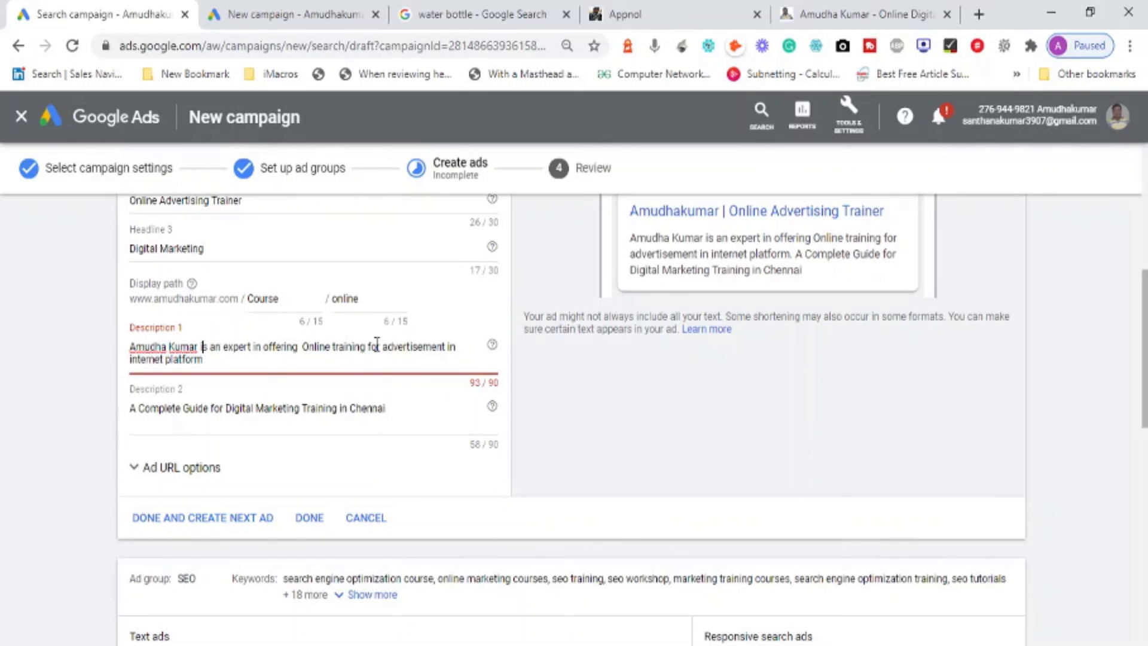
# Remove the space between the two parts of the trainer's name in Description 1.
pyautogui.press('Left')
pyautogui.press('Left')
pyautogui.press('Left')
pyautogui.press('Left')
pyautogui.press('Left')
pyautogui.press('Left')
pyautogui.press('BackSpace')
# Delete the word "platform" from the end of Description 1 and close the sentence with a period.
pyautogui.press('Right')
pyautogui.press('Right')
pyautogui.press('Right')
pyautogui.press('Right')
pyautogui.press('Right')
pyautogui.press('Right')
pyautogui.press('Right')
pyautogui.press('Right')
pyautogui.press('Right')
pyautogui.press('Right')
pyautogui.press('Right')
pyautogui.press('Right')
pyautogui.press('Right')
pyautogui.press('Right')
pyautogui.press('Right')
pyautogui.press('Right')
pyautogui.press('Right')
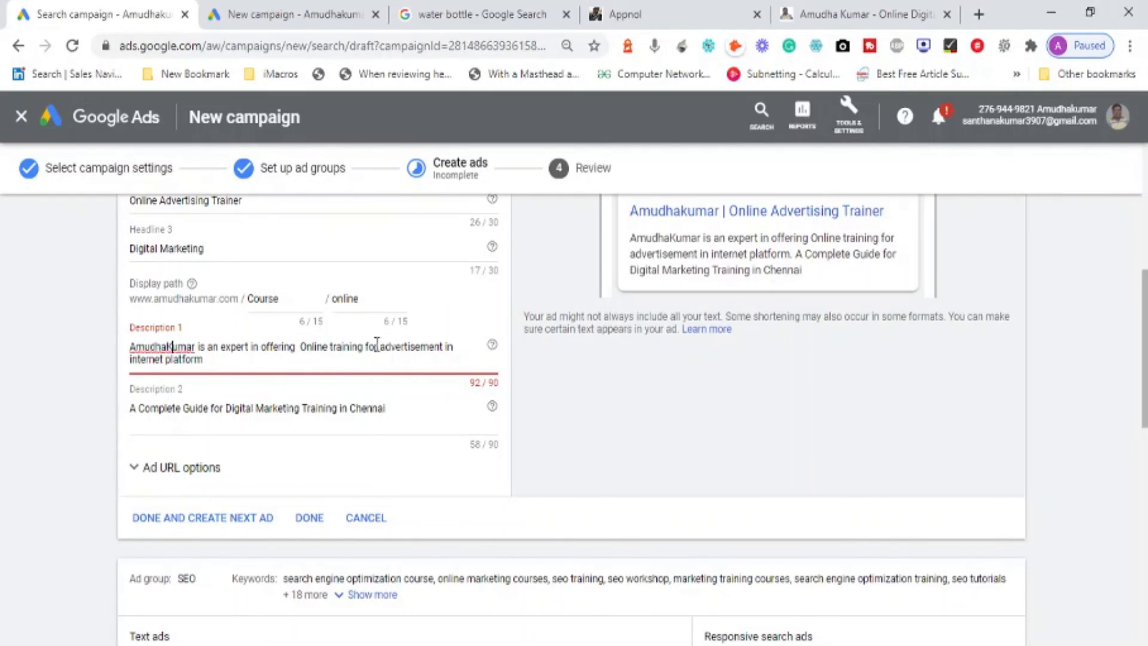
pyautogui.press('Right')
pyautogui.press('Right')
pyautogui.press('Right')
pyautogui.press('Right')
pyautogui.press('Right')
pyautogui.press('Right')
pyautogui.press('Right')
pyautogui.press('Right')
pyautogui.press('Right')
pyautogui.press('Right')
pyautogui.press('Right')
pyautogui.press('Right')
pyautogui.press('Right')
pyautogui.press('Right')
pyautogui.press('Right')
pyautogui.press('Right')
pyautogui.press('Right')
pyautogui.press('Right')
pyautogui.press('BackSpace')
pyautogui.press('BackSpace')
pyautogui.press('BackSpace')
pyautogui.press('BackSpace')
pyautogui.press('BackSpace')
pyautogui.press('BackSpace')
pyautogui.press('BackSpace')
pyautogui.press('BackSpace')
pyautogui.press('BackSpace')
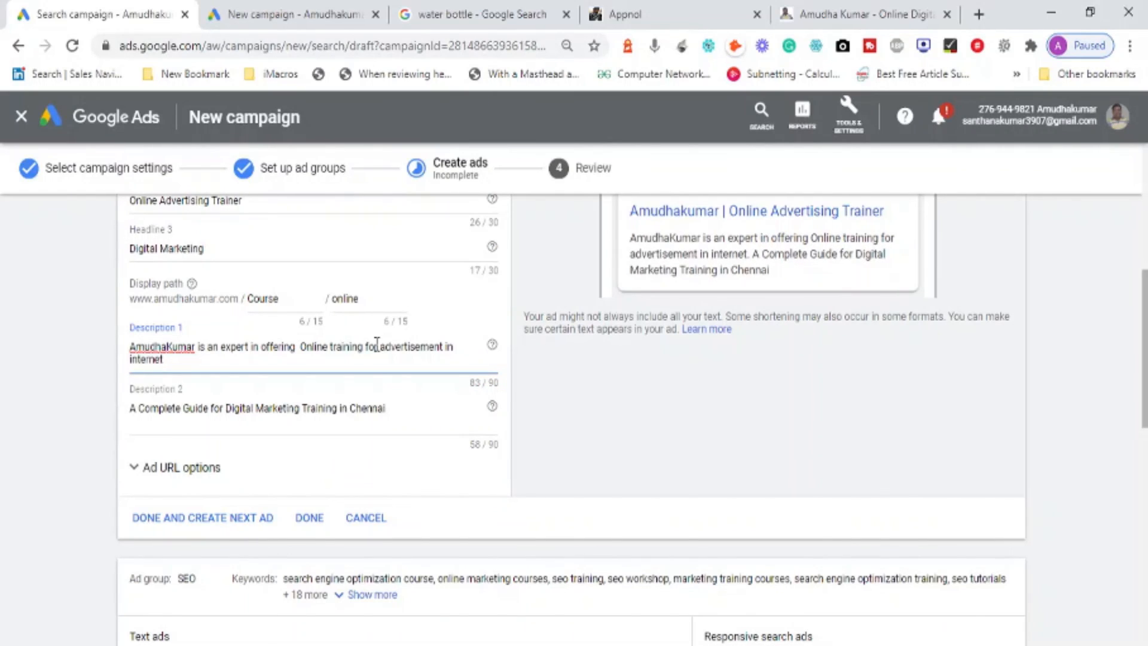
pyautogui.write('.')
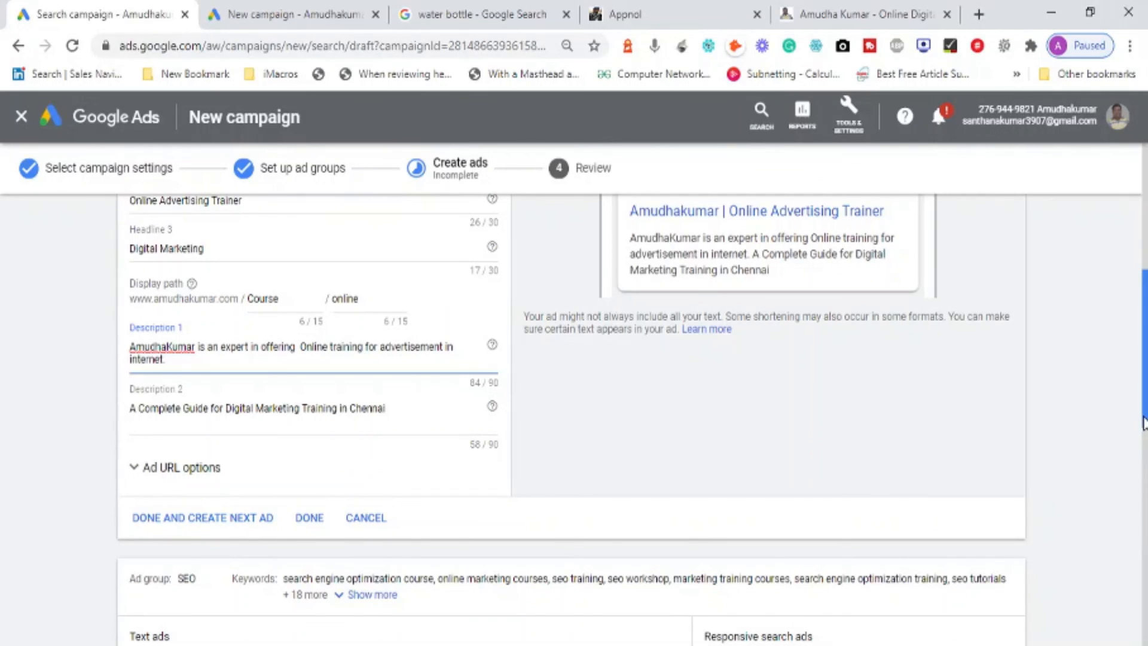
# Check the rewritten description in the desktop and mobile ad previews.
pyautogui.scroll(3, 1145, 443)
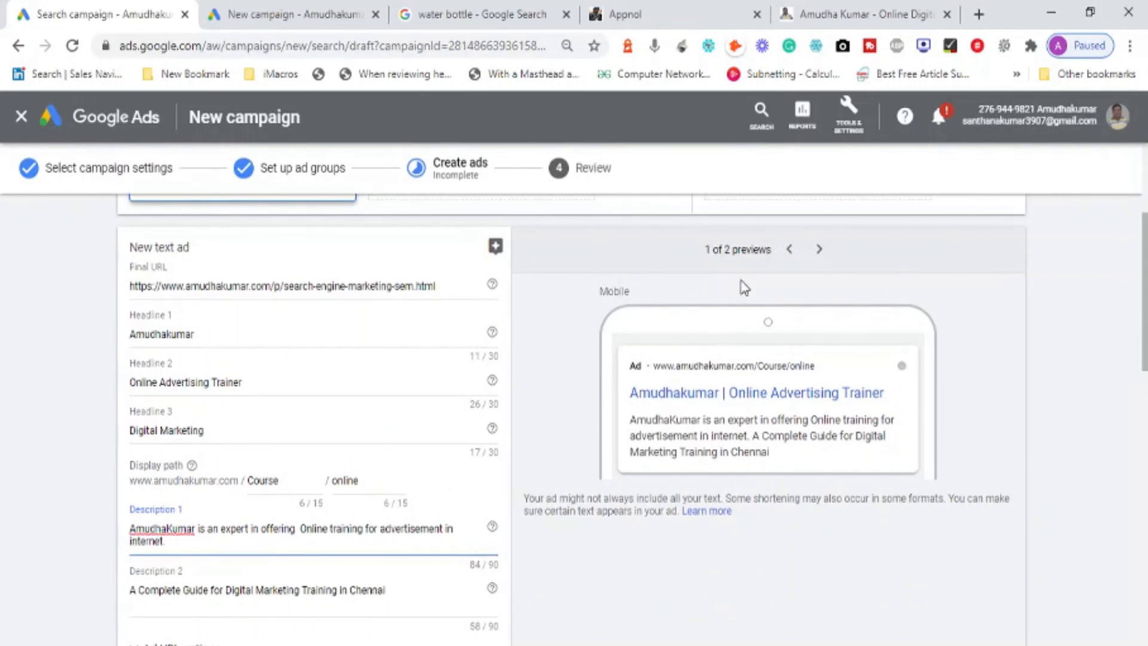
pyautogui.click(789, 250)
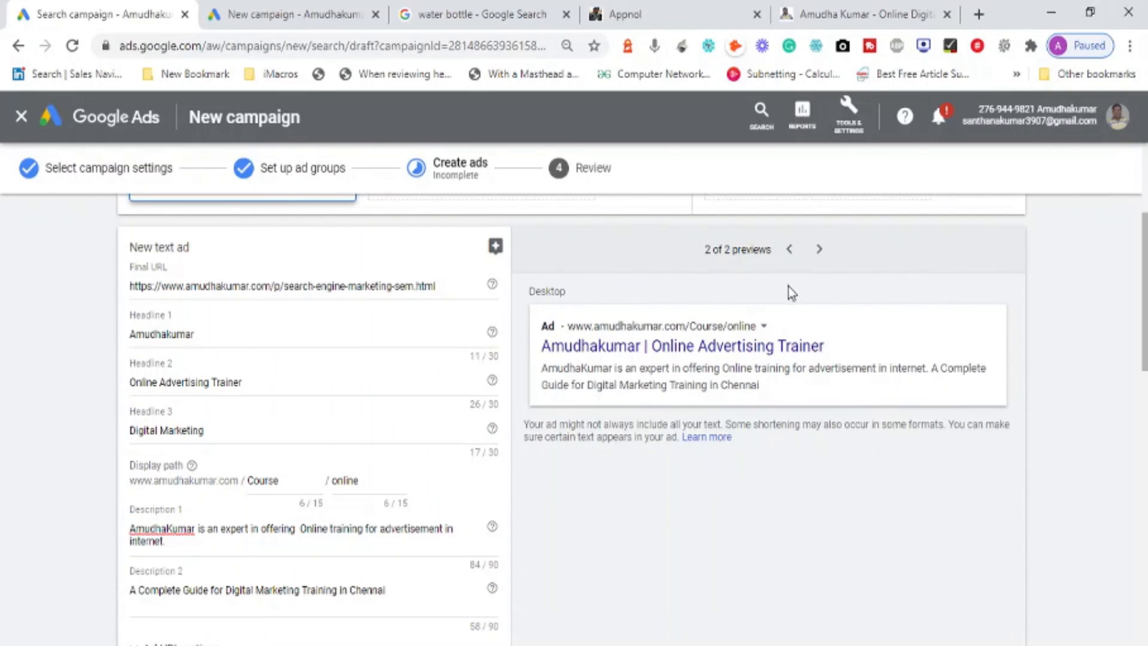
pyautogui.click(789, 250)
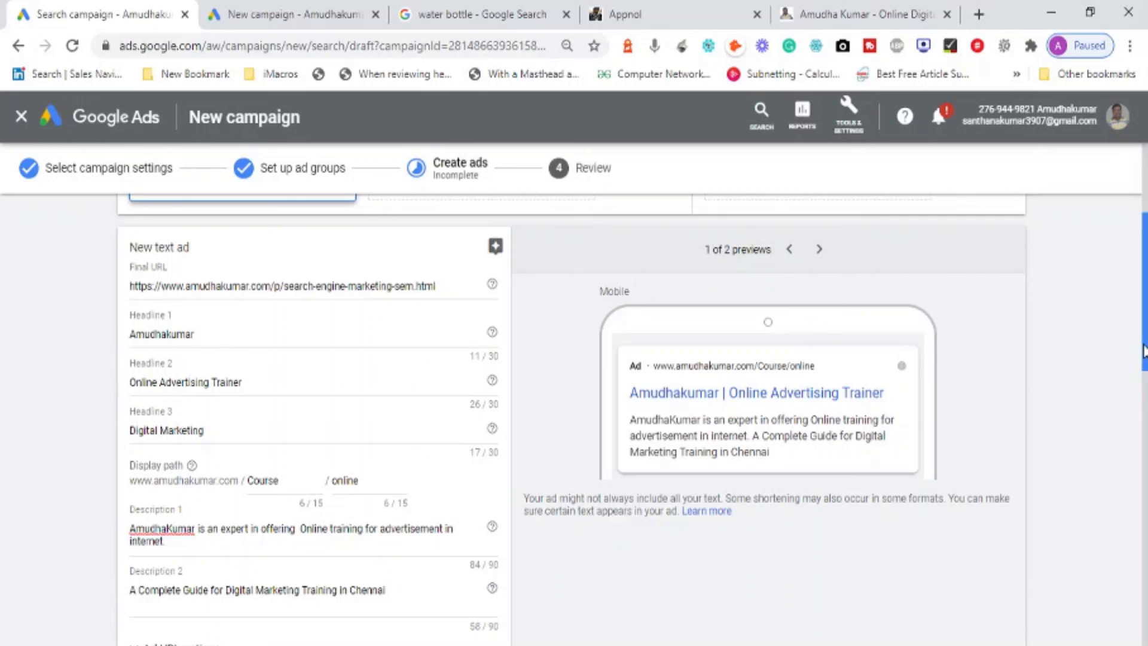
# Enter the trainer's name in possessive form followed by "SEO Training" as Headline 1 of the SEO ad group's new text ad.
pyautogui.moveTo(1144, 352)
pyautogui.mouseDown()
pyautogui.moveTo(1143, 386)
pyautogui.moveTo(1145, 356)
pyautogui.mouseUp()
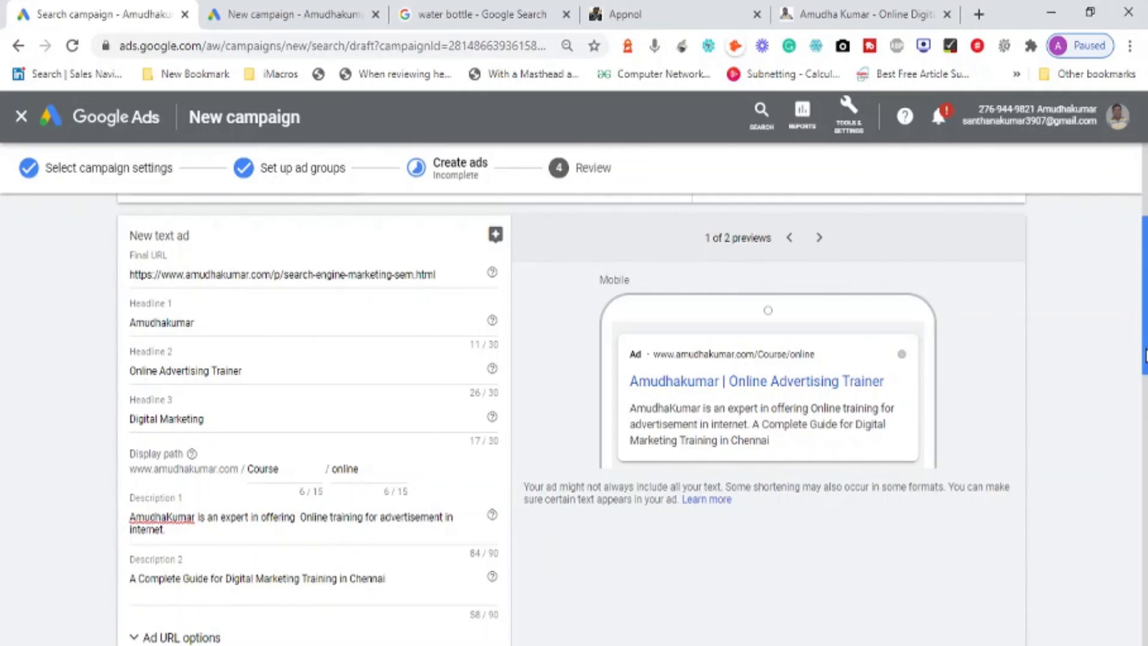
pyautogui.moveTo(1145, 355); pyautogui.dragTo(1146, 386)
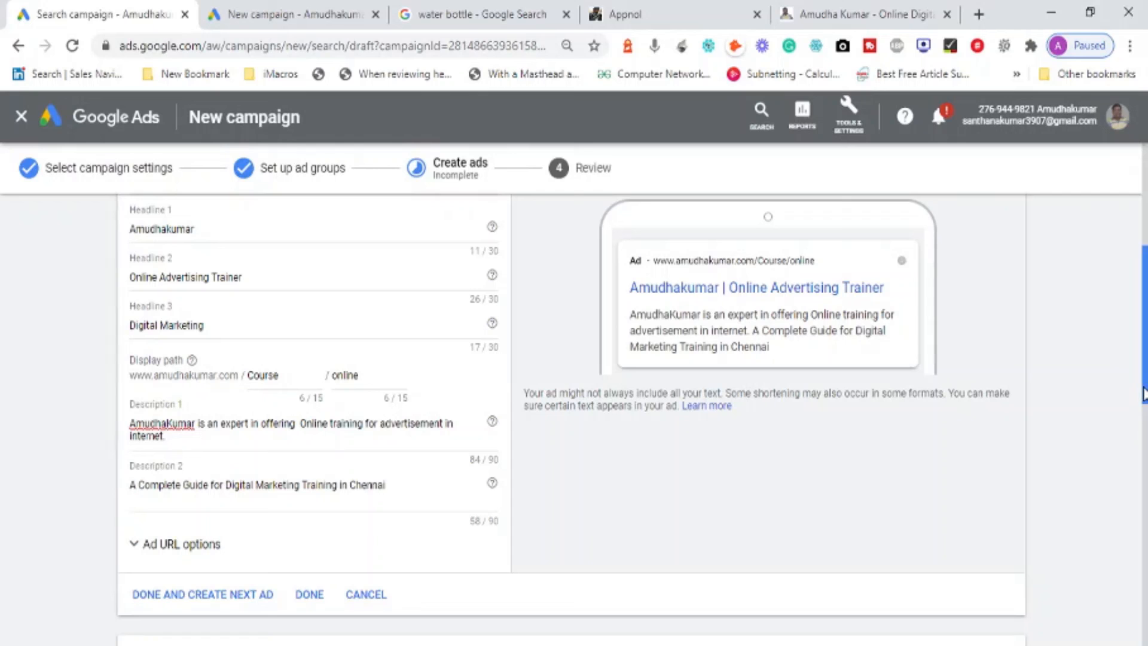
pyautogui.moveTo(1145, 395); pyautogui.dragTo(1144, 478)
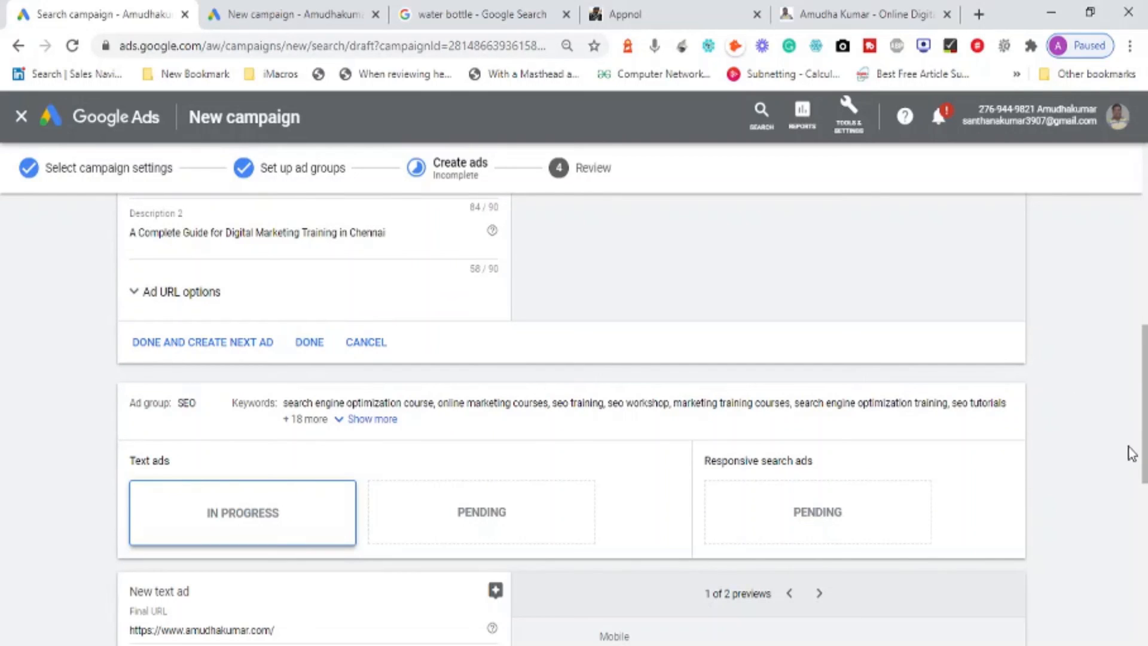
pyautogui.moveTo(1143, 437); pyautogui.dragTo(1144, 527)
pyautogui.click(238, 394)
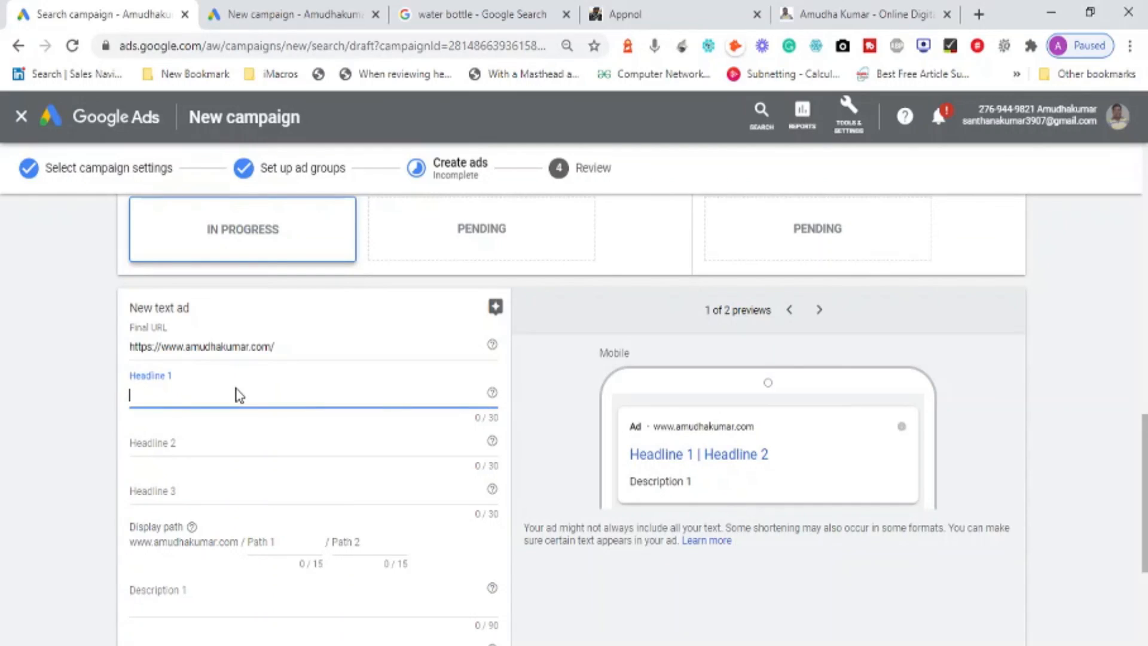
pyautogui.write('SEO T')
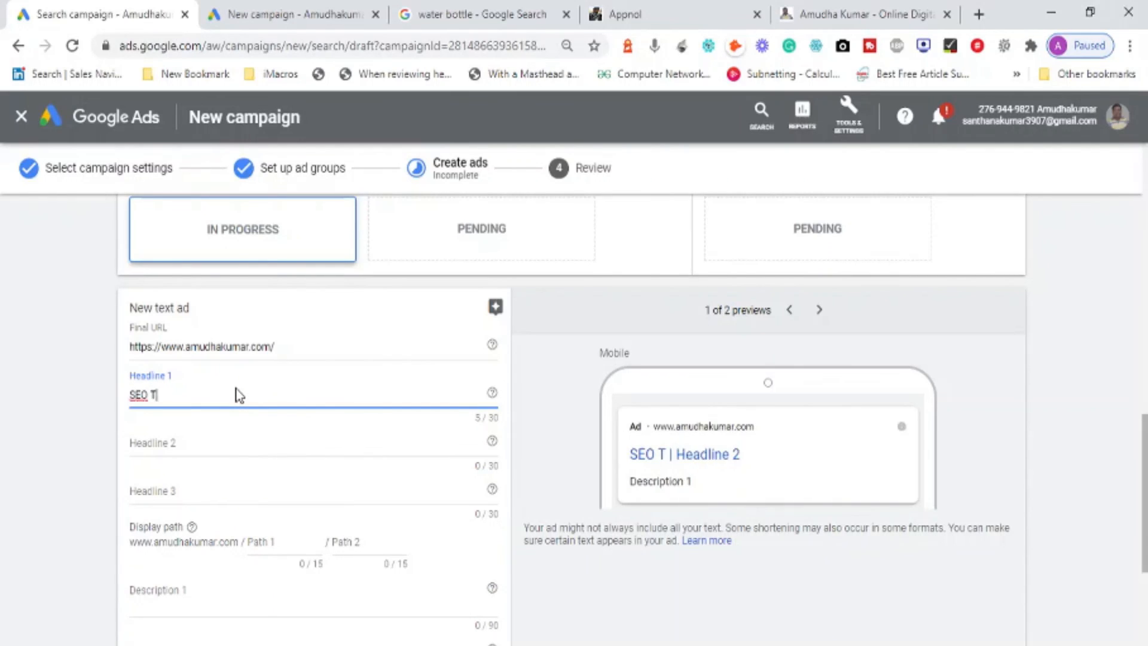
pyautogui.write('raining')
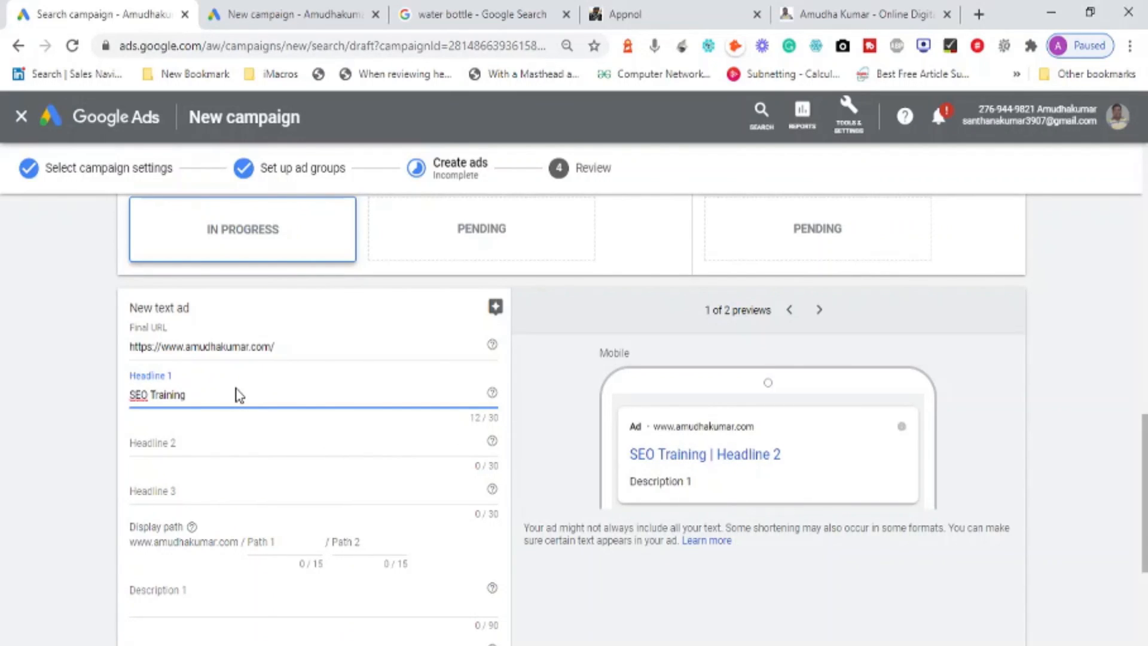
pyautogui.press('Home')
pyautogui.write('Amudhaku')
pyautogui.write("mar's ")
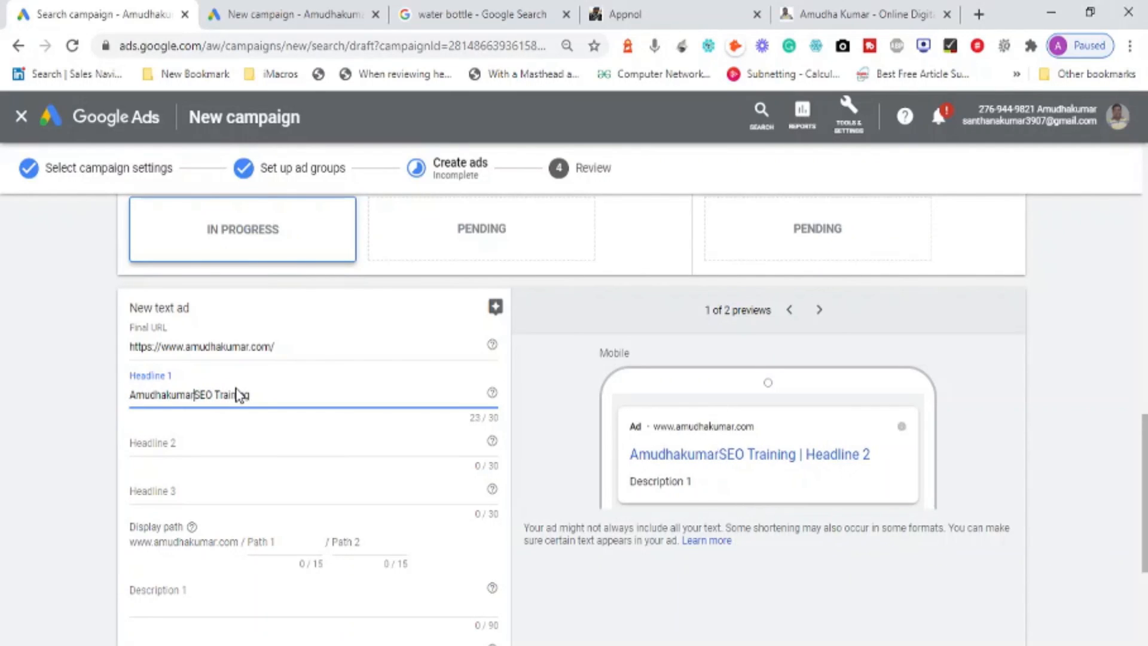
pyautogui.write('Online')
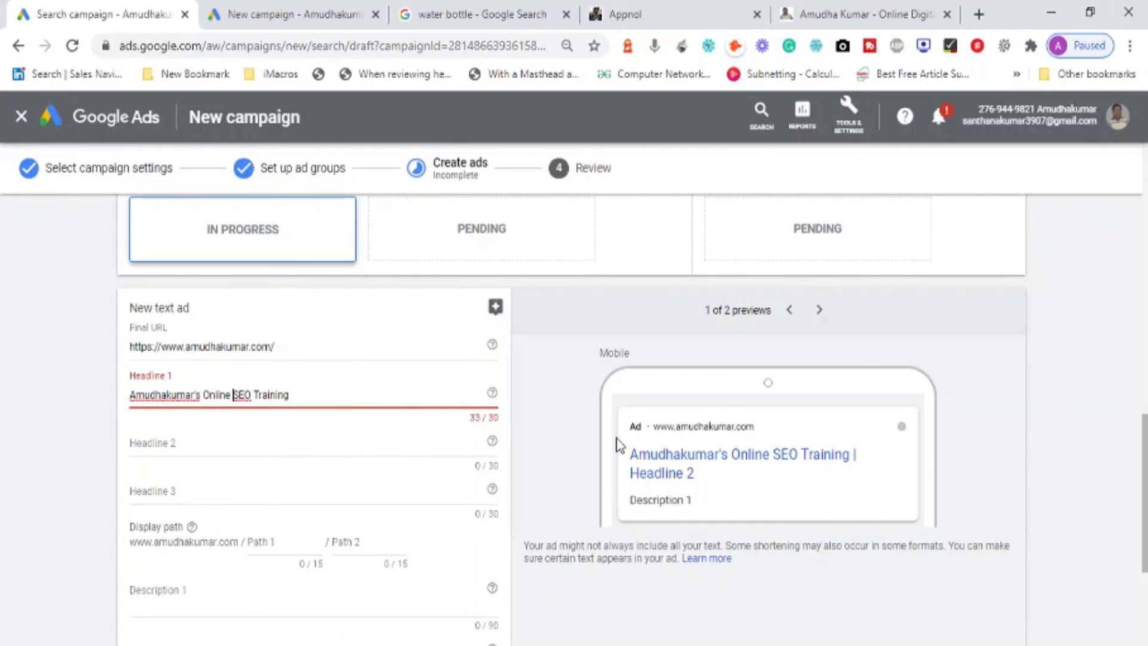
pyautogui.press('BackSpace')
pyautogui.press('BackSpace')
pyautogui.press('BackSpace')
pyautogui.press('BackSpace')
pyautogui.press('BackSpace')
pyautogui.press('BackSpace')
pyautogui.press('BackSpace')
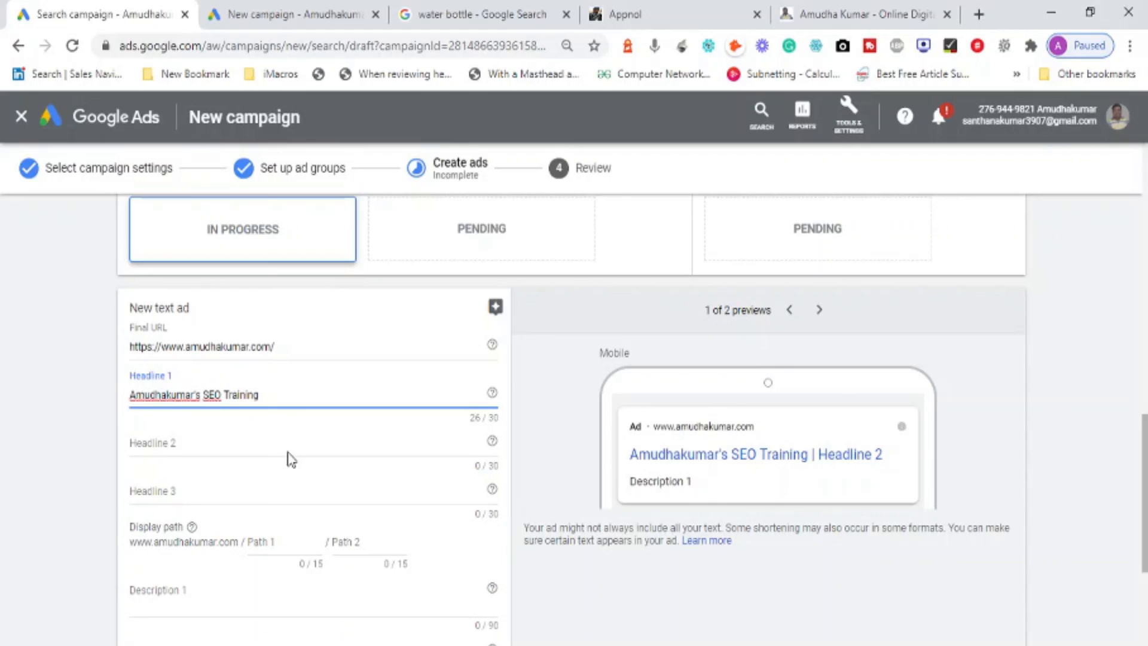
# Enter "Online live Sessions with flexibility" as Headline 2 of the SEO ad group's new text ad.
pyautogui.click(211, 440)
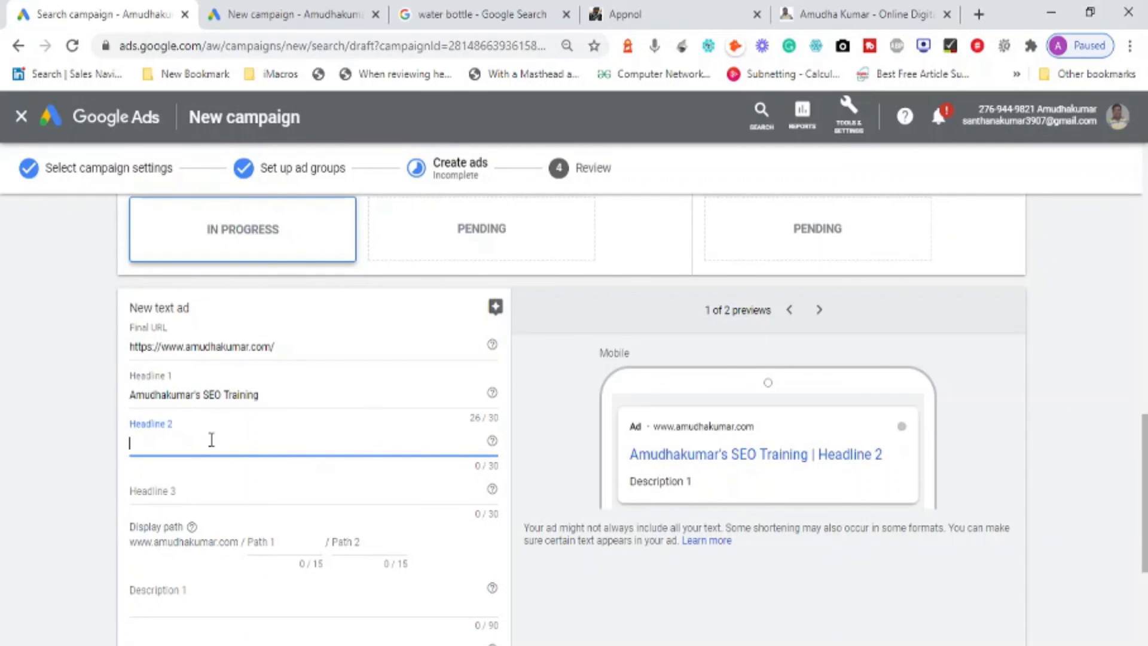
pyautogui.write('Online live se')
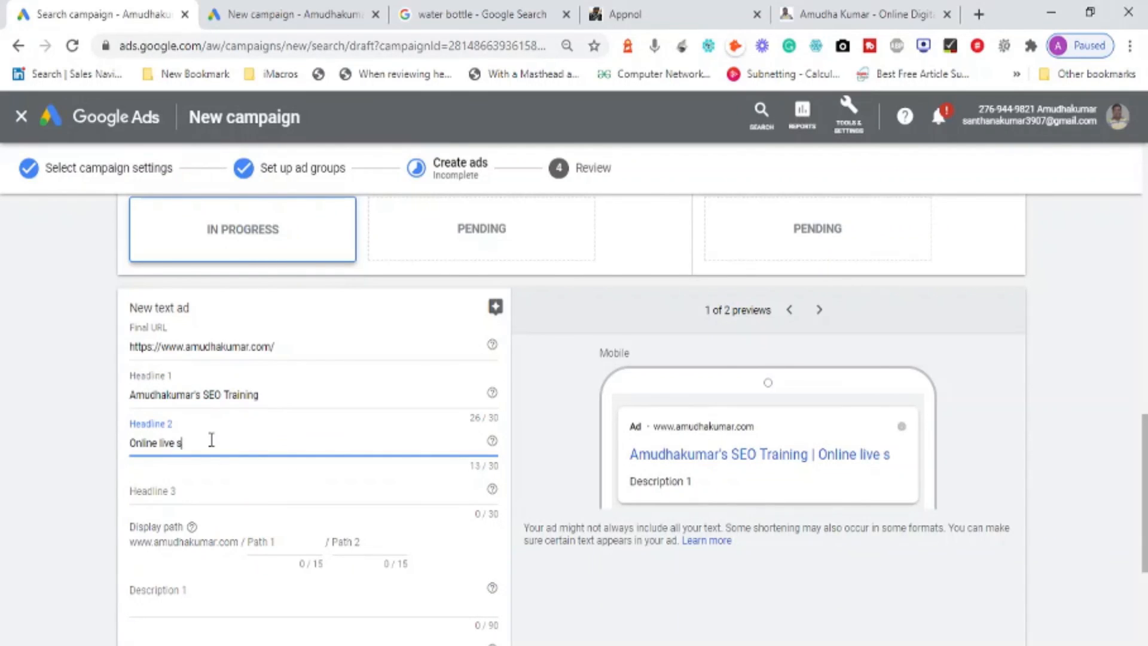
pyautogui.press('BackSpace')
pyautogui.press('BackSpace')
pyautogui.write('Sessions')
pyautogui.write('with ')
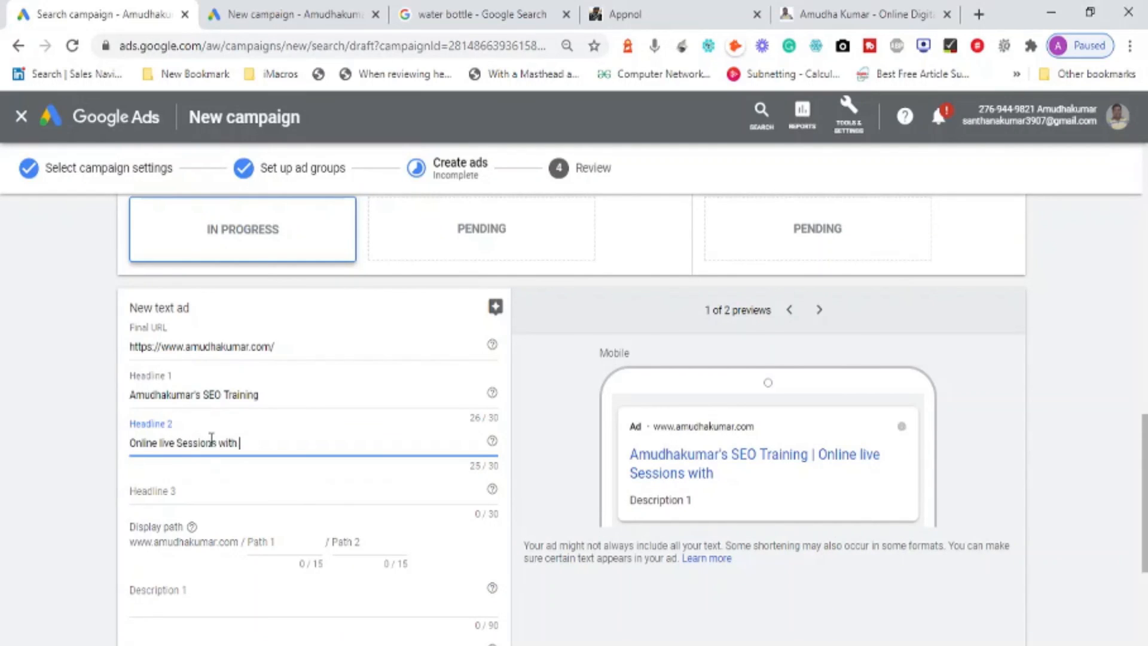
pyautogui.write('flexibility')
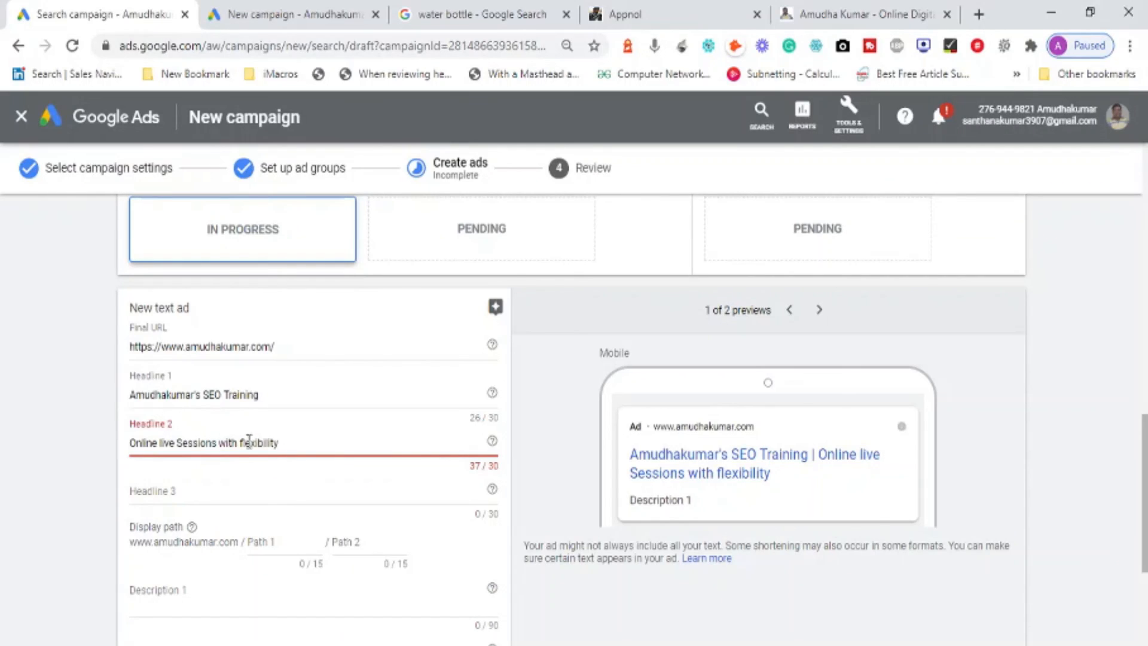
# Replace "Sessions with" with "Classes" in Headline 2 of the SEO ad group's text ad.
pyautogui.doubleClick(233, 443)
pyautogui.press('BackSpace')
pyautogui.press('BackSpace')
pyautogui.press('BackSpace')
pyautogui.press('BackSpace')
pyautogui.press('BackSpace')
pyautogui.press('BackSpace')
pyautogui.press('BackSpace')
pyautogui.press('BackSpace')
pyautogui.press('BackSpace')
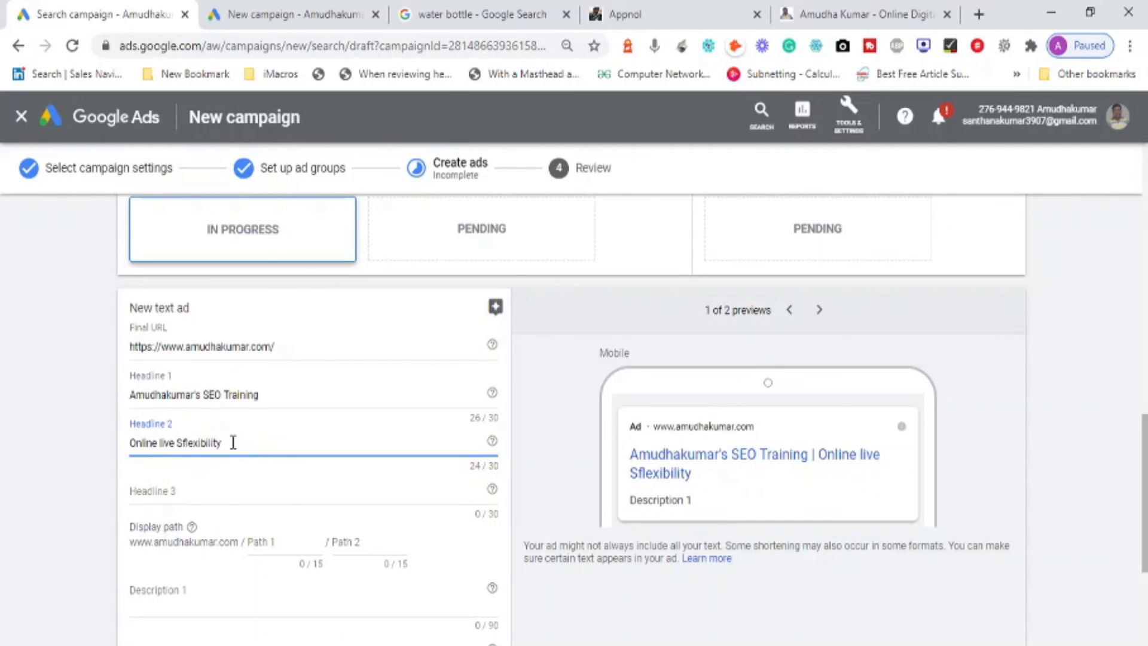
pyautogui.press('BackSpace')
pyautogui.write('Cla')
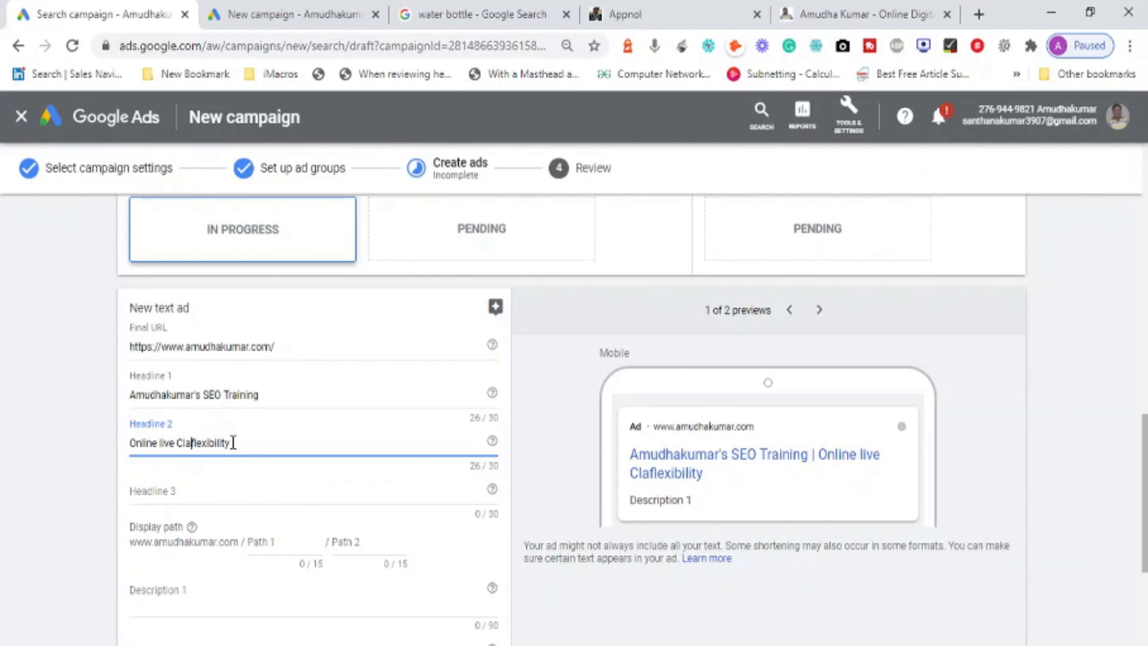
pyautogui.write('sses')
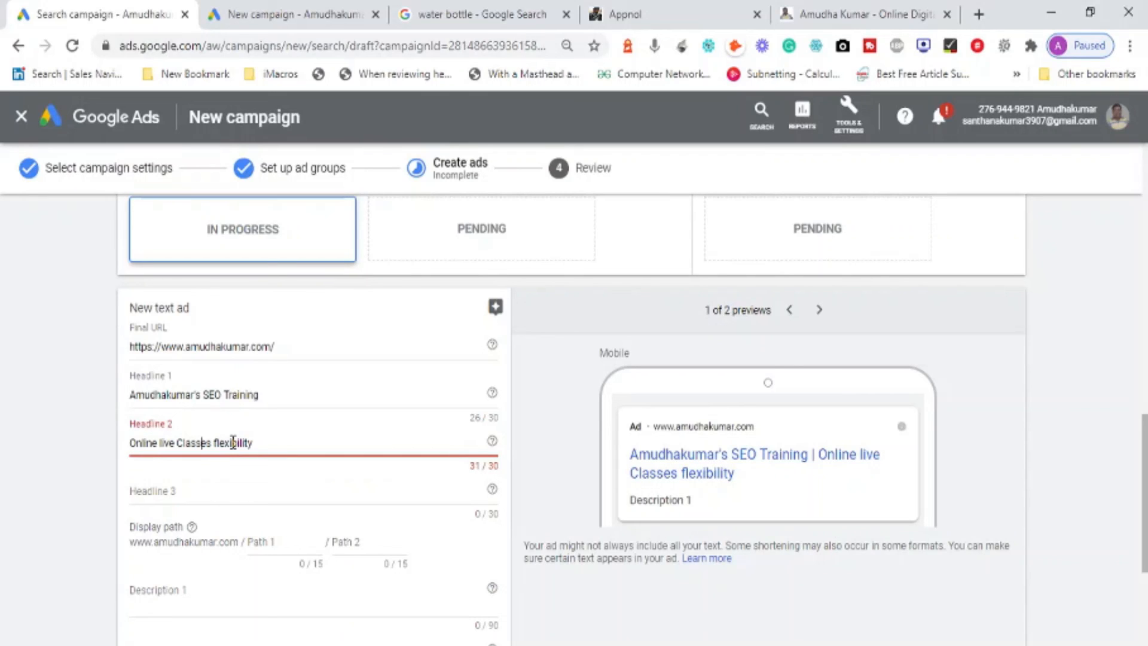
# Delete "flexibility" from Headline 2 so it reads "Online live Classes", and go to the empty Headline 3.
pyautogui.press('Left')
pyautogui.press('Left')
pyautogui.press('Left')
pyautogui.press('Left')
pyautogui.press('Left')
pyautogui.press('Left')
pyautogui.press('Left')
pyautogui.press('Left')
pyautogui.press('BackSpace')
pyautogui.press('End')
pyautogui.press('BackSpace')
pyautogui.press('BackSpace')
pyautogui.press('BackSpace')
pyautogui.press('BackSpace')
pyautogui.press('BackSpace')
pyautogui.press('BackSpace')
pyautogui.press('BackSpace')
pyautogui.press('BackSpace')
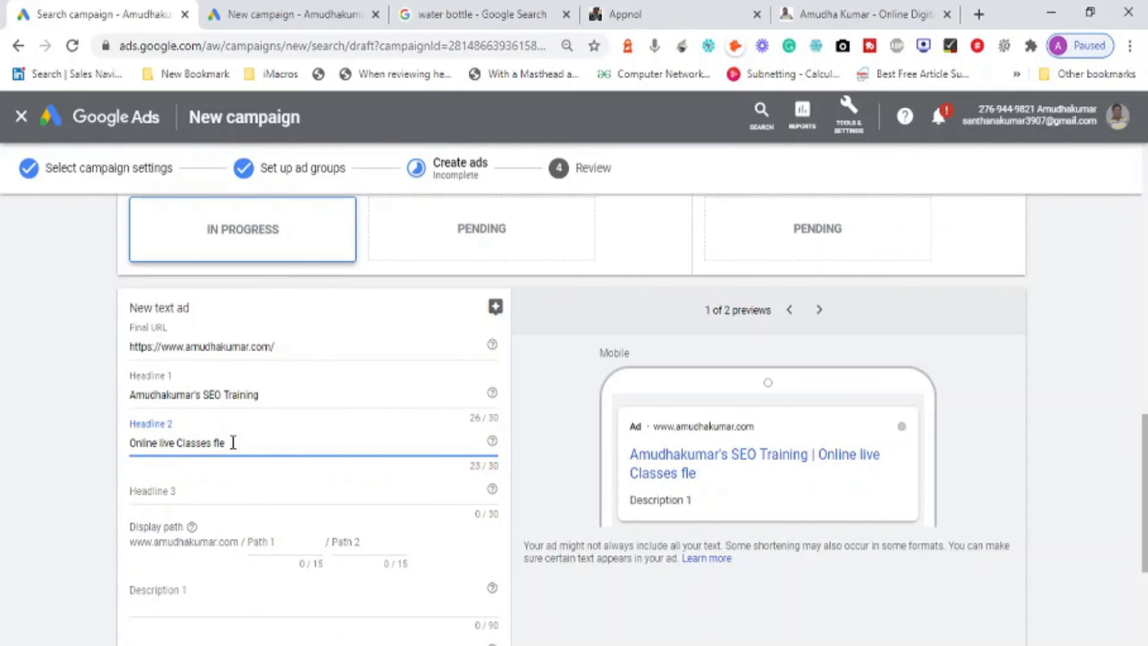
pyautogui.press('BackSpace')
pyautogui.press('BackSpace')
pyautogui.press('BackSpace')
pyautogui.click(160, 504)
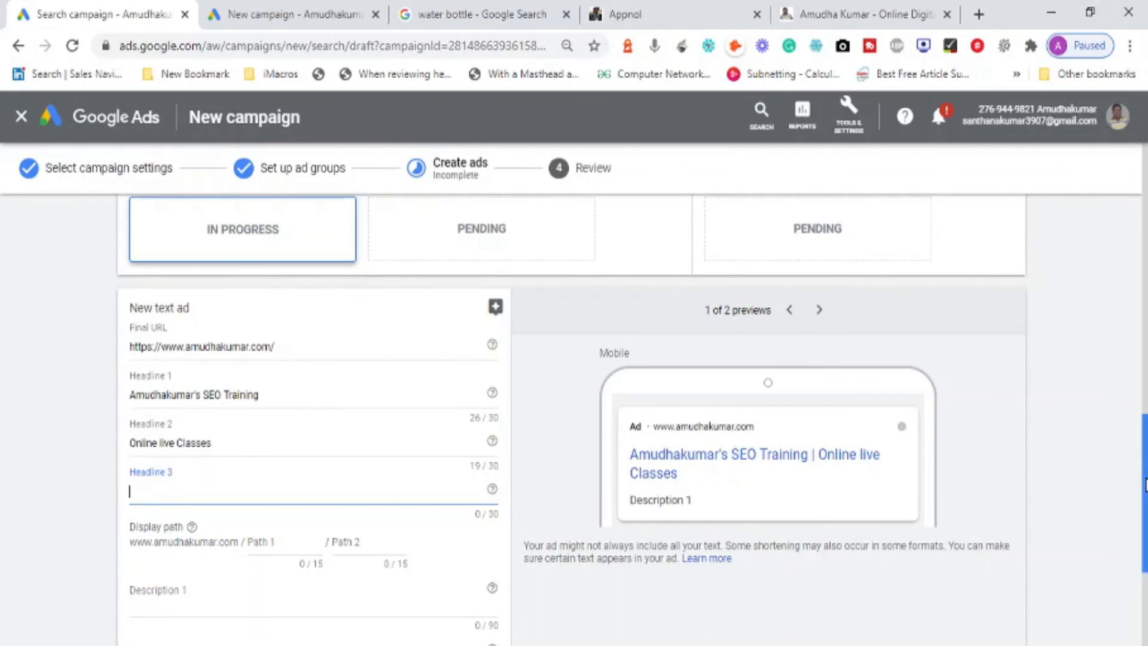
# Examine the Google Ads ad group's text ad, including its headlines, descriptions, keywords and ad slots.
pyautogui.moveTo(1146, 485); pyautogui.dragTo(1146, 574)
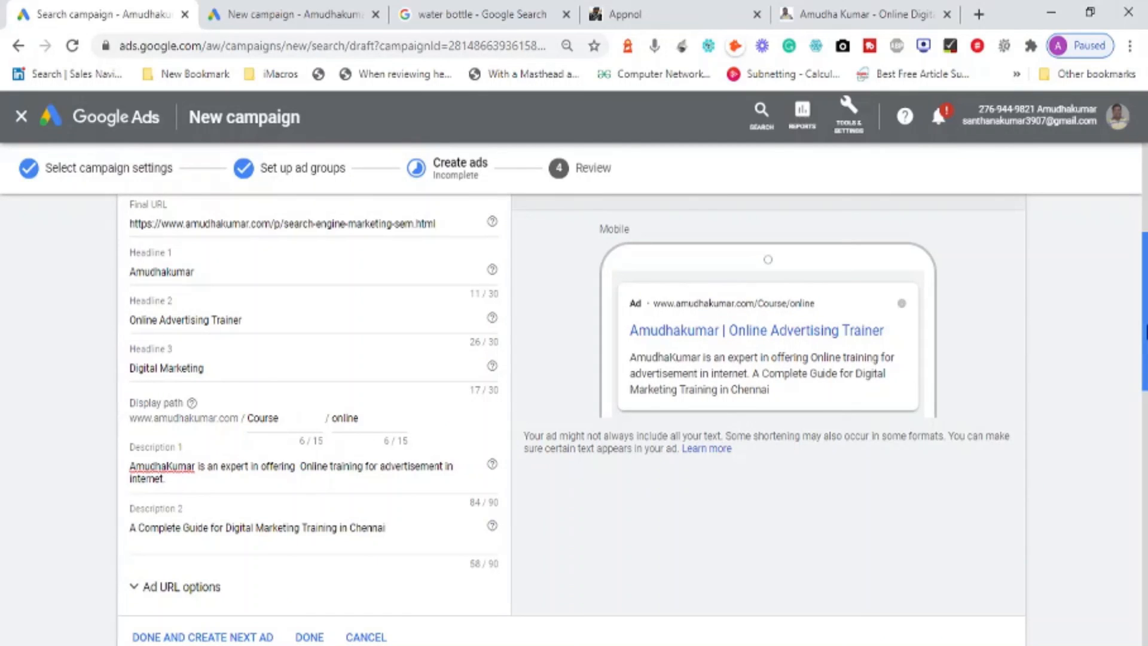
pyautogui.moveTo(1146, 338); pyautogui.dragTo(1146, 276)
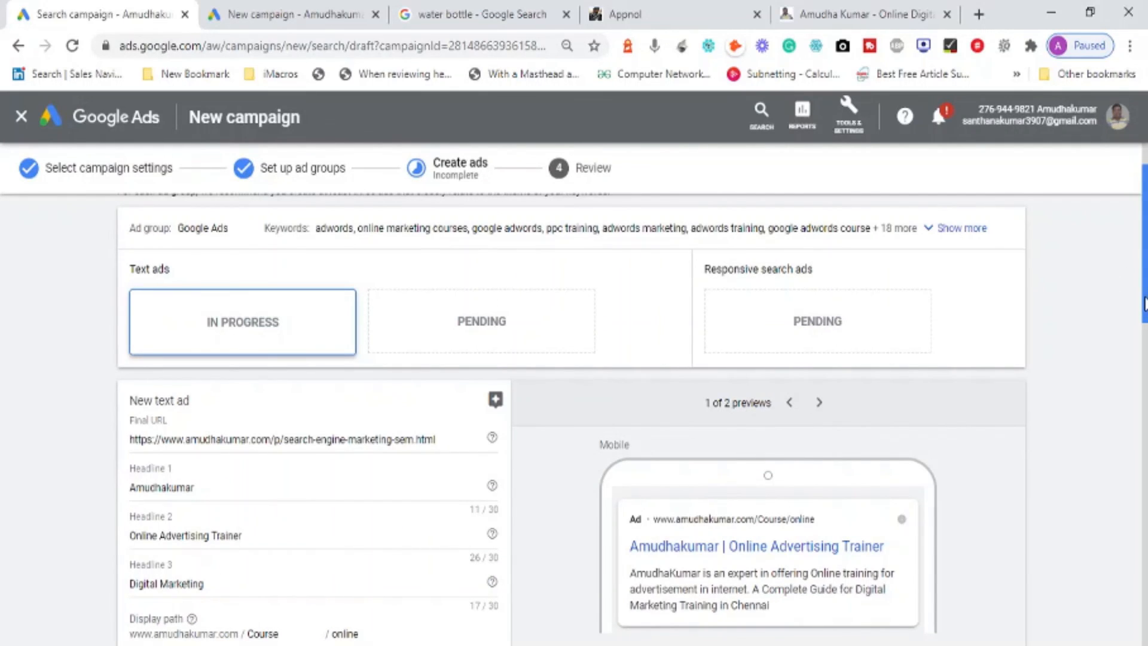
pyautogui.scroll(1, 1145, 303)
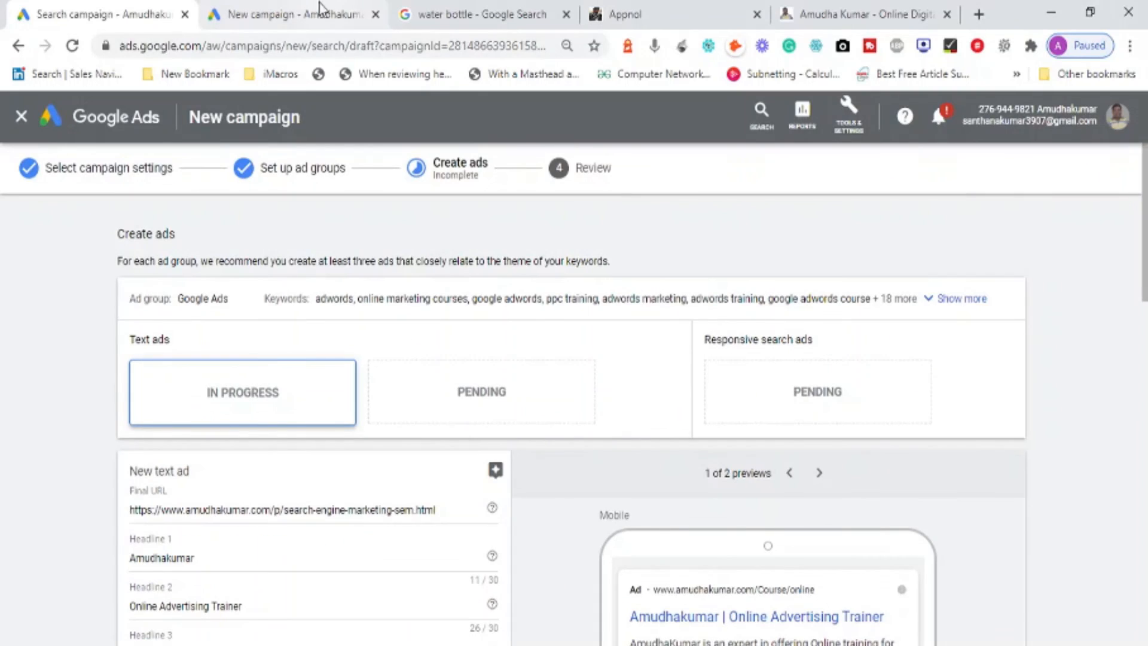
# Leave the unused new-campaign setup in the second Google Ads tab and open the account's list of campaigns there.
pyautogui.click(304, 19)
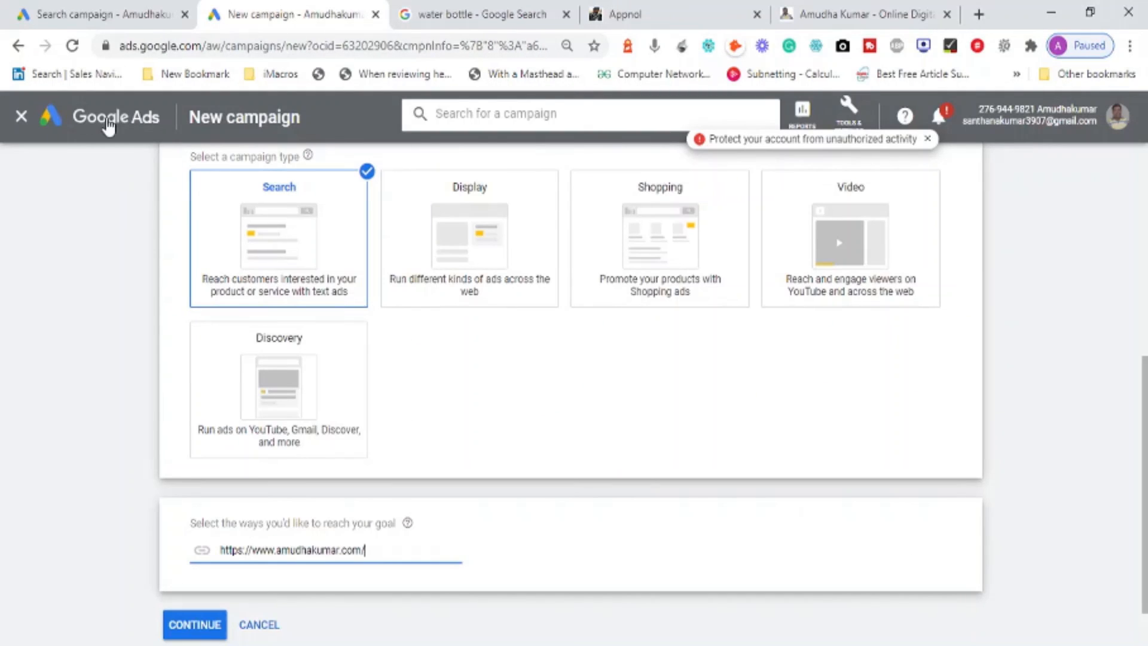
pyautogui.click(108, 125)
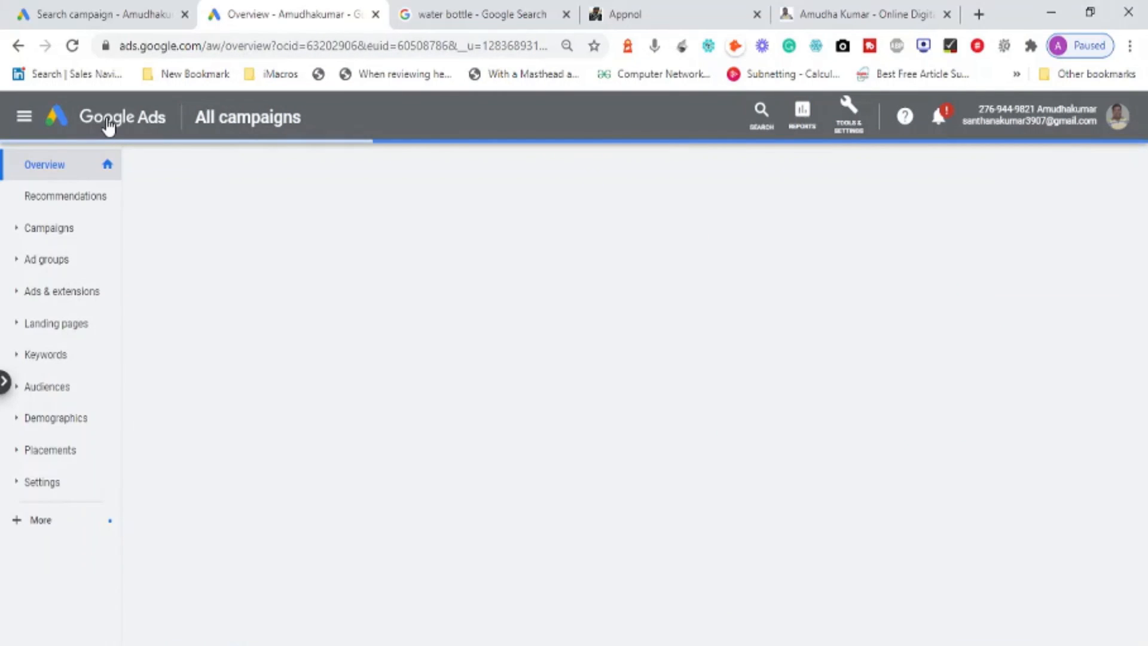
pyautogui.click(39, 236)
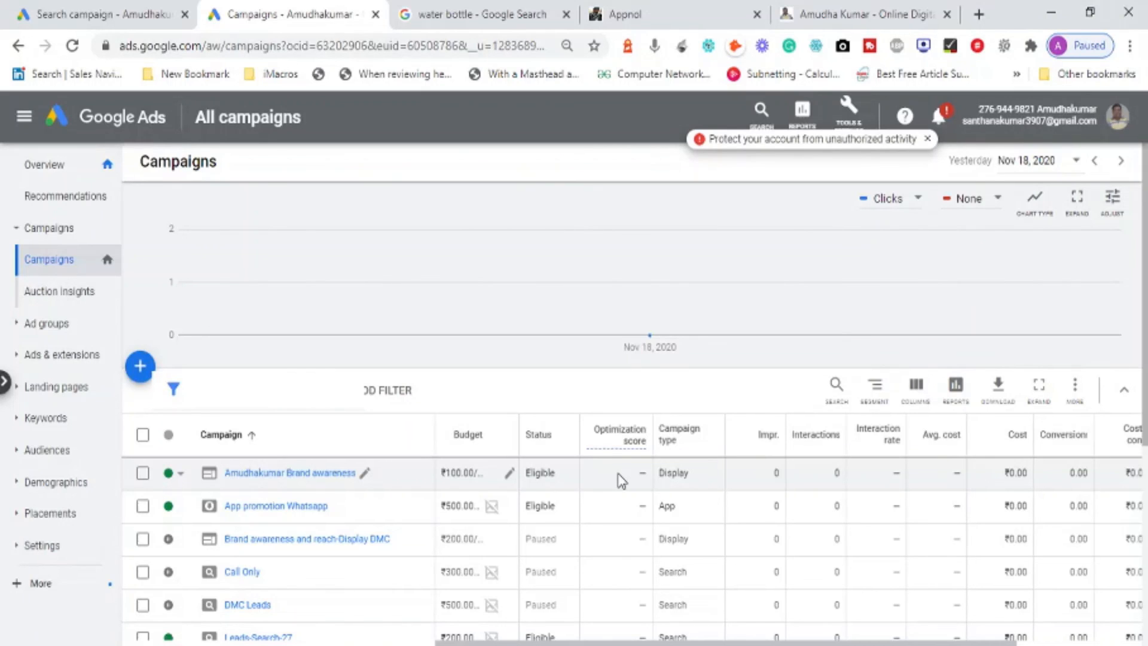
# Return to the Search campaign draft and review the Google Ads ad group's text ad details again.
pyautogui.click(122, 25)
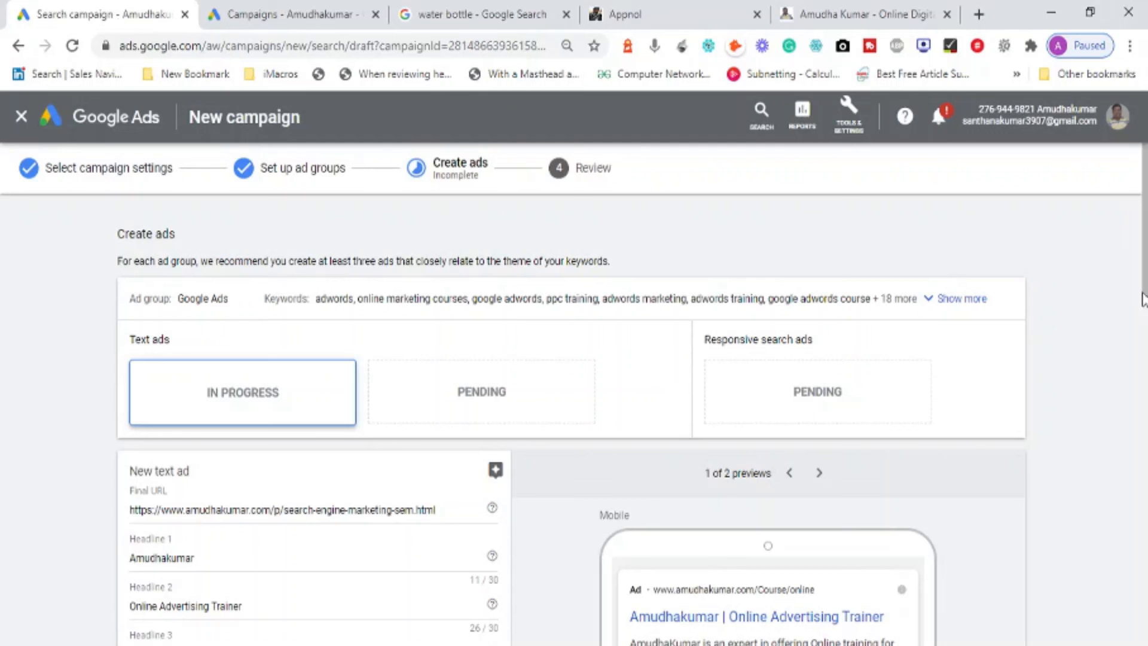
pyautogui.moveTo(1144, 293)
pyautogui.mouseDown()
pyautogui.moveTo(1144, 326)
pyautogui.moveTo(1144, 299)
pyautogui.mouseUp()
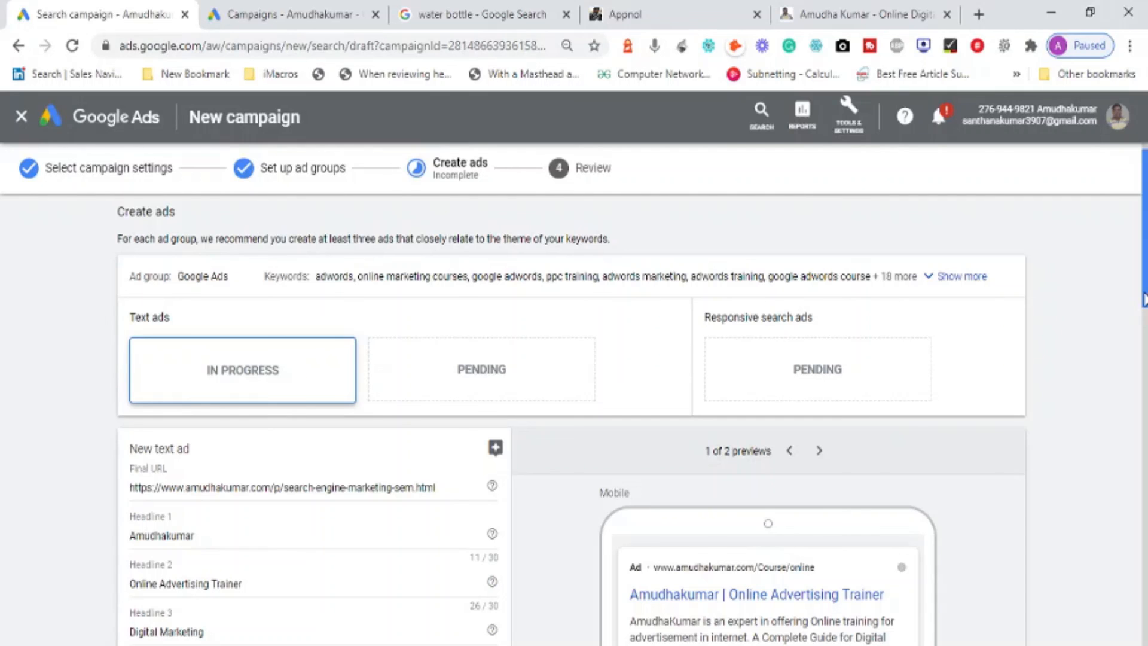
pyautogui.moveTo(1145, 297)
pyautogui.mouseDown()
pyautogui.moveTo(1143, 564)
pyautogui.moveTo(1135, 290)
pyautogui.mouseUp()
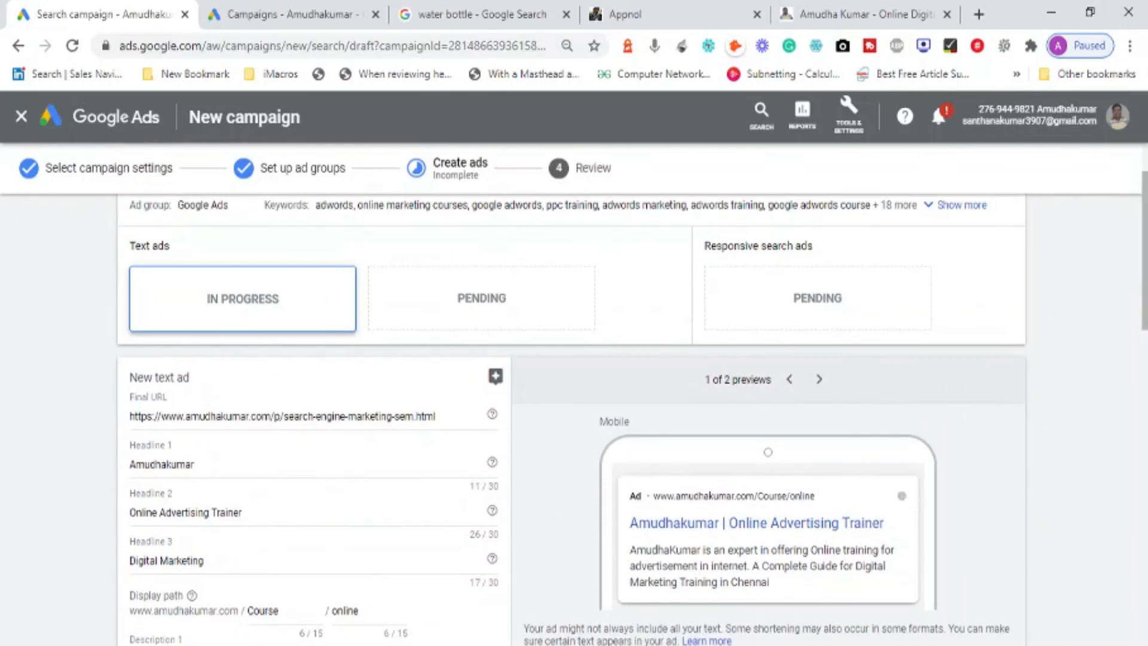